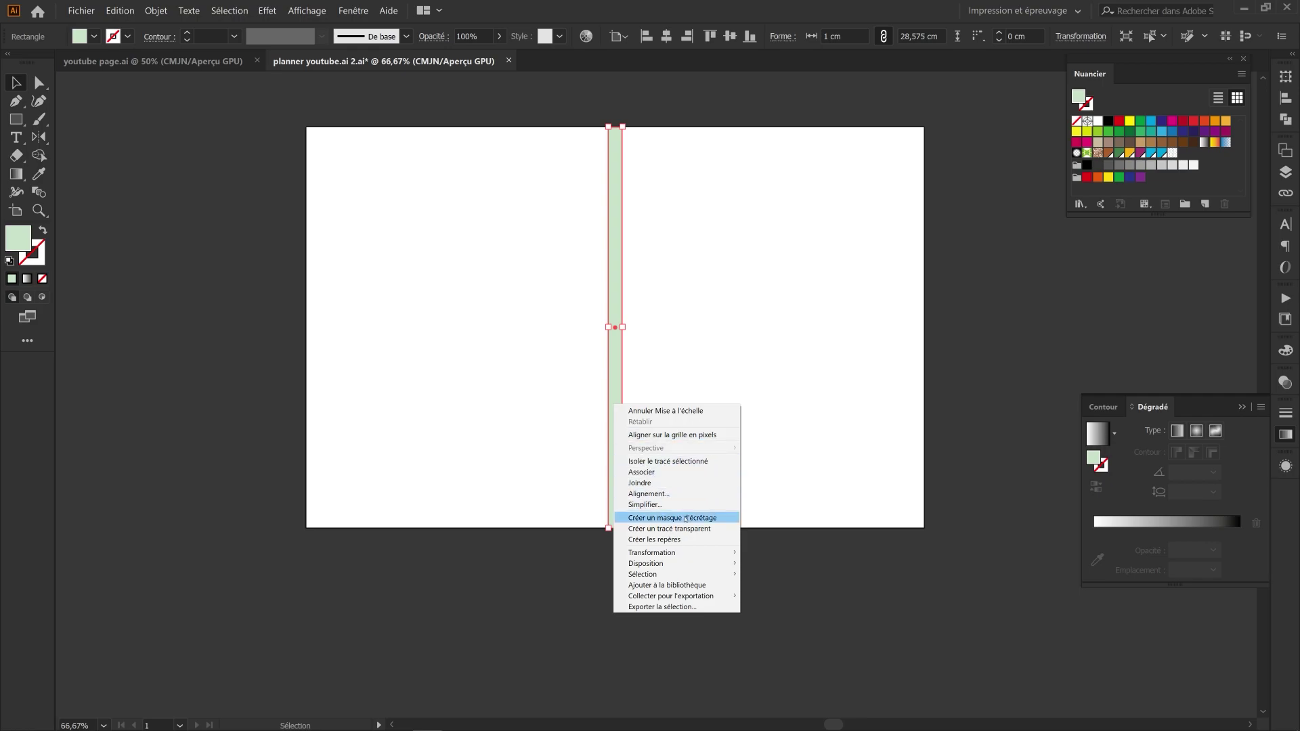
Step: Convert the 1 cm wide spine rectangle at the centre of the artboard into guides and deselect it
left_click(701, 539)
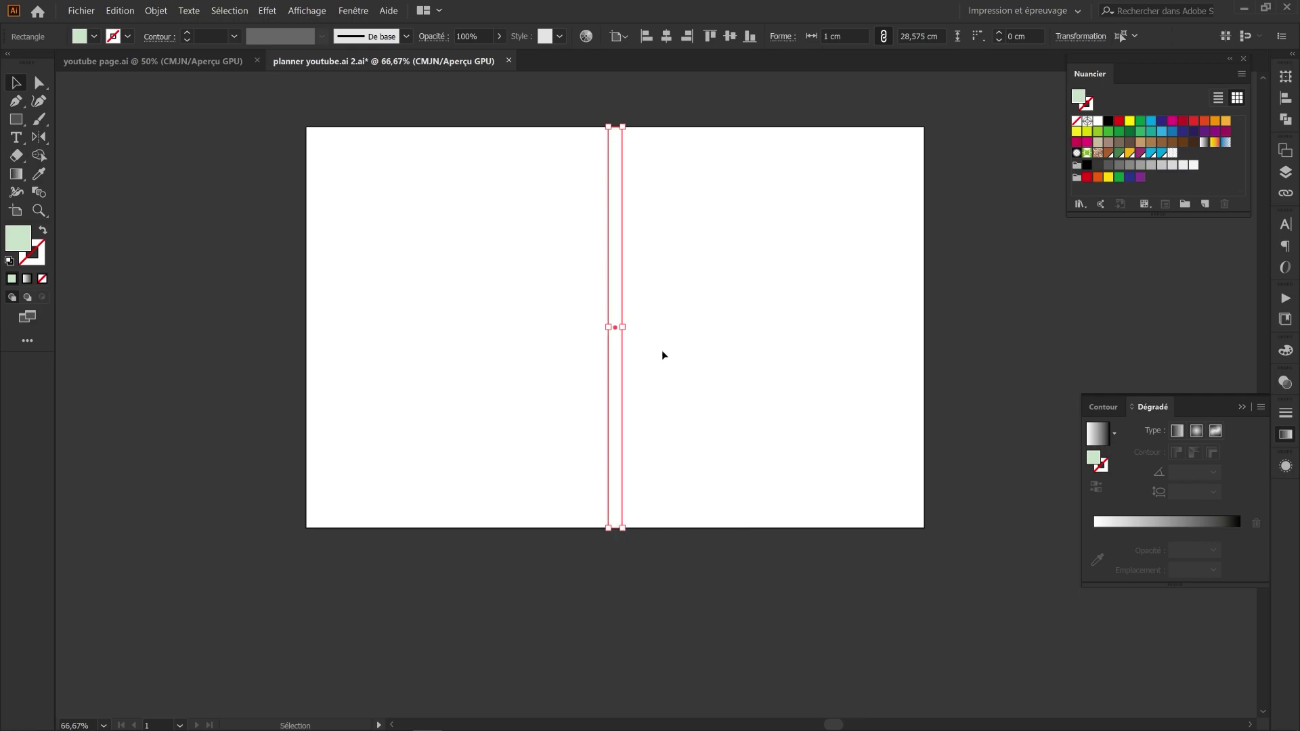
left_click(634, 307)
left_click_drag(568, 343, 567, 343)
left_click(508, 222)
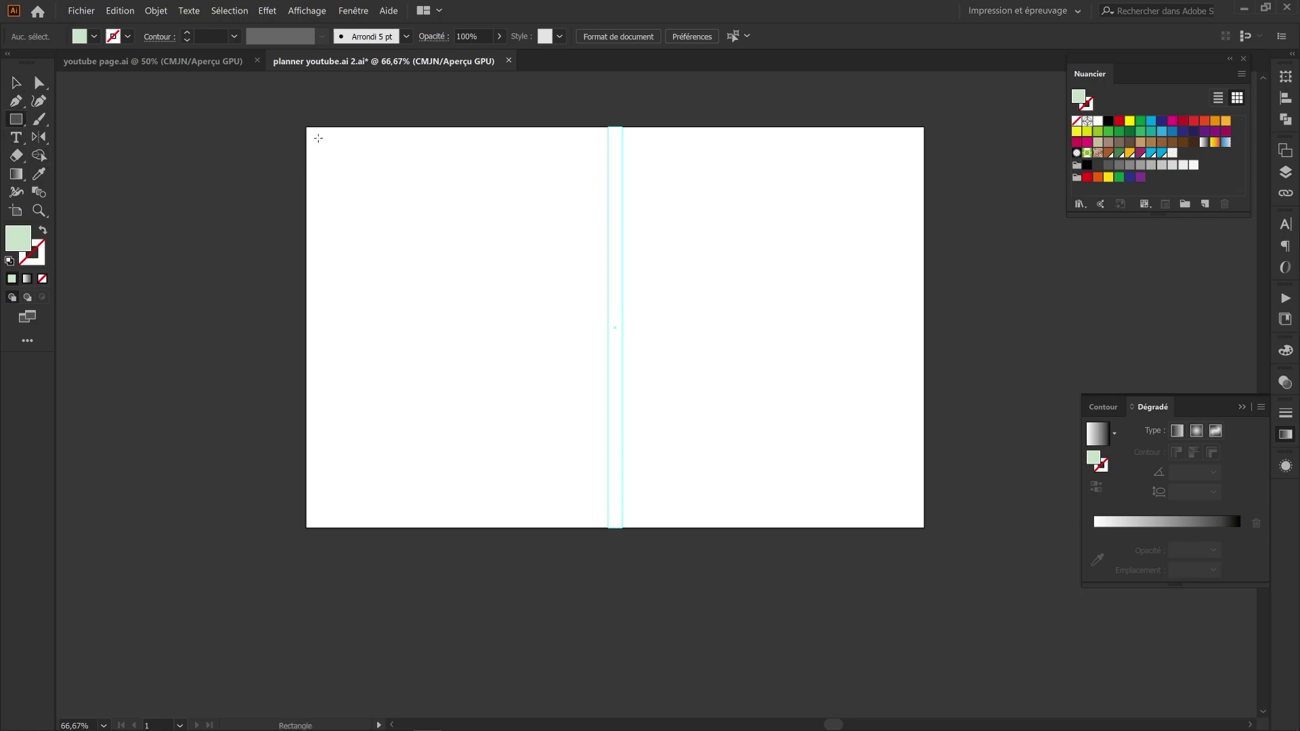
Step: Draw a centred margin rectangle about 43 × 27.4 cm just inside the artboard edges and convert it into guides
left_click_drag(314, 136, 919, 520)
key("v")
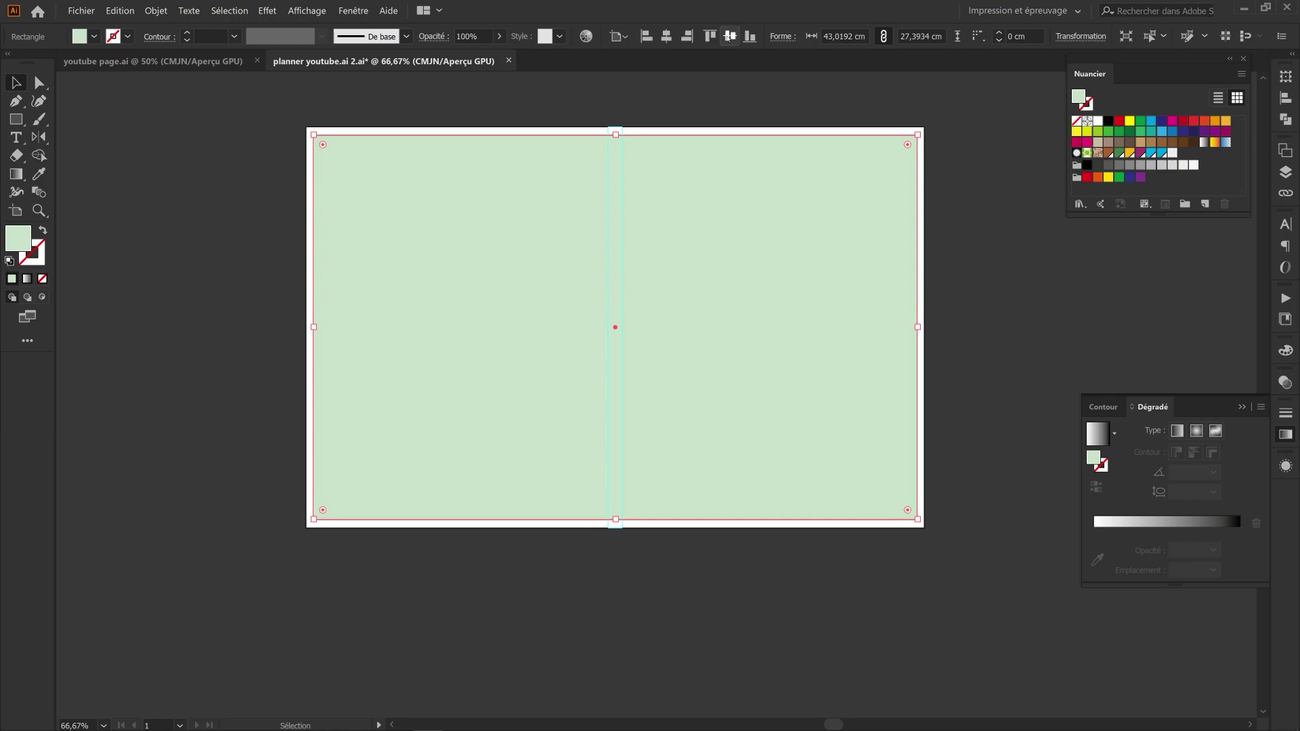
right_click(669, 208)
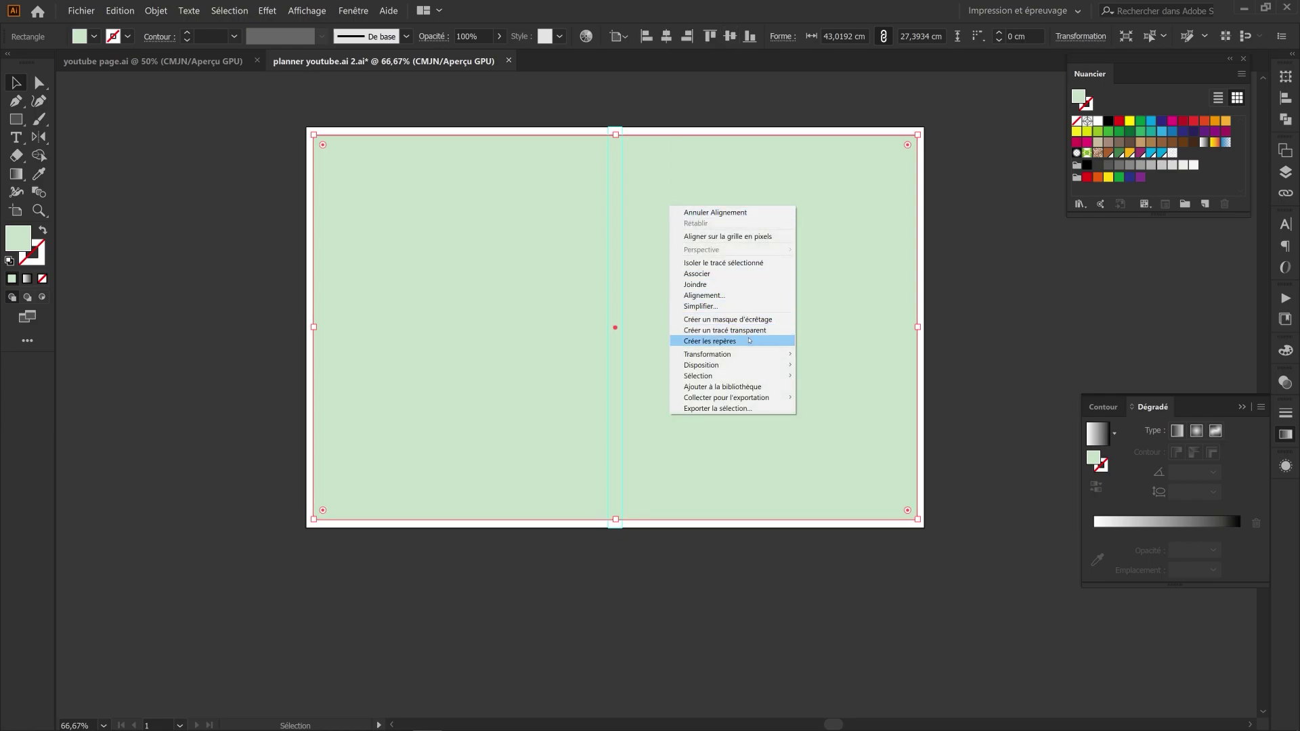
left_click(704, 344)
left_click(675, 96)
left_click_drag(563, 196, 565, 192)
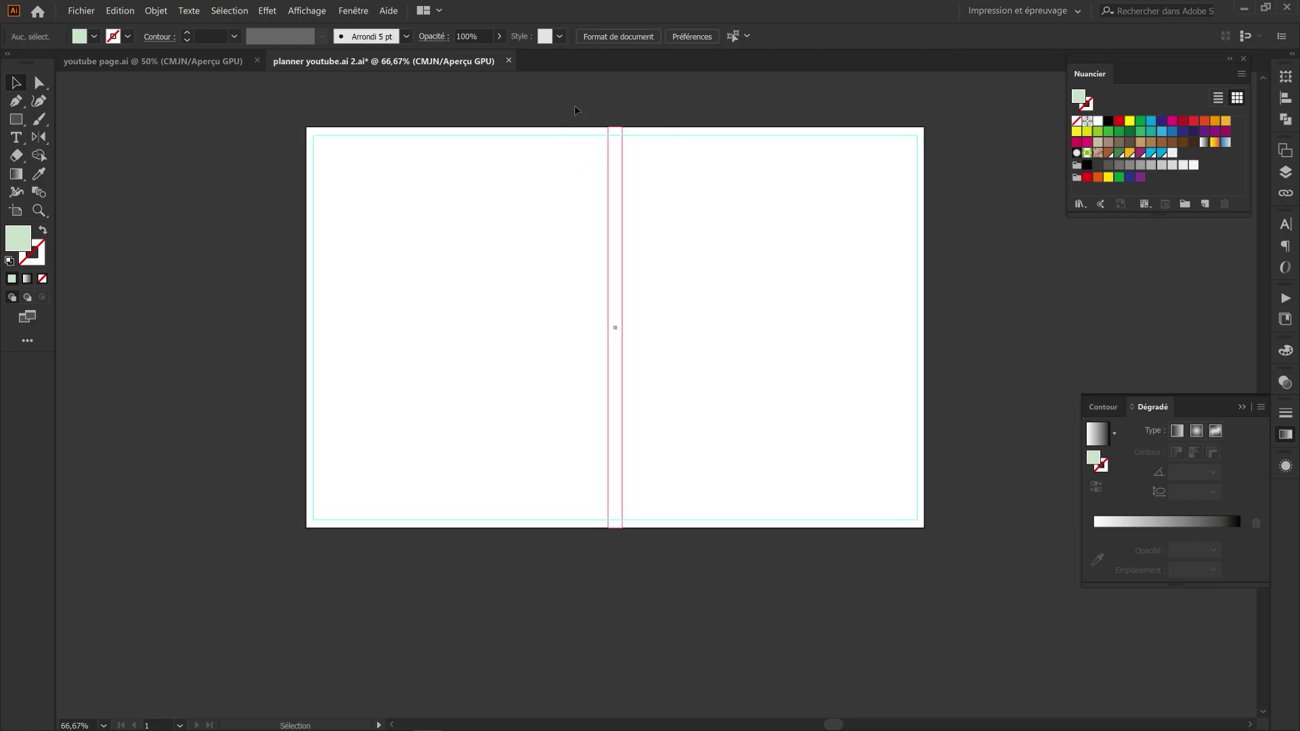
Step: Lock the spine and margin guides
right_click(579, 98)
left_click(519, 106)
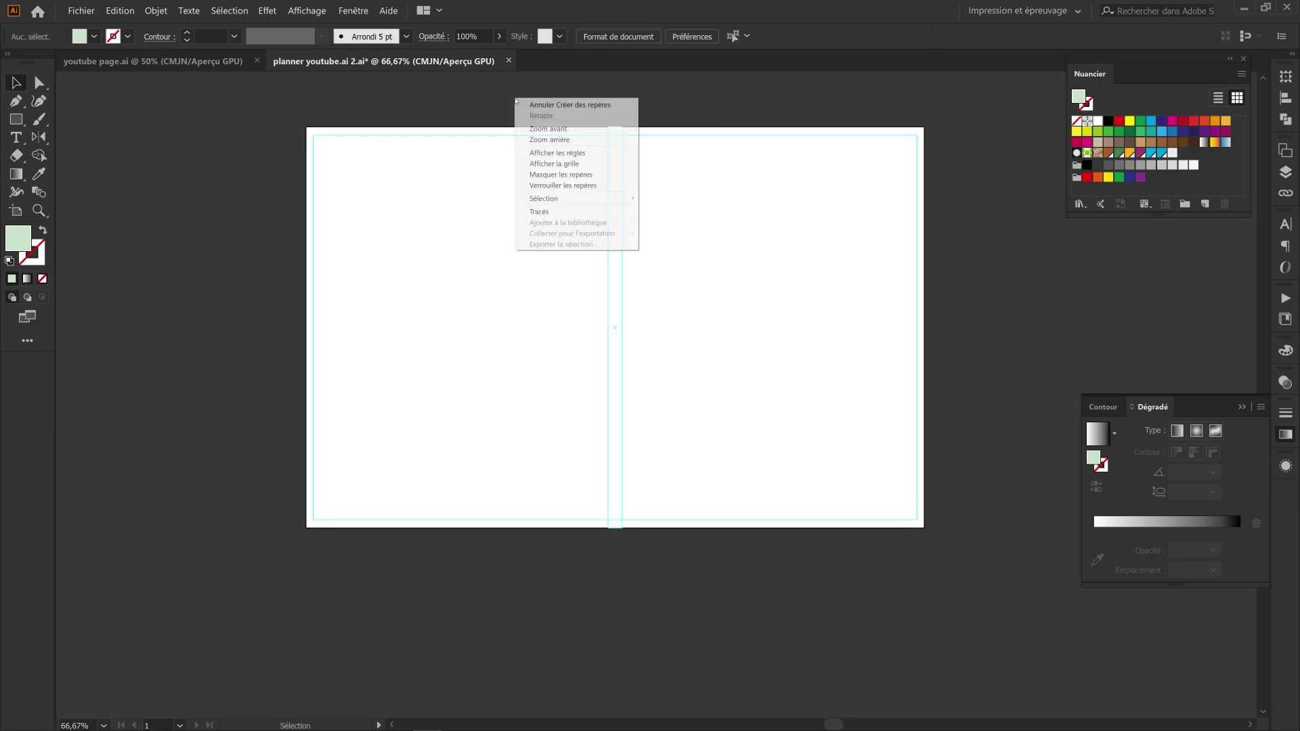
right_click(514, 97)
left_click(552, 186)
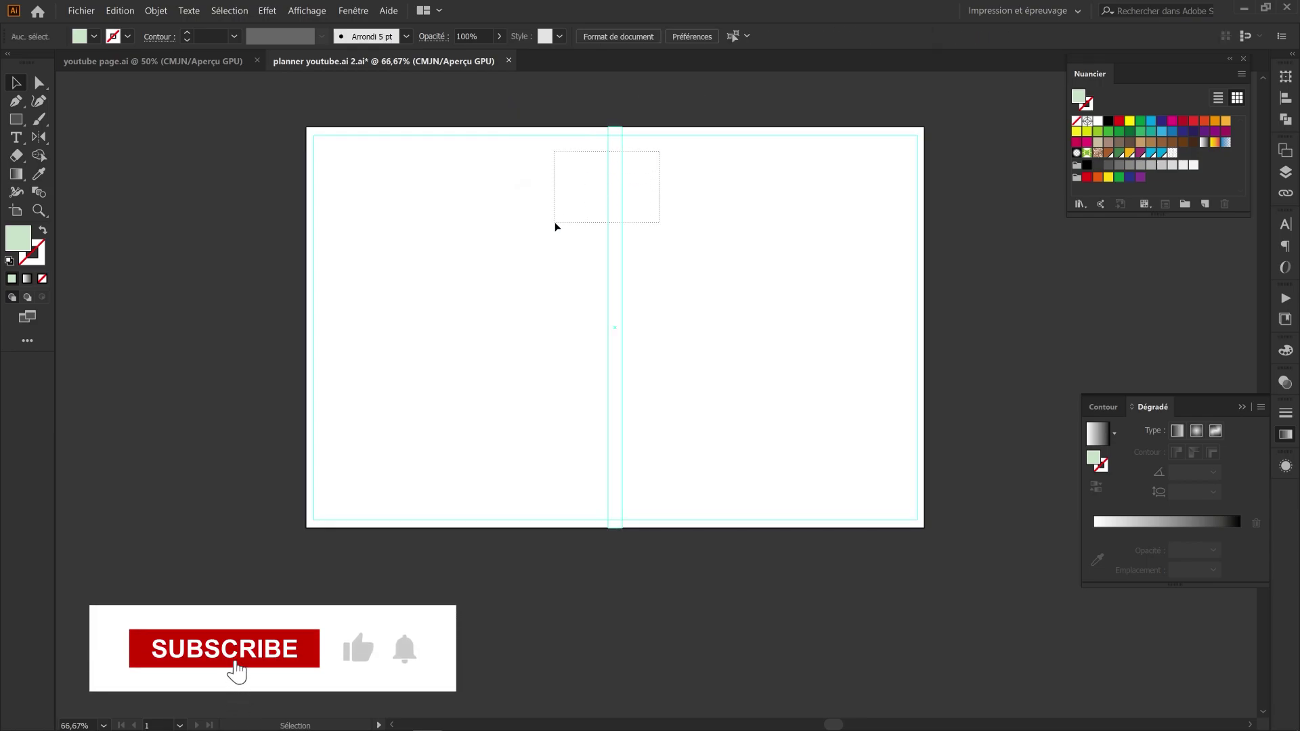
left_click_drag(554, 223, 555, 223)
left_click_drag(686, 208, 619, 231)
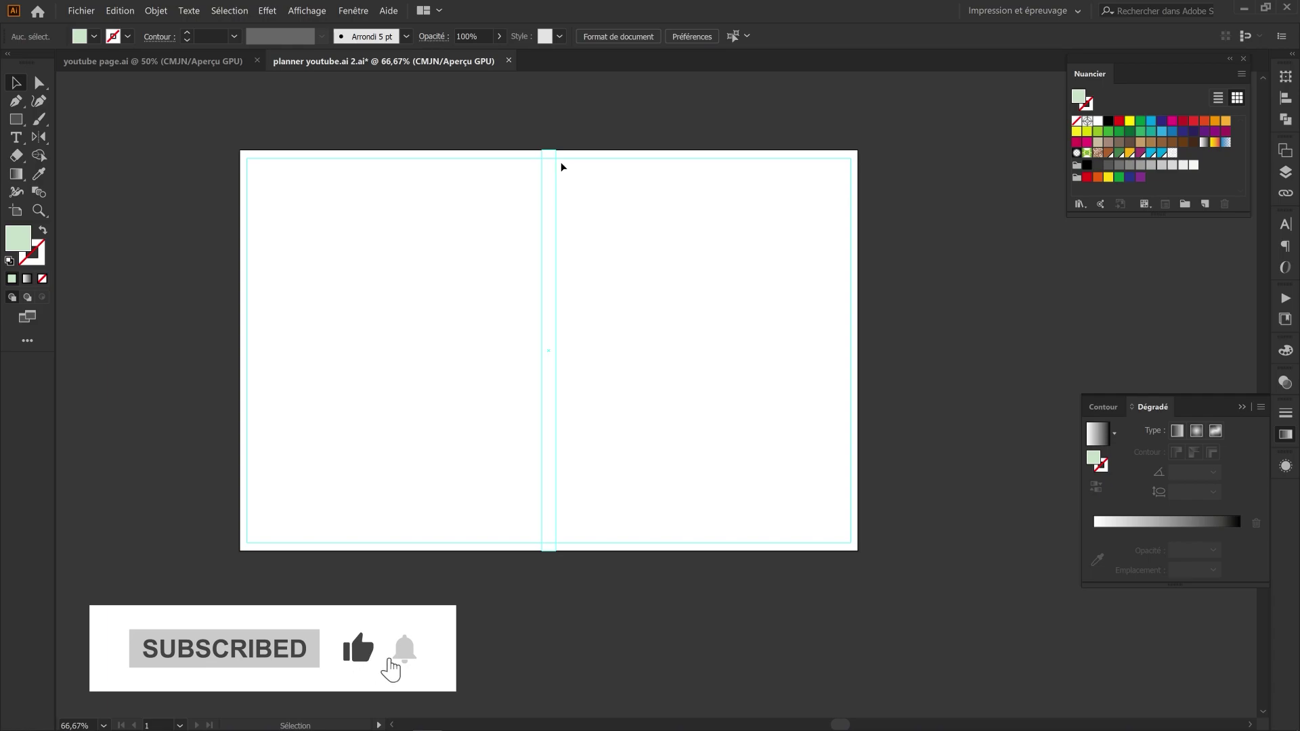
Step: Bring the blue wave image from youtube page.ai into the planner document and align it to the artboard's right and top edges
left_click(152, 61)
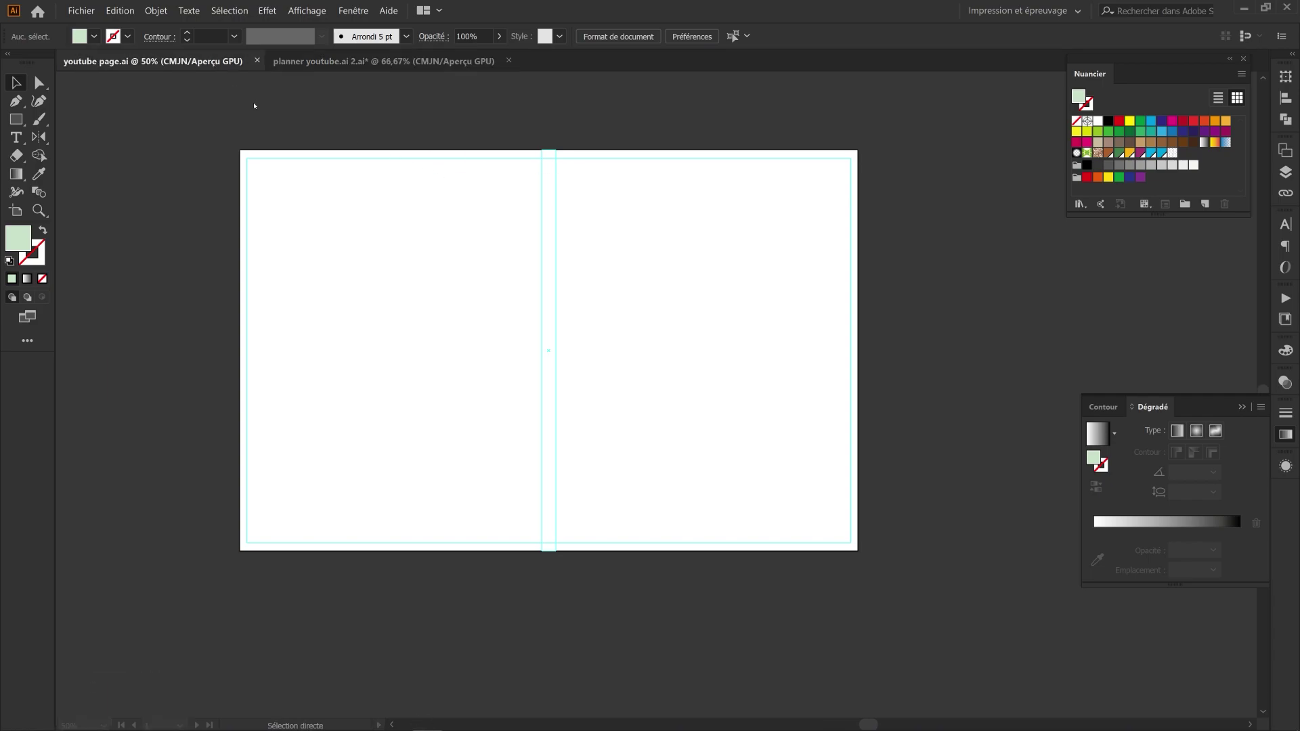
left_click_drag(584, 218, 611, 183)
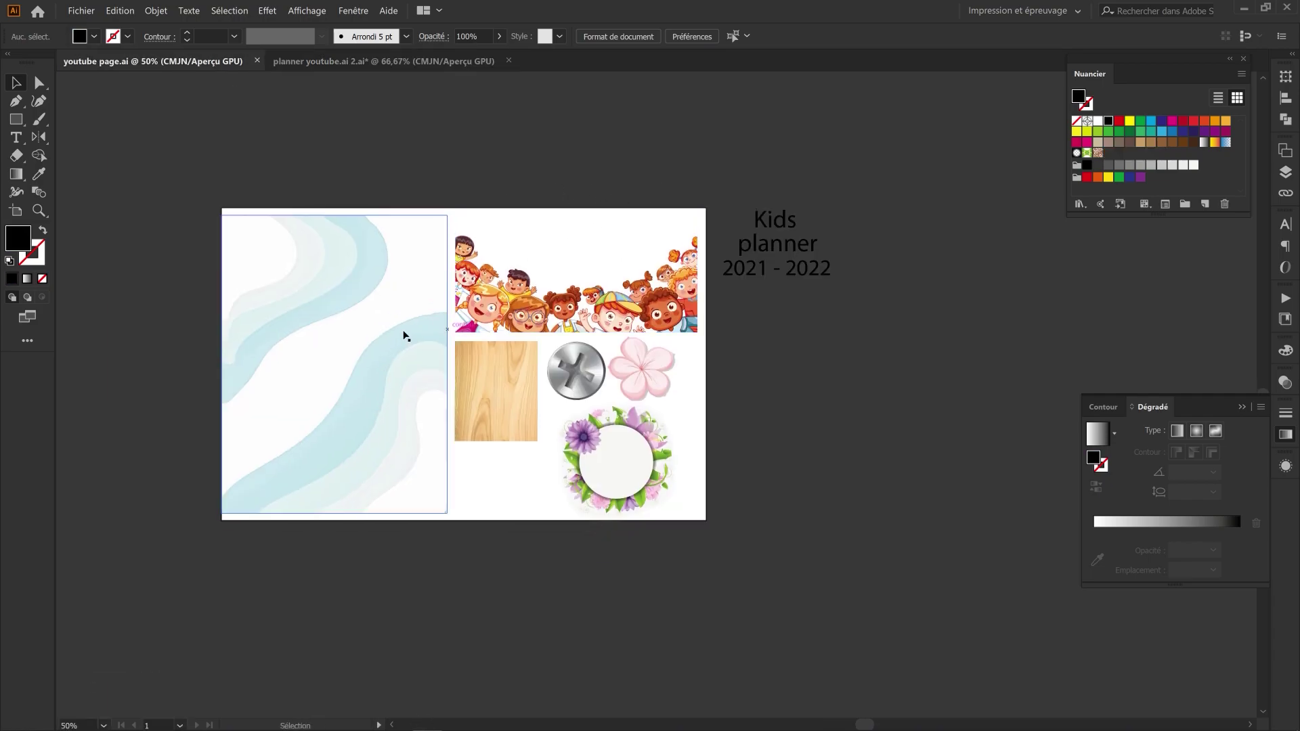
left_click_drag(360, 302, 401, 246)
left_click(851, 36)
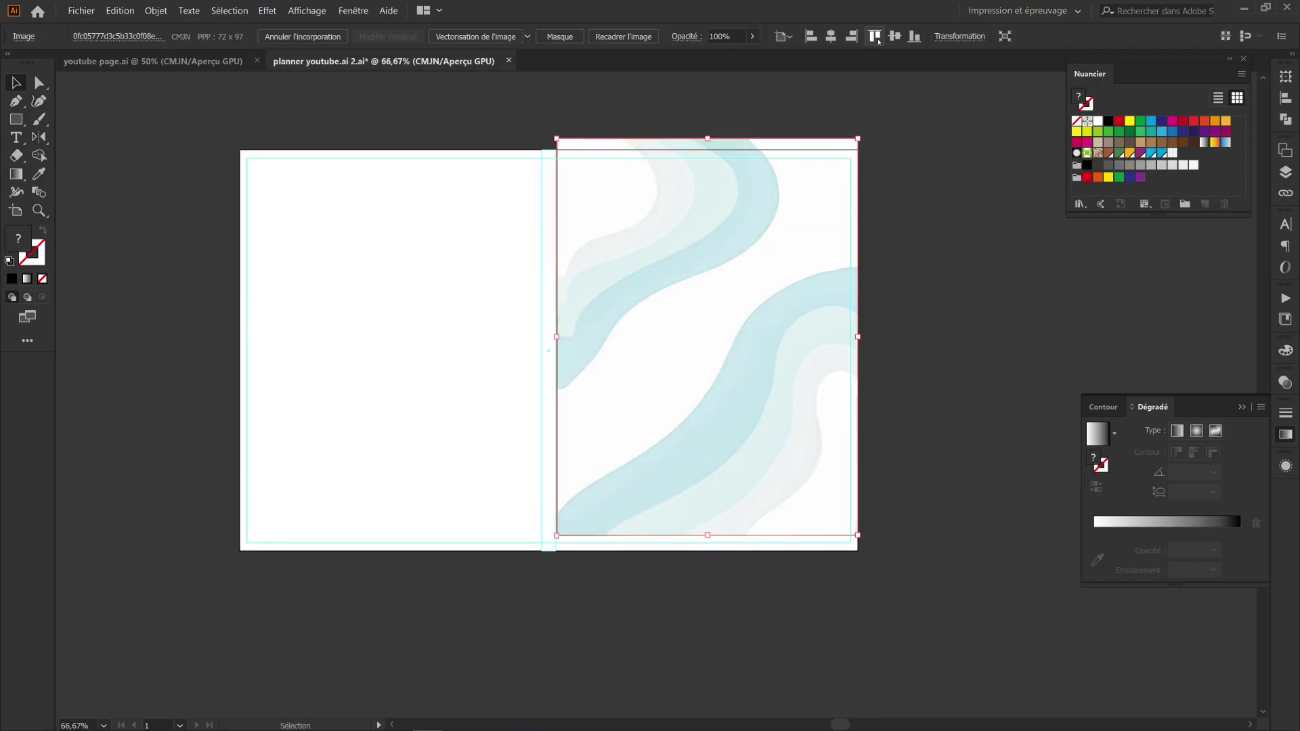
left_click(874, 36)
Step: Stretch the wave image down to the artboard's bottom edge so it fills the front cover beside the spine guide
scroll(557, 552, "up", 8)
left_click_drag(501, 469, 491, 469)
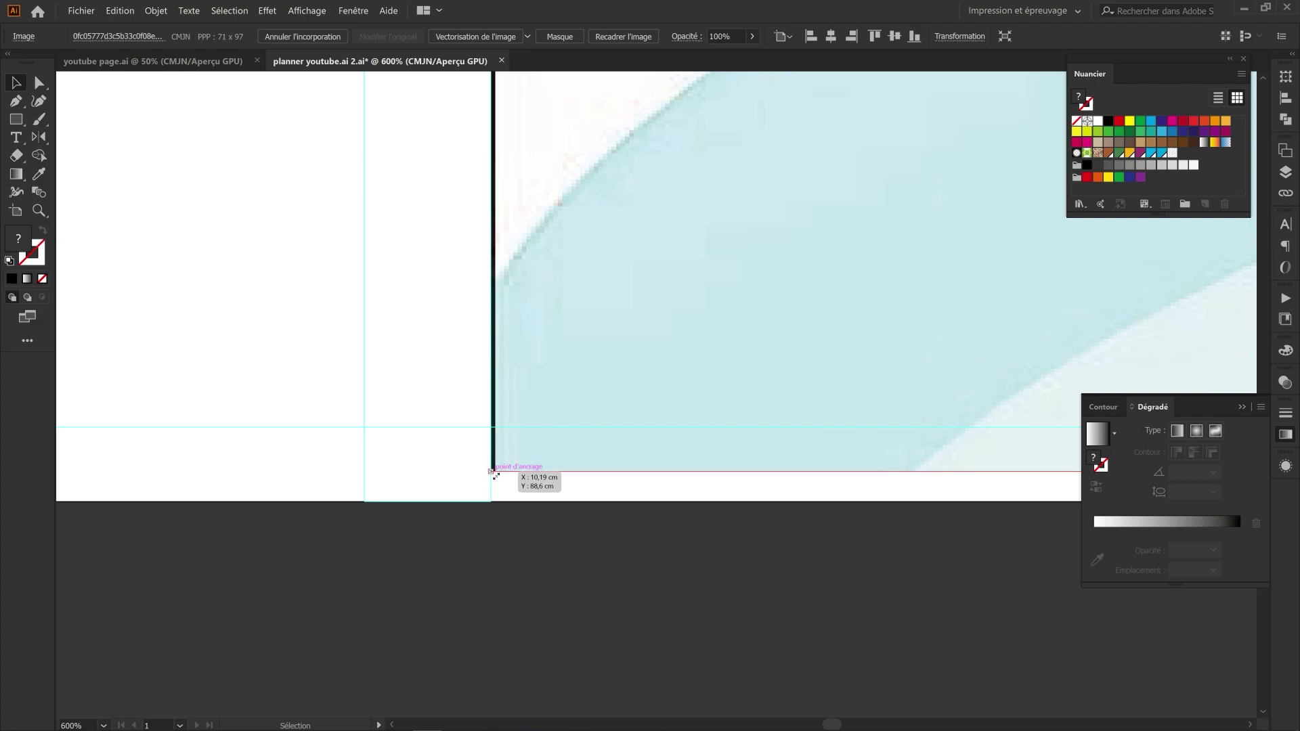
scroll(501, 442, "down", 3)
scroll(843, 420, "up", 3)
left_click_drag(825, 395, 829, 426)
scroll(794, 457, "down", 6)
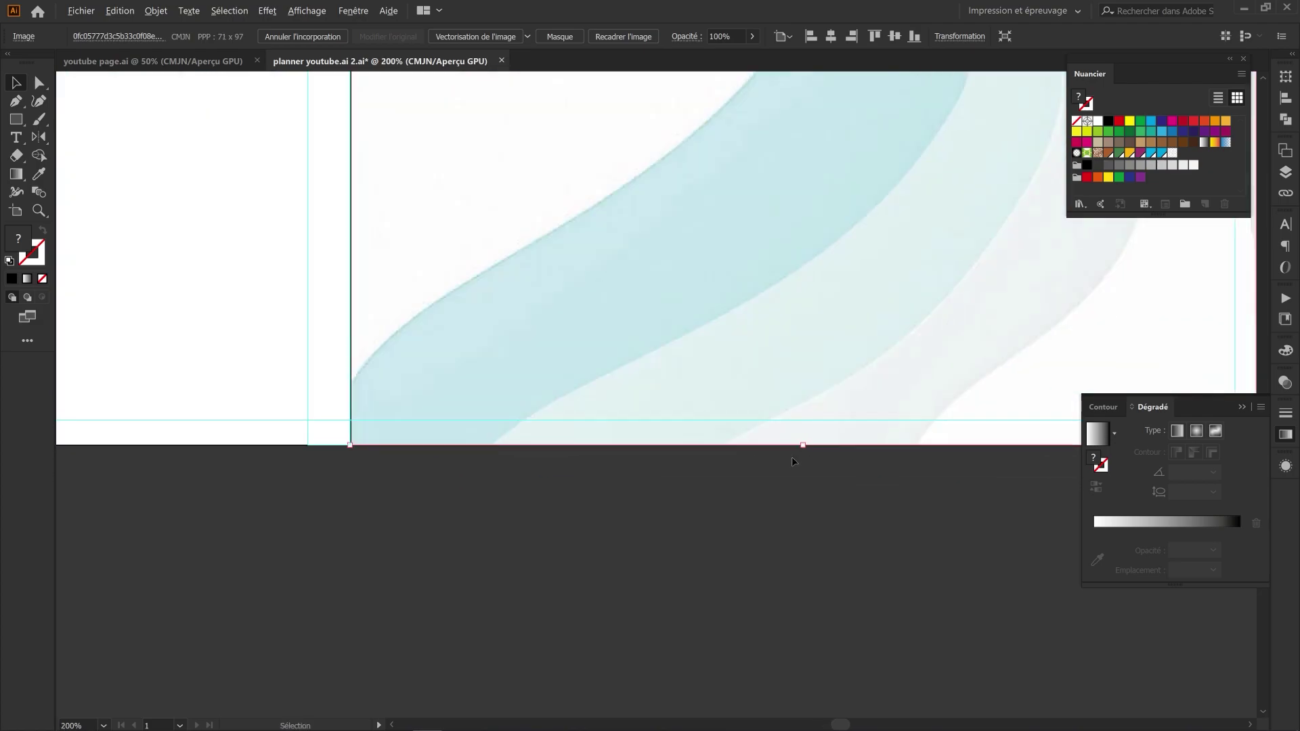
left_click_drag(736, 403, 624, 494)
left_click(624, 121)
left_click_drag(598, 103, 577, 153)
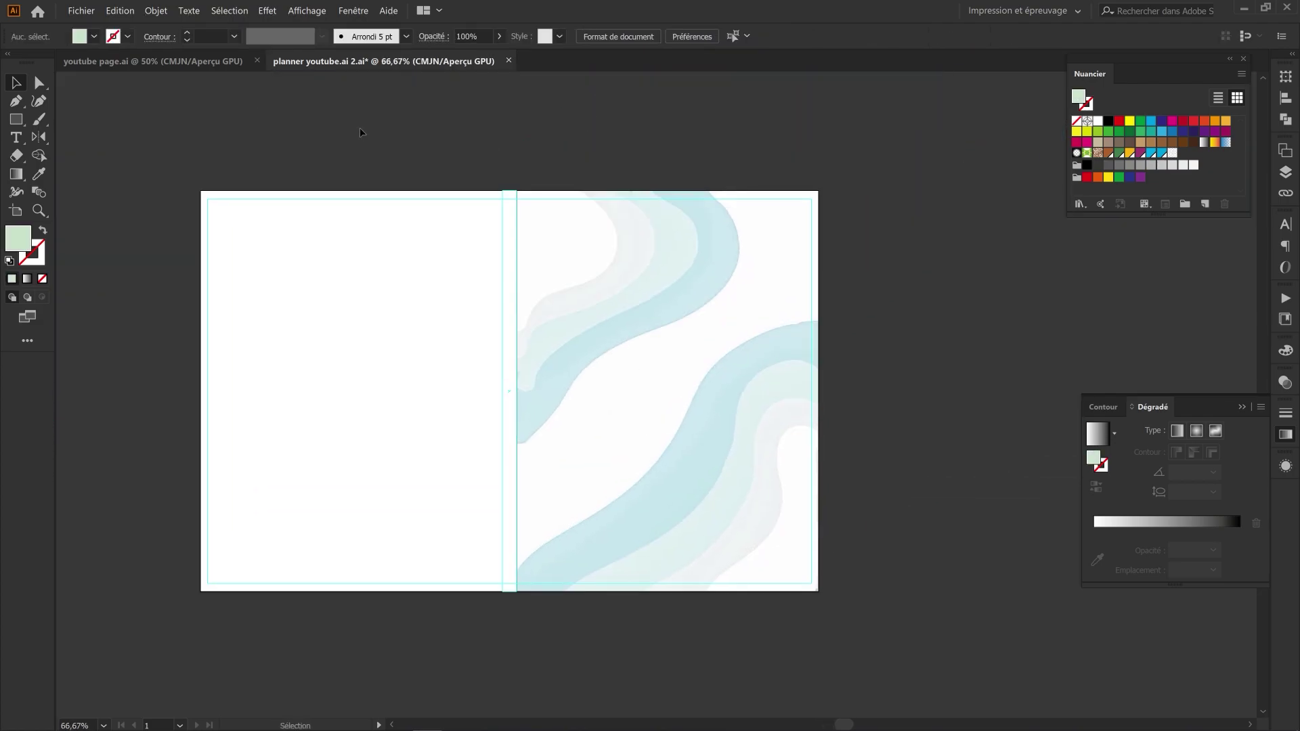
Step: Bring the children illustration from youtube page.ai into the planner document and align it to the artboard's lower-right corner
left_click(197, 61)
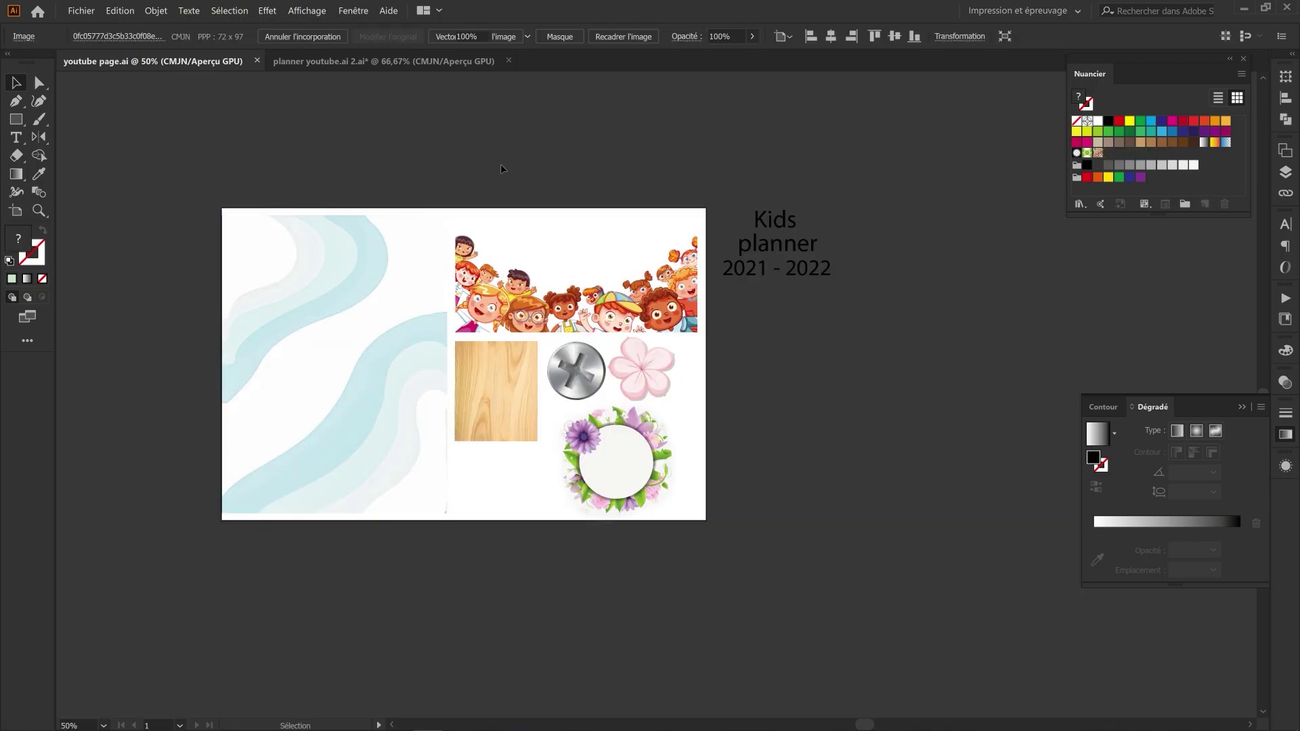
scroll(580, 175, "right", 1)
left_click_drag(602, 272, 320, 68)
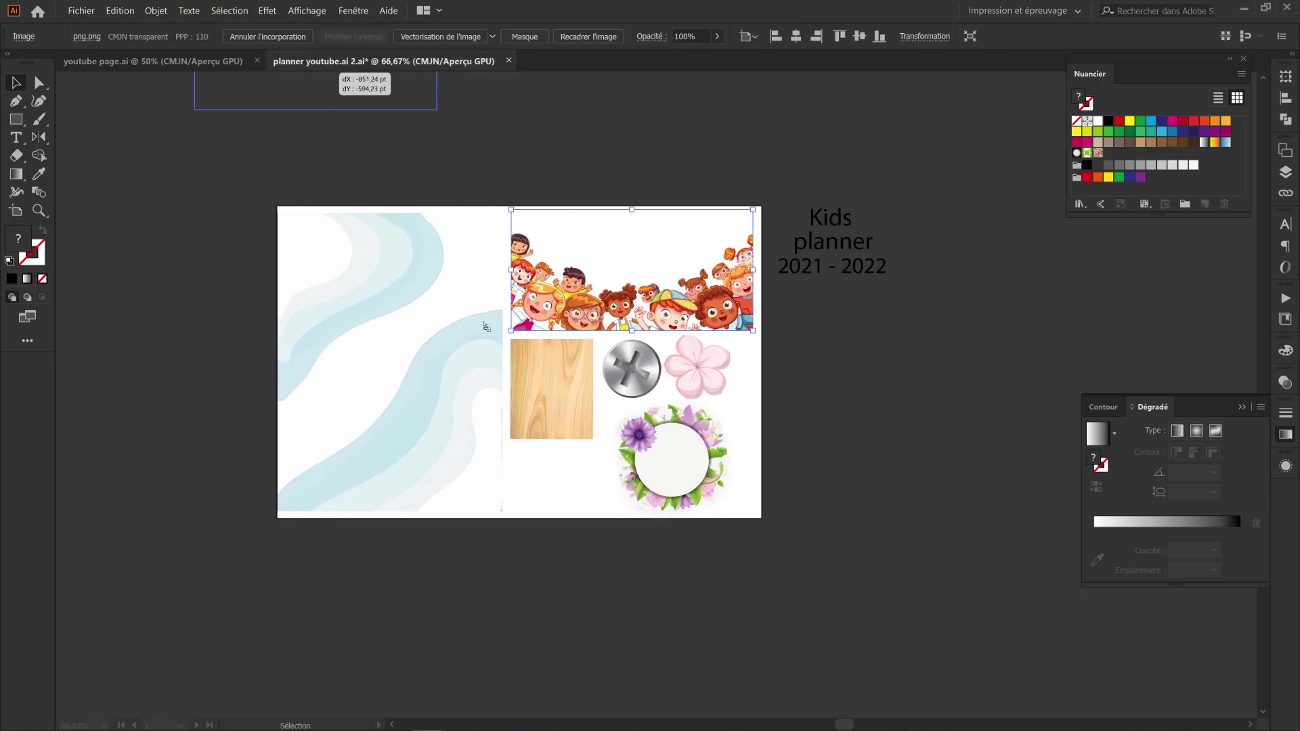
left_click_drag(487, 327, 485, 326)
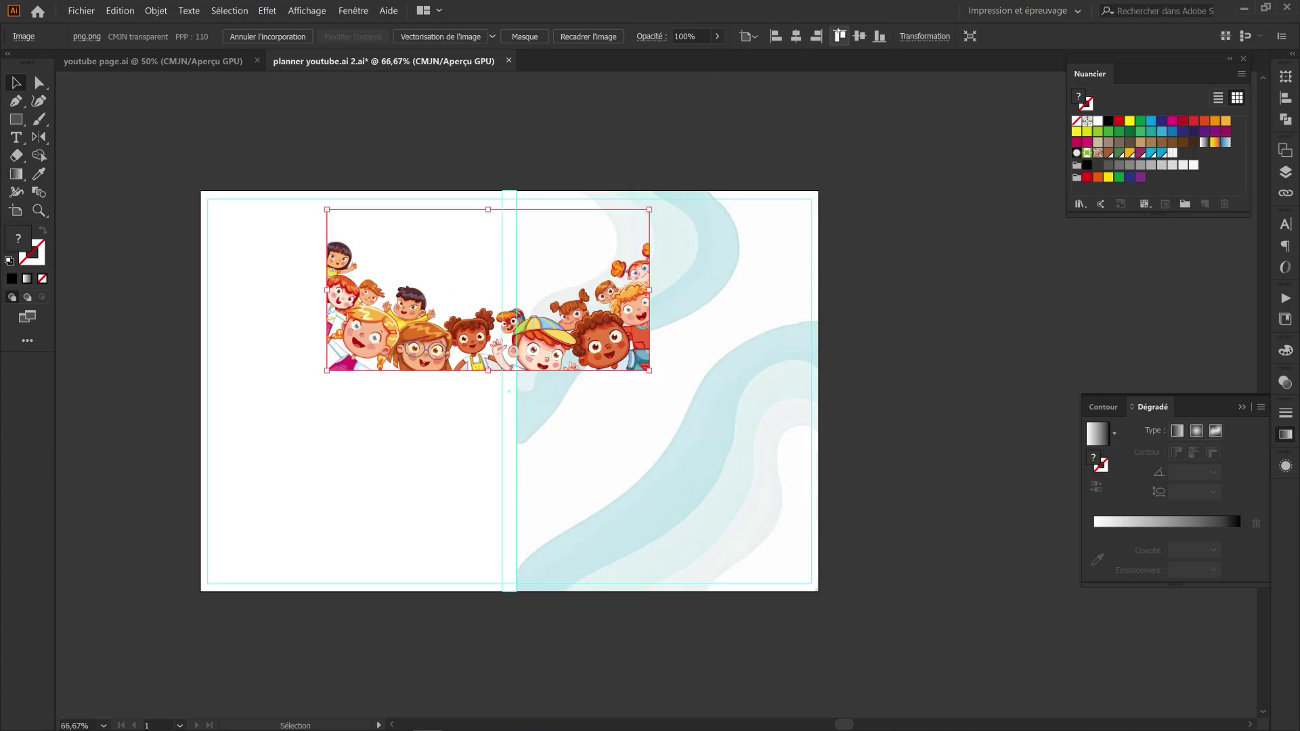
left_click(816, 36)
left_click(879, 36)
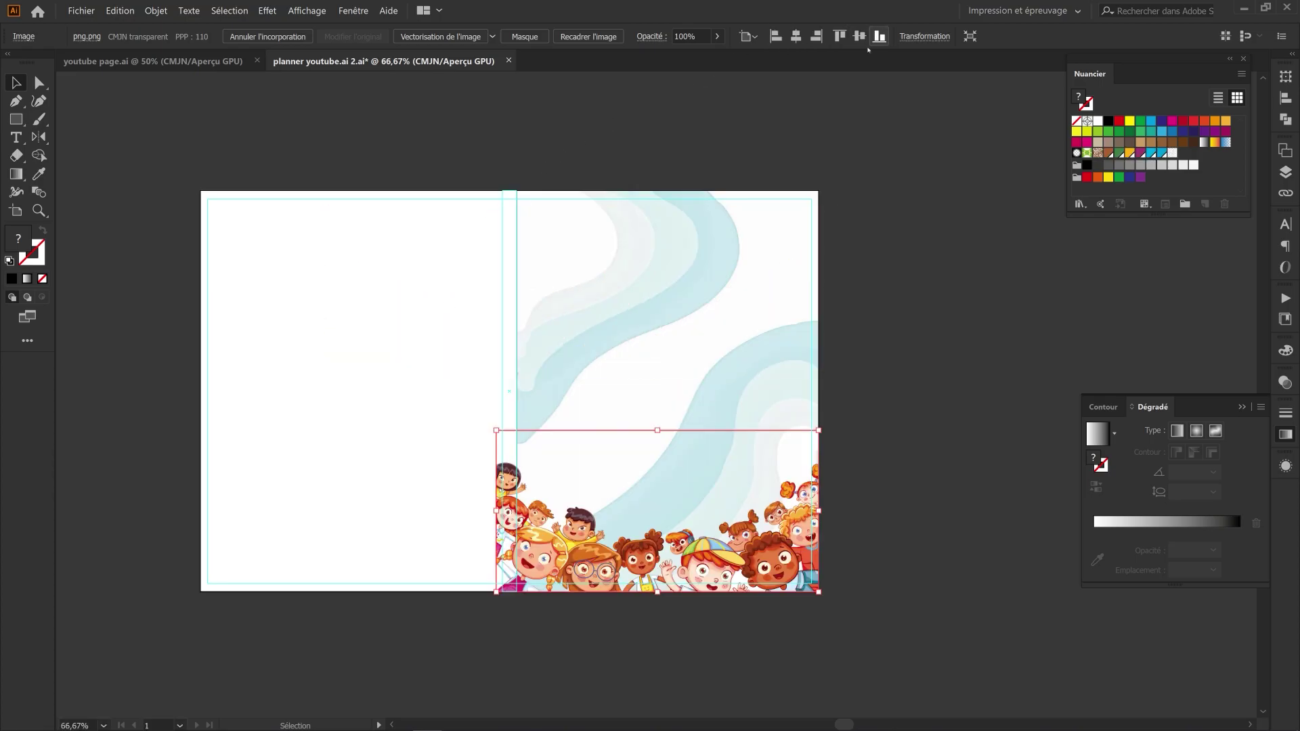
Step: Scale the children illustration down to the front cover's width and seat it on the cover's bottom edge
left_click(572, 525)
scroll(477, 535, "up", 2)
left_click_drag(529, 439, 613, 424)
scroll(613, 421, "down", 2)
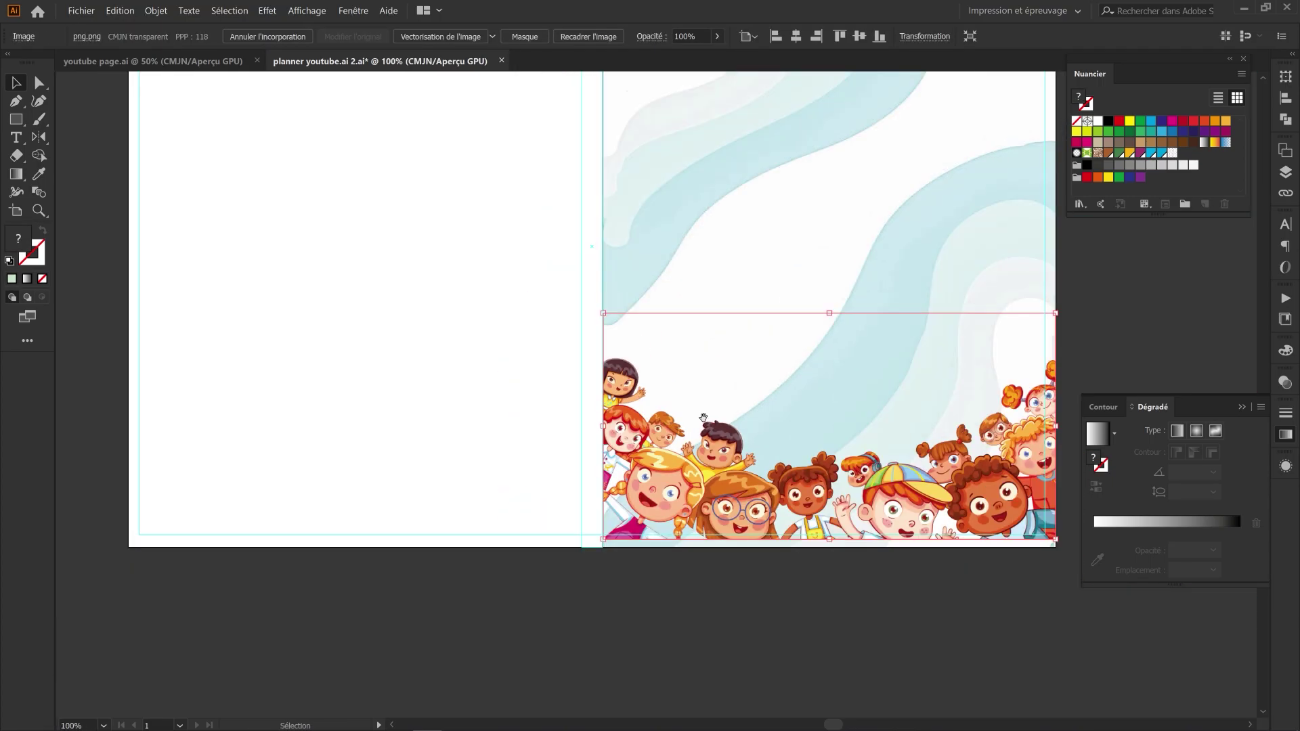
left_click_drag(831, 311, 598, 276)
left_click(888, 192)
scroll(882, 249, "up", 4)
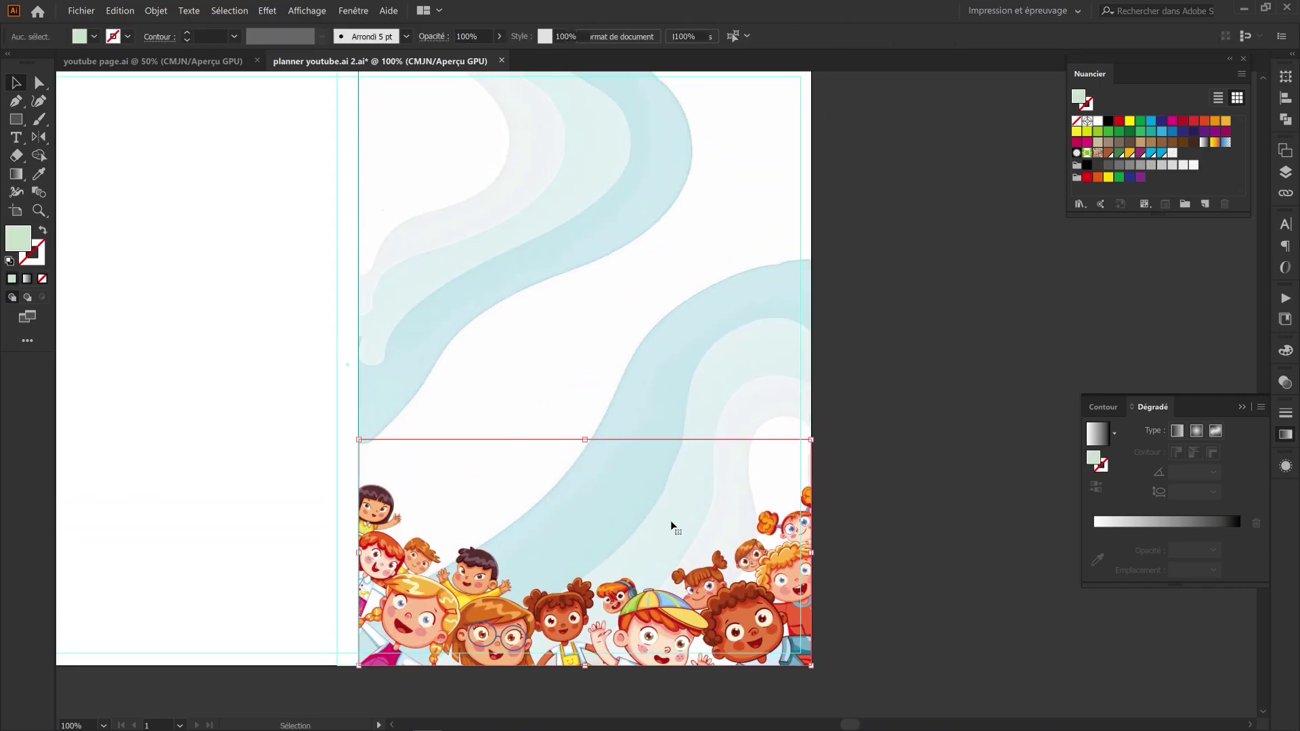
left_click(673, 529)
scroll(673, 529, "up", 2)
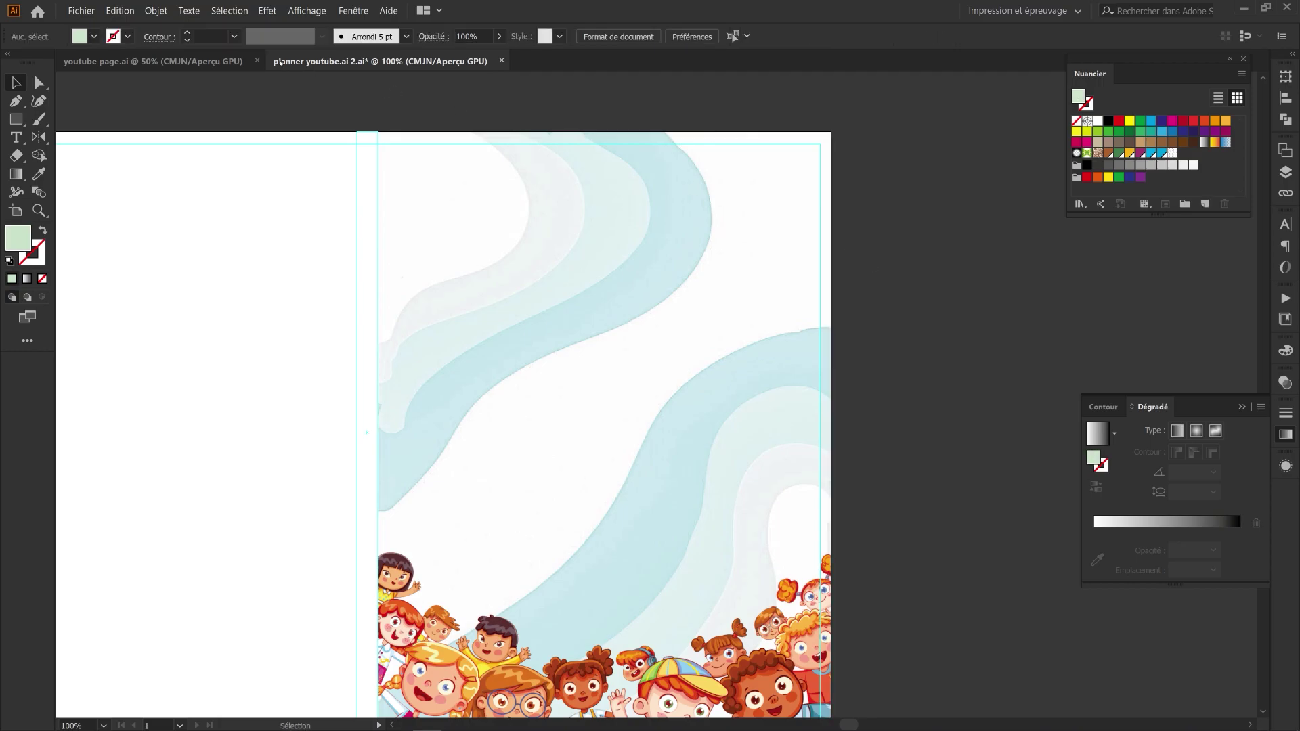
Step: Bring the round floral frame from youtube page.ai into the planner document and place it on the upper half of the front cover
left_click(169, 61)
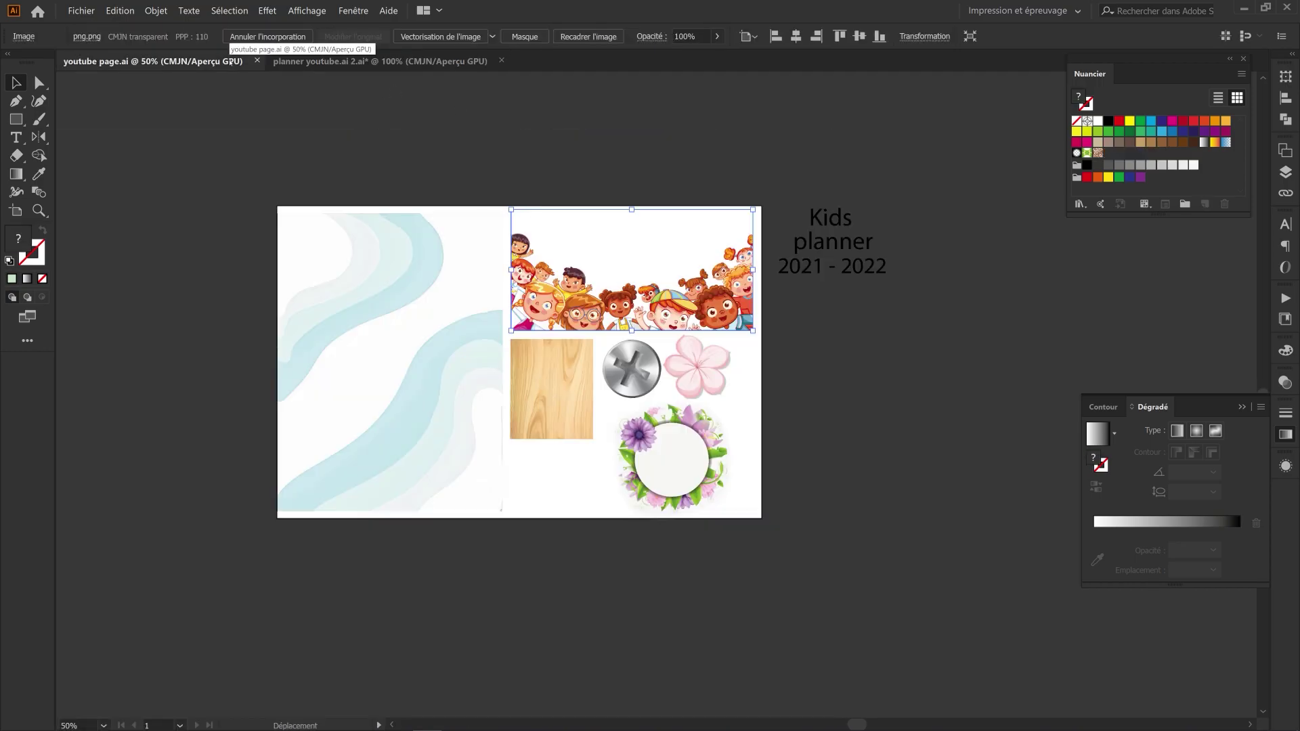
left_click_drag(685, 457, 605, 318)
left_click_drag(598, 217, 603, 173)
left_click_drag(606, 279, 607, 272)
left_click_drag(594, 262, 618, 296)
left_click(549, 148)
scroll(549, 148, "down", 1)
left_click_drag(549, 149, 637, 195)
left_click_drag(239, 138, 432, 136)
left_click_drag(891, 438, 578, 379)
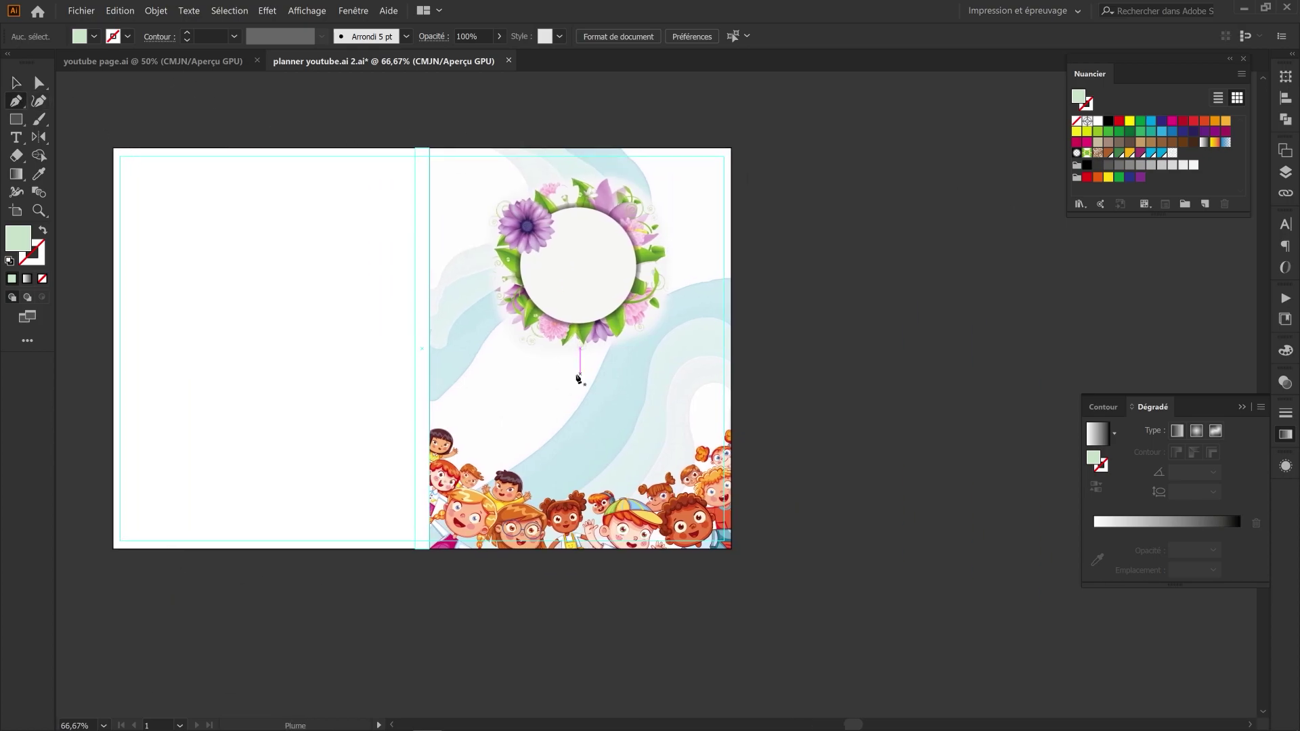
Step: Draw a downward-tapering four-sided Pen shape about 14 cm tall from below the floral frame to the cover's bottom edge
left_click(537, 348)
left_click(637, 349)
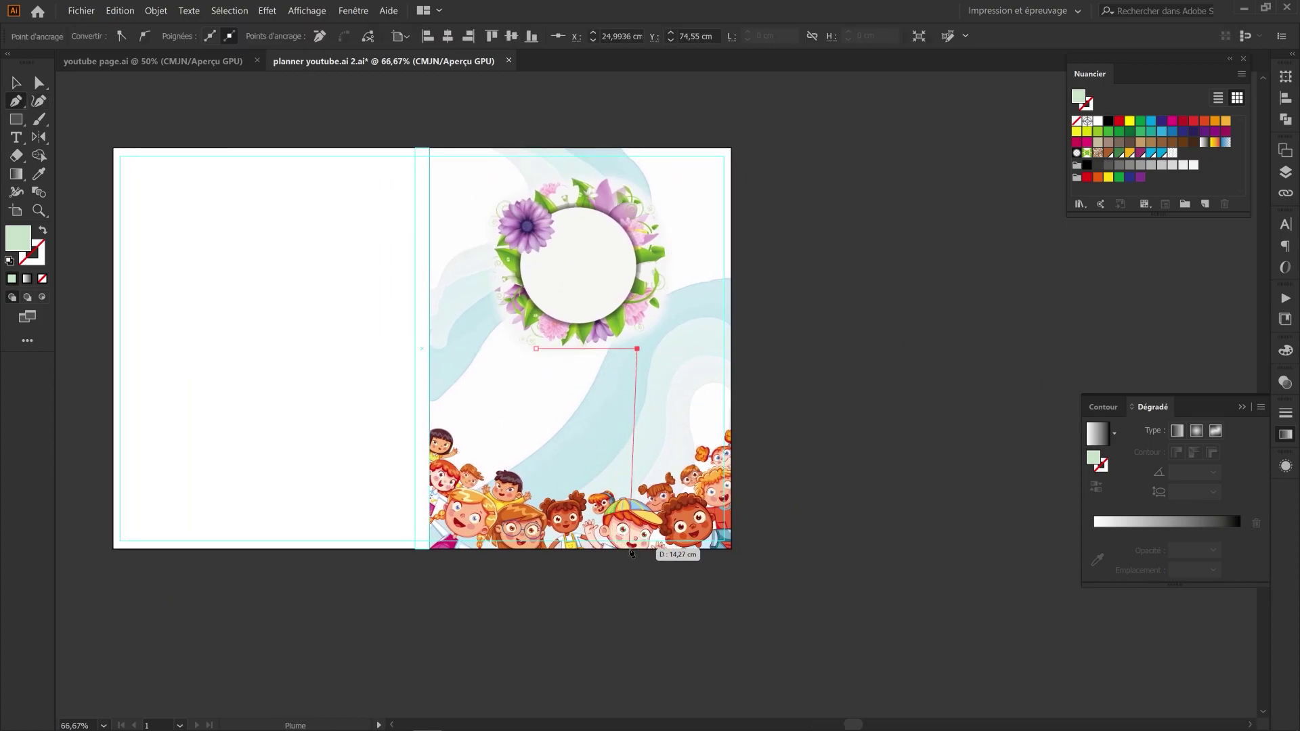
left_click(630, 549)
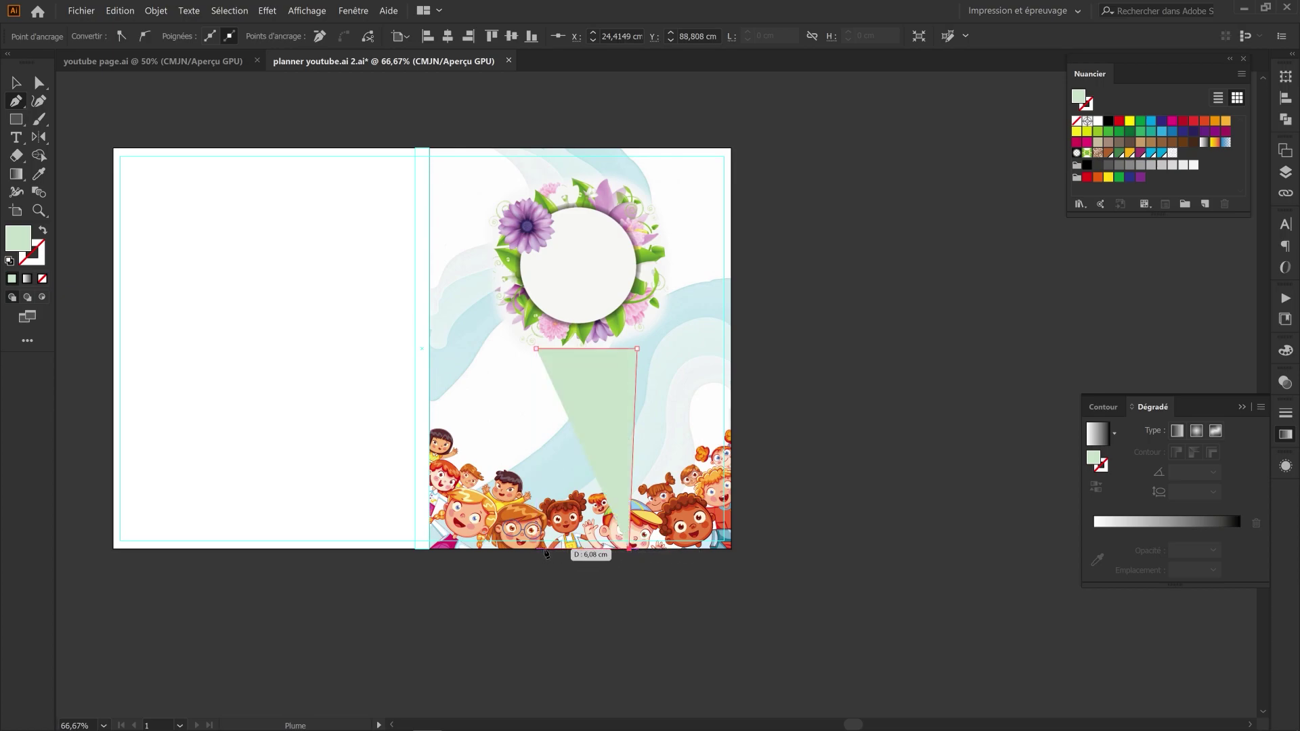
left_click(543, 548)
left_click(537, 349)
key("v")
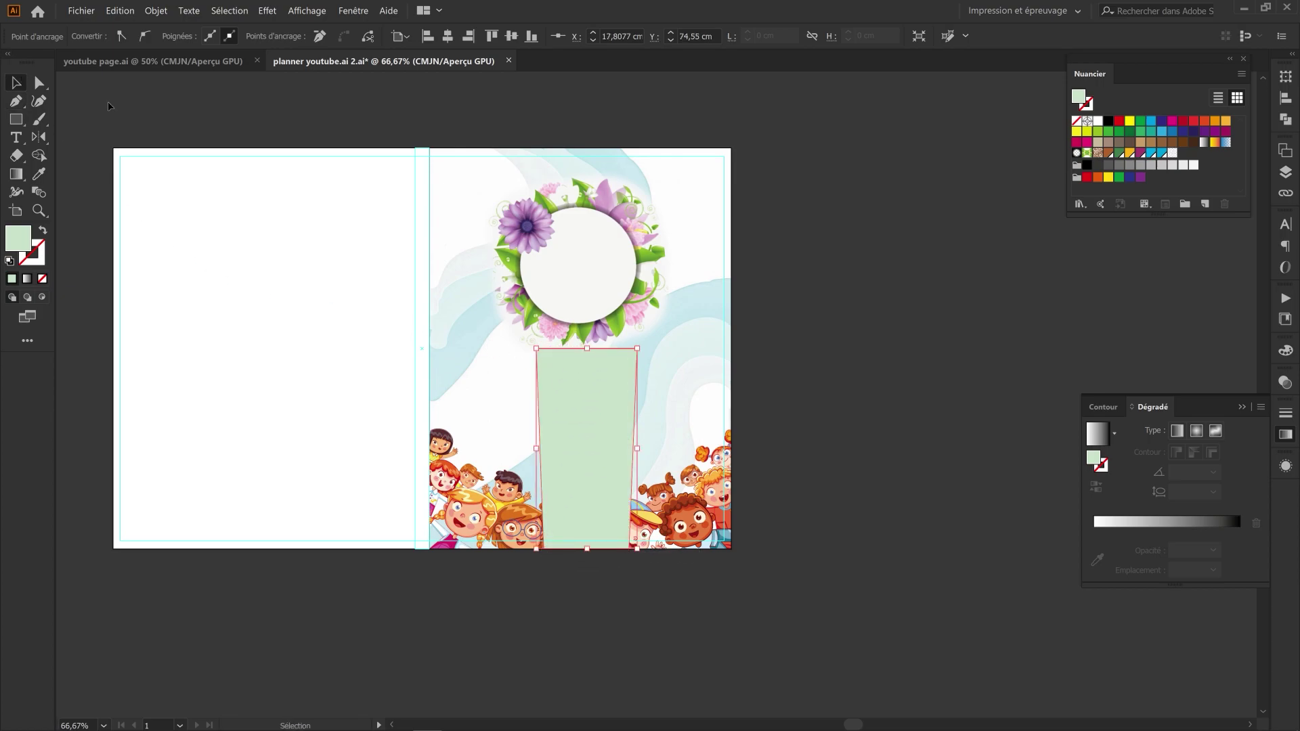
left_click(133, 120)
Step: Move the tapered shape off the artboard into the empty area beside the front cover
left_click(577, 399)
left_click_drag(577, 398, 814, 374)
left_click(825, 304)
left_click_drag(825, 303, 632, 269)
Step: Draw a smaller four-sided shape with the Pen tool inside the upper end of the tapered shape
key("p")
scroll(603, 351, "up", 3)
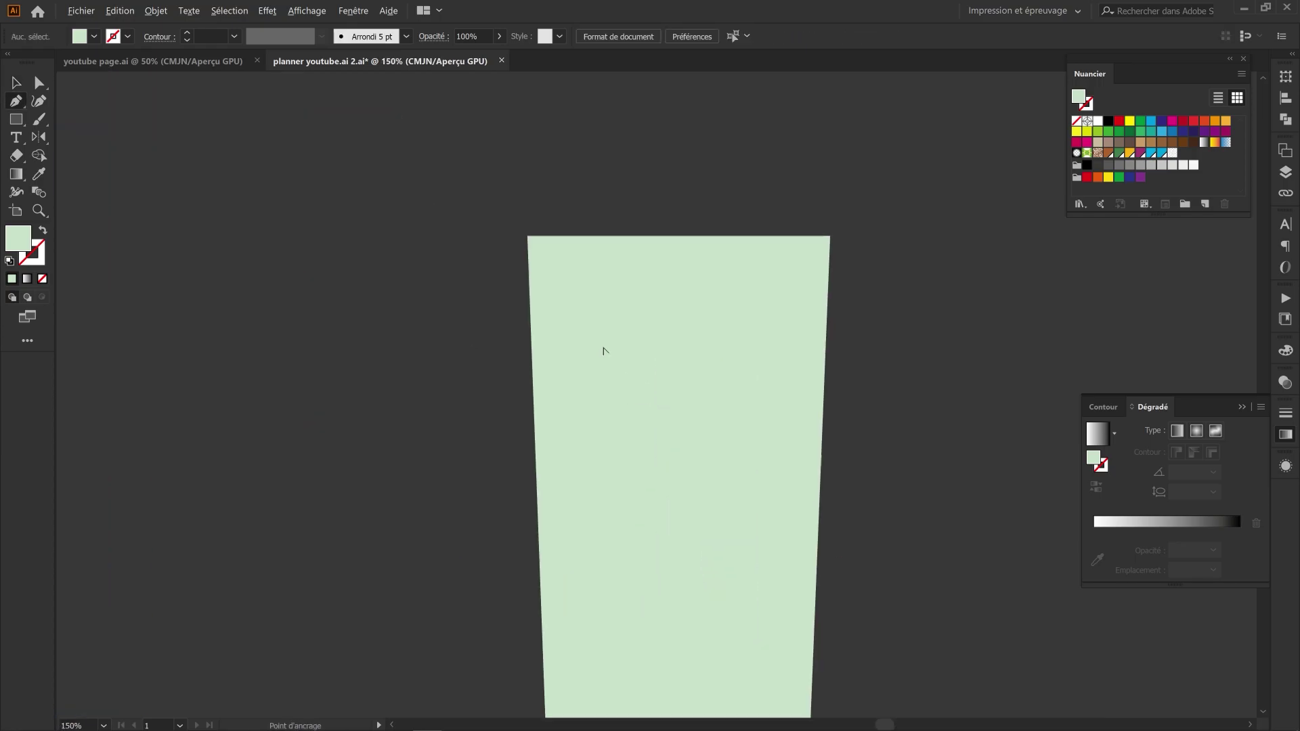
left_click(543, 253)
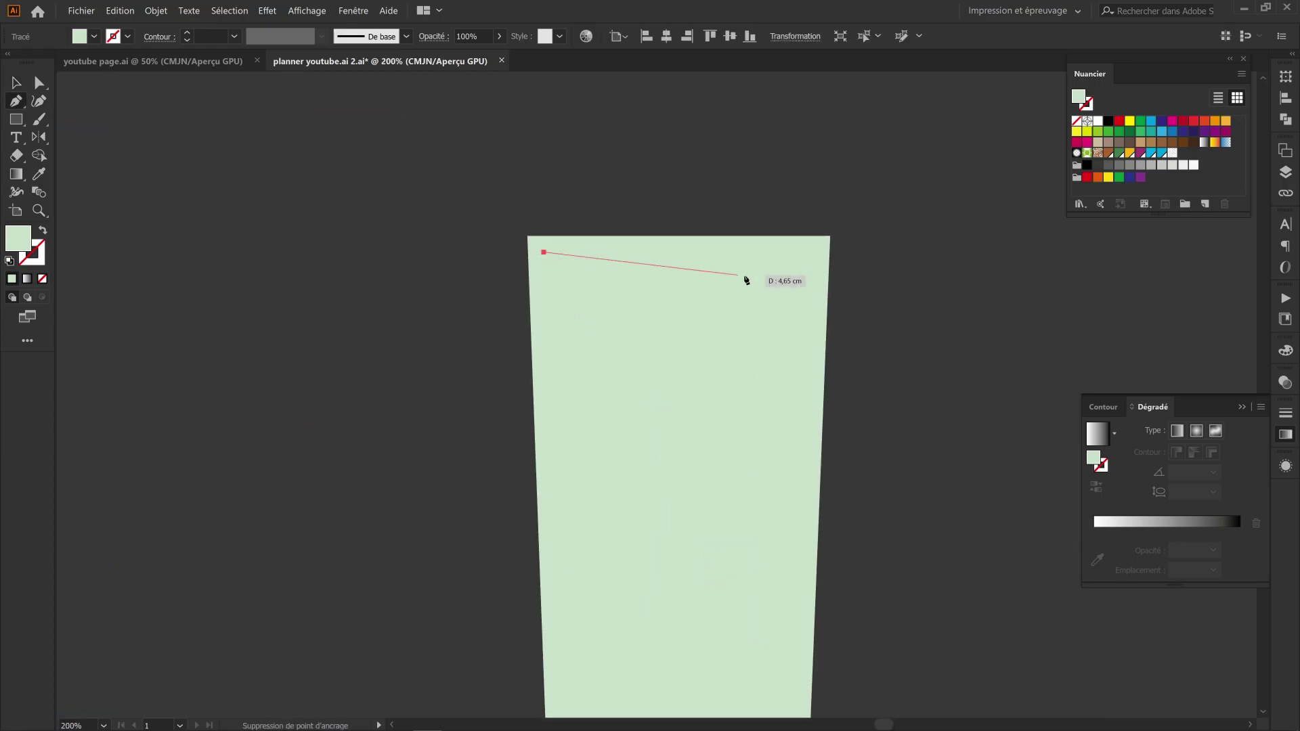
left_click(814, 251)
left_click(809, 356)
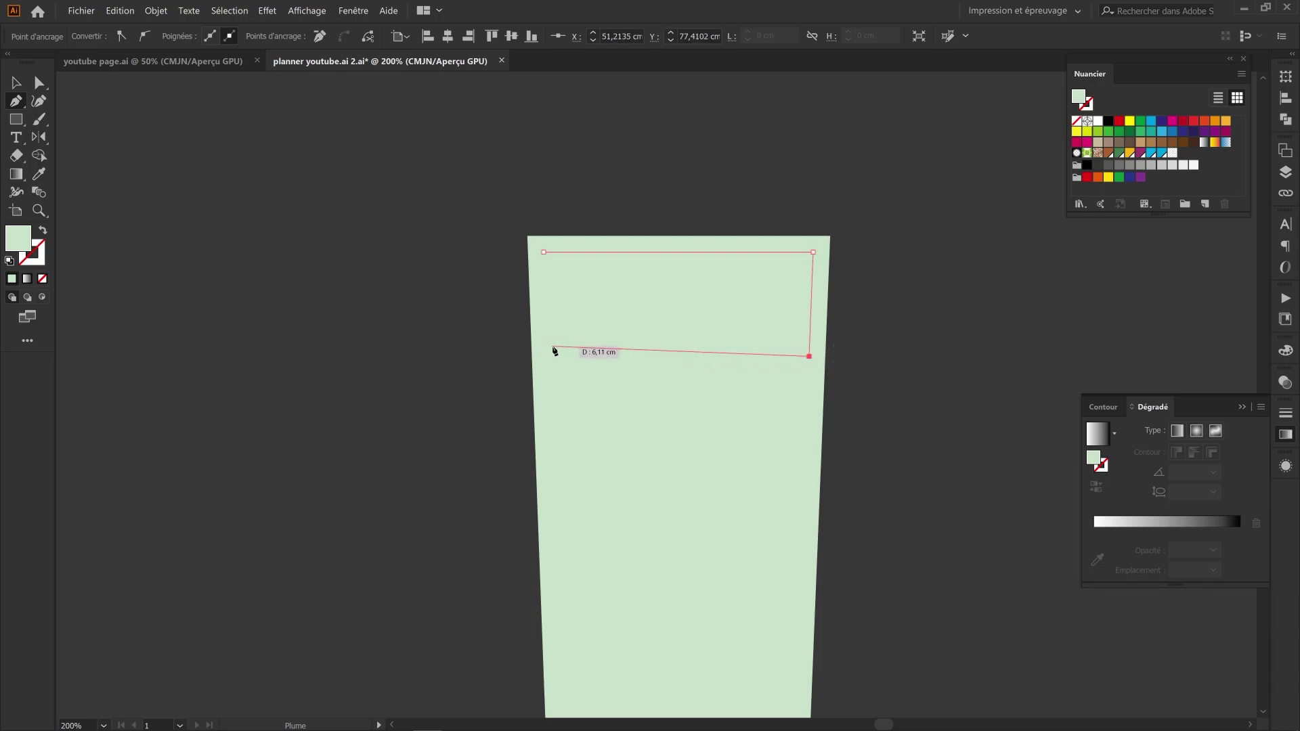
left_click(544, 253)
key("v")
left_click(224, 206)
Step: Fill the small inner shape with lime green and deselect it
left_click(633, 291)
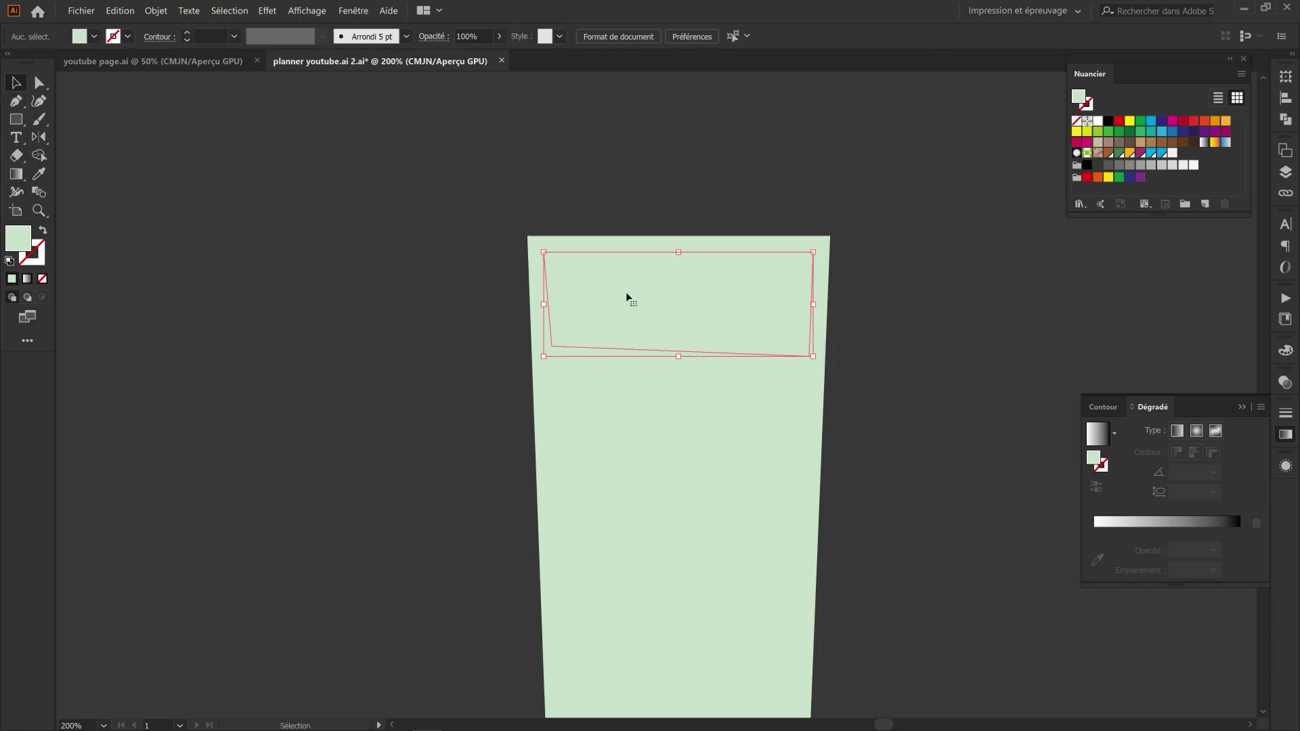
left_click(82, 37)
left_click(50, 75)
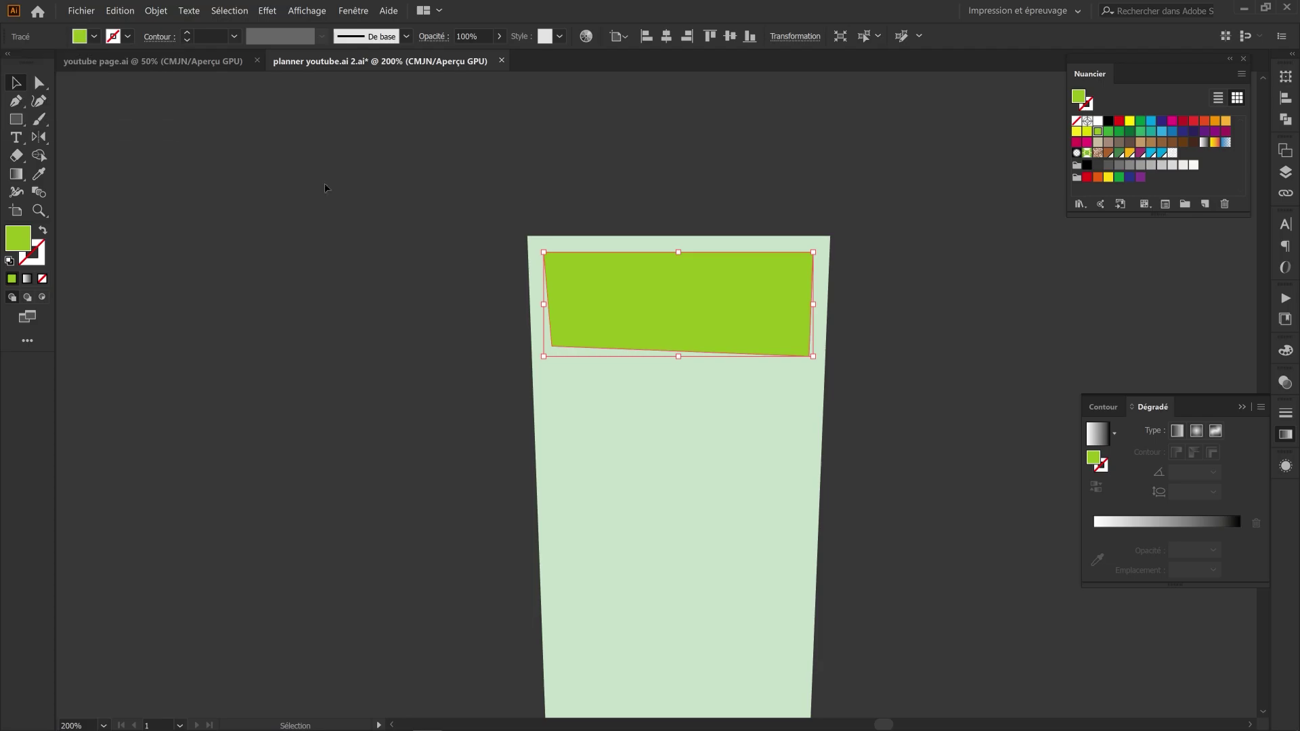
scroll(391, 256, "left", 1)
left_click_drag(402, 326, 534, 291)
left_click(456, 308)
scroll(456, 308, "down", 2)
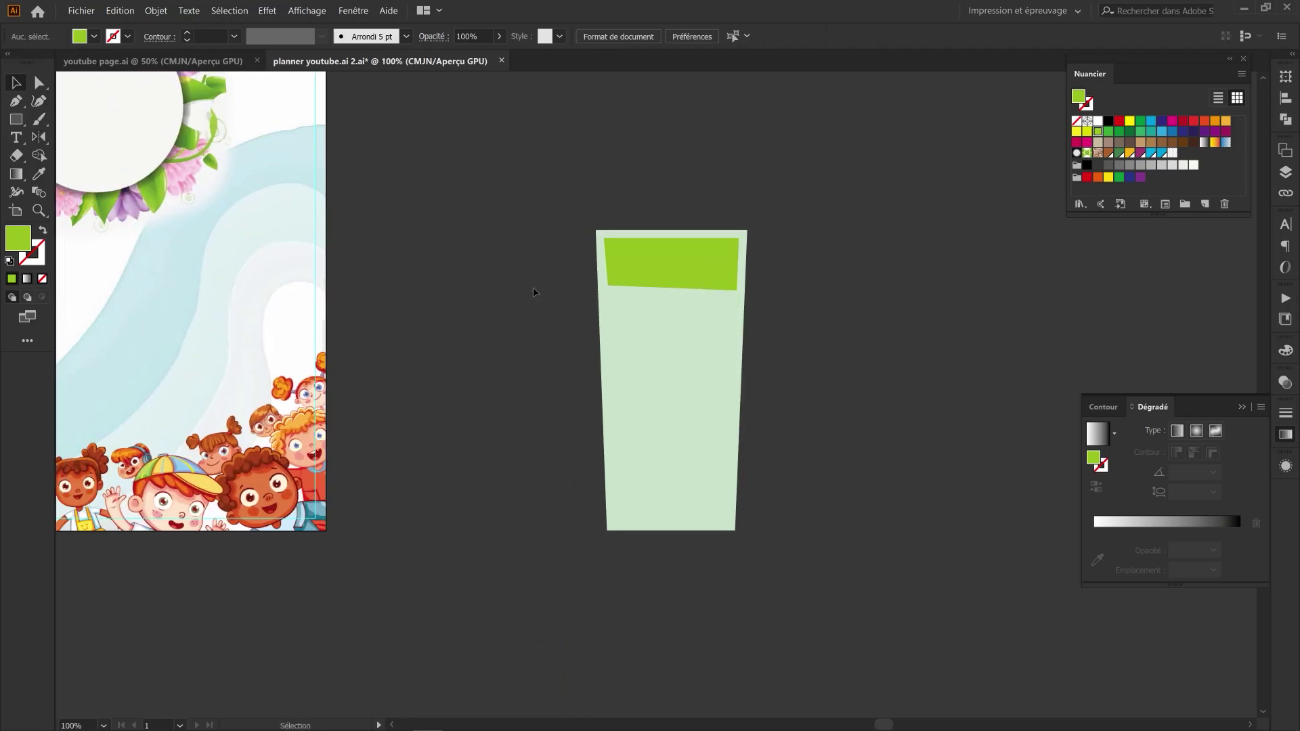
Step: Bring the wood texture image from youtube page.ai into the planner document, over the tapered shape
left_click(135, 61)
left_click(443, 222)
left_click(575, 369)
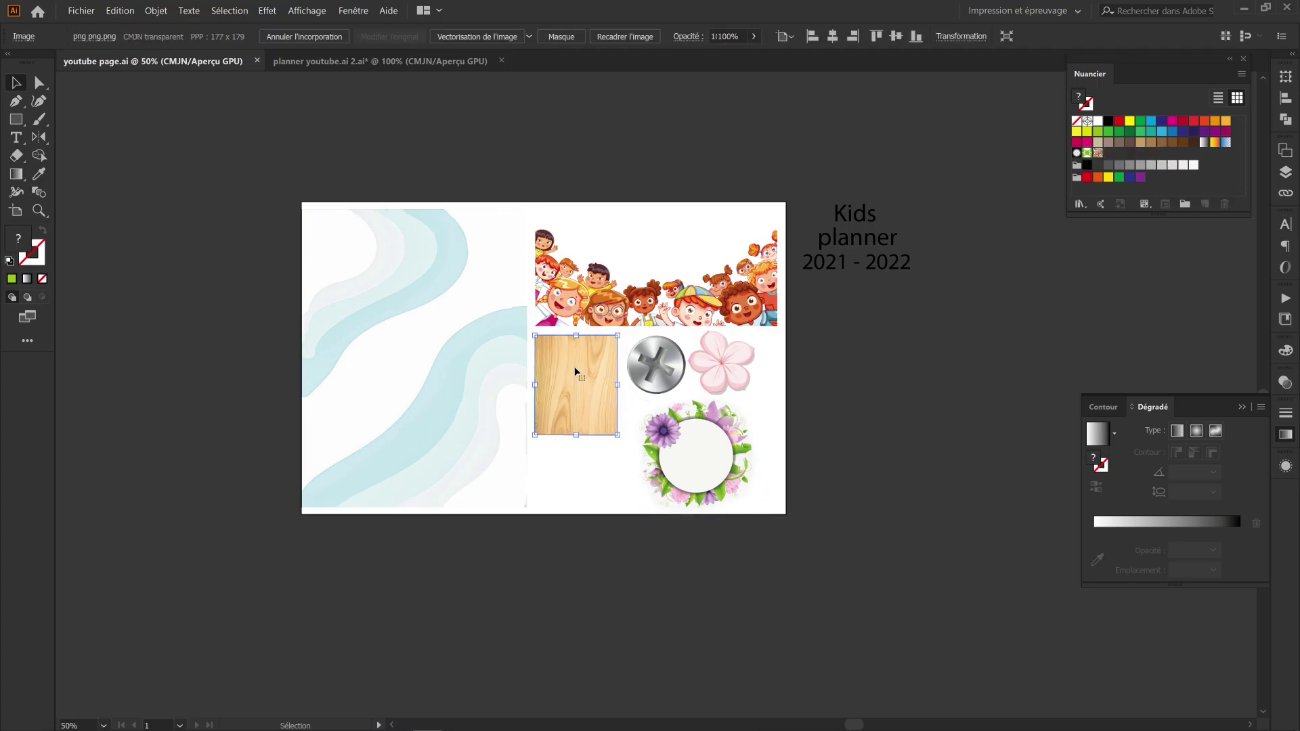
left_click_drag(572, 377, 695, 378)
Step: Enlarge the wood texture until it is slightly taller than the tapered shape and place it beside that shape
left_click_drag(684, 311, 694, 224)
left_click_drag(685, 511, 691, 532)
left_click_drag(686, 427, 919, 427)
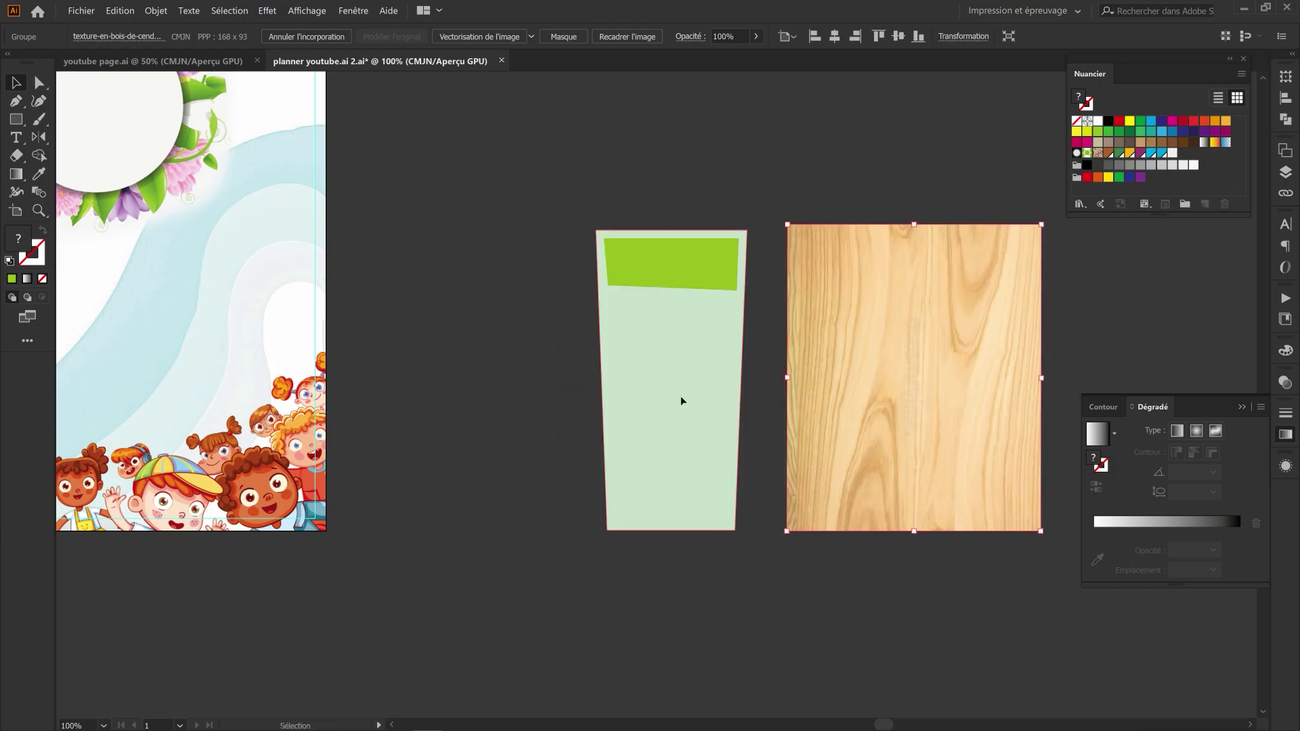
Step: Duplicate the pale green tapered shape onto the wood texture image
left_click(682, 400)
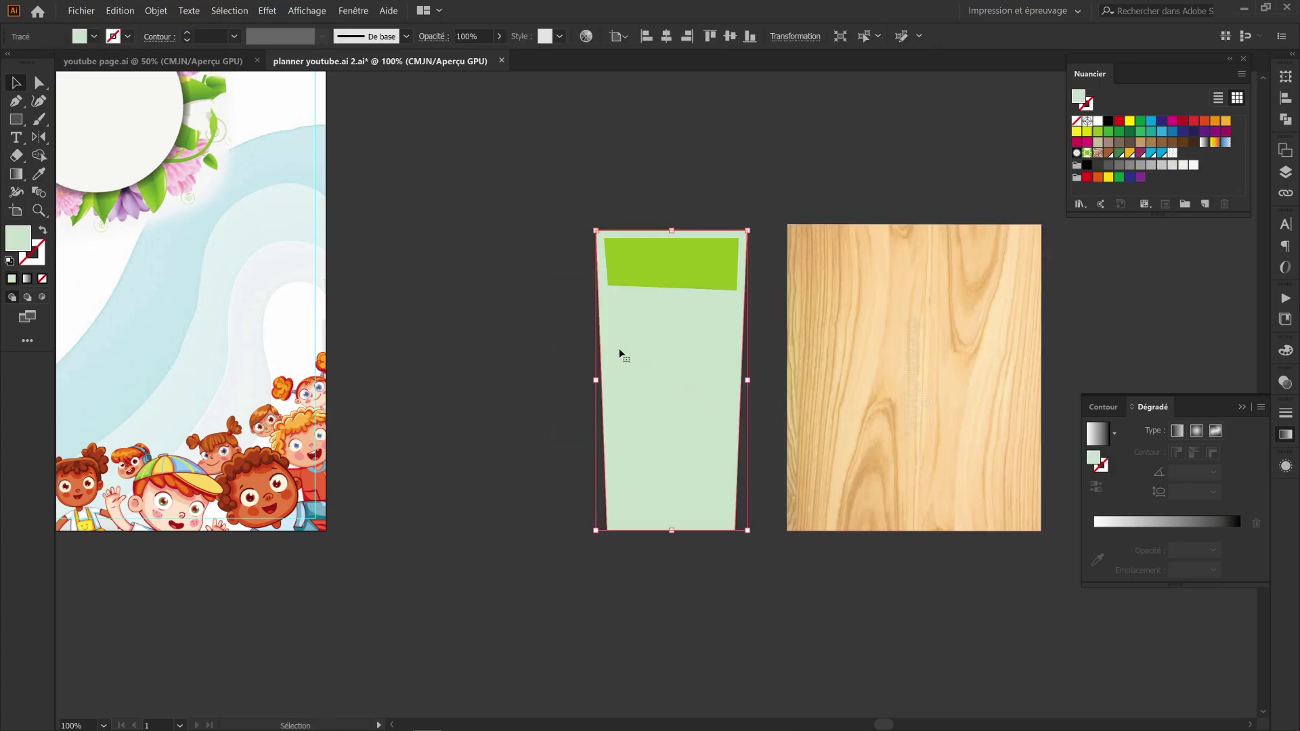
left_click_drag(629, 357, 814, 357)
left_click_drag(814, 357, 825, 357)
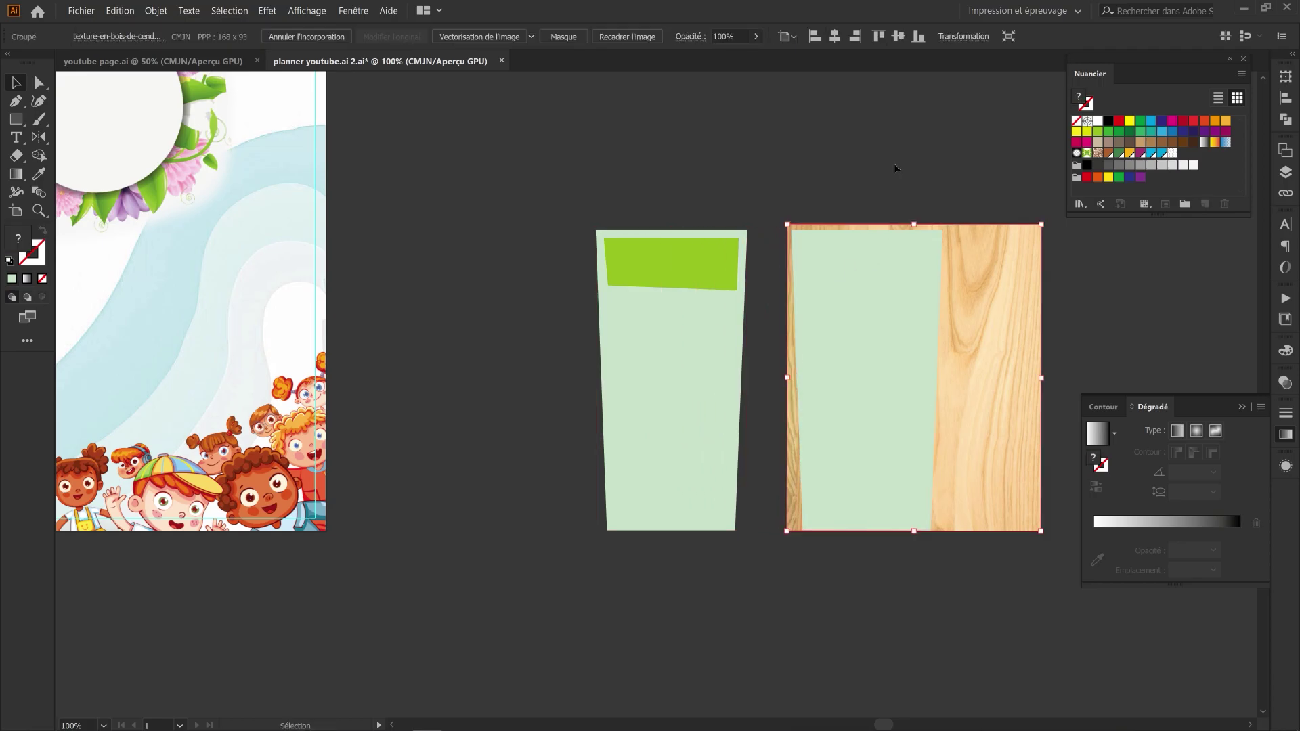
Step: Clip the wood texture with the copied tapered shape using a clipping mask
left_click(894, 163)
left_click(857, 291, "shift")
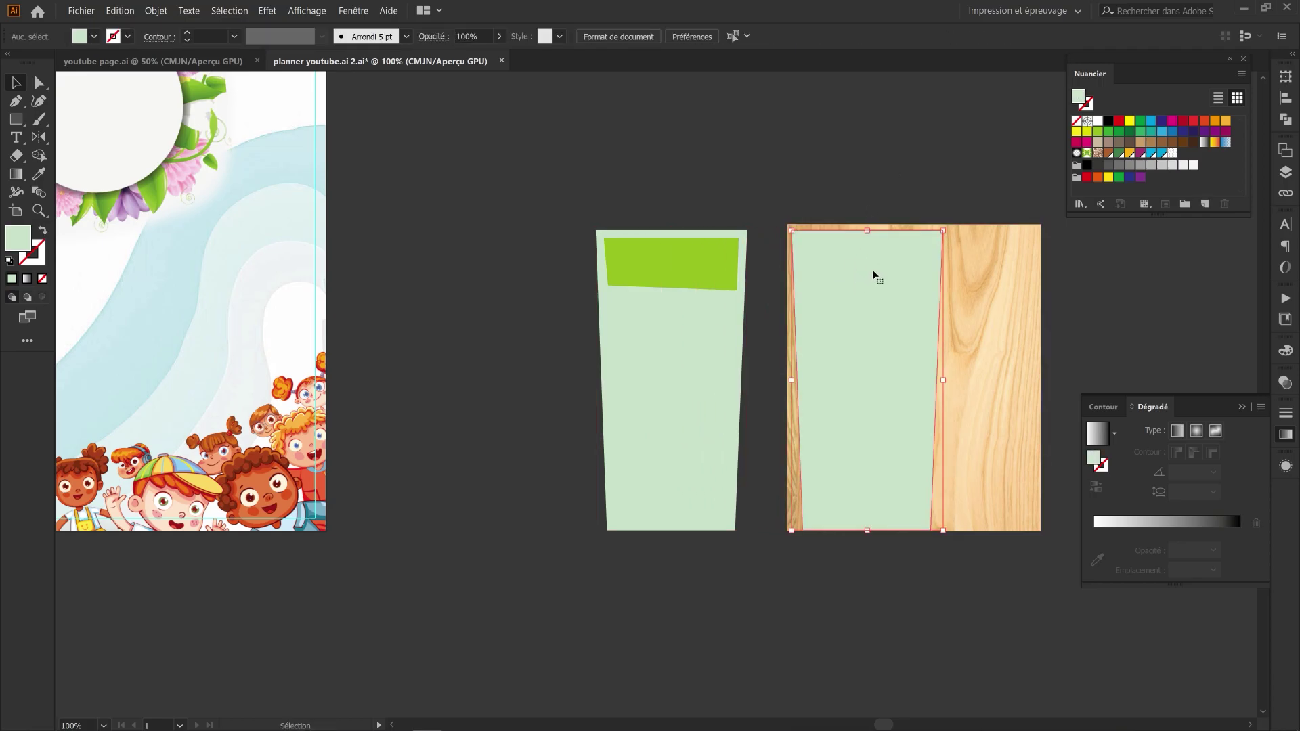
right_click(970, 264)
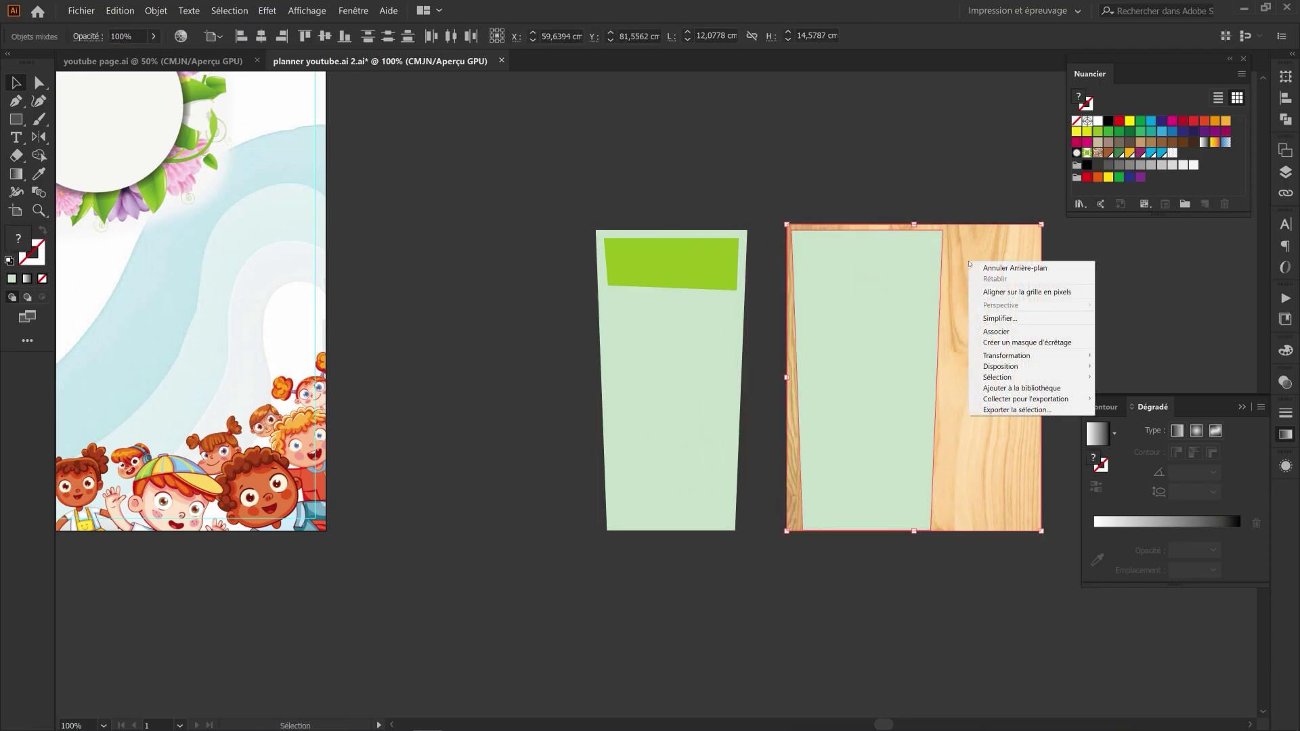
left_click(1010, 343)
left_click(930, 184)
Step: Shift the wood texture inside its tapered clipping mask so a more central part of the grain fills it
key("a")
left_click(884, 296)
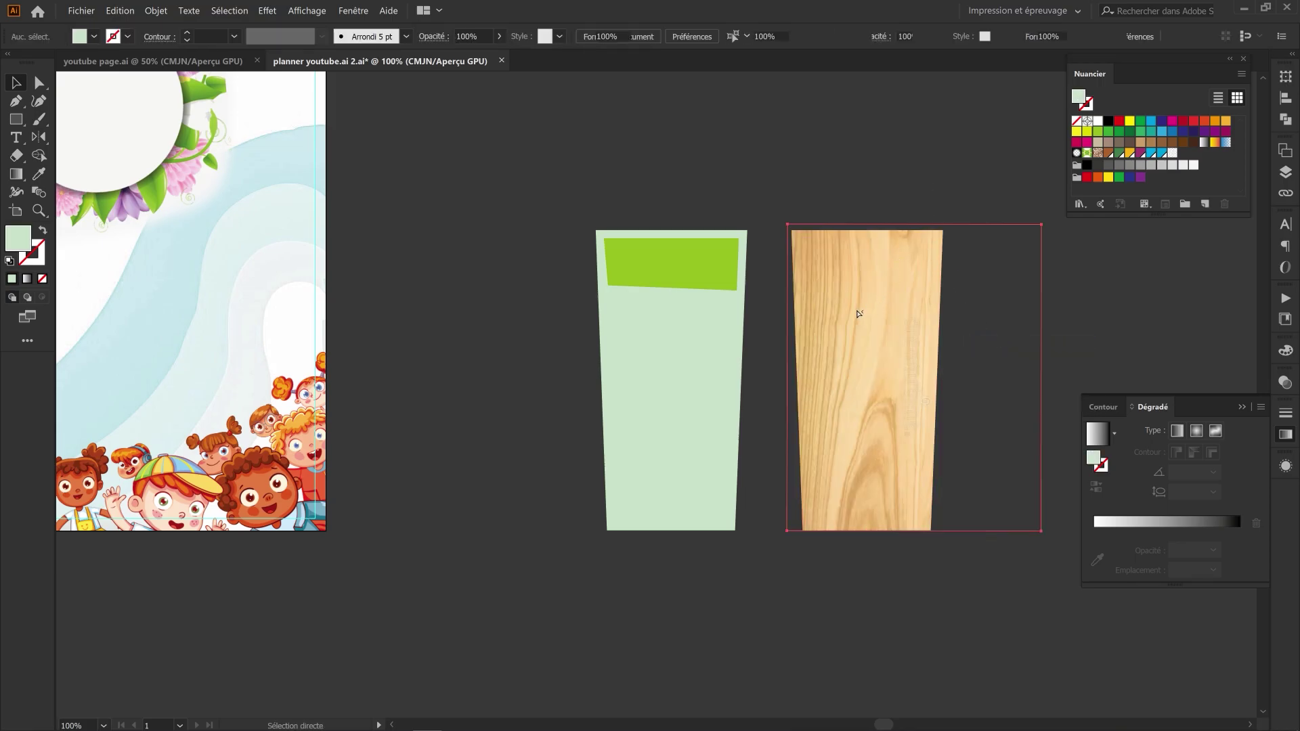
key("v")
mouse_move(854, 311)
left_mouse_down()
mouse_move(821, 310)
mouse_move(857, 308)
left_mouse_up()
left_click(851, 203)
Step: Move the clipped wood board exactly over the original tapered shape, keeping the lime green panel in front
left_click(860, 264)
left_click_drag(877, 272, 685, 264)
left_click(684, 169)
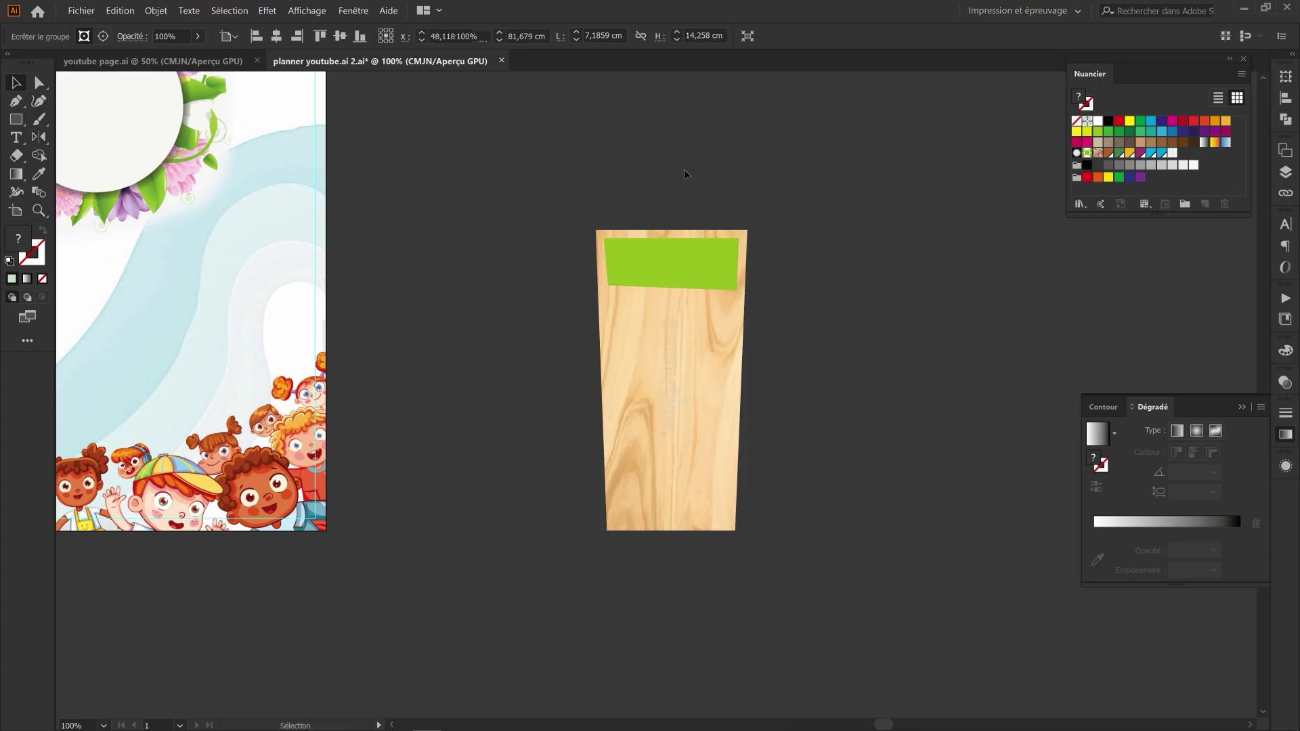
Step: Draw a four-sided panel about 6.21 cm wide at its upper edge with the Pen tool on the board, below the lime green panel
left_click_drag(684, 170, 727, 134)
key("p")
left_click_drag(652, 268, 629, 263)
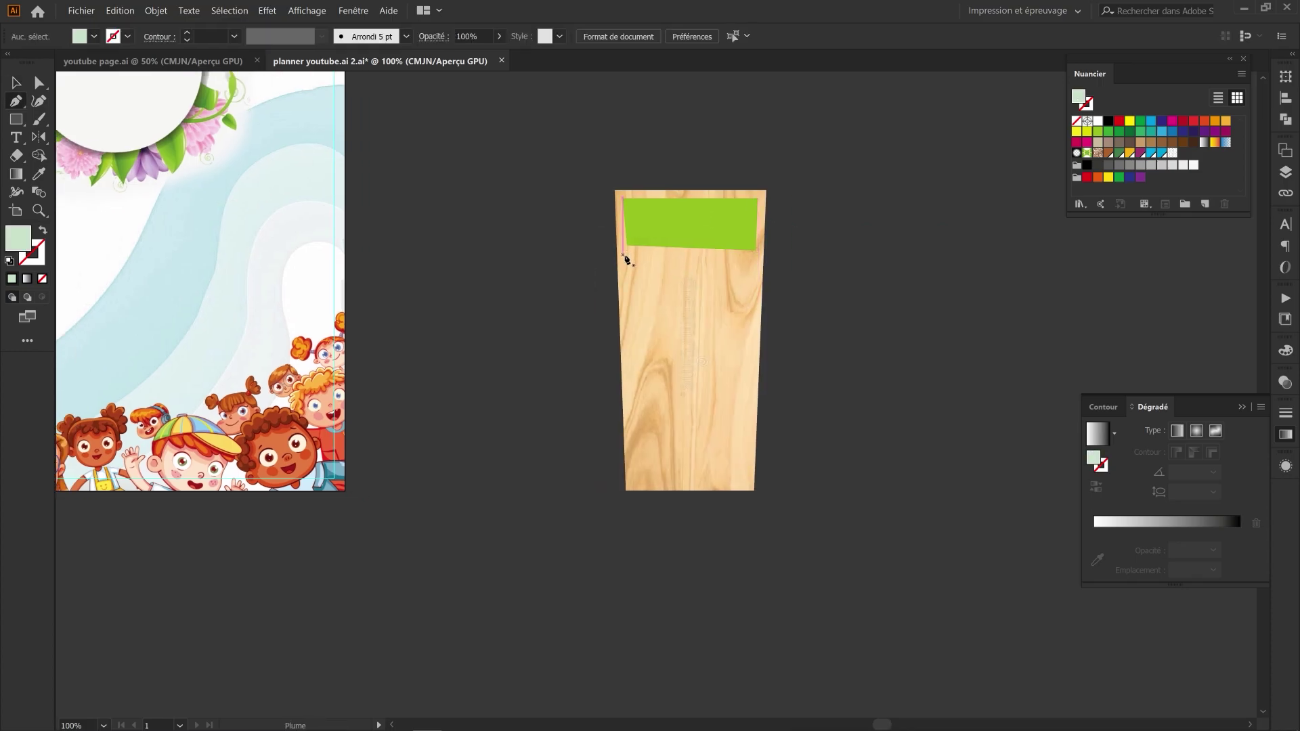
key("ctrl+plus")
left_click(607, 197)
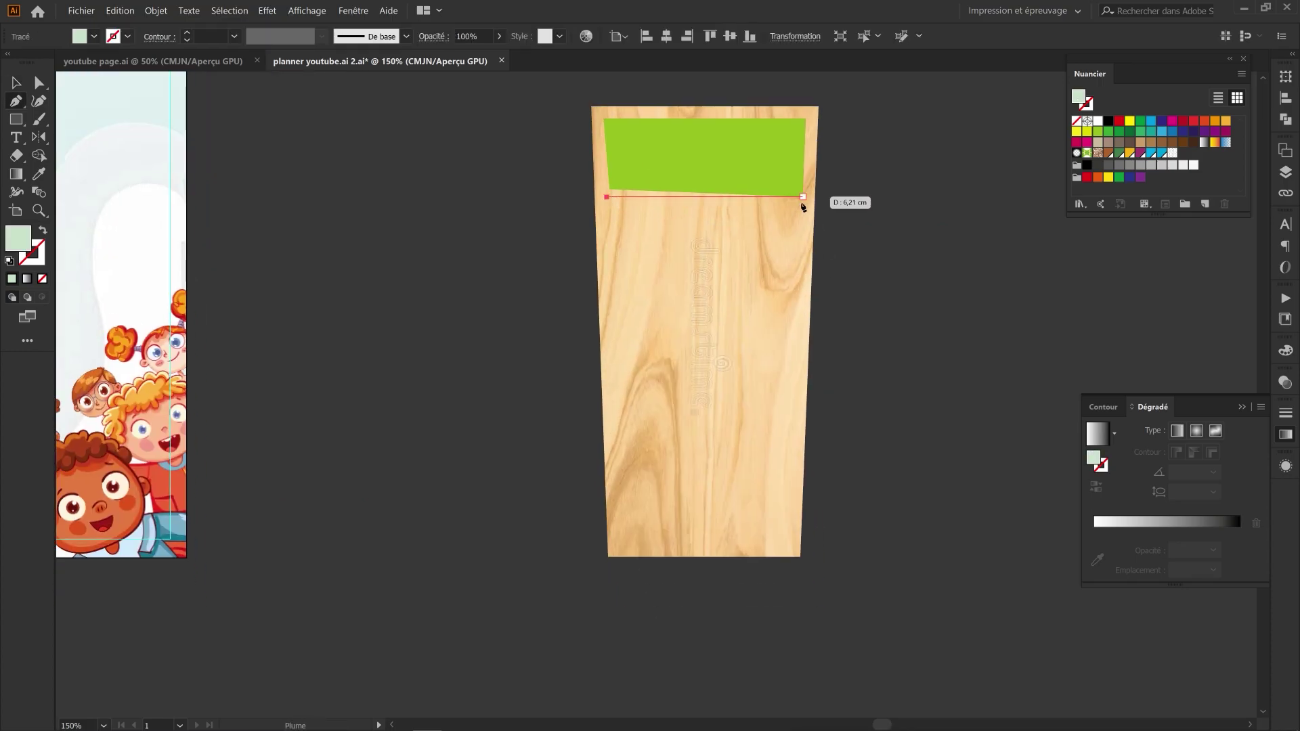
left_click(803, 204)
left_click(789, 534)
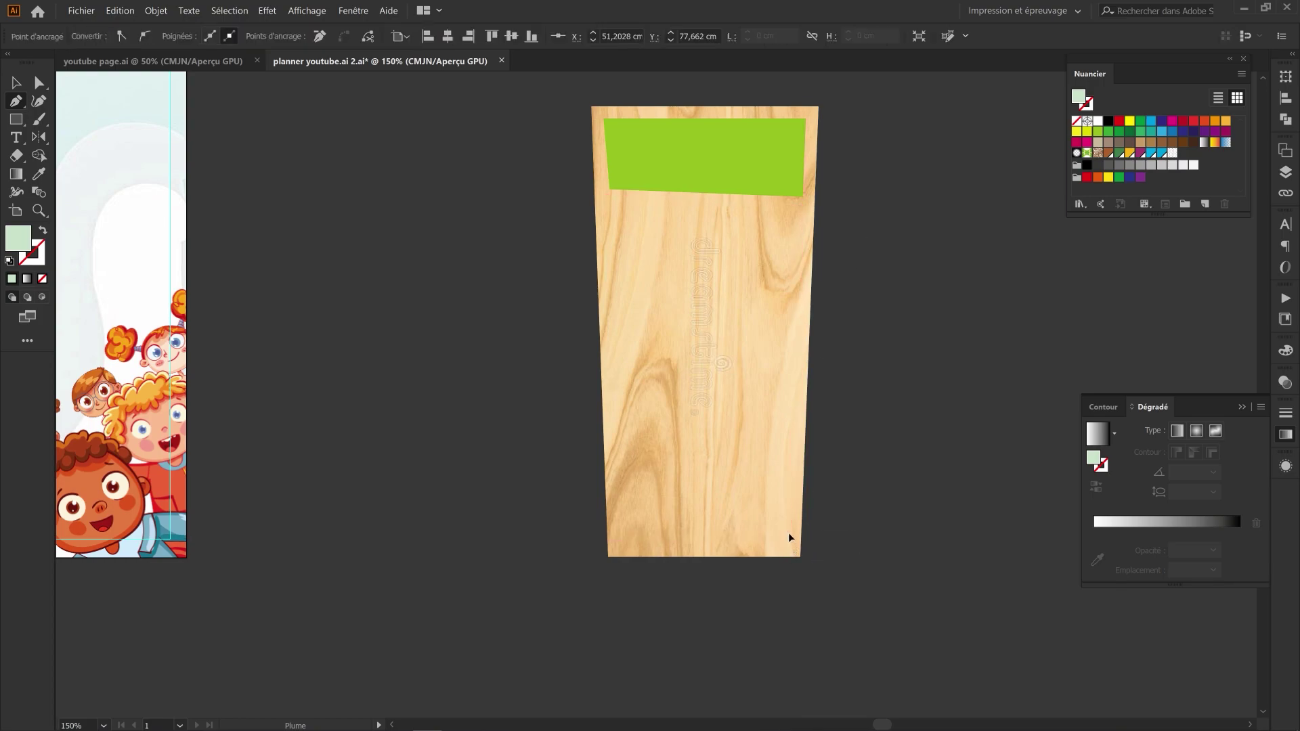
left_click(620, 539)
left_click(607, 197)
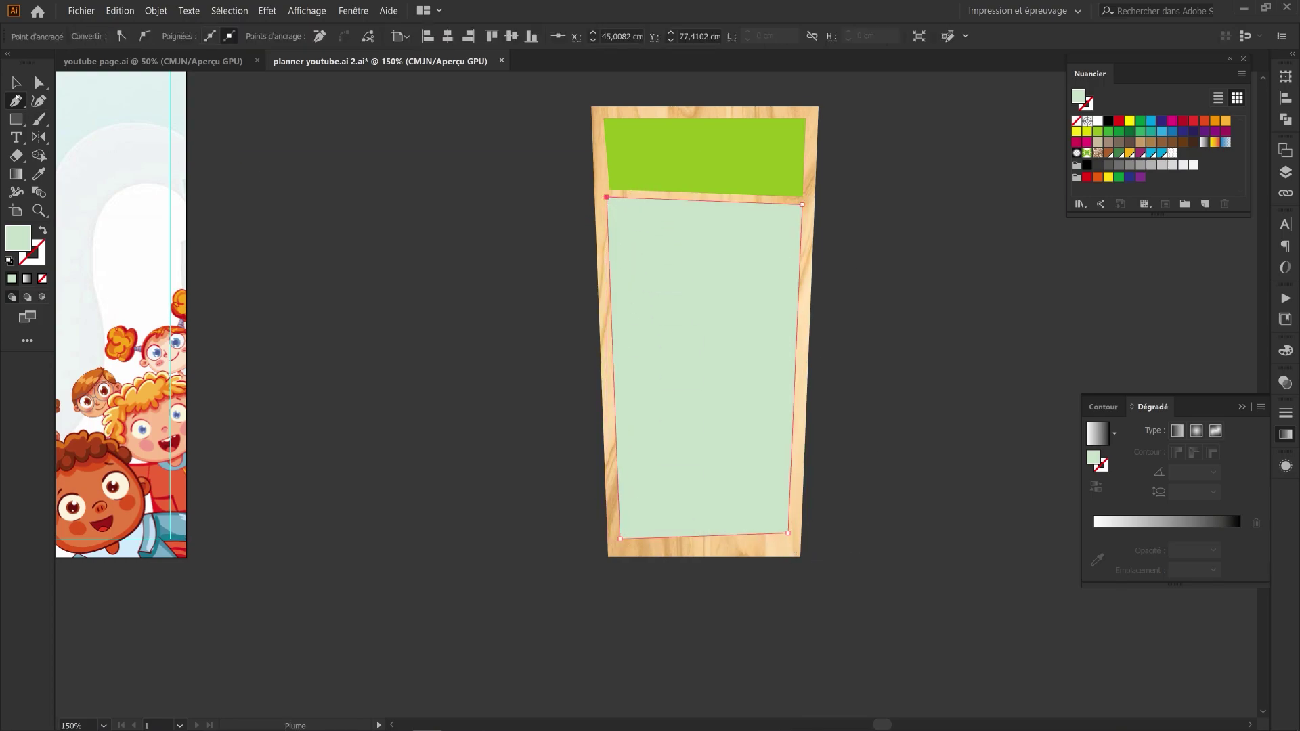
Step: Fill the new four-sided panel with white and deselect it
key("v")
left_click(93, 36)
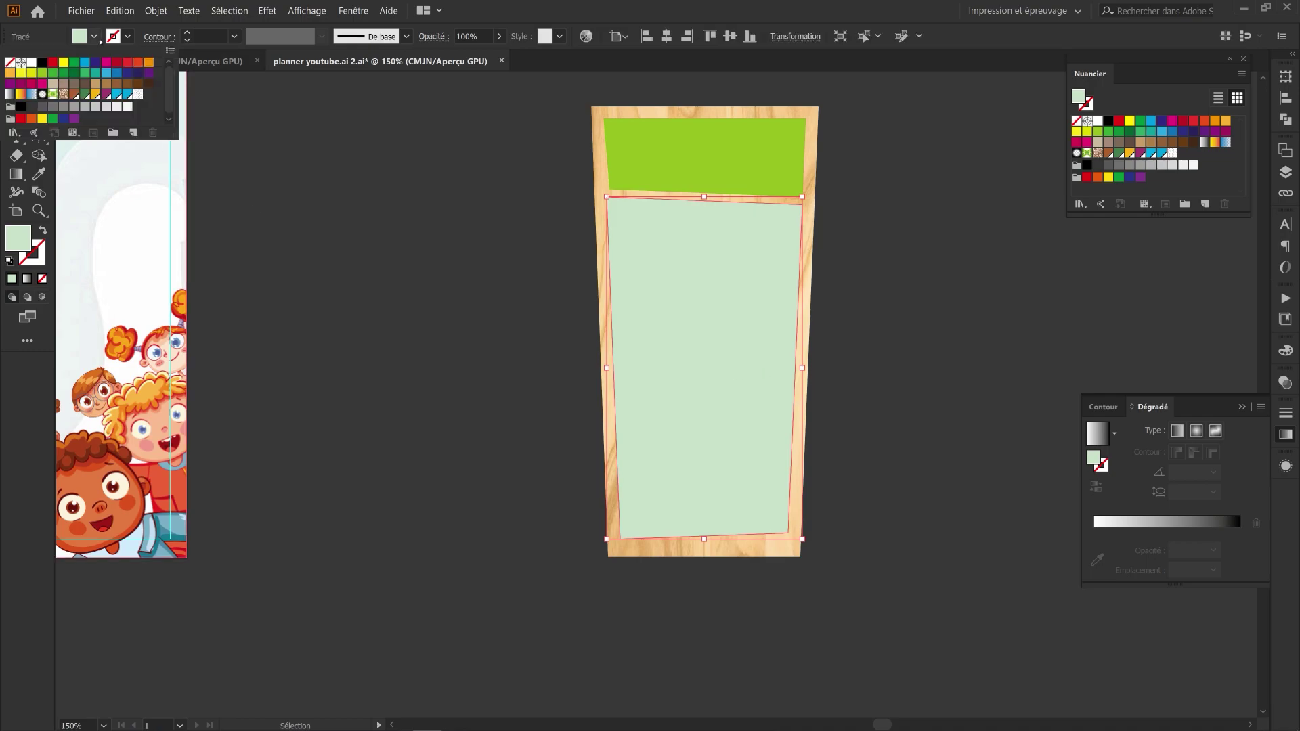
left_click(31, 74)
left_click(453, 235)
Step: Copy the wood texture image from inside the clipped board and place the pasted copy beside the board
left_click_drag(719, 313, 653, 313)
left_click(653, 313)
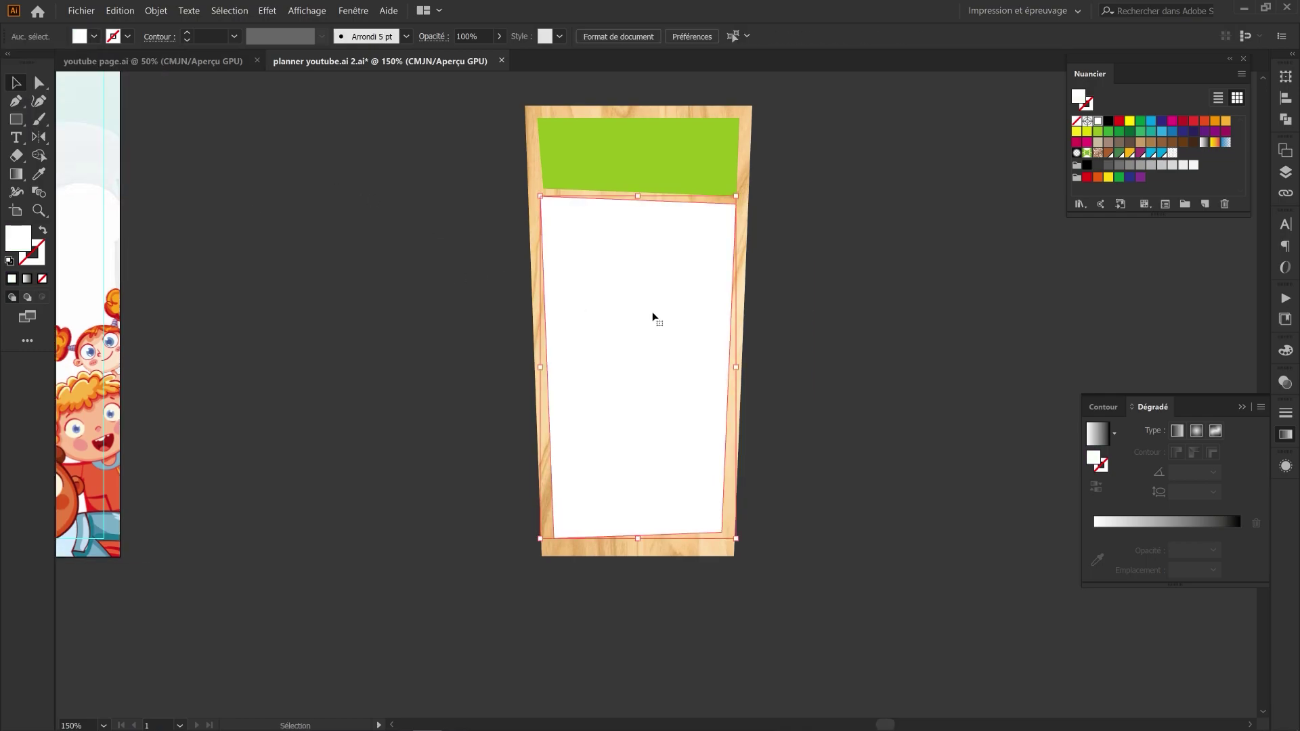
left_click(649, 161)
key("ctrl+shift+a")
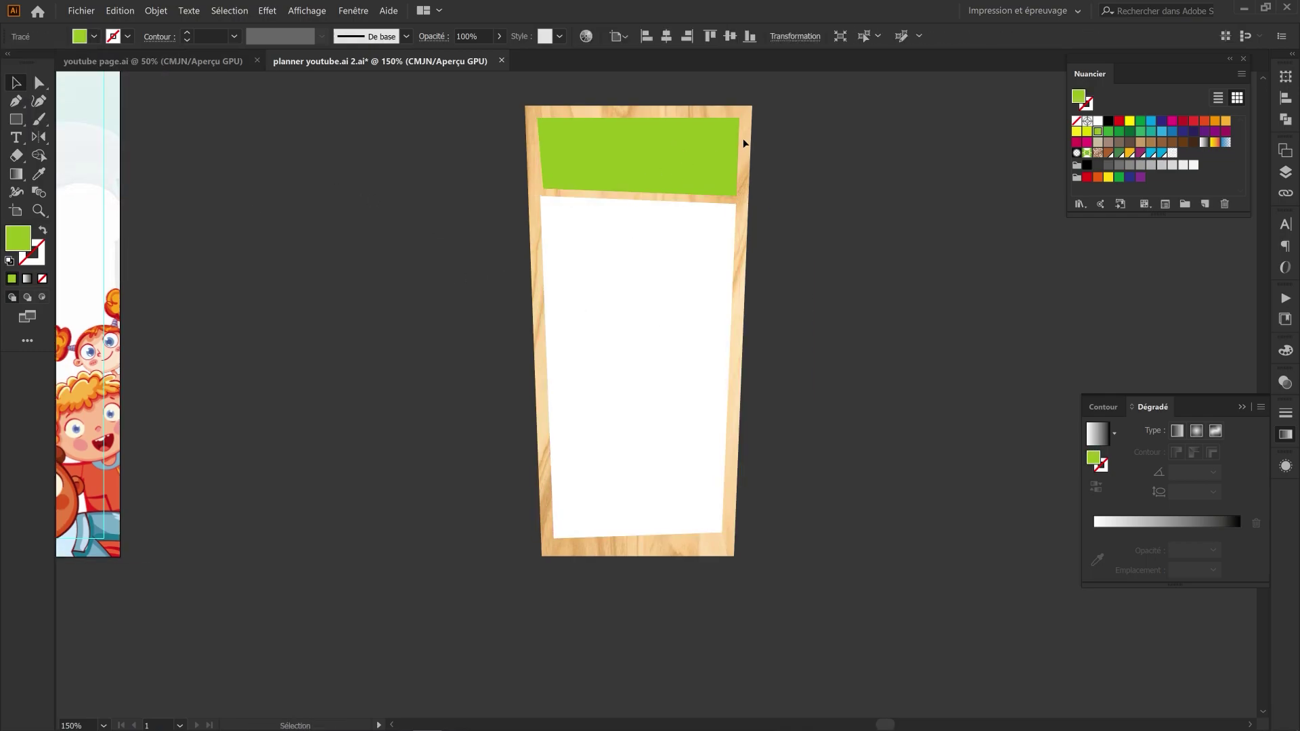
left_click(746, 125)
key("ctrl+minus")
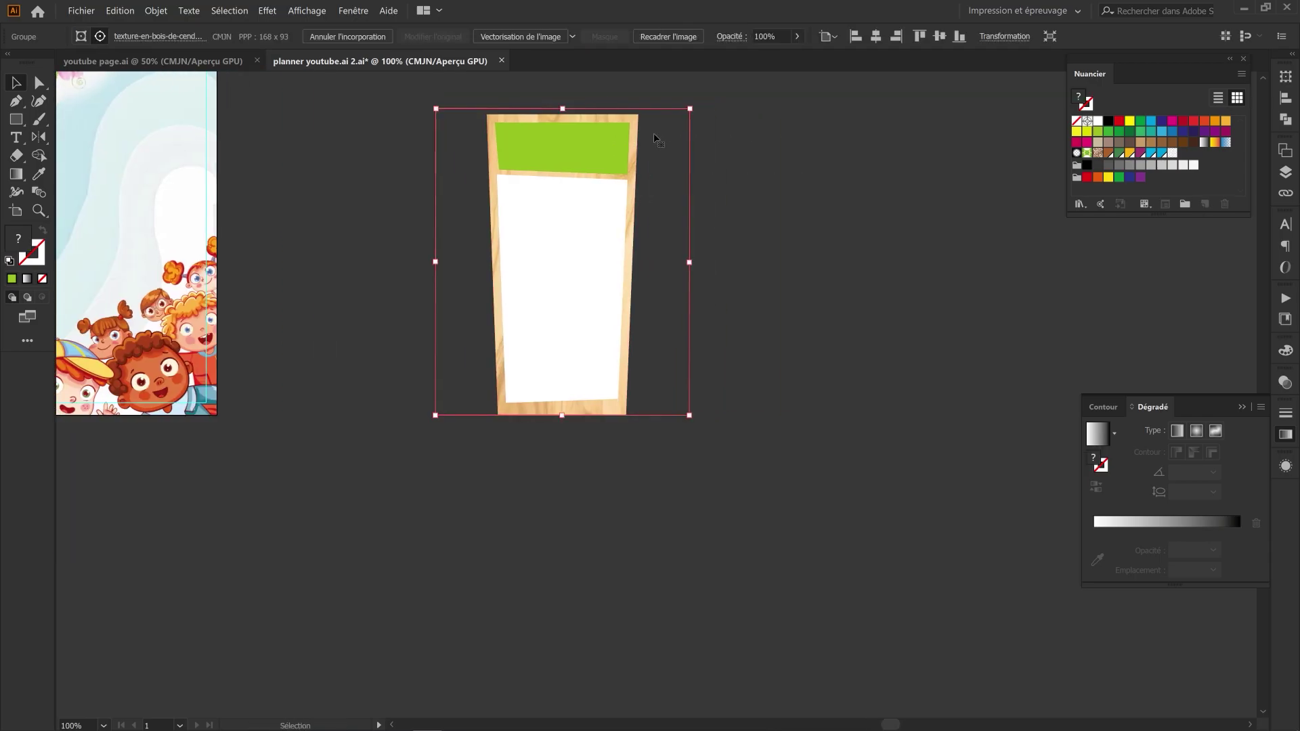
left_click(676, 148)
scroll(730, 186, "right", 2)
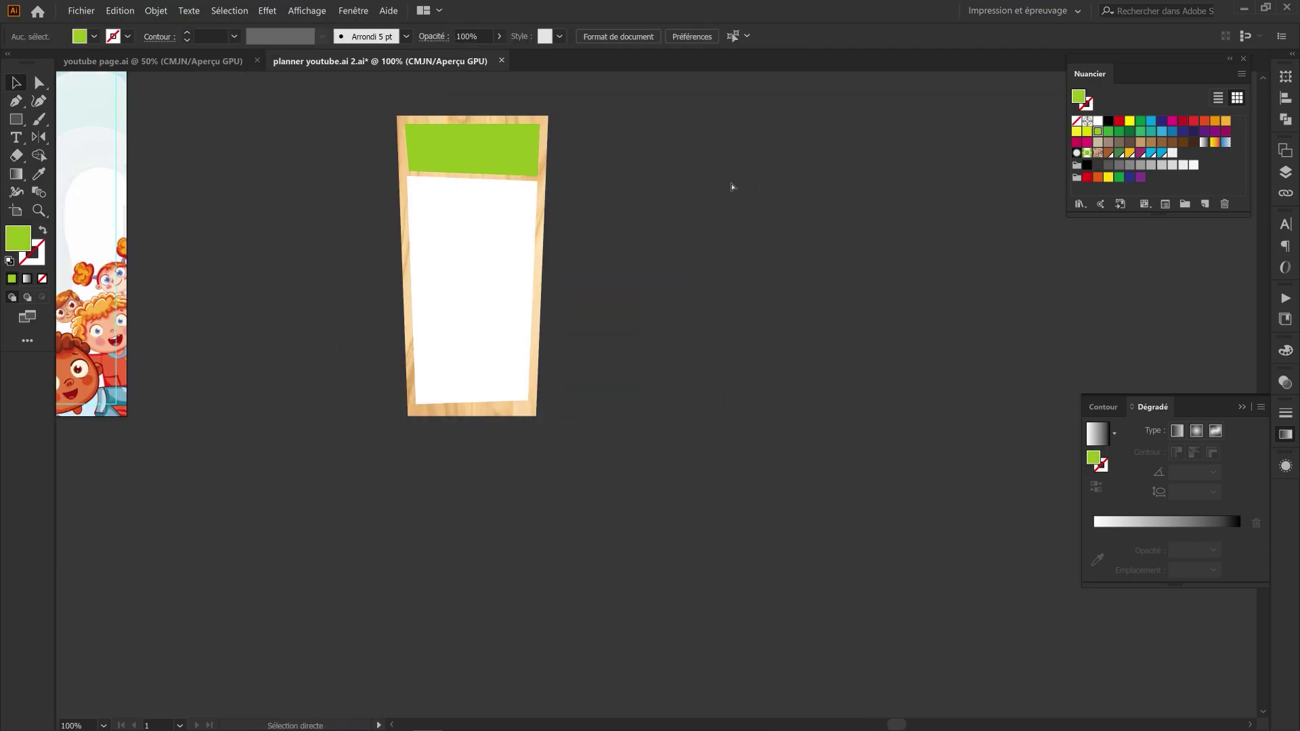
key("ctrl+v")
left_click_drag(694, 318, 765, 193)
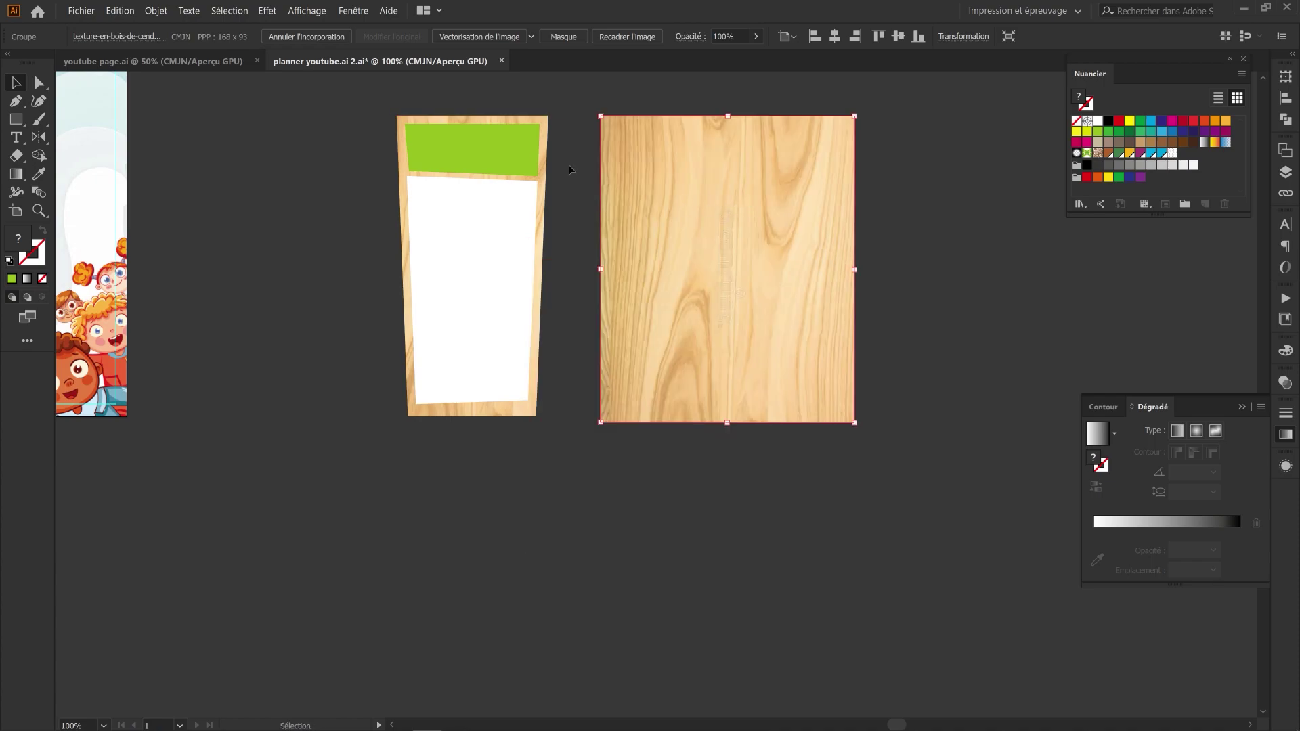
Step: Duplicate the lime green panel onto the pasted wood texture and bring the duplicate to the front
left_click(482, 140)
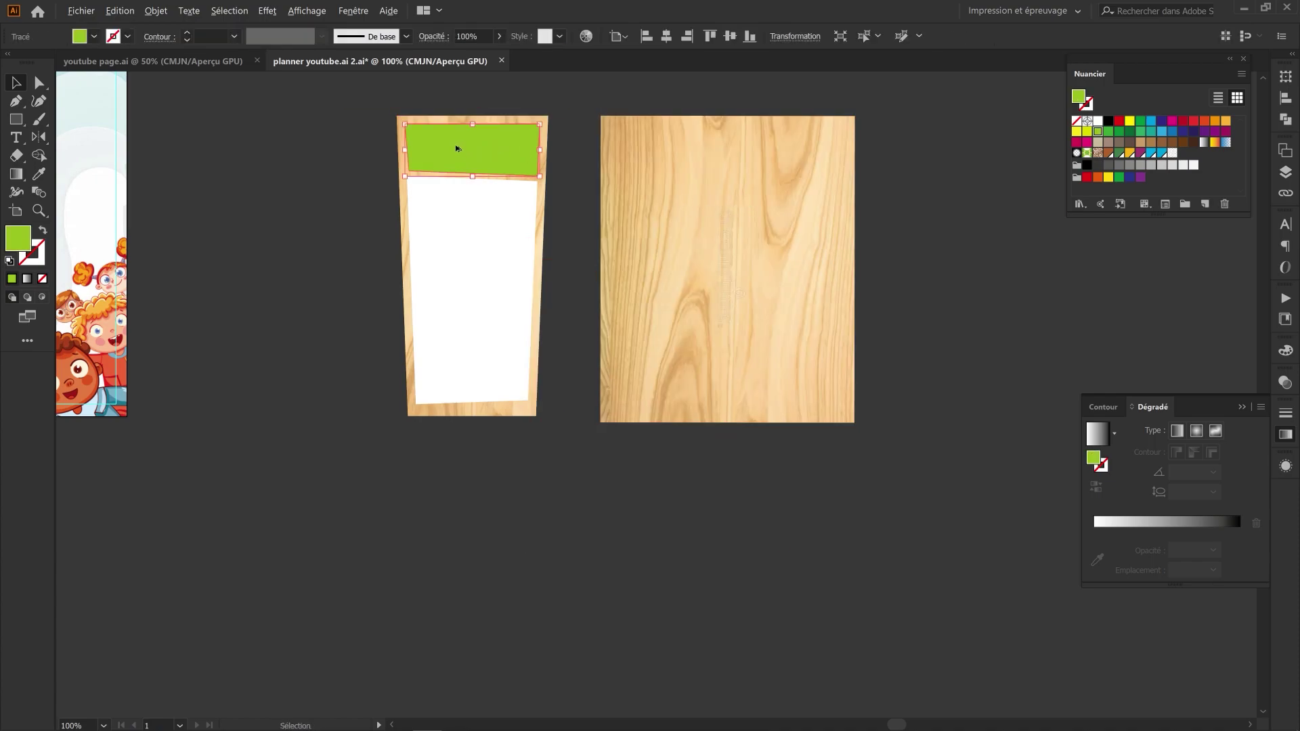
left_click_drag(457, 148, 676, 148)
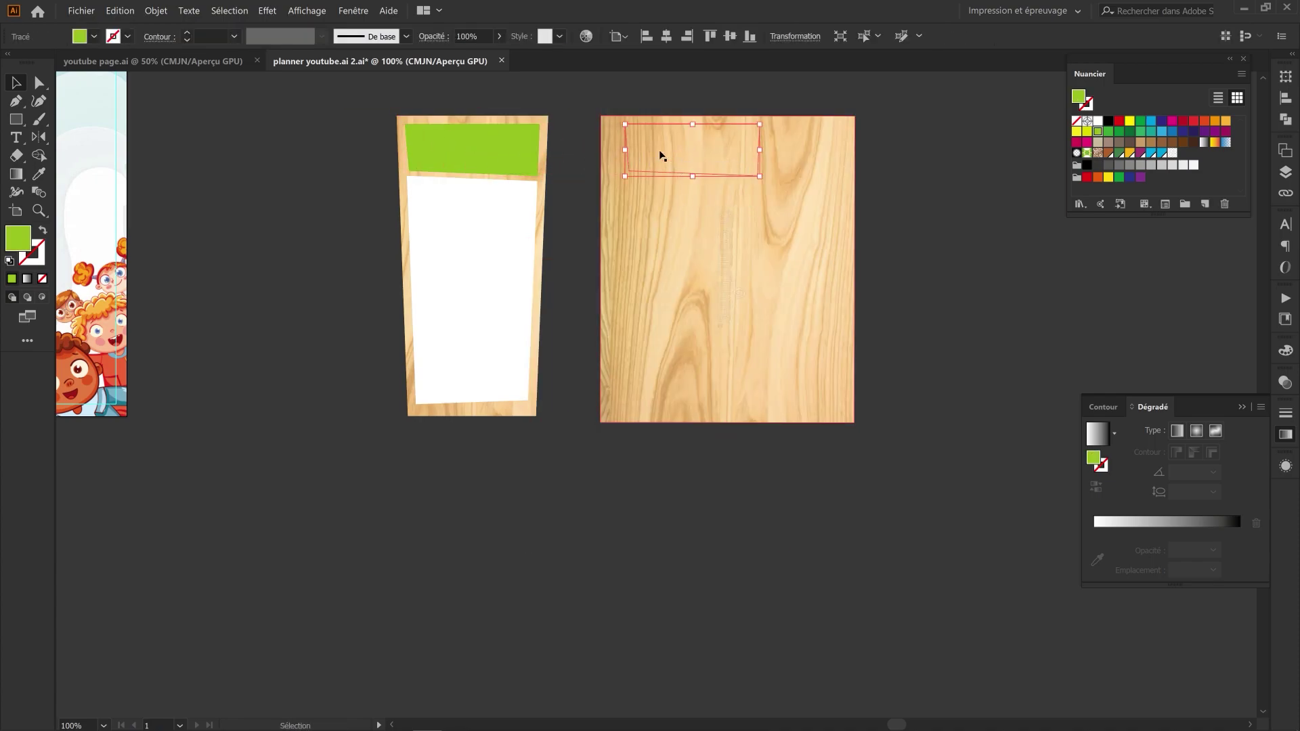
left_click(595, 92)
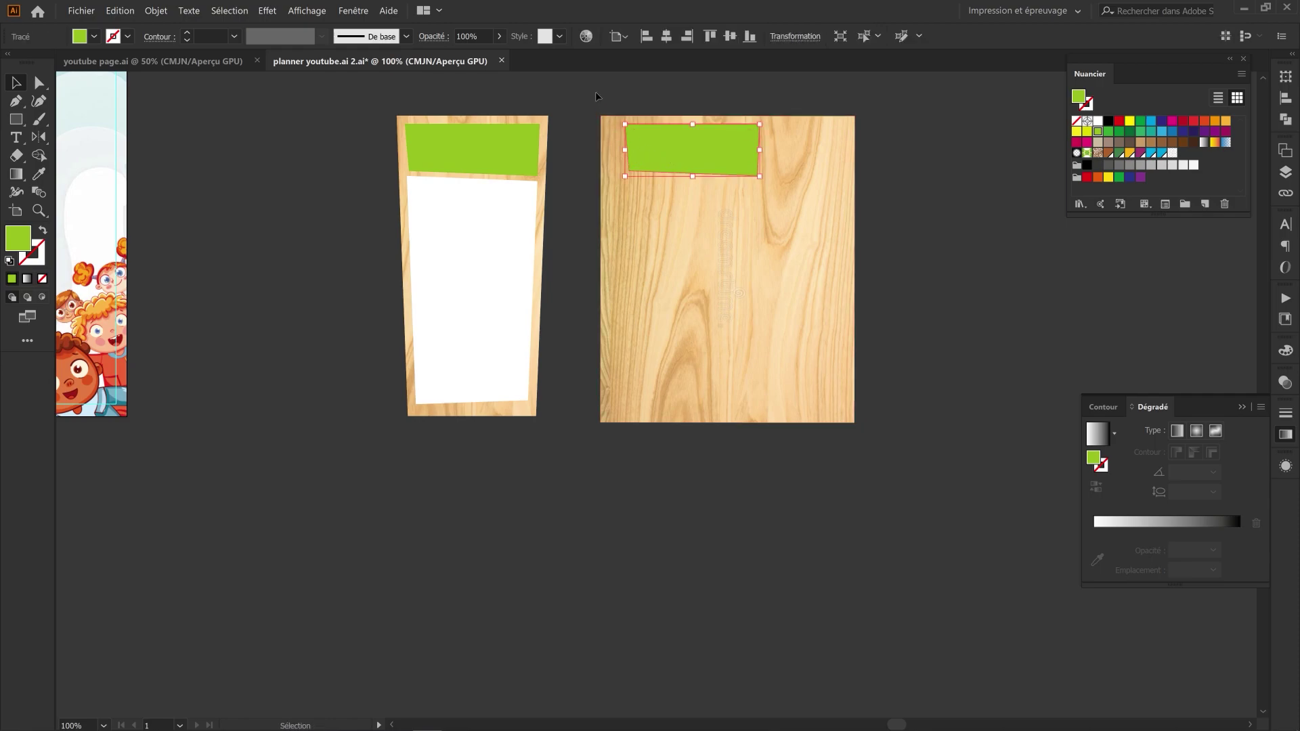
left_click_drag(676, 162, 676, 163)
Step: Clip the pasted wood texture with the duplicated lime green panel using a clipping mask
right_click(678, 148)
left_click(716, 231)
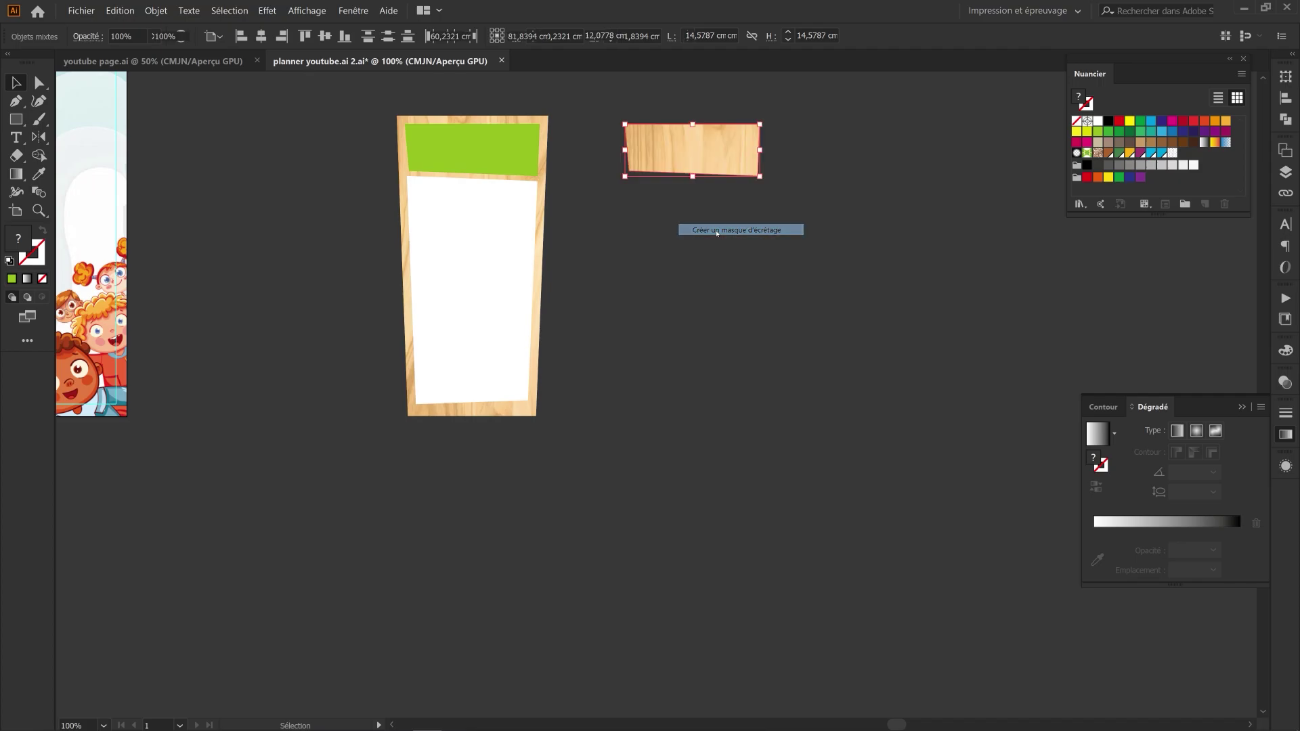
left_click(677, 209)
Step: Move the clipped wood strip exactly over the lime green panel on the board
left_click_drag(676, 209, 782, 234)
left_click(769, 185)
left_click_drag(782, 180, 573, 168)
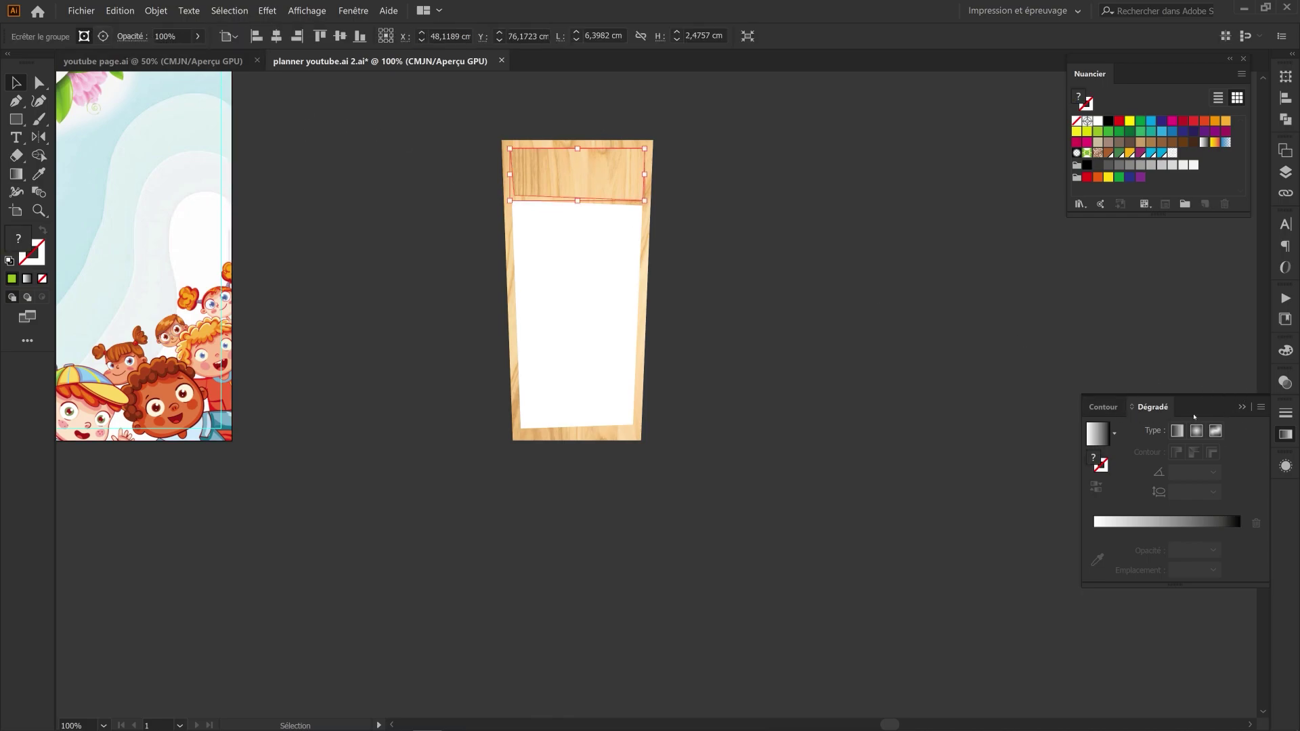
Step: Set the blending mode of the wood strip over the lime green panel to Multiply (Produit)
left_click(1286, 411)
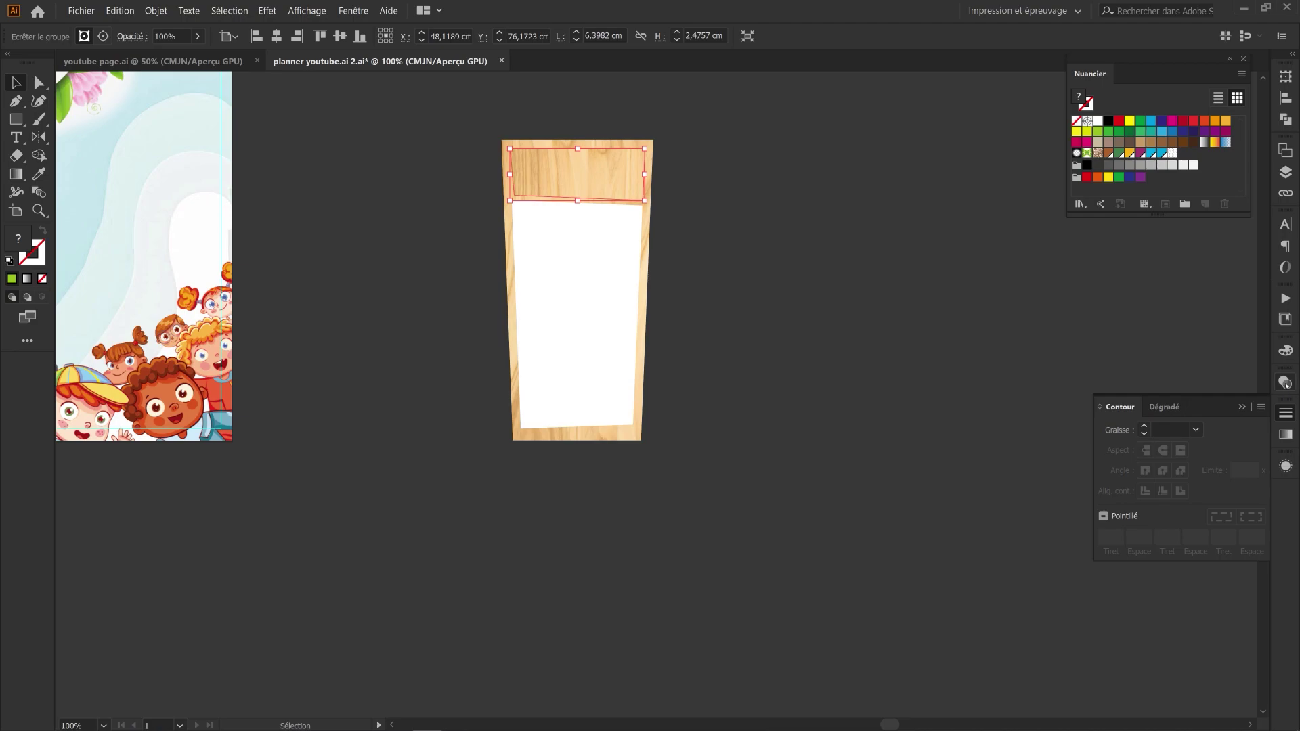
left_click(1286, 382)
left_click(1150, 399)
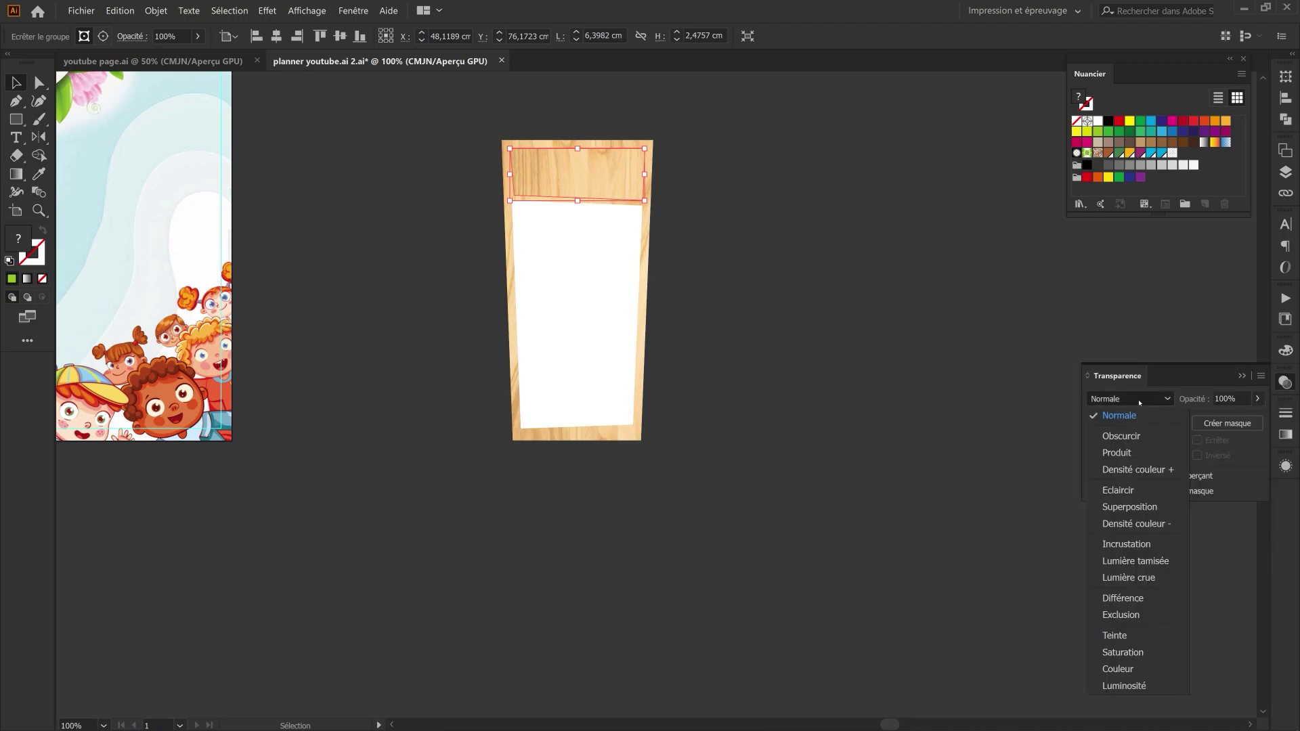
left_click(1130, 450)
left_click(777, 233)
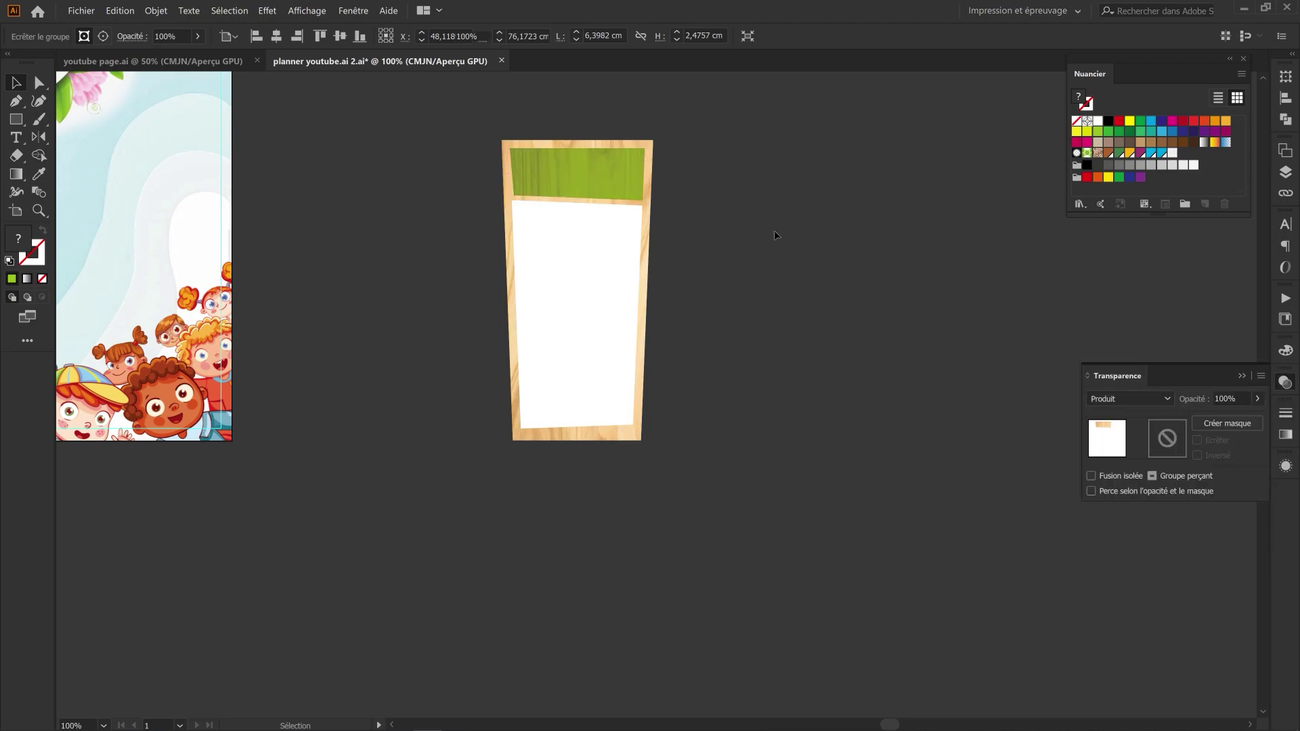
left_click_drag(720, 209, 816, 228)
Step: Open the Drop Shadow (Ombre portée) effect for the white panel and turn on its preview
left_click(713, 202)
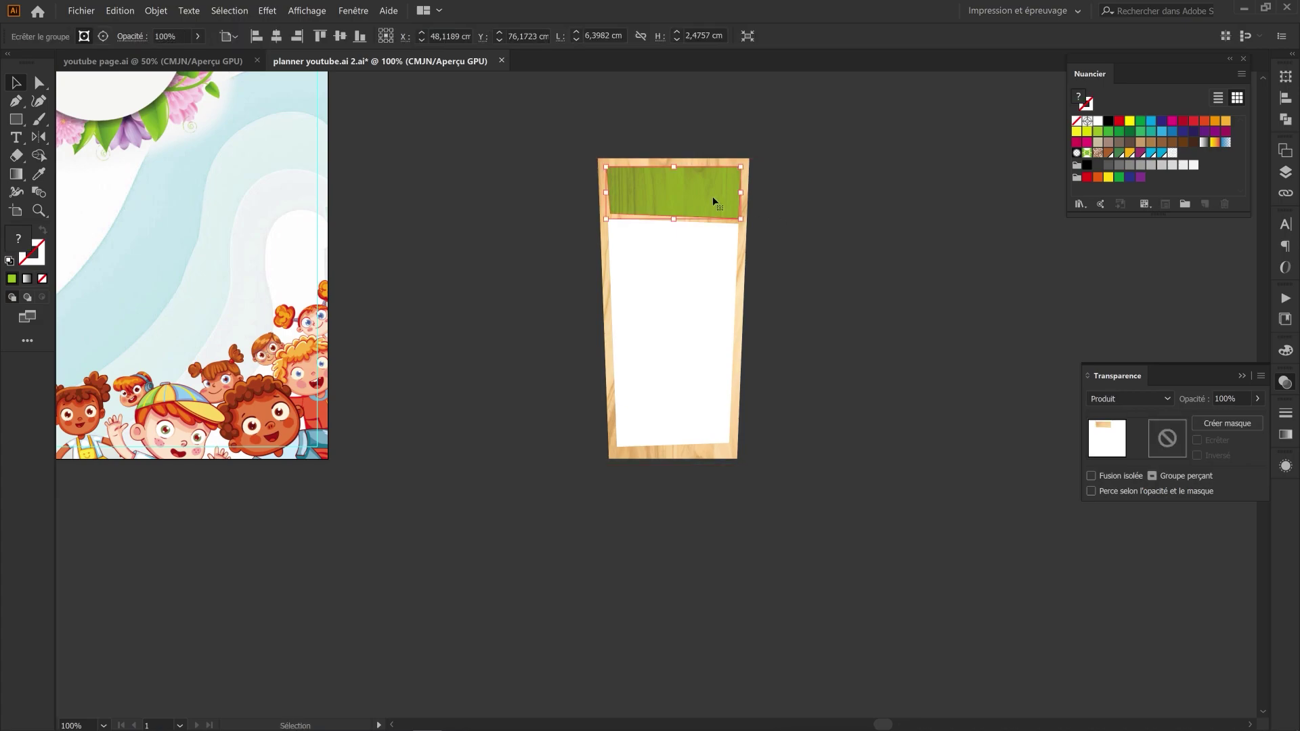
left_click(705, 276)
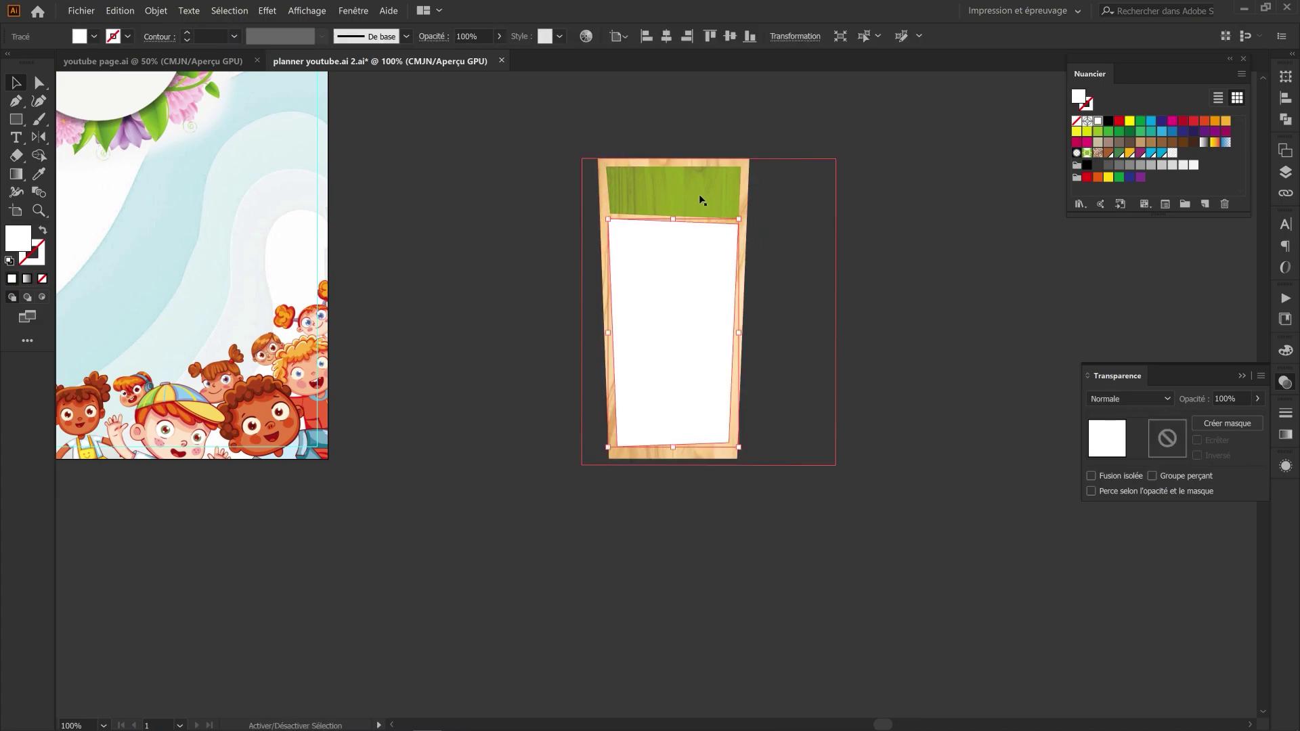
left_click(756, 188)
left_click(721, 186)
left_click(693, 270)
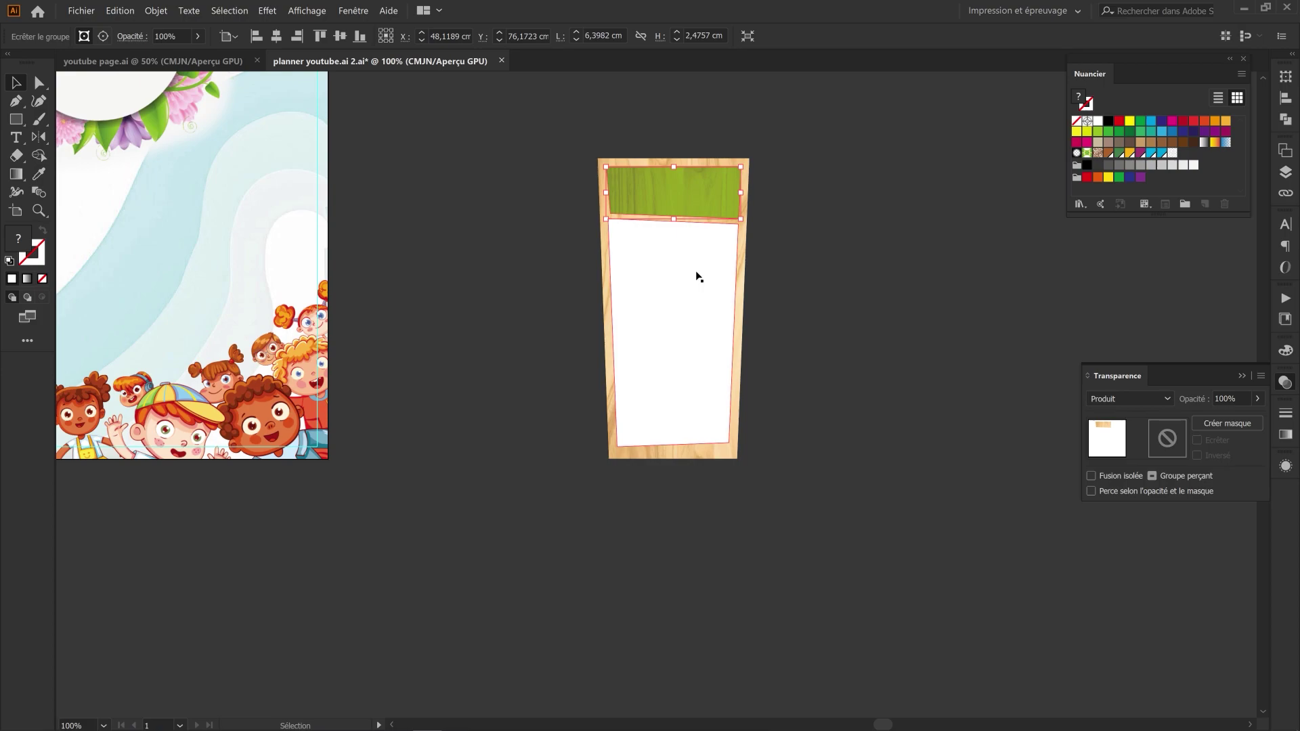
left_click(269, 12)
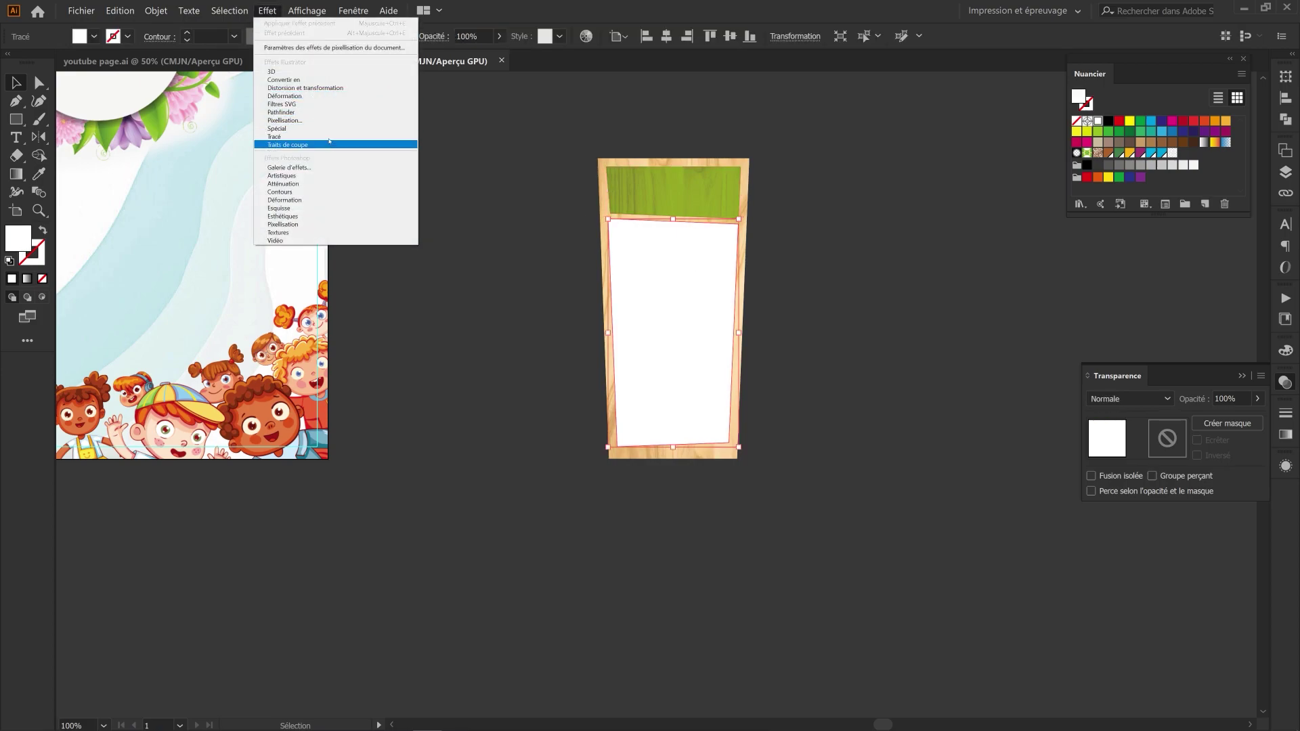
mouse_move(366, 129)
left_click(455, 184)
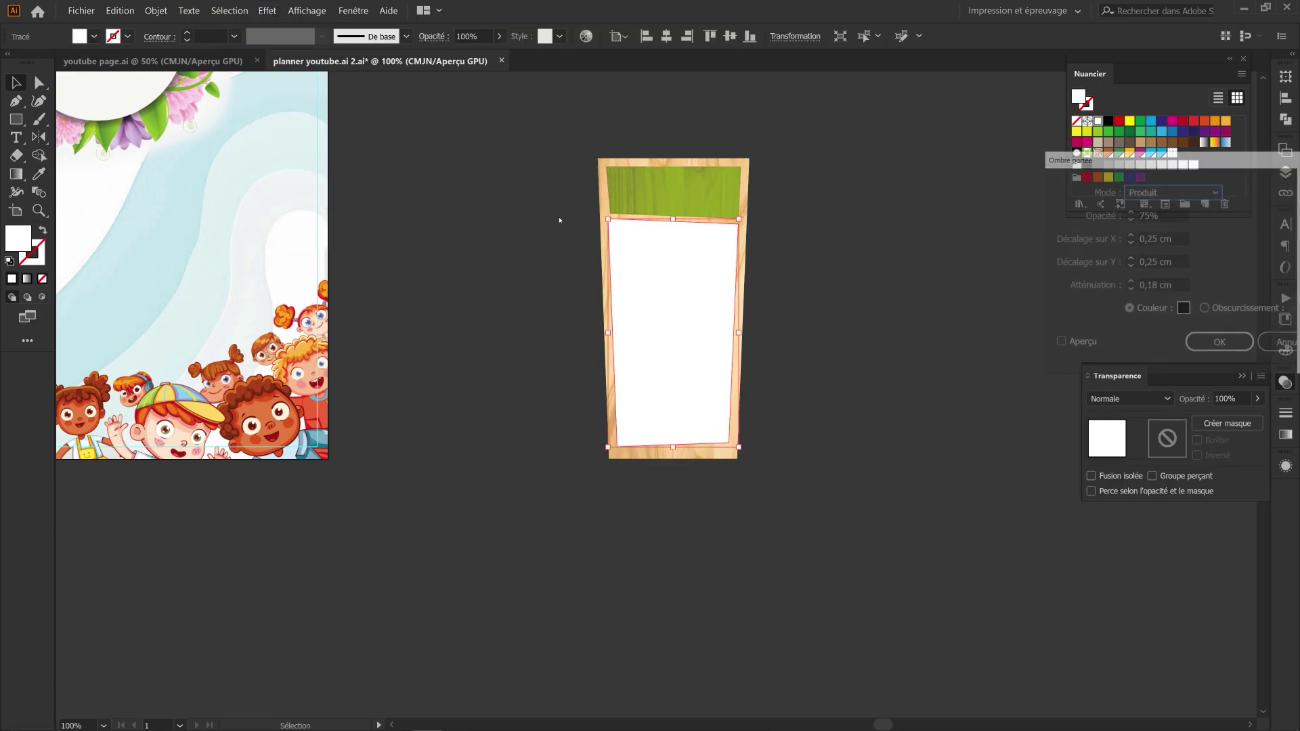
left_click(1059, 343)
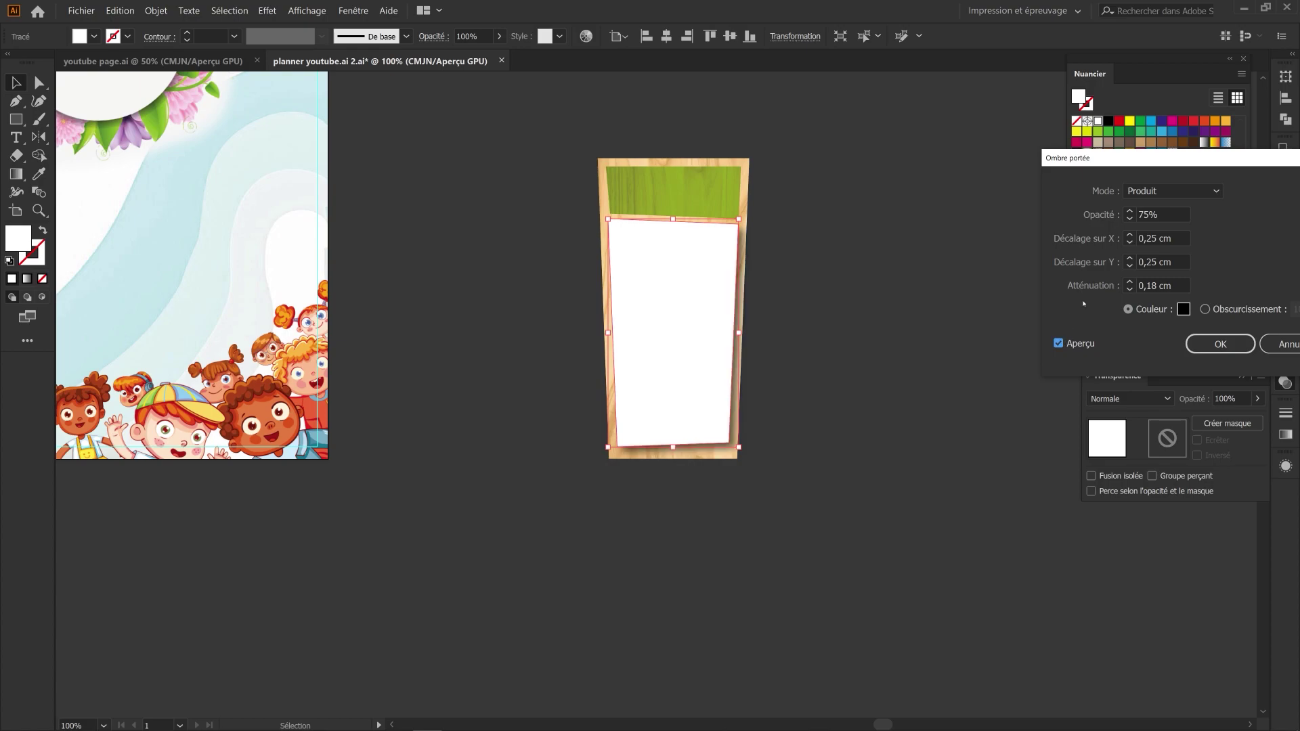
Step: Set the white panel's drop shadow to 0,2 cm X and Y offsets and a 0,05 cm blur (Atténuation)
left_click(1130, 242)
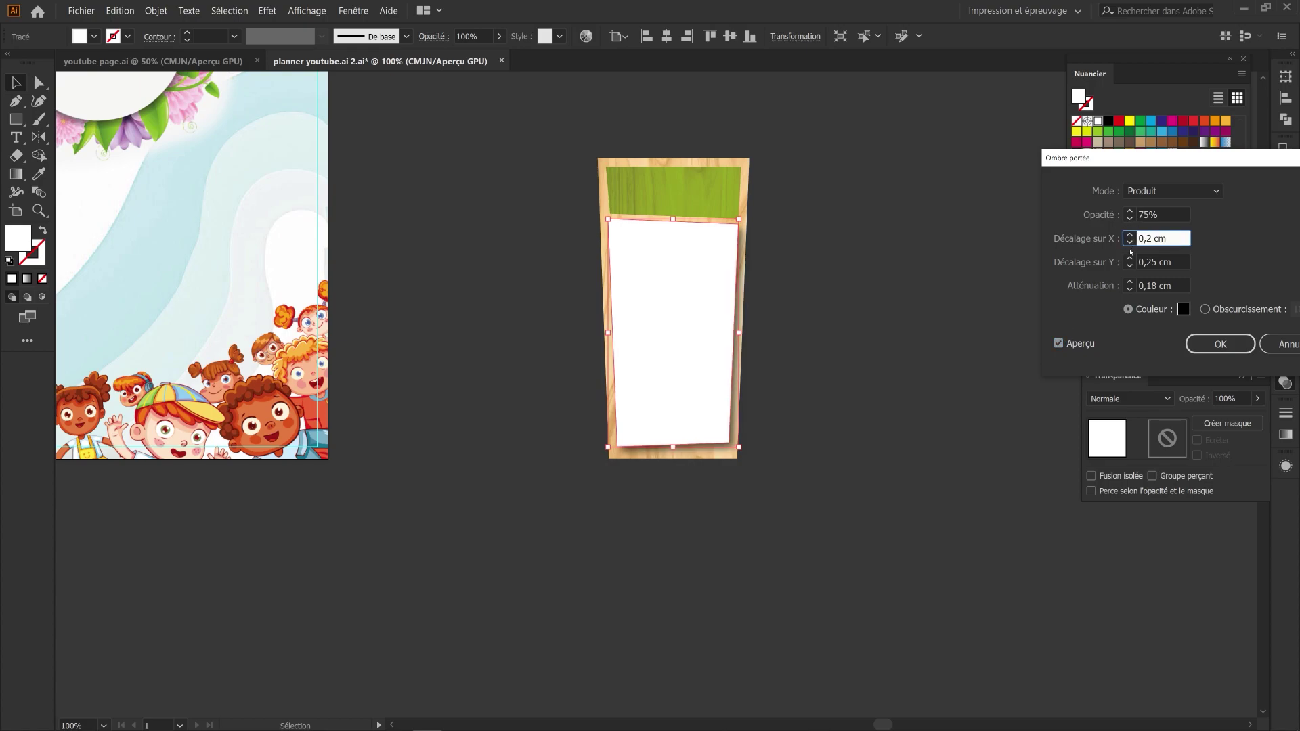
left_click(1129, 266)
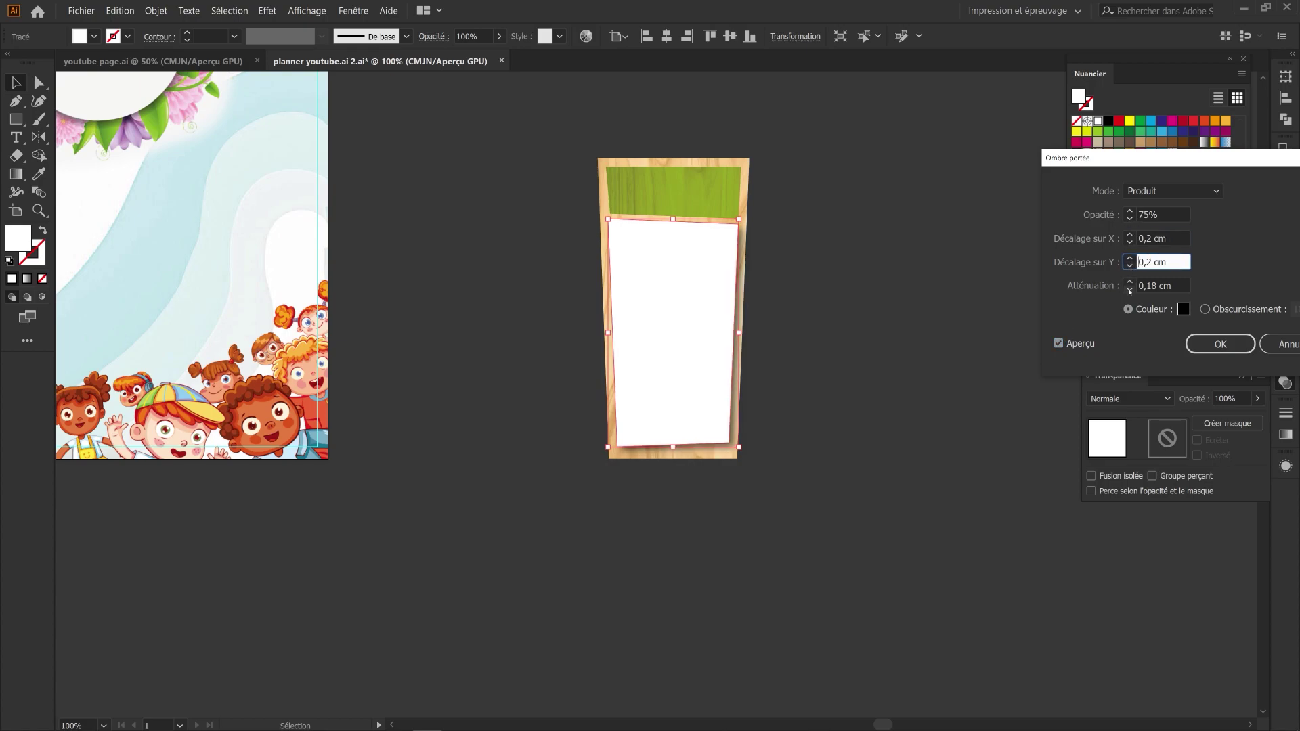
left_click(1130, 290)
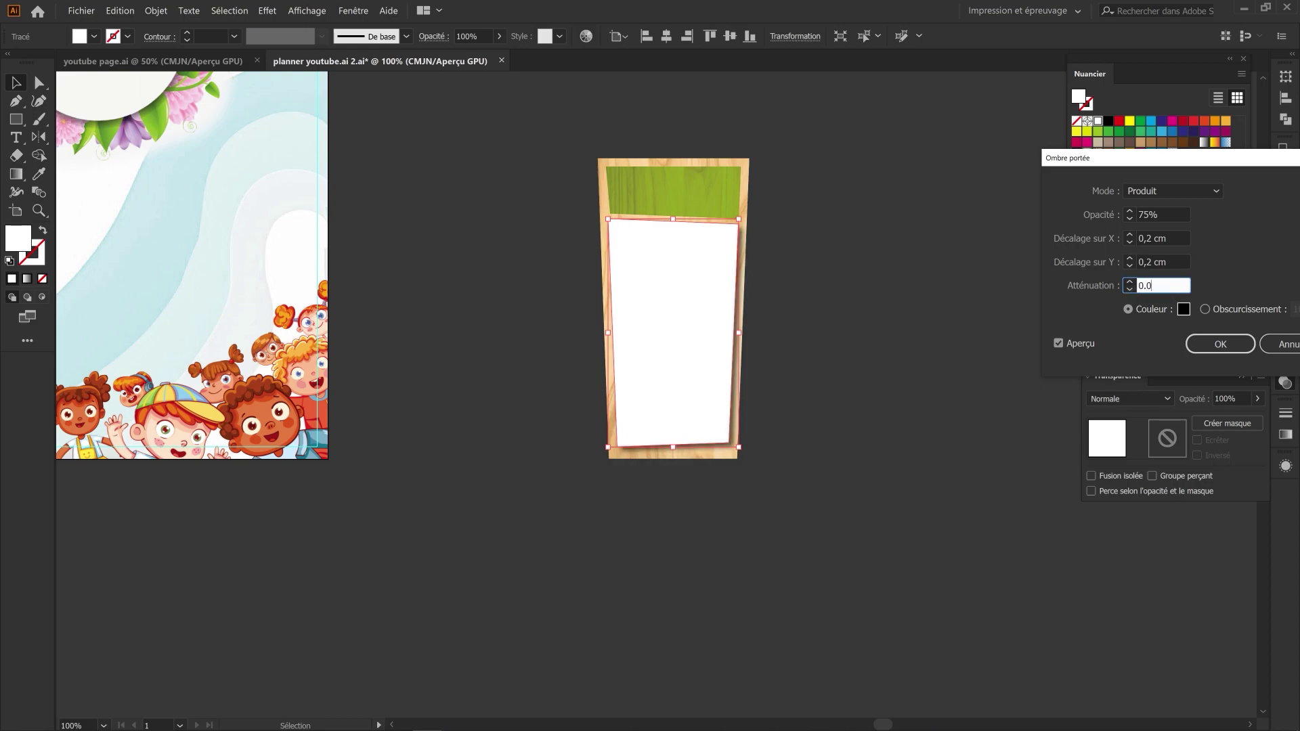
type("0.05")
key("Tab")
Step: Set the white panel's shadow offsets to 0,1 cm on both axes and its opacity to 60%, and apply the effect
left_click(1175, 242)
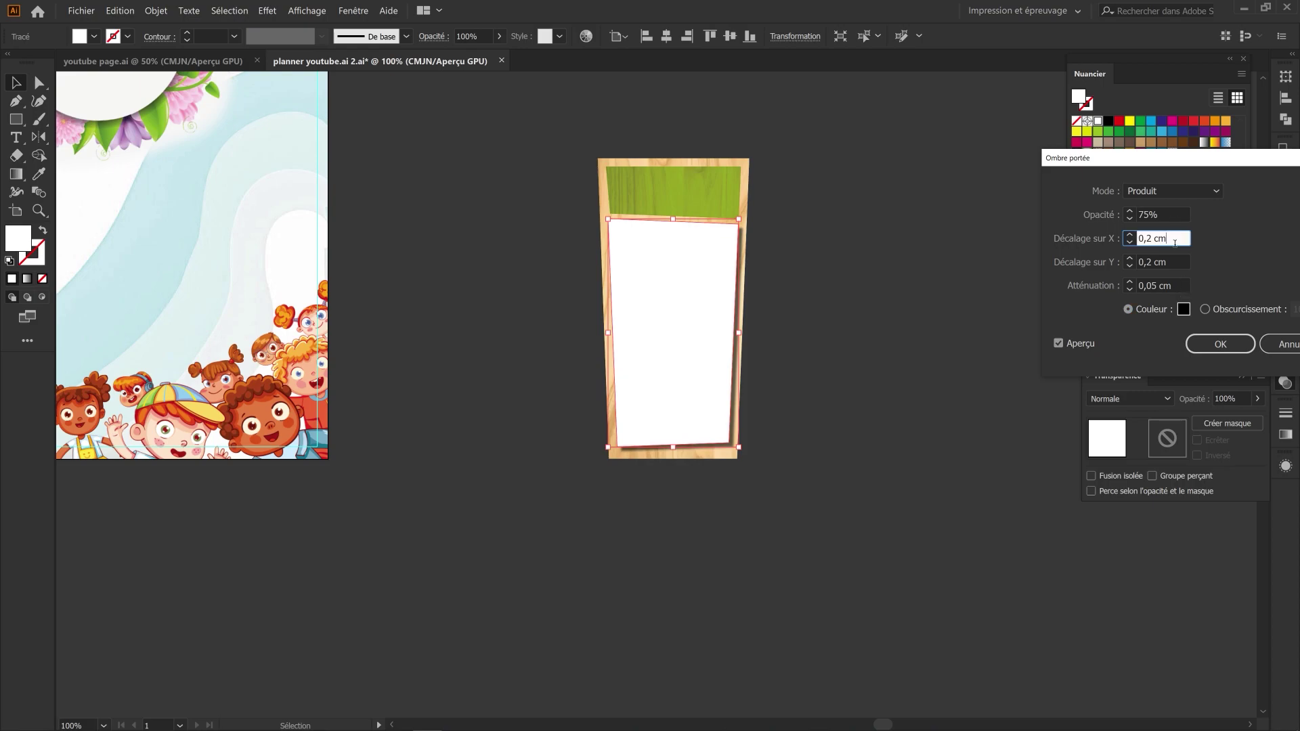
left_click(1130, 243)
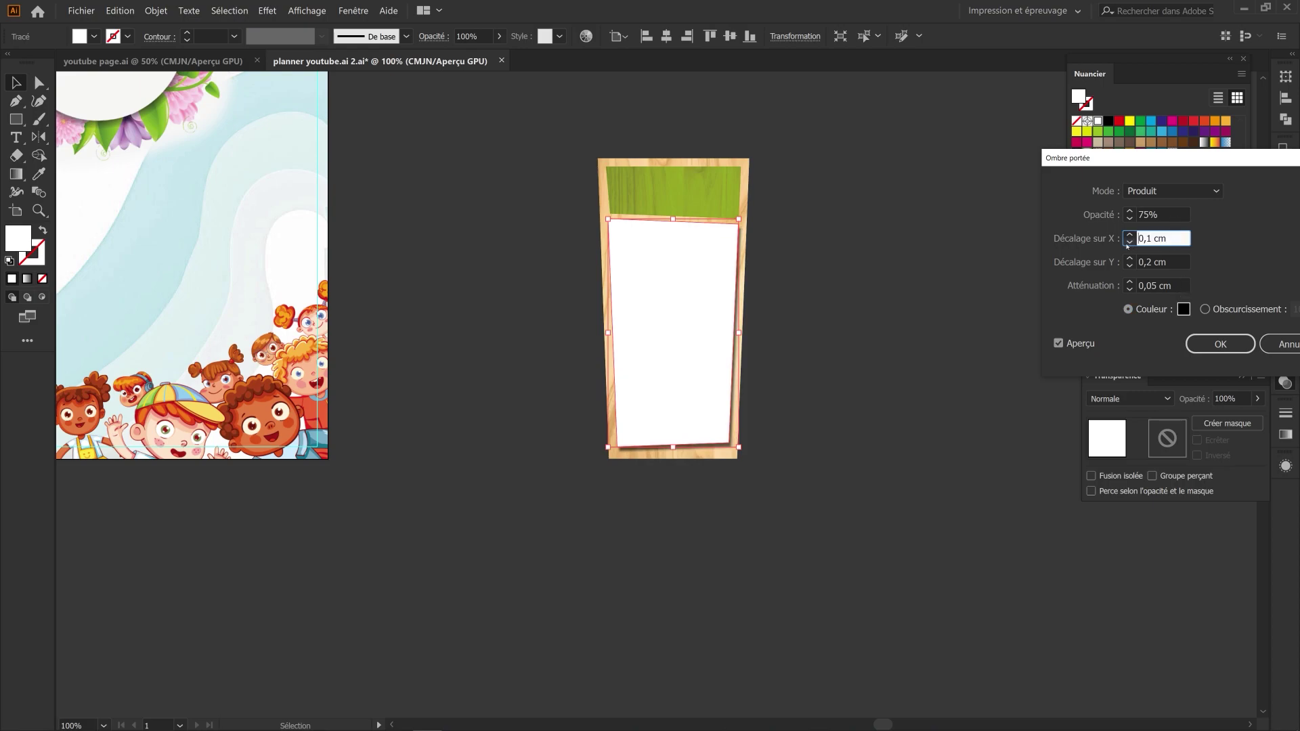
left_click(1129, 263)
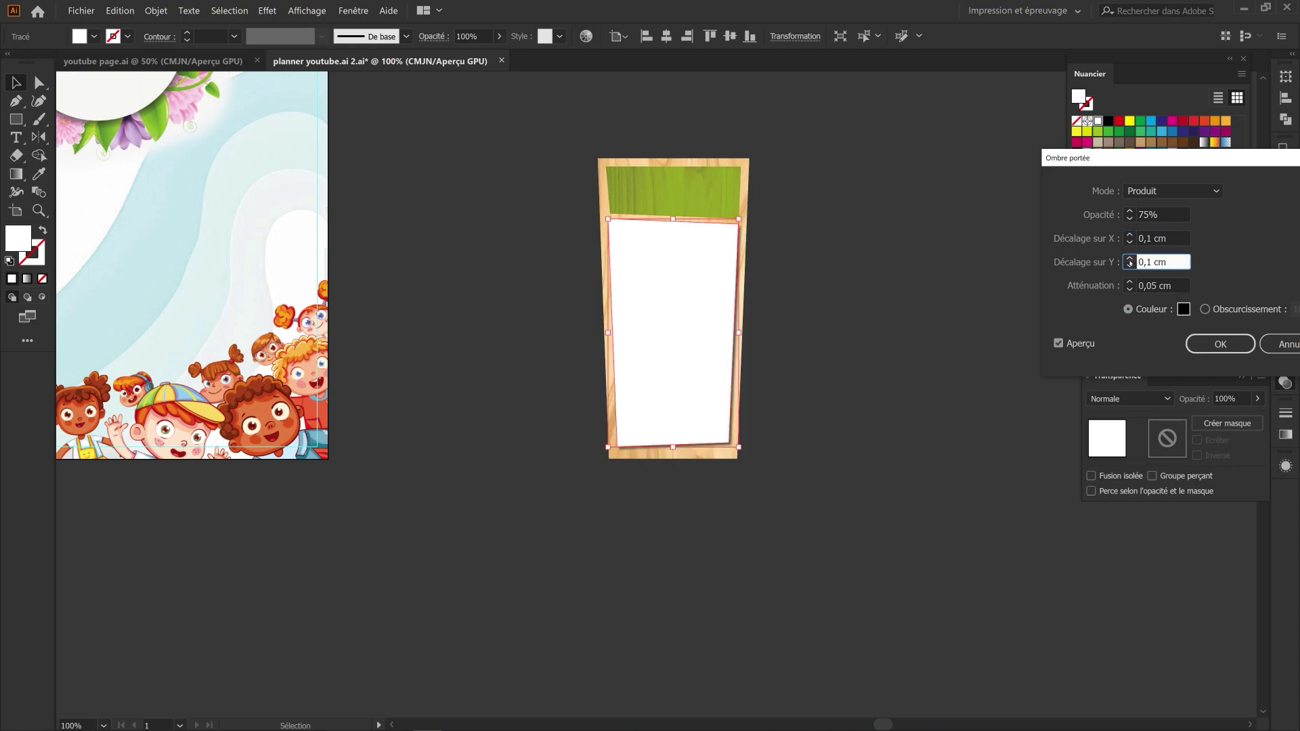
left_click(1163, 217)
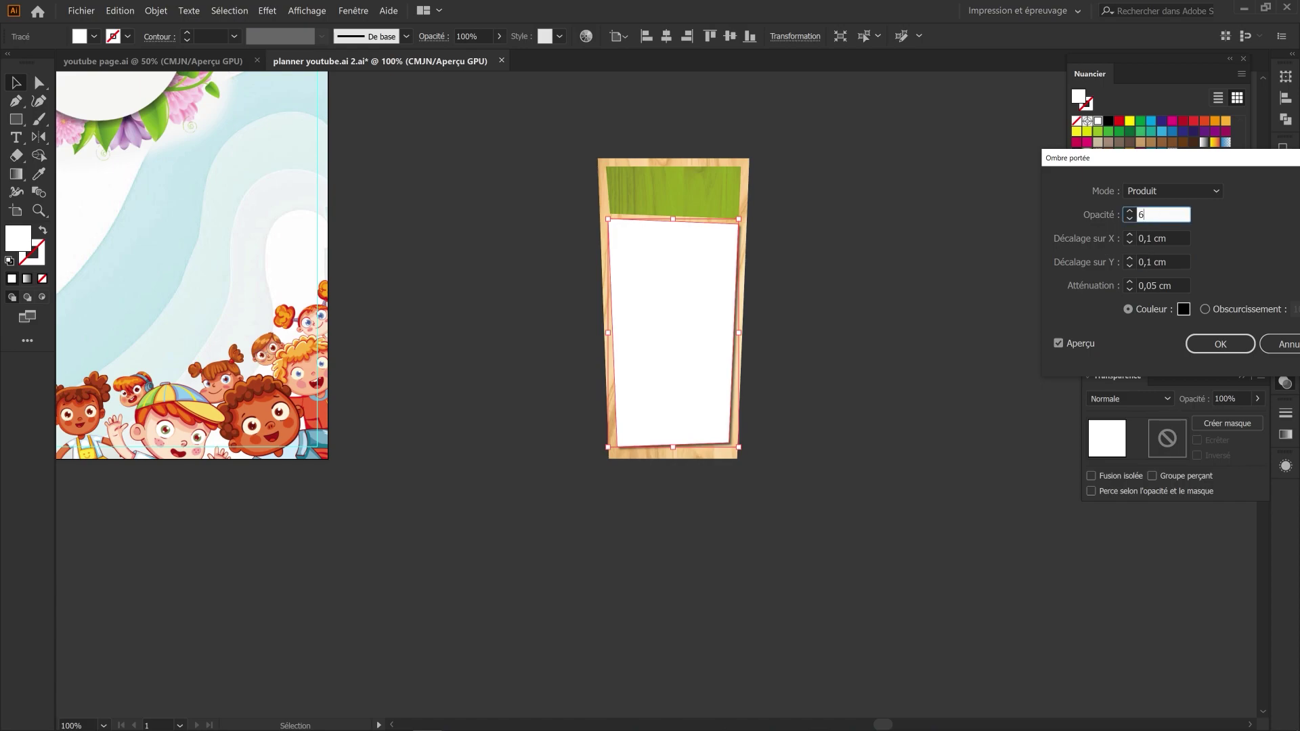
type("60")
key("Tab")
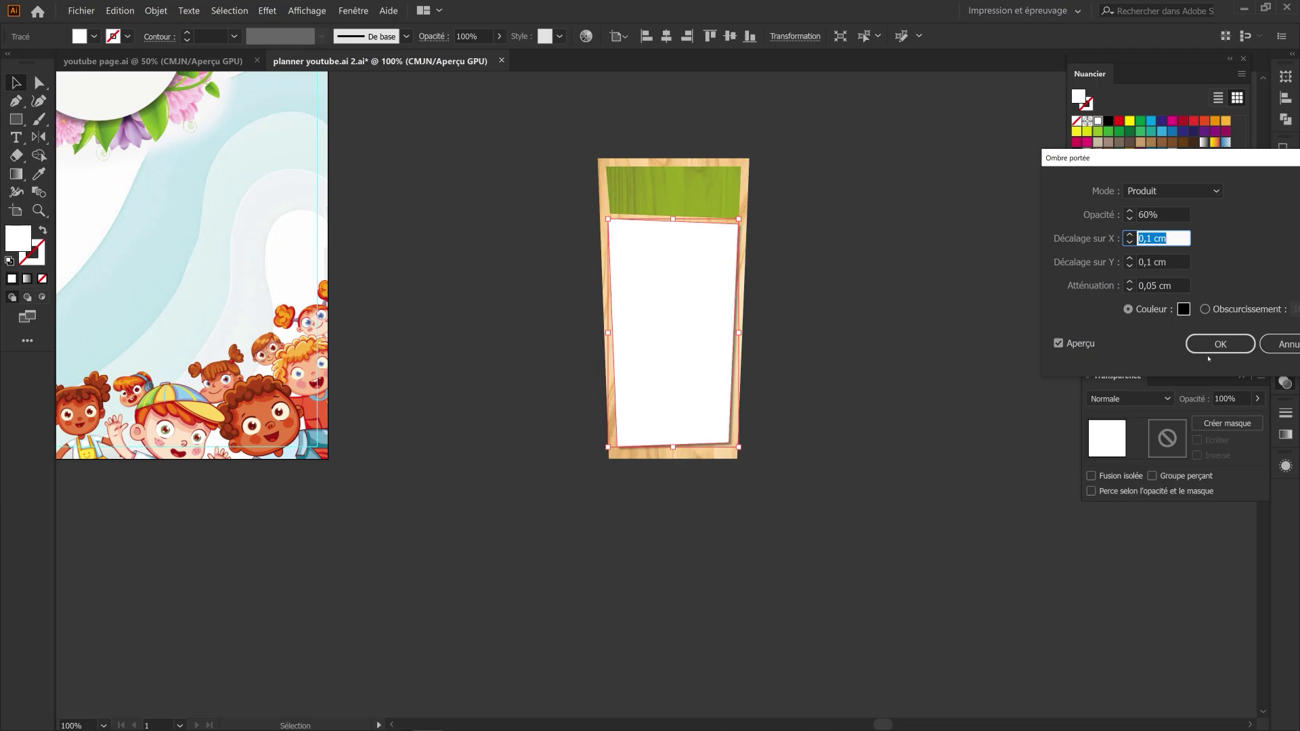
left_click(1217, 345)
left_click(749, 250)
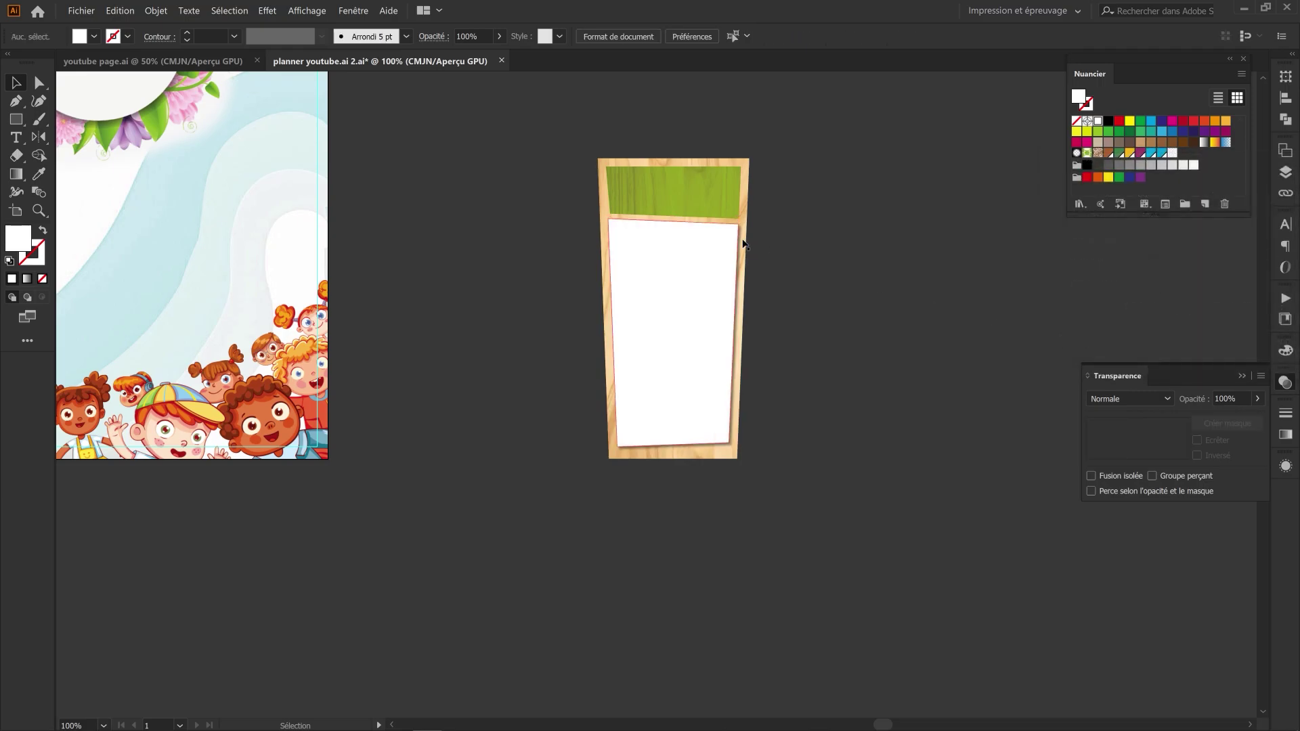
Step: Cut the wood texture strip off the lime green panel and select the plain panel underneath
left_click(722, 181)
scroll(728, 184, "up", 2)
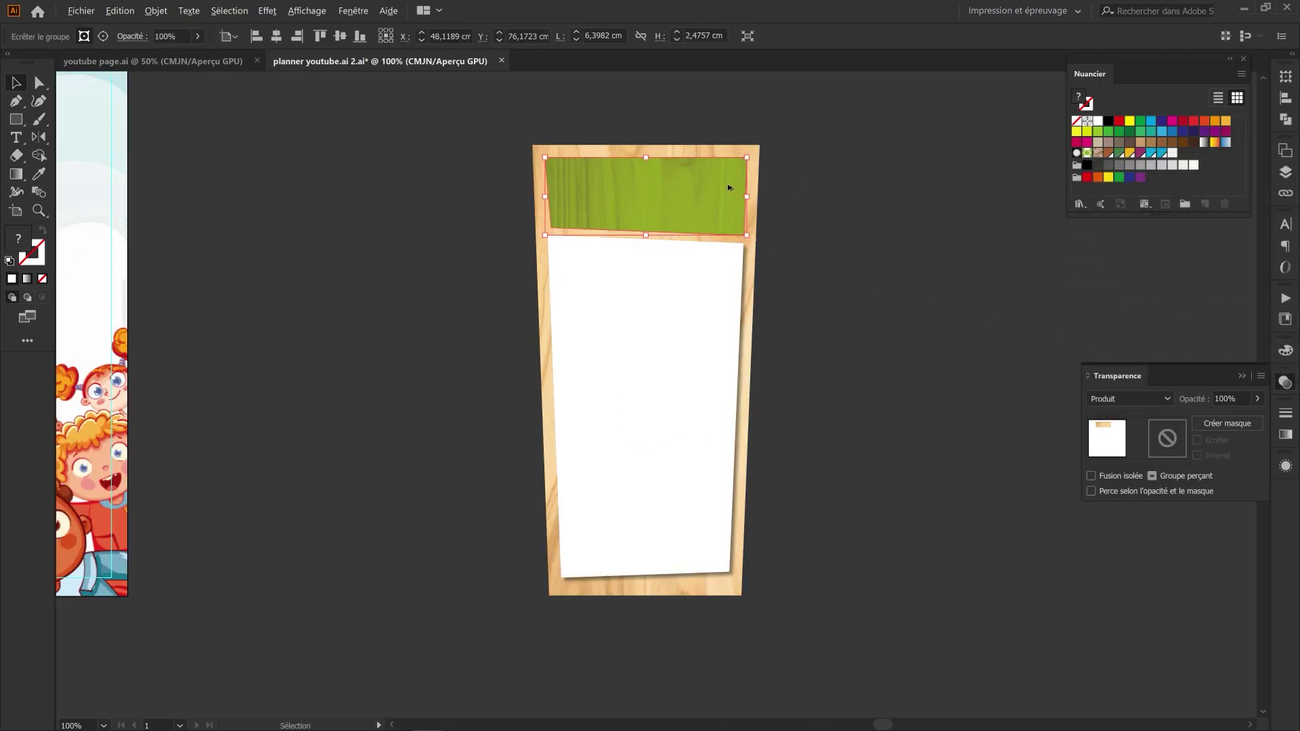
key("a")
key("ctrl+x")
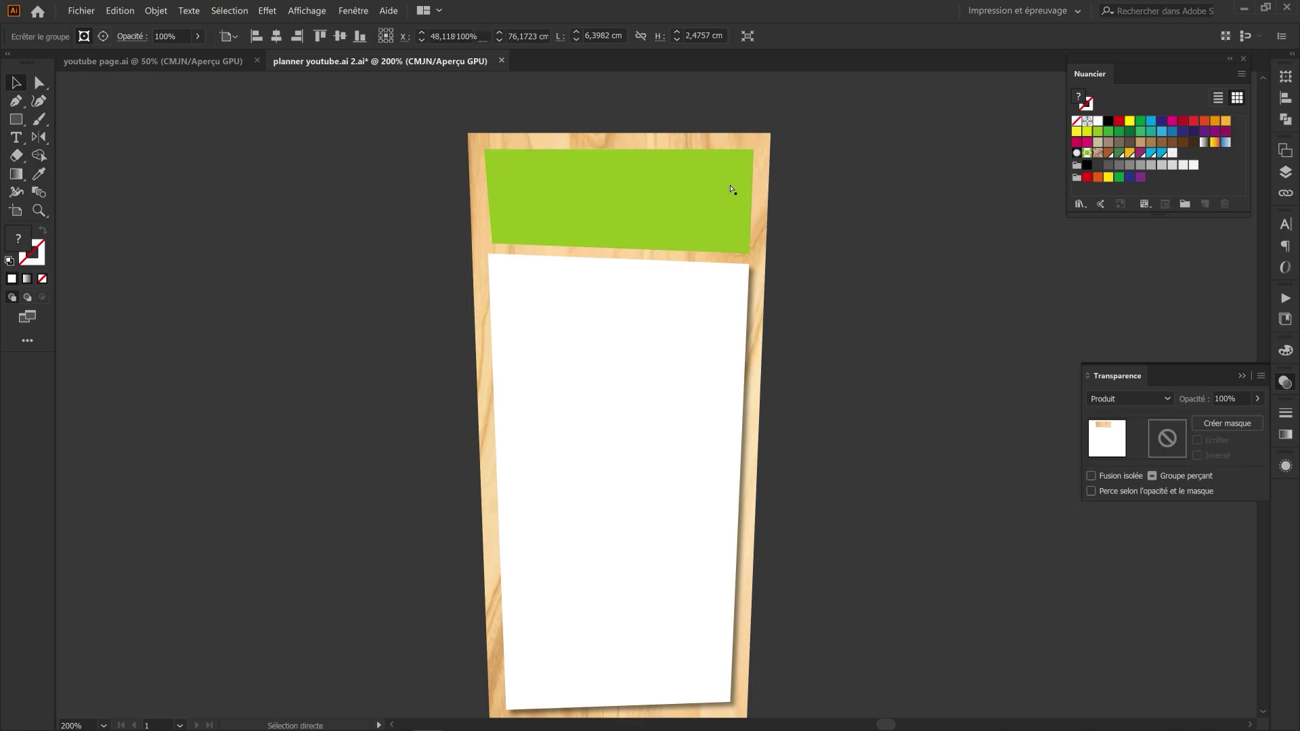
left_click(702, 191)
key("v")
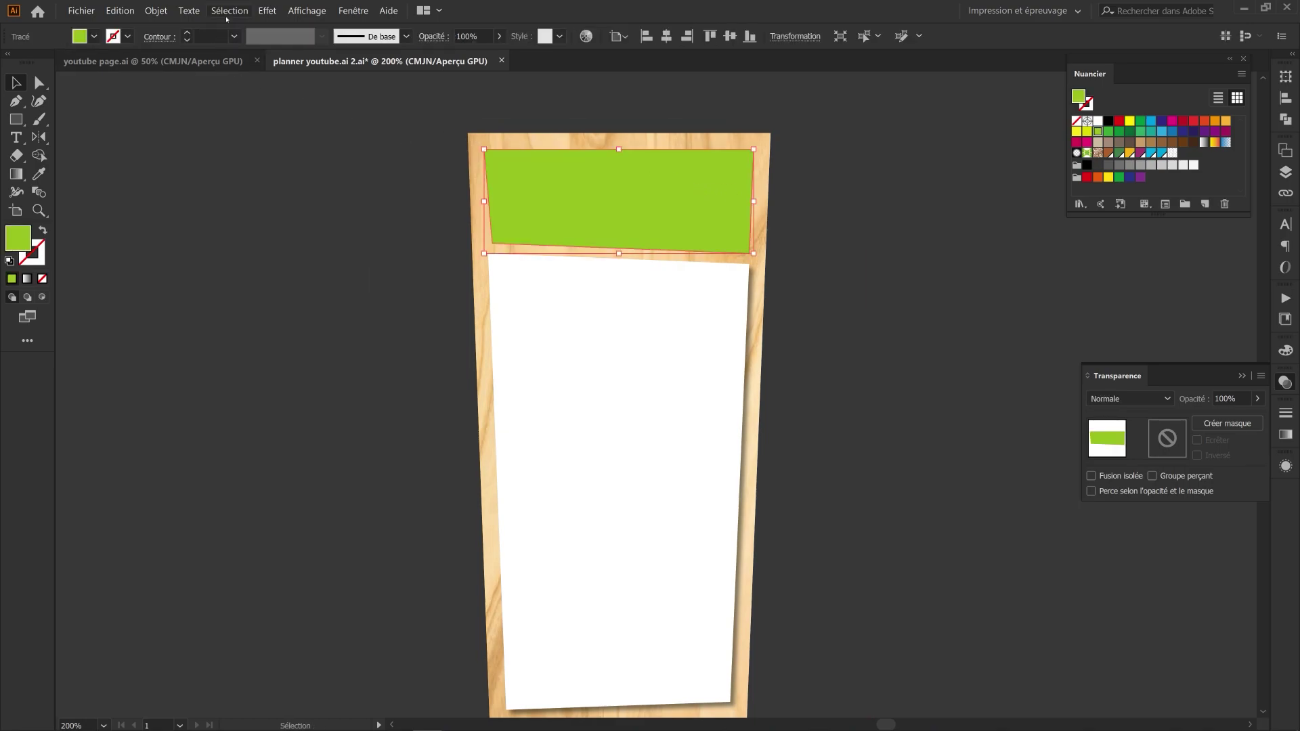
Step: Apply a drop shadow of 60% opacity, 0,1 cm offsets and 0,05 cm blur to the green panel, and restore the wood strip in front
left_click(261, 11)
mouse_move(277, 128)
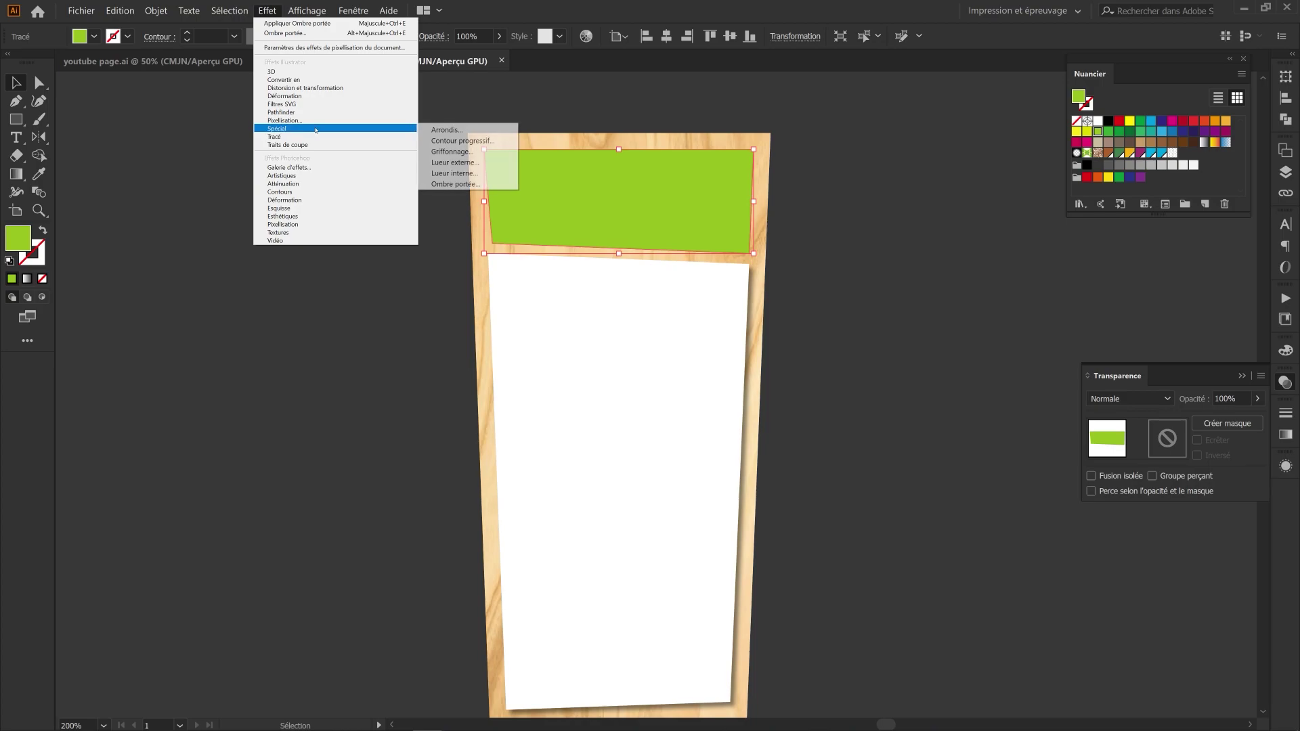
left_click(454, 184)
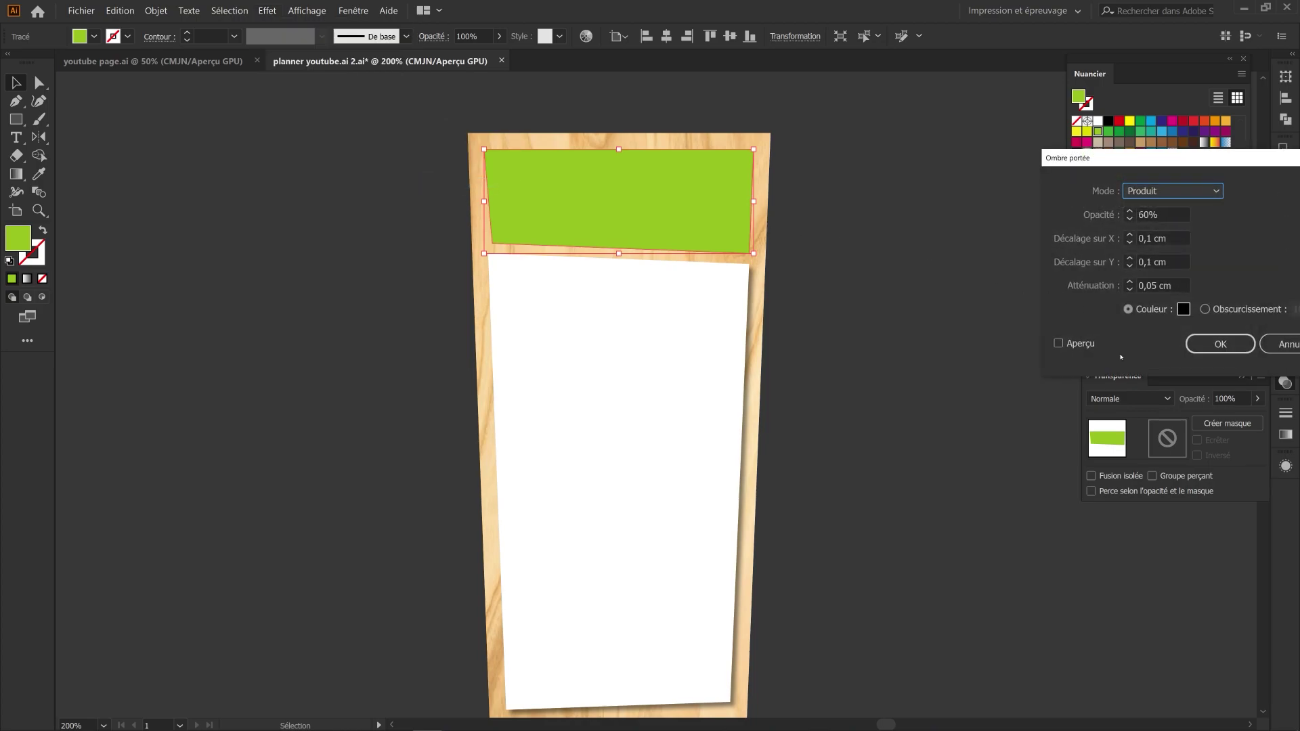
left_click(1059, 343)
left_click(1252, 346)
left_click(847, 180)
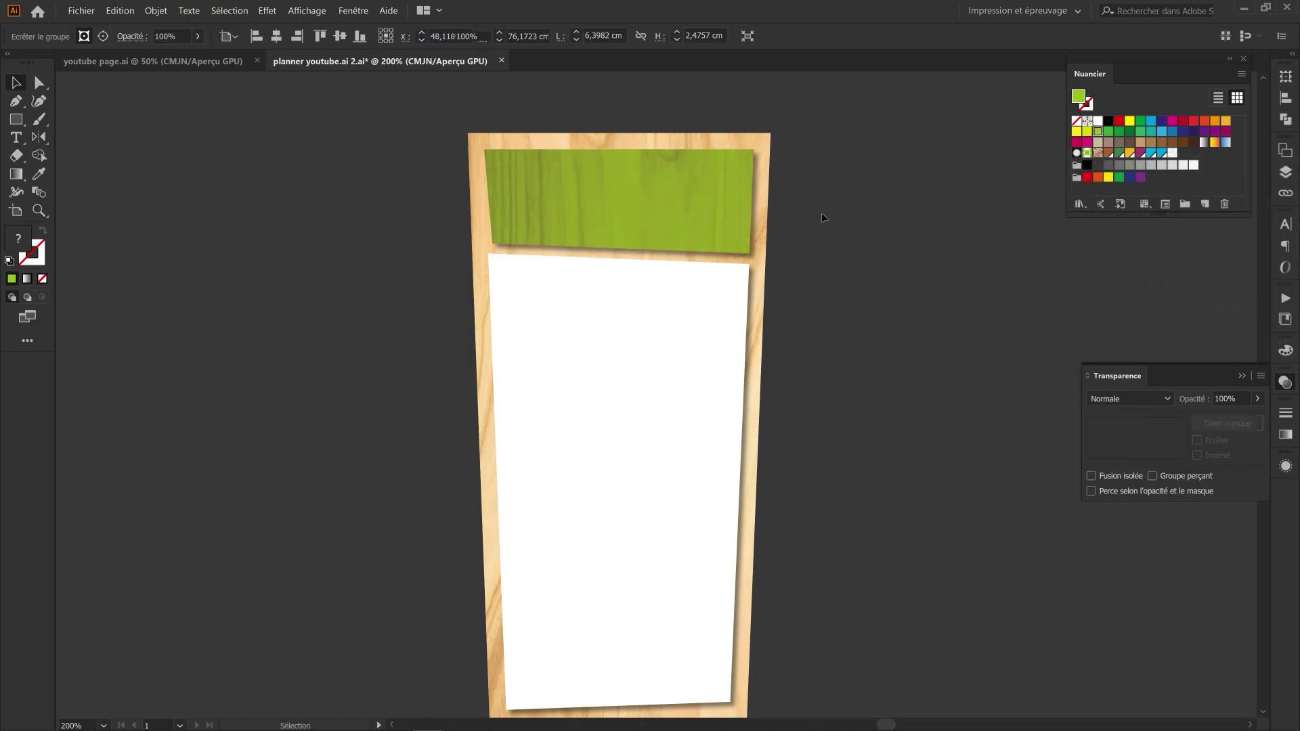
Step: Apply the Drop Shadow (Ombre portée) effect to the wooden board with 60% opacity, 0,1 cm offsets and 0,05 cm blur
scroll(840, 237, "down", 1)
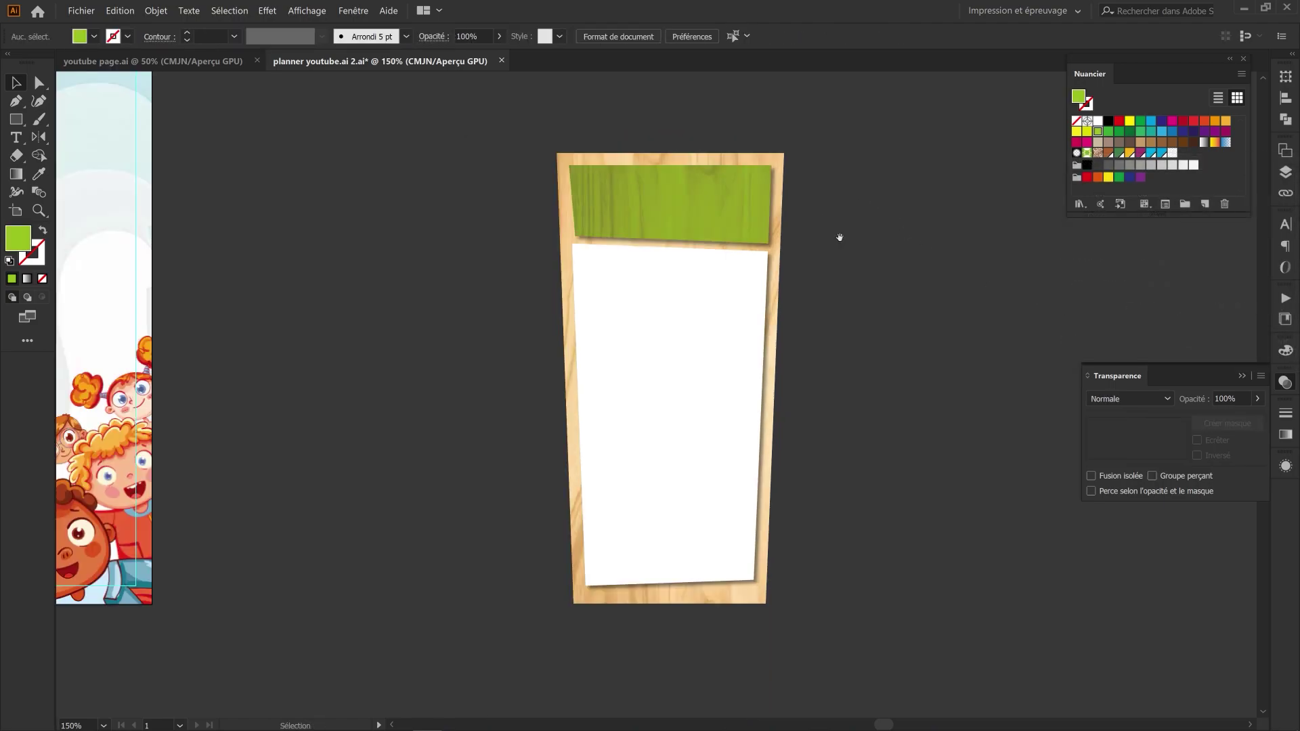
left_click_drag(839, 237, 909, 222)
left_click(850, 148)
left_click(267, 10)
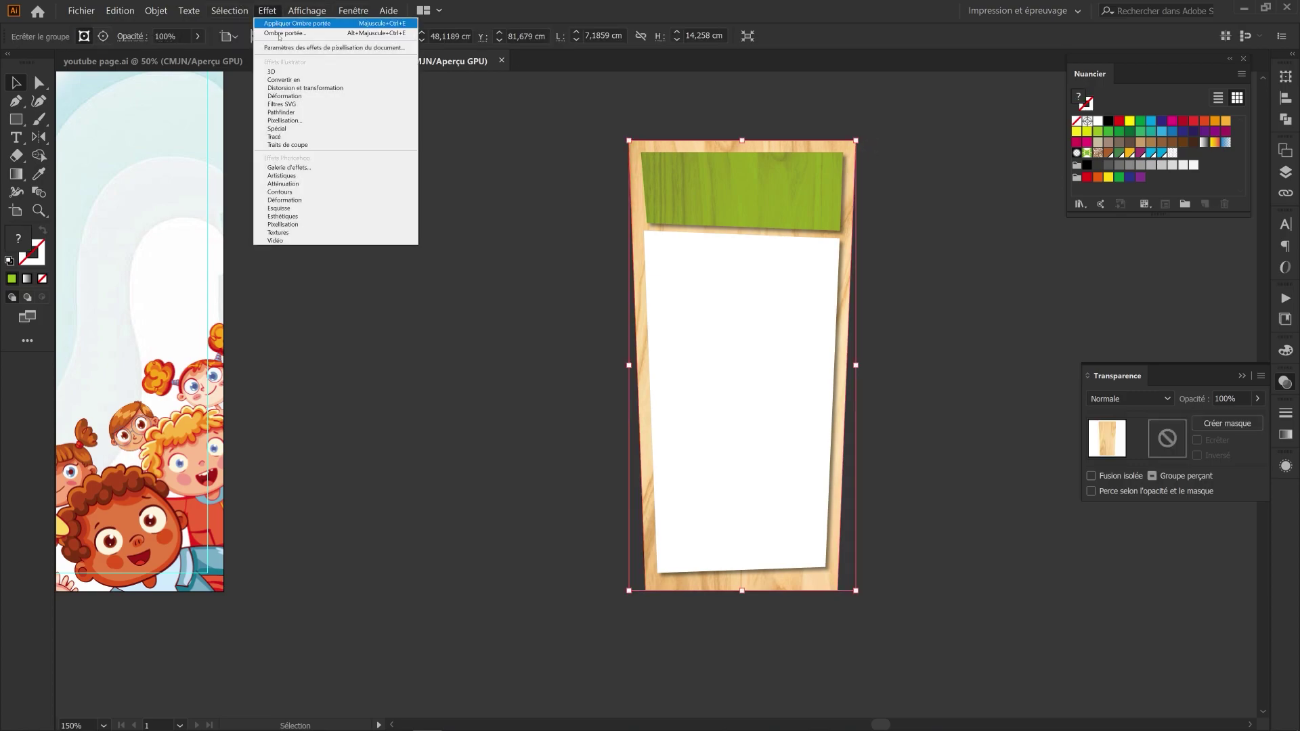
mouse_move(284, 128)
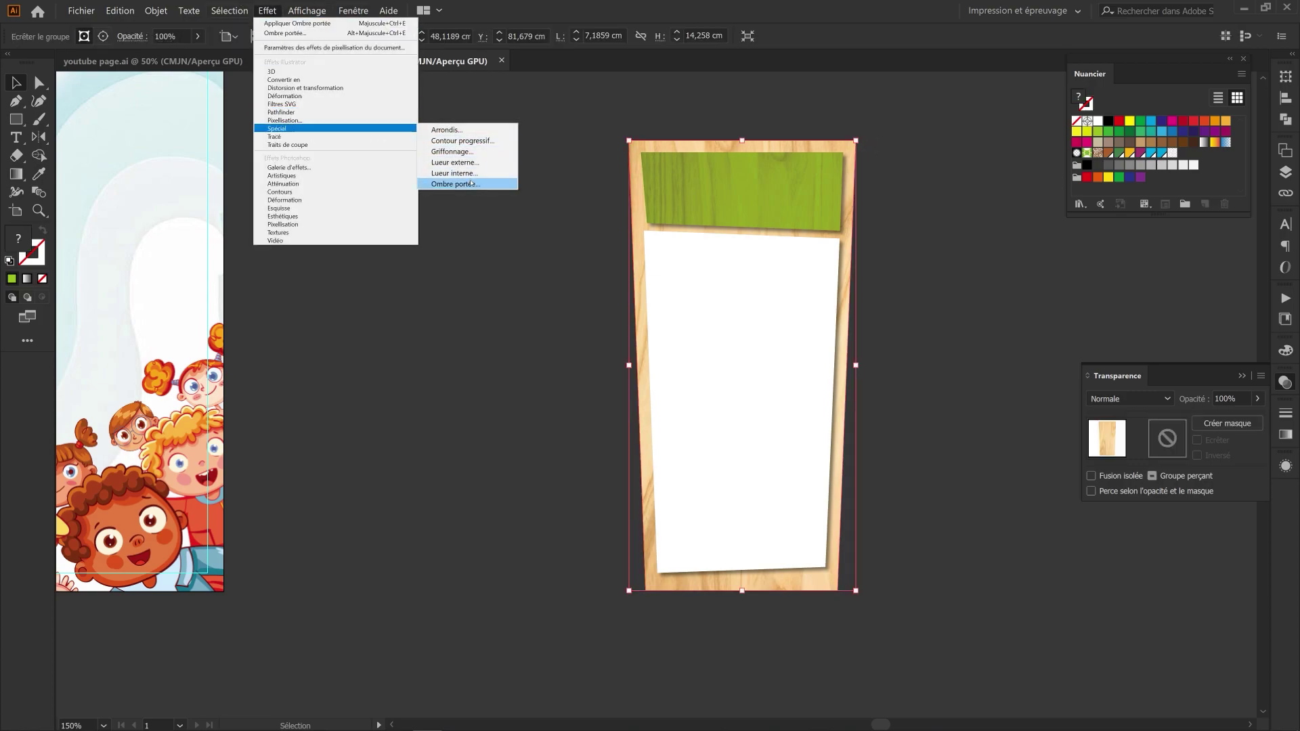
left_click(455, 184)
left_click(1059, 344)
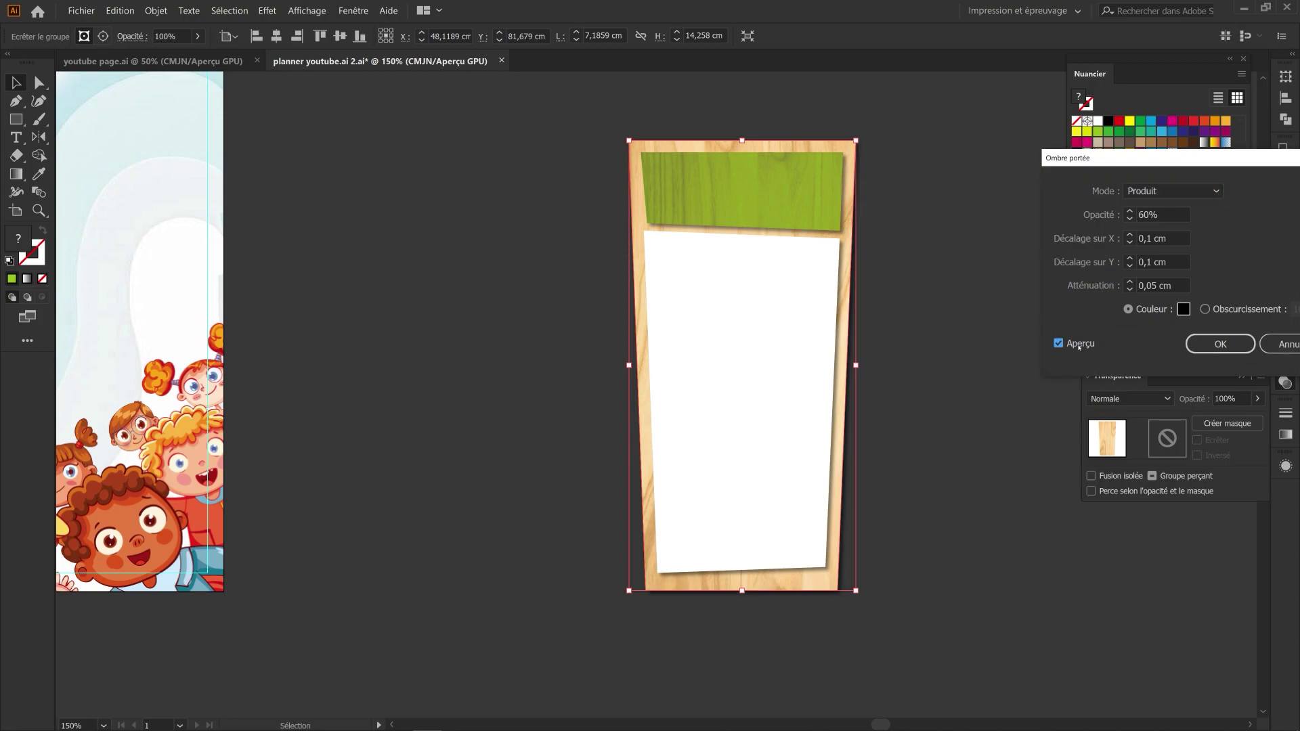
left_click(1211, 343)
left_click(938, 210)
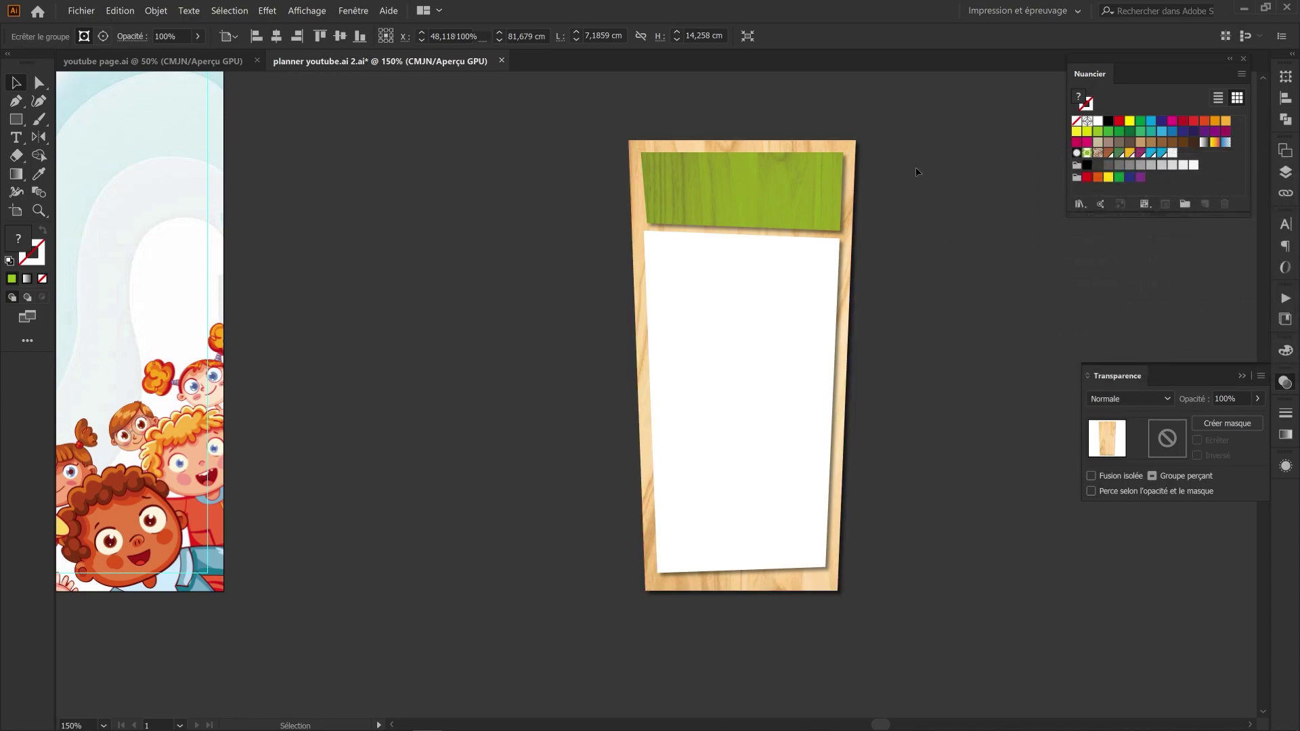
Step: Copy the metal screw image from youtube page.ai into the planner file and place it on the green panel's upper-left corner
left_click_drag(512, 476, 509, 616)
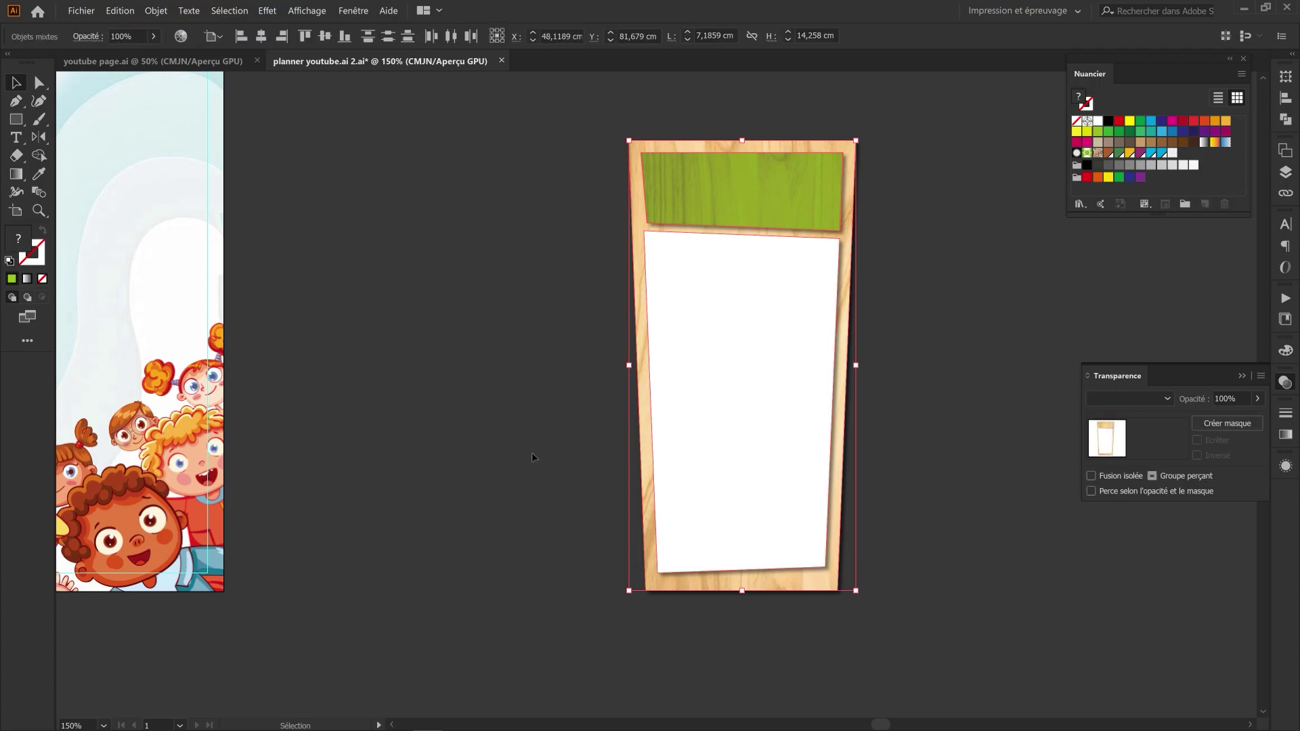
left_click(152, 61)
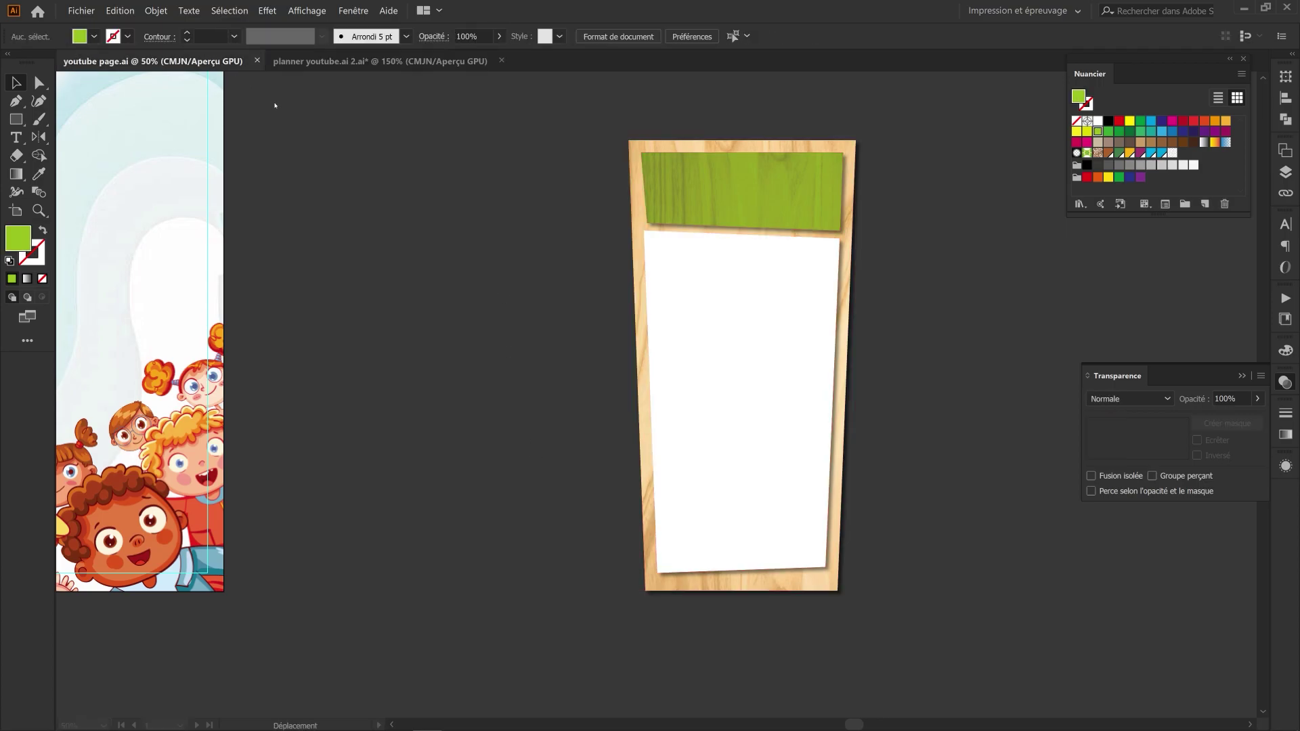
left_click(670, 366)
left_click_drag(675, 368, 590, 225)
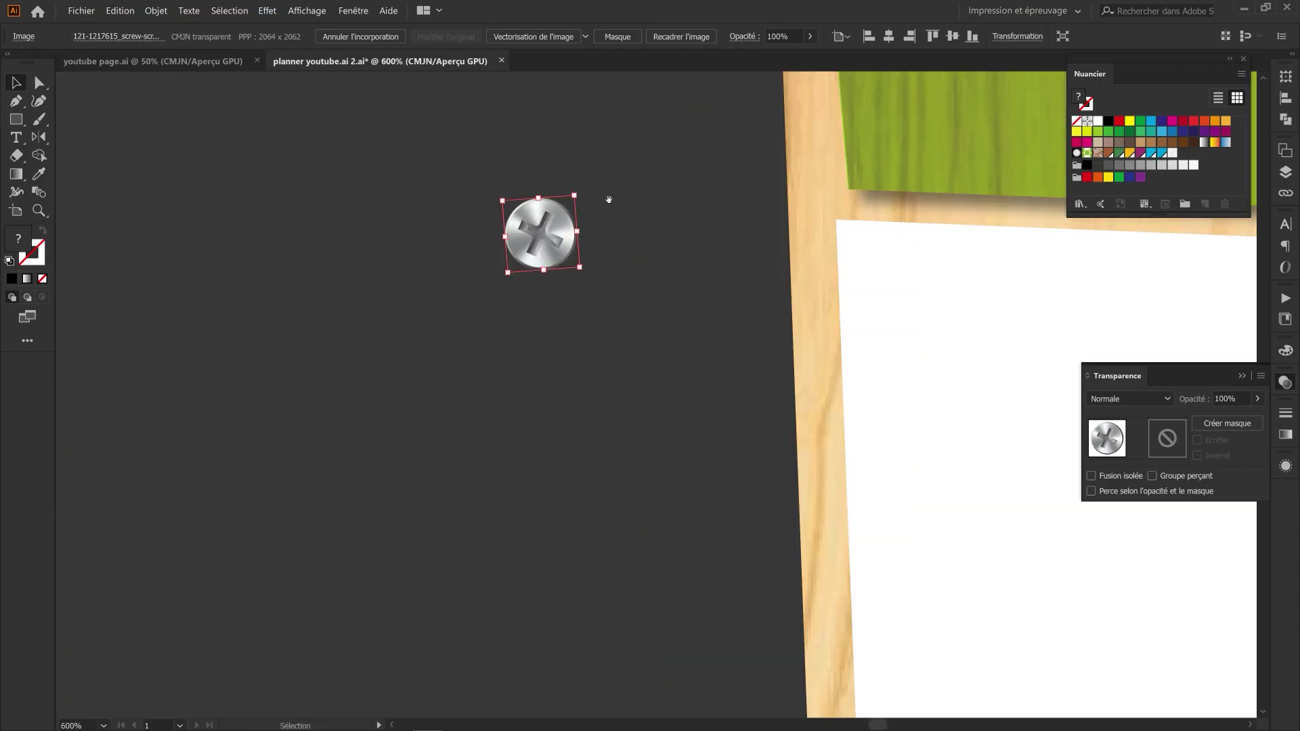
left_click_drag(609, 199, 520, 364)
left_click_drag(460, 388, 765, 134)
left_click_drag(767, 133, 673, 299)
left_click_drag(673, 309, 678, 273)
Step: Draw a lime green circle about 0,45 cm in diameter covering the screw head
left_click(702, 266)
key("ctrl+shift+a")
key("l")
scroll(685, 268, "up", 3)
left_click_drag(654, 279, 755, 224)
key("v")
Step: Set the lime green circle's blending mode to Multiply (Produit) and its opacity to 79%
left_click(1122, 399)
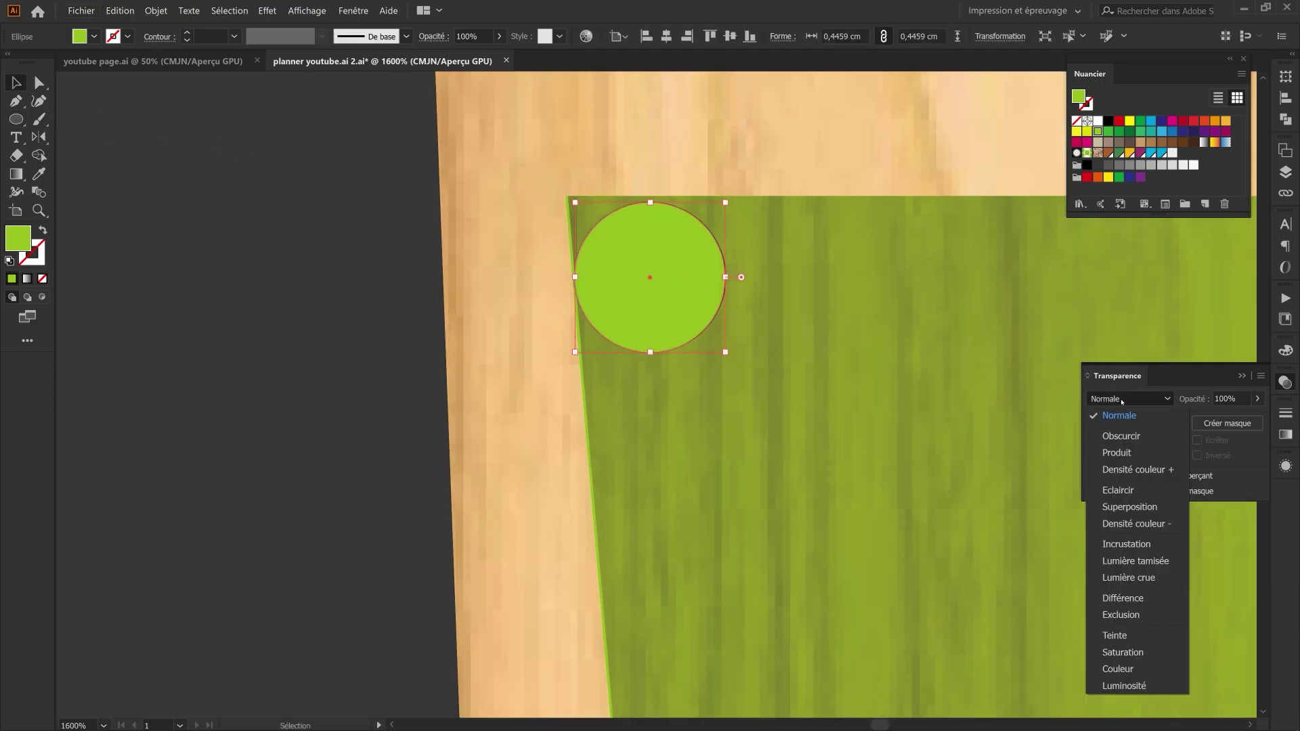
left_click(1124, 453)
left_click(1257, 399)
left_click_drag(1246, 417, 1242, 418)
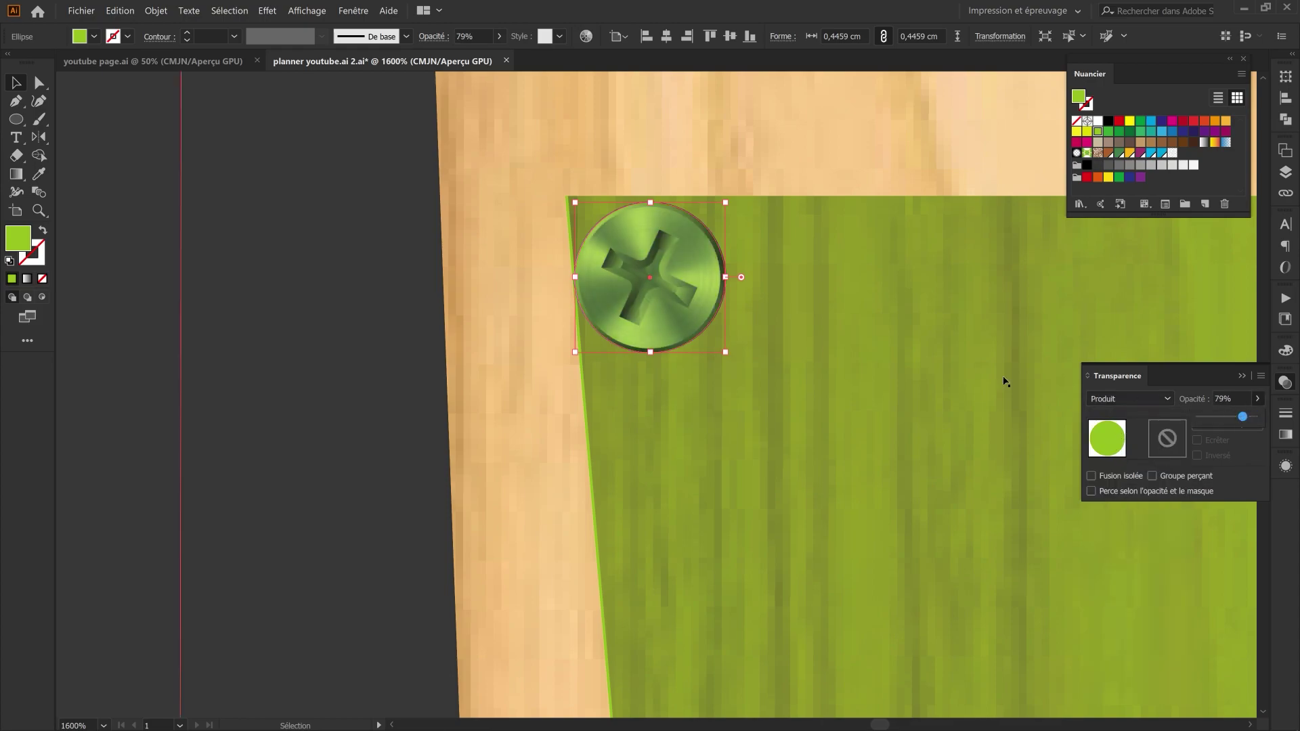
left_click(390, 247)
Step: Shift the green circle beside the screw, select both and align their centres so the tint covers the screw head
left_click_drag(646, 265, 517, 264)
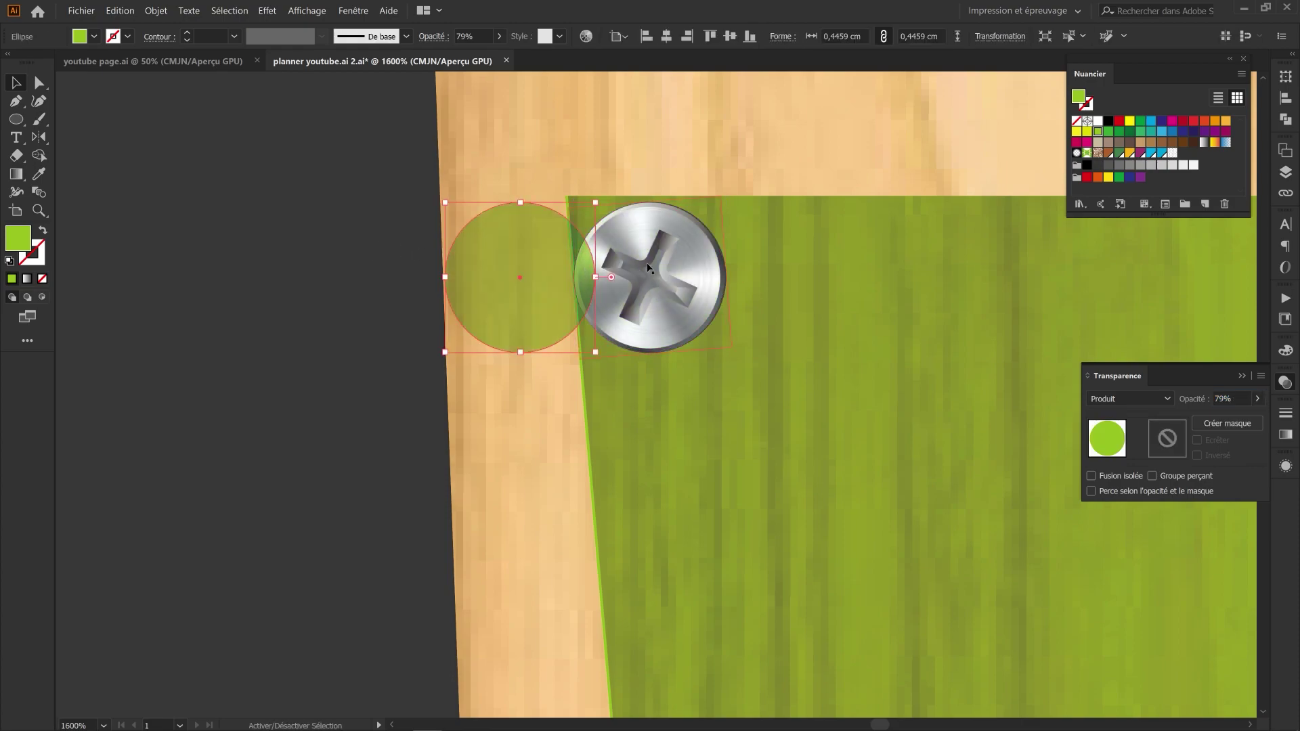
left_click(644, 267)
left_click(518, 258, "shift")
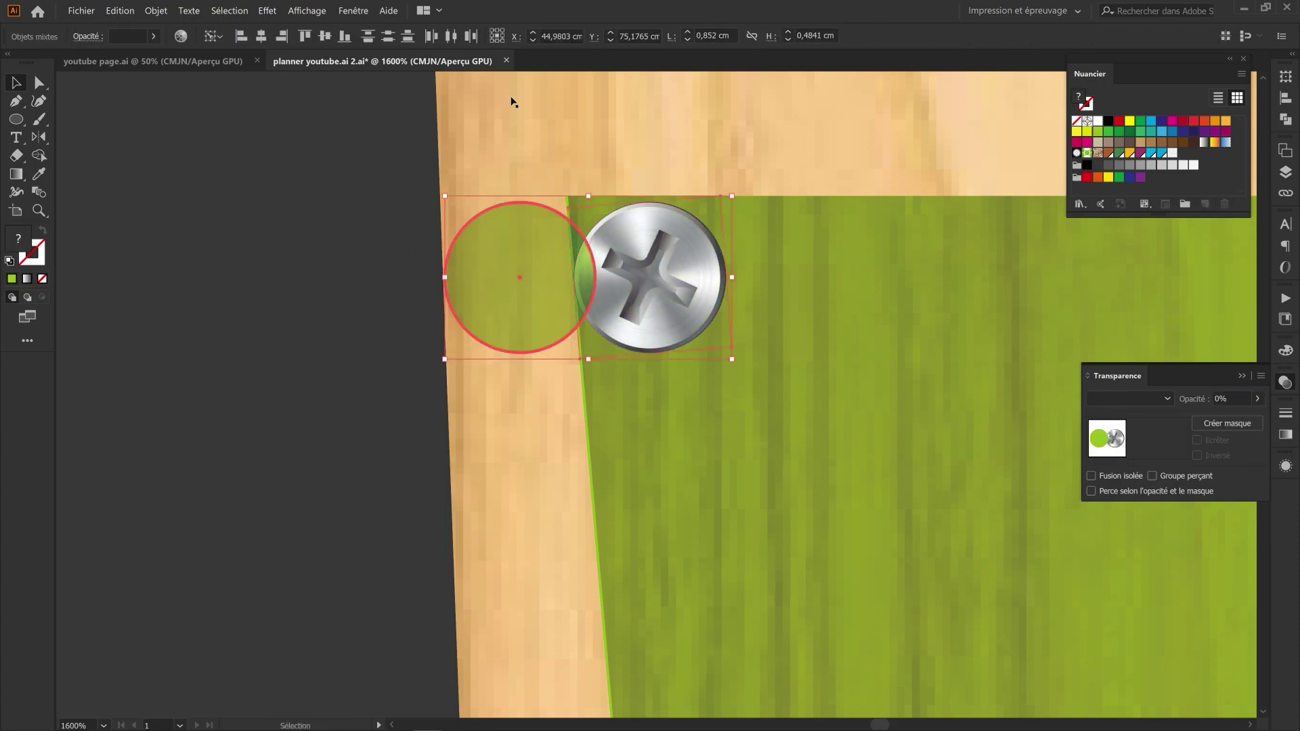
left_click(261, 36)
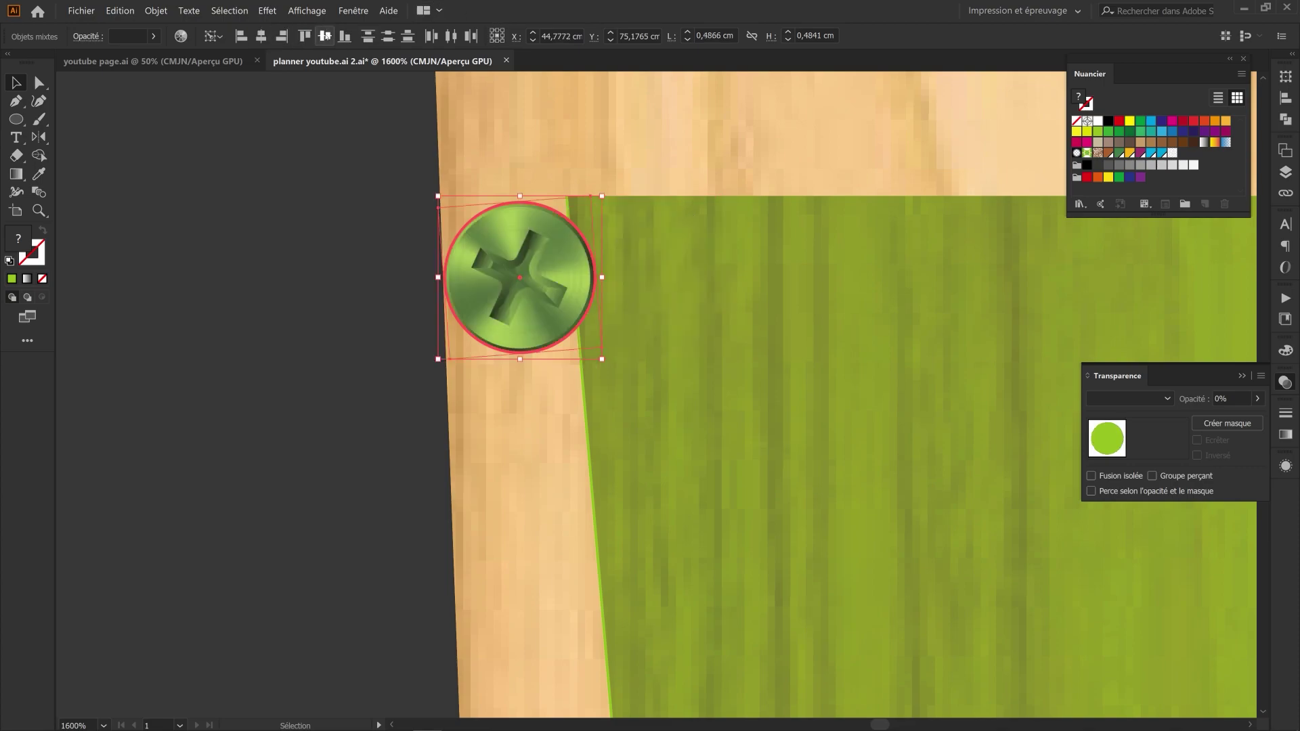
Step: Paste the tinted screw back in front as a group and move it onto the green panel's upper-left corner
key("ctrl+x")
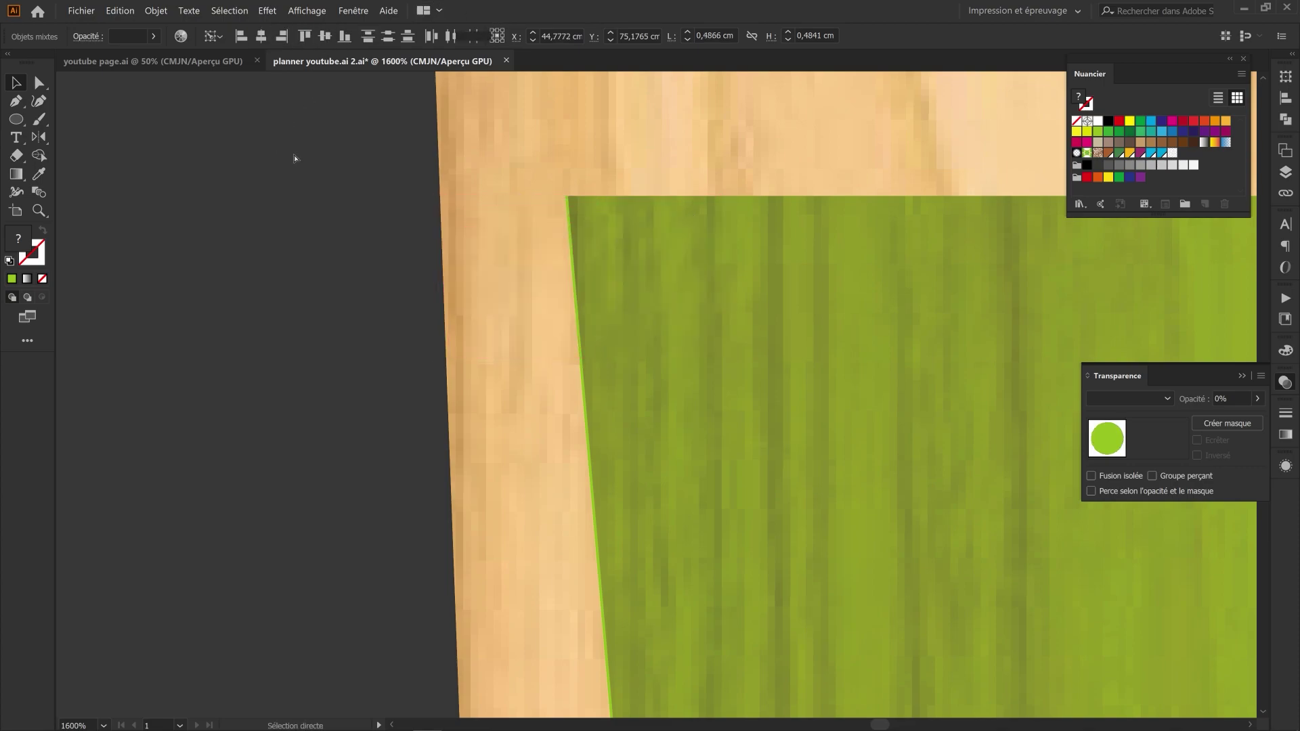
key("ctrl+f")
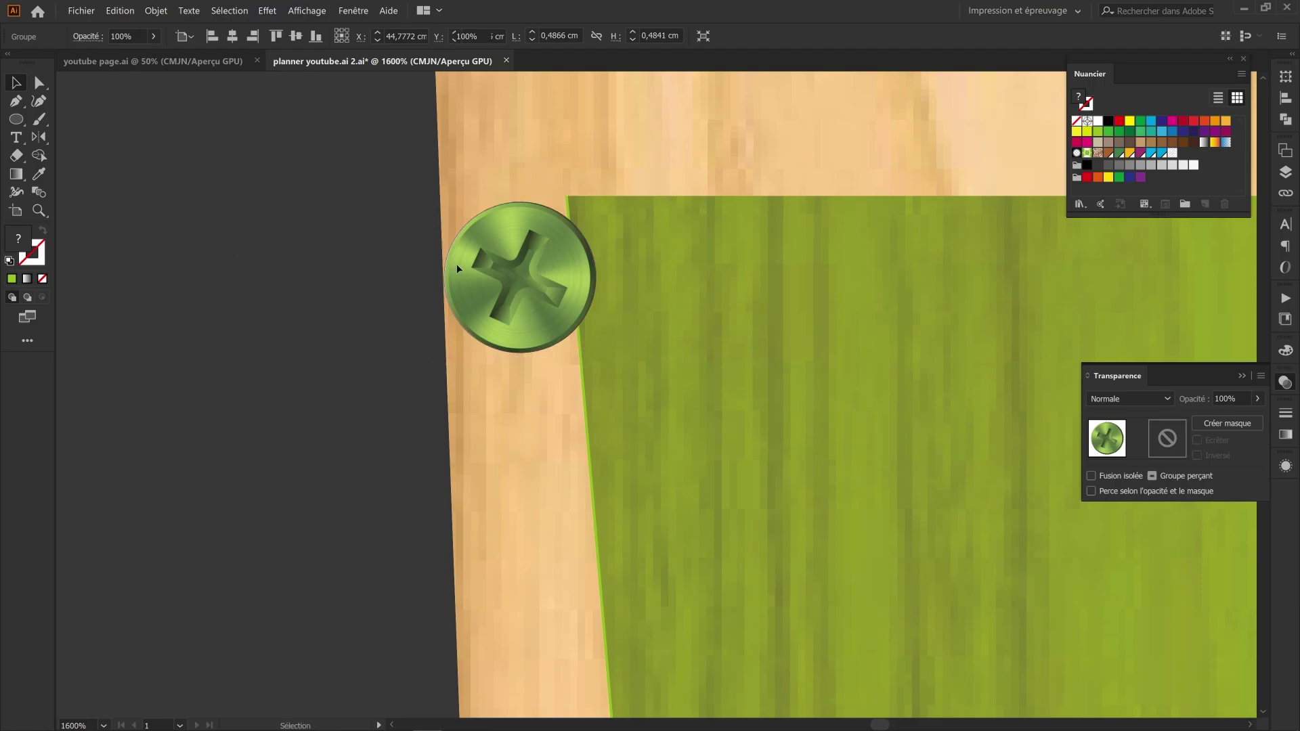
left_click_drag(497, 266, 649, 271)
Step: Duplicate the green screw onto the other three corners of the green panel
key("ctrl+minus")
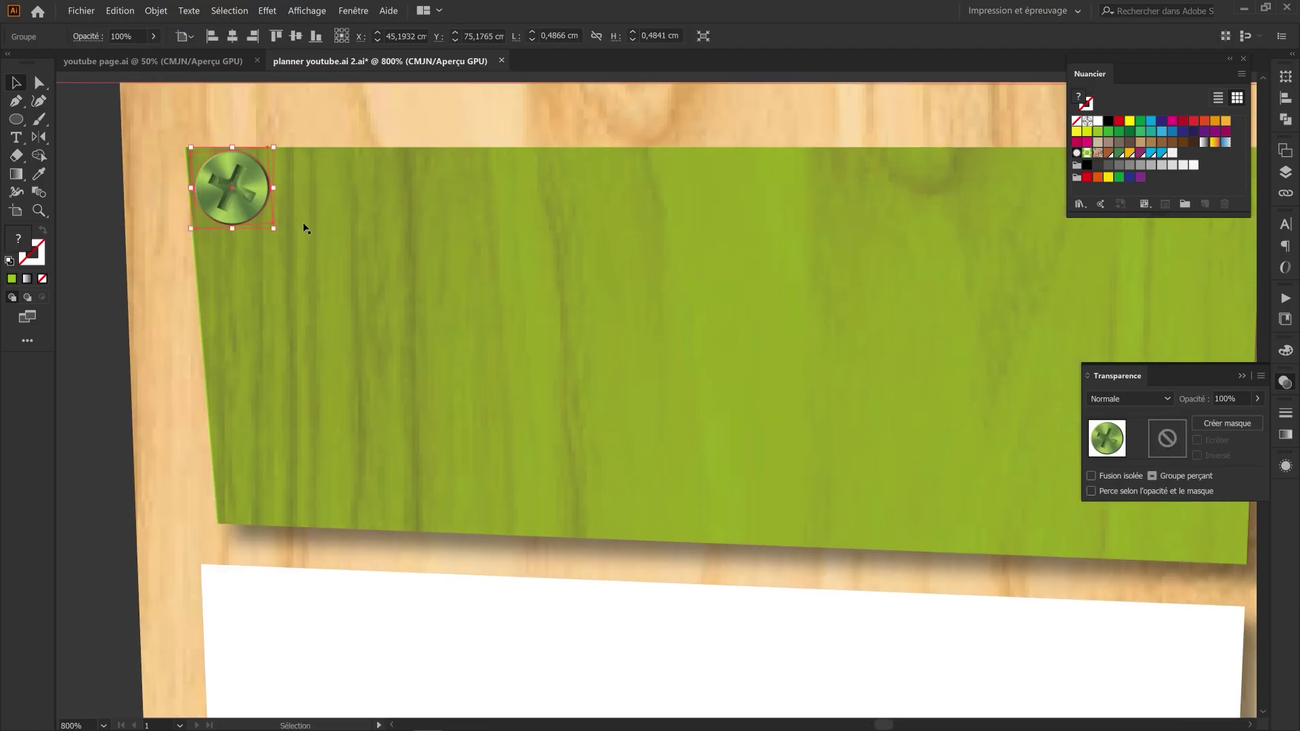
key("ctrl+minus")
left_click_drag(270, 210, 276, 352)
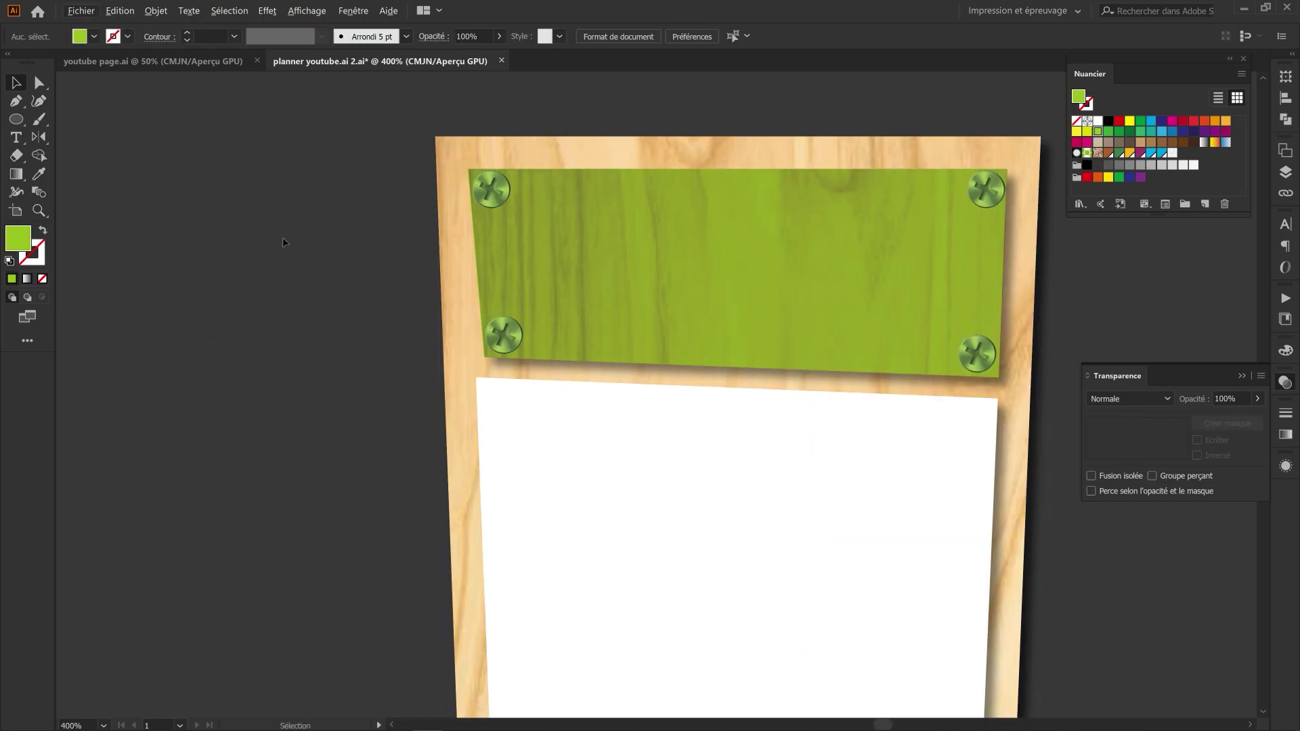
Step: Draw a horizontal line across the upper part of the white panel and give it a light blue stroke with no fill
scroll(349, 265, "down", 2)
left_click_drag(351, 267, 387, 229)
scroll(363, 252, "down", 1)
key("l")
left_click_drag(13, 122, 68, 192)
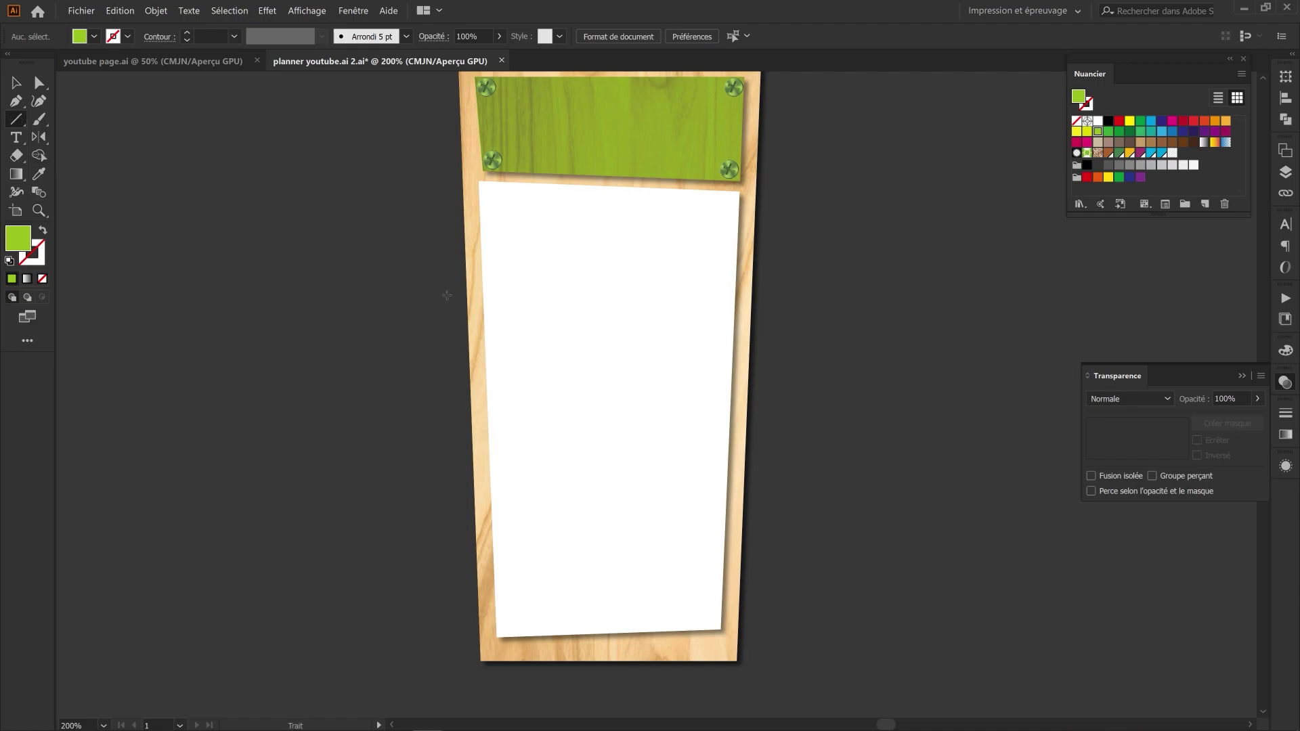
scroll(563, 229, "up", 1)
mouse_move(469, 250)
left_mouse_down()
mouse_move(724, 277)
mouse_move(773, 252)
mouse_move(785, 260)
left_mouse_up()
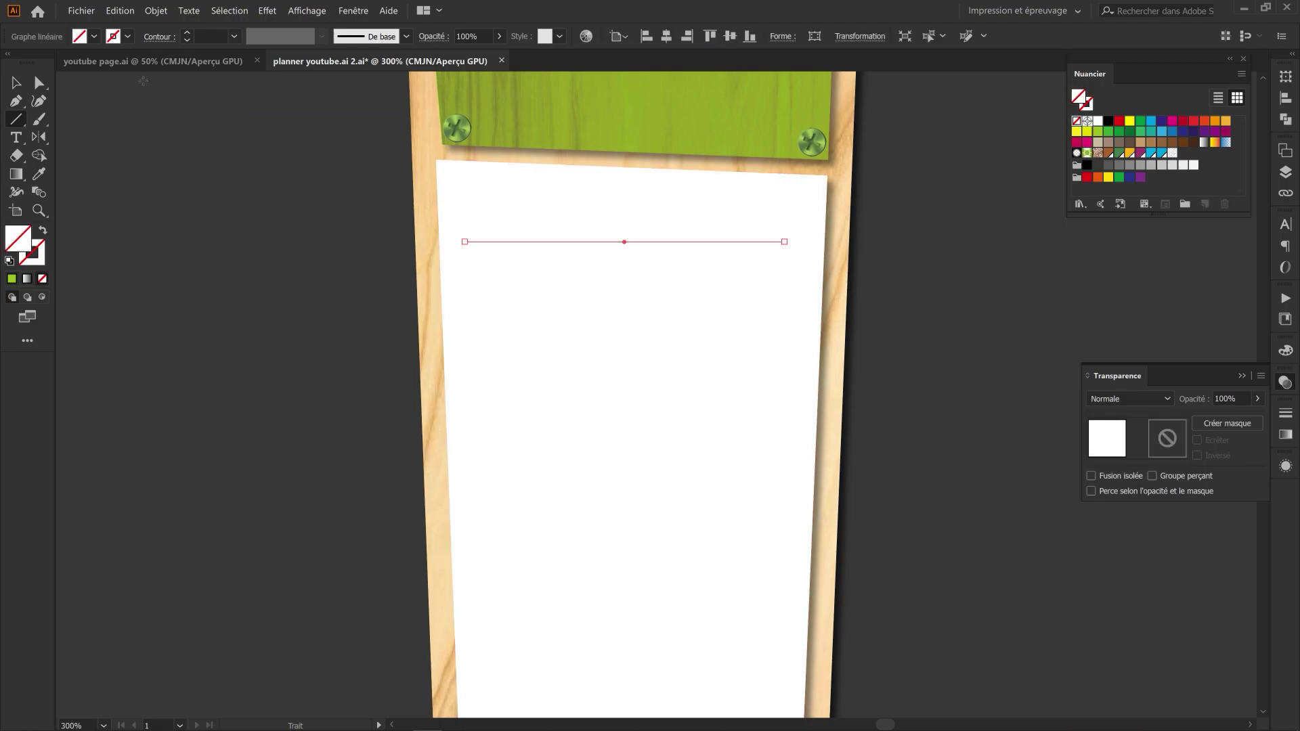
left_click(42, 250)
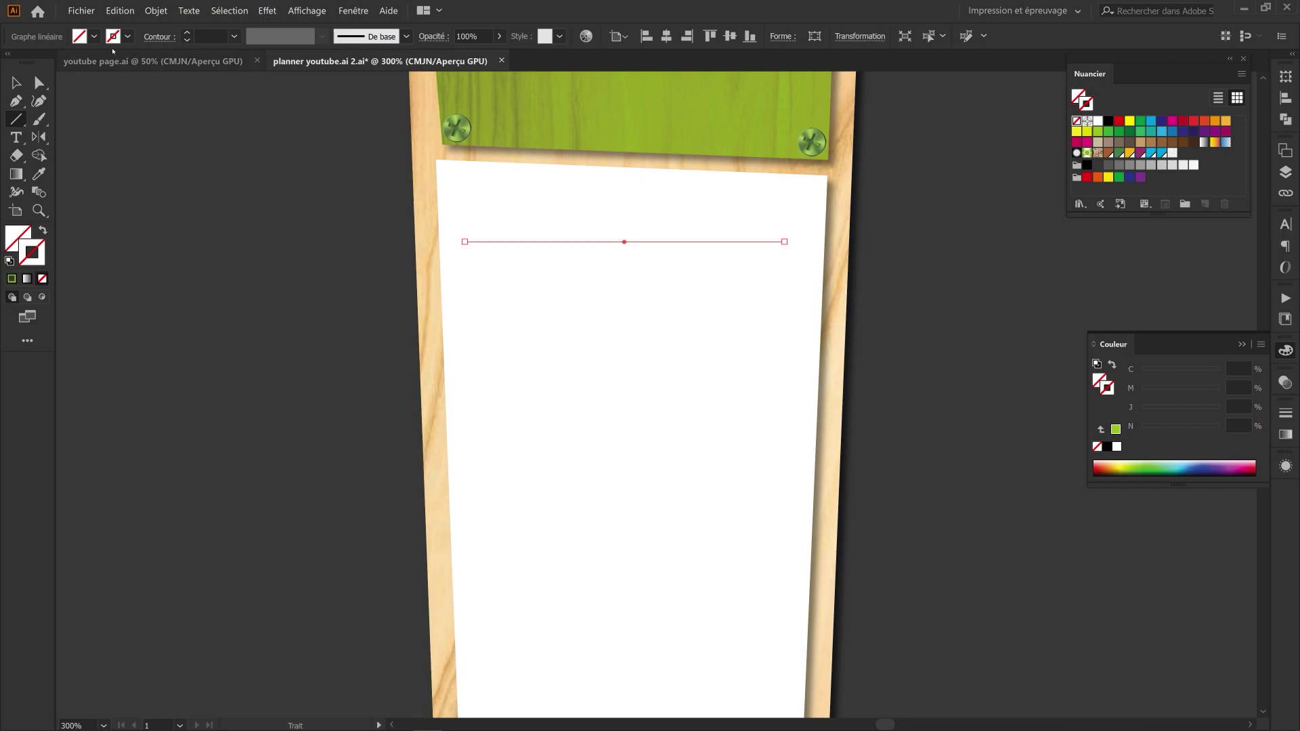
left_click(128, 35)
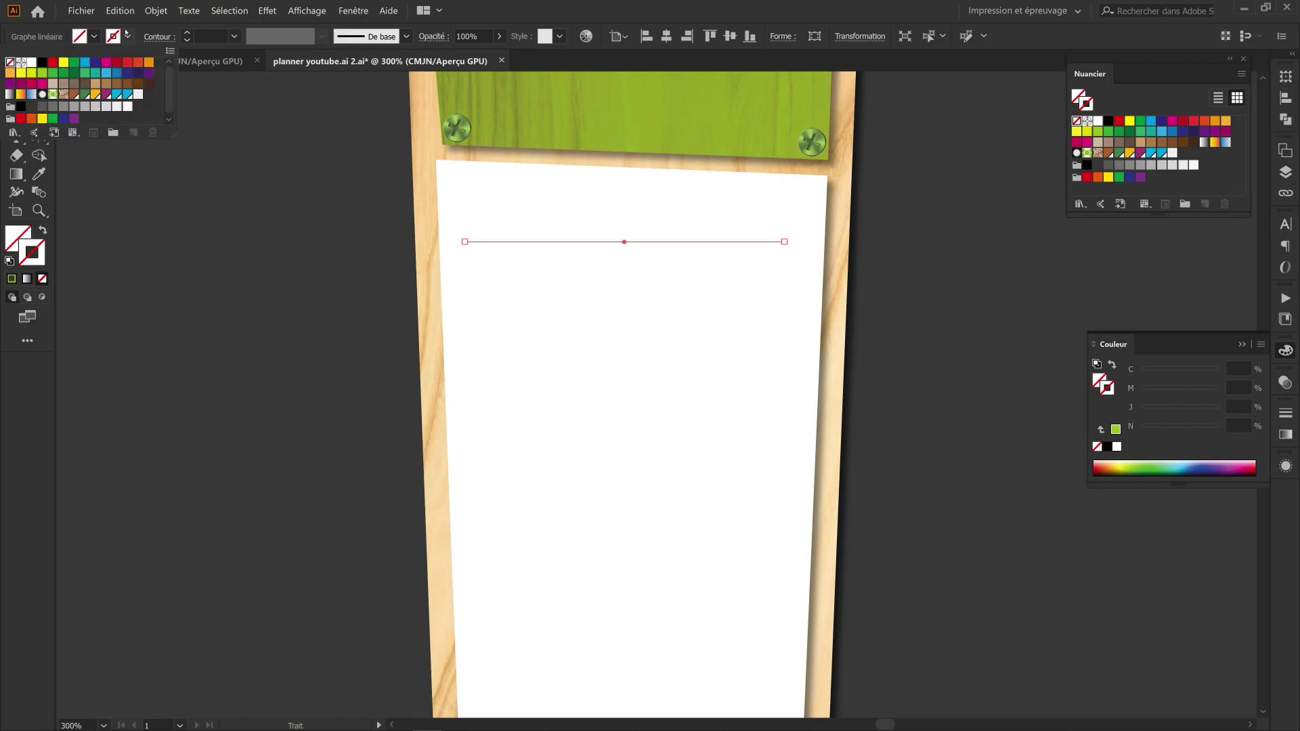
left_click(86, 63)
Step: Apply round caps and round joins to the blue line's stroke and make the stroke dashed
key("v")
left_click(552, 242)
left_click(1287, 415)
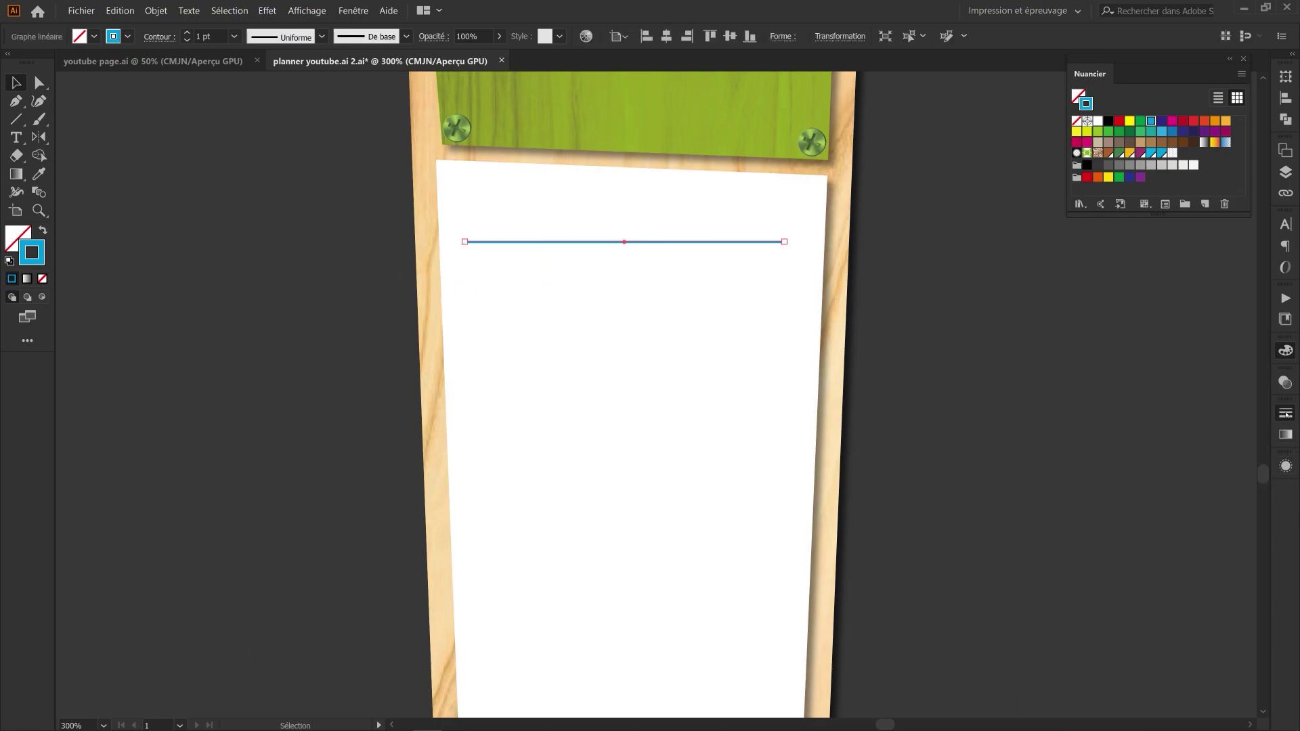
left_click(1167, 452)
left_click(1164, 471)
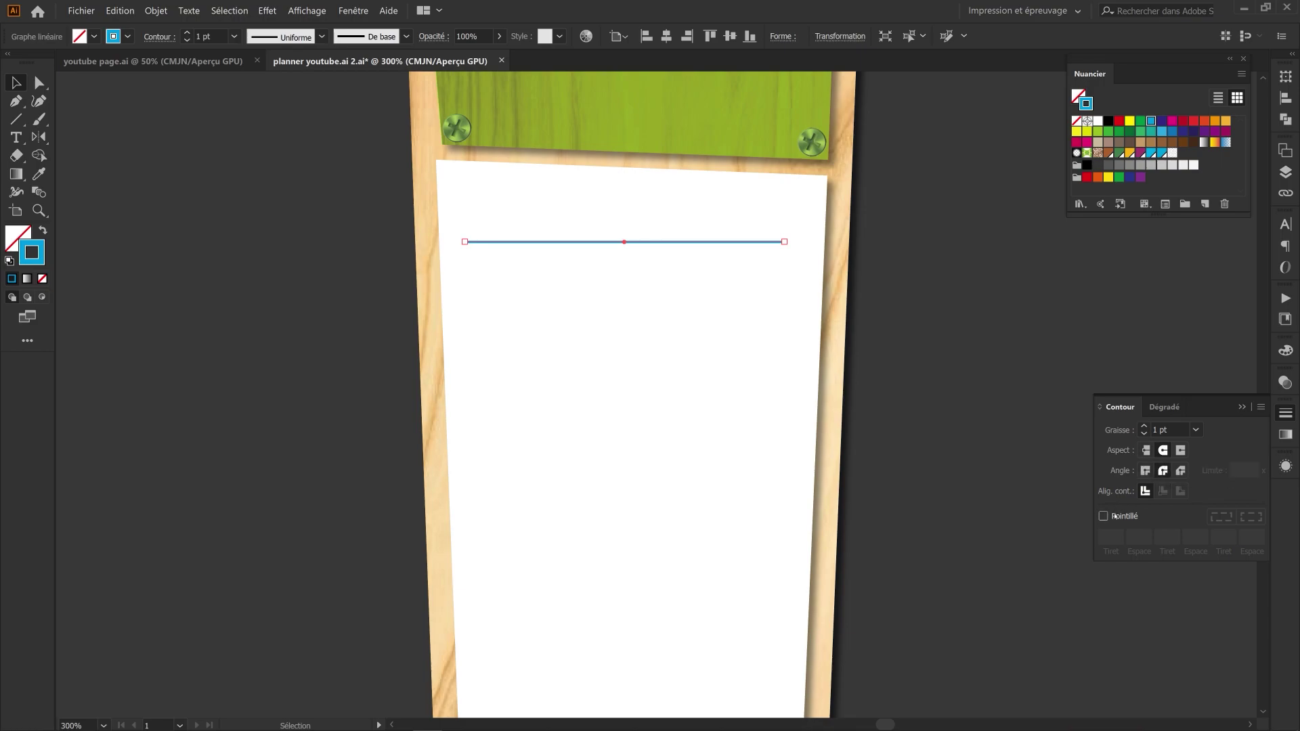
left_click(1170, 430)
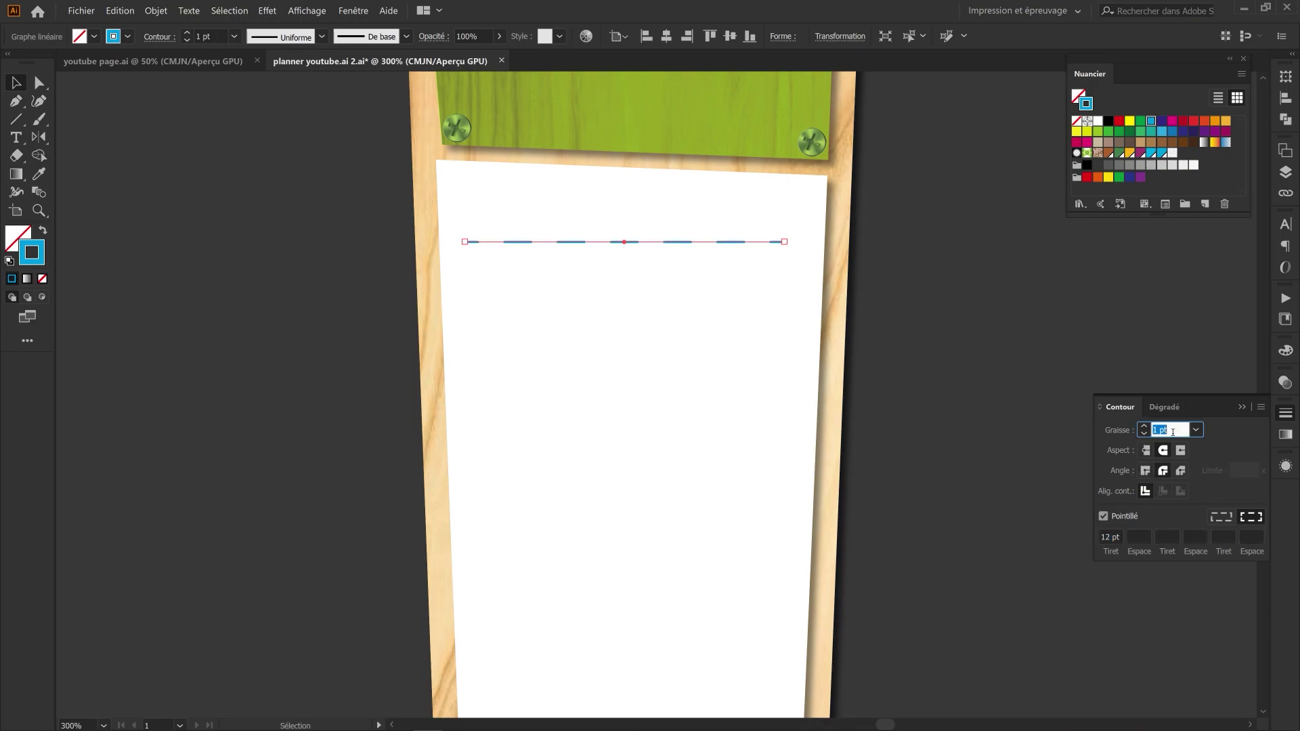
Step: Set the dash length of the blue line's stroke to 6 pt
left_click(1117, 539)
key("Down")
key("Down")
key("Down")
key("Down")
key("Down")
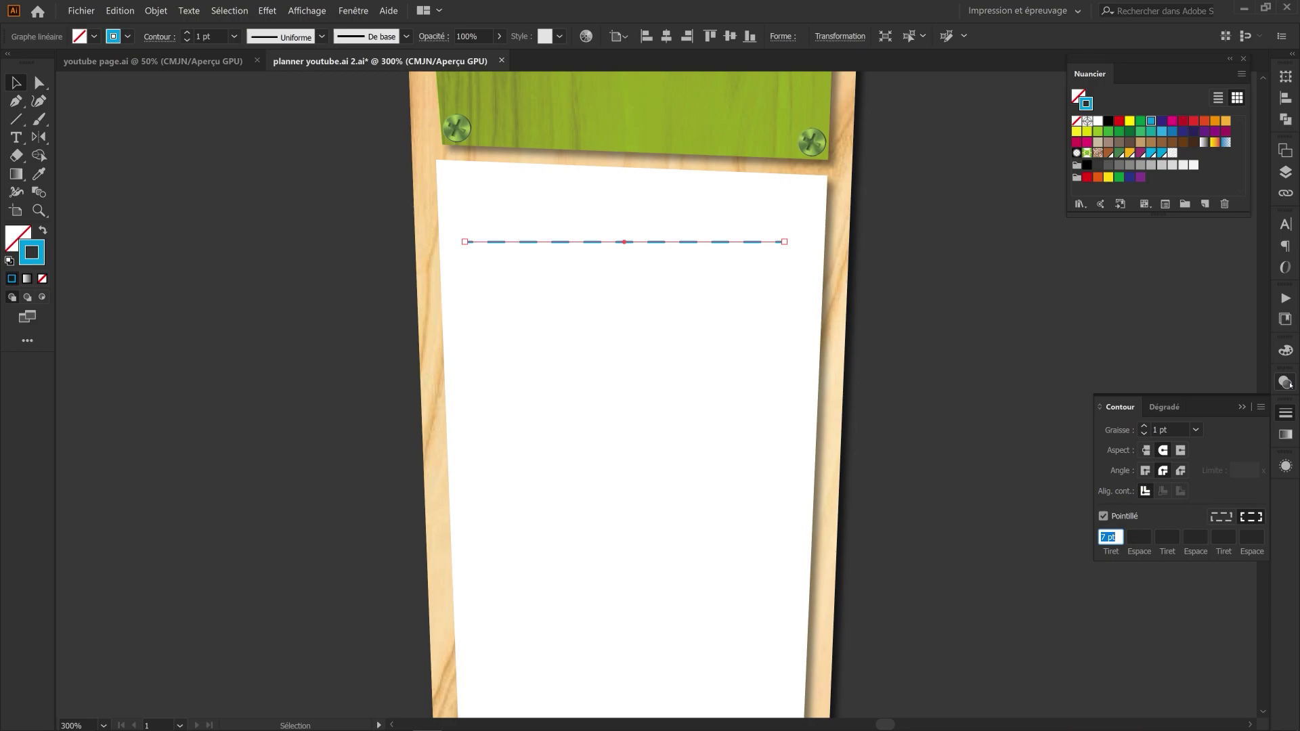
left_click(149, 119)
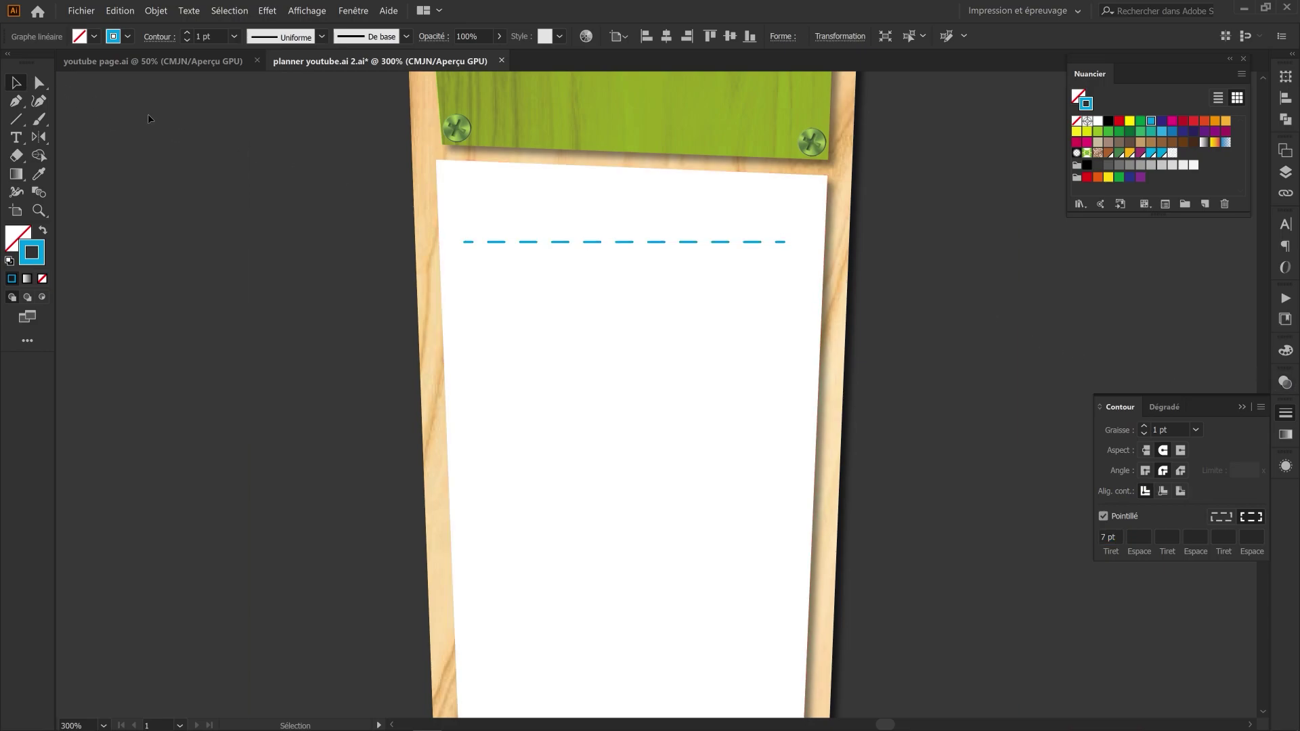
left_click(602, 243)
left_click(1117, 542)
key("Down")
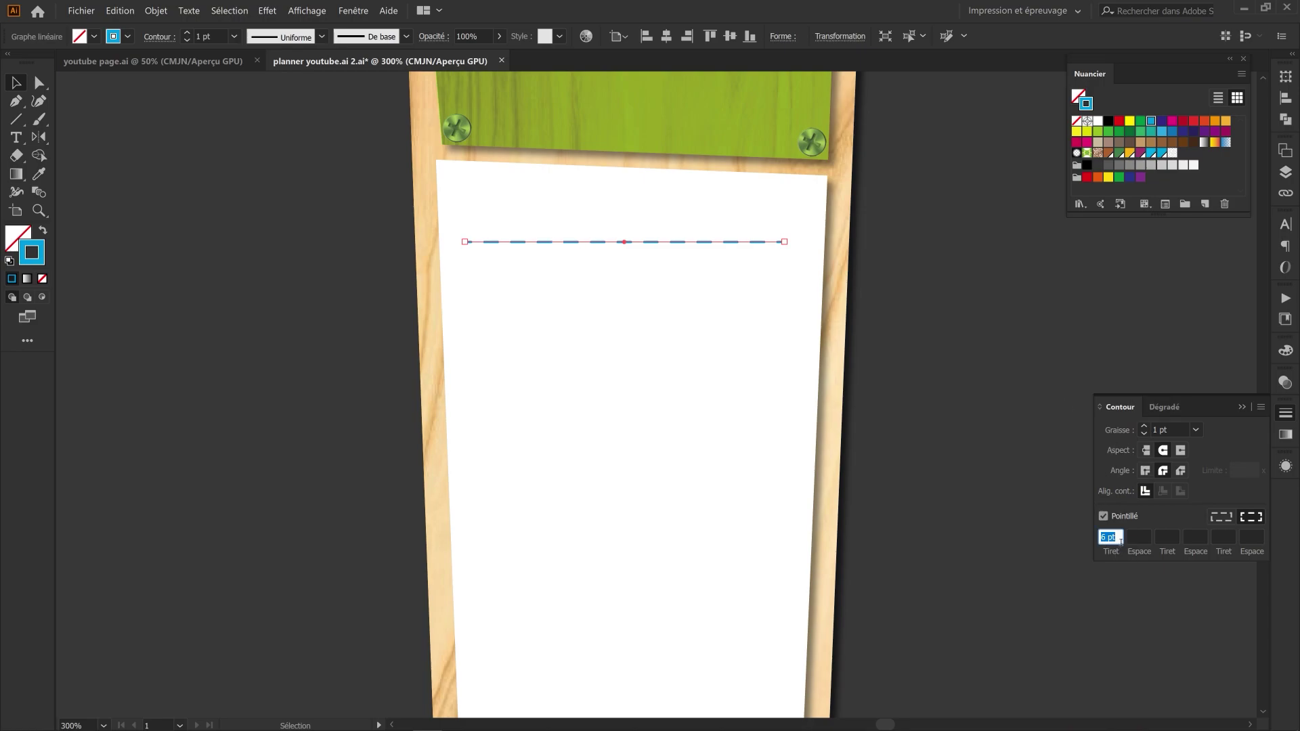
Step: Reduce the dashed line's opacity to 60%
left_click(1286, 382)
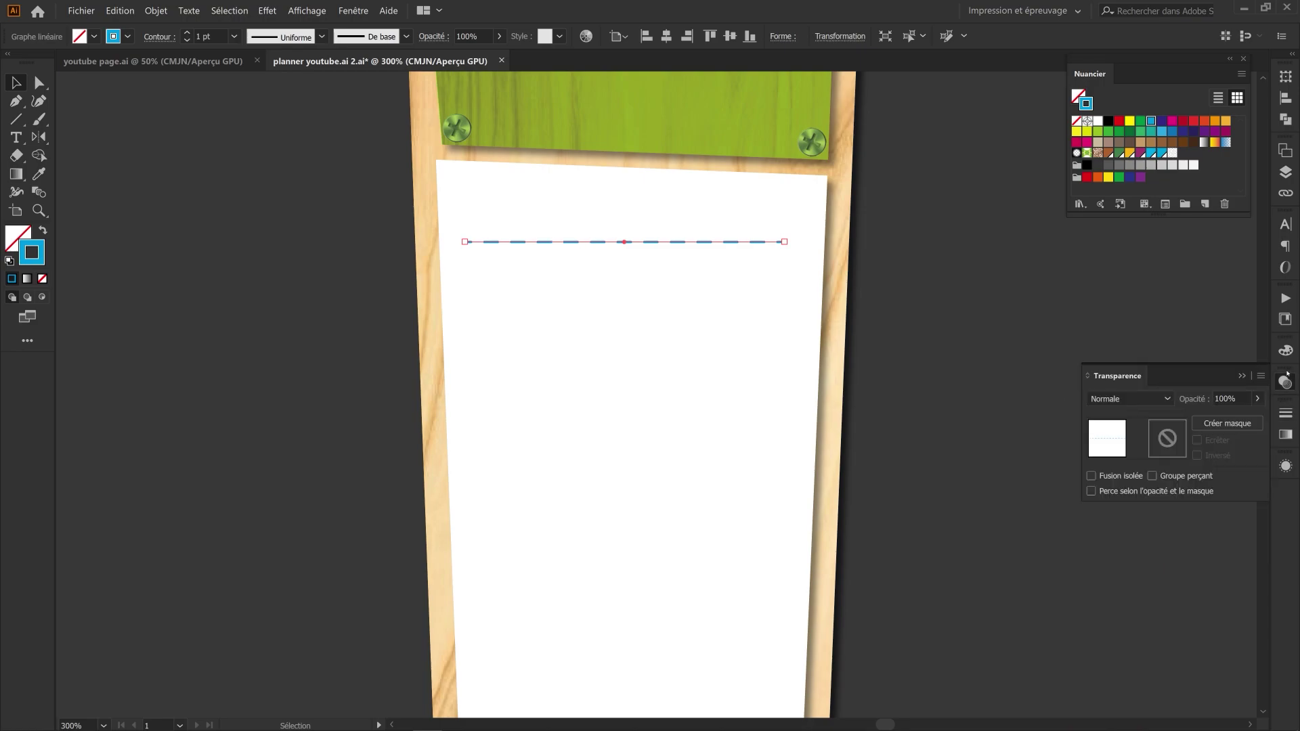
left_click(1258, 399)
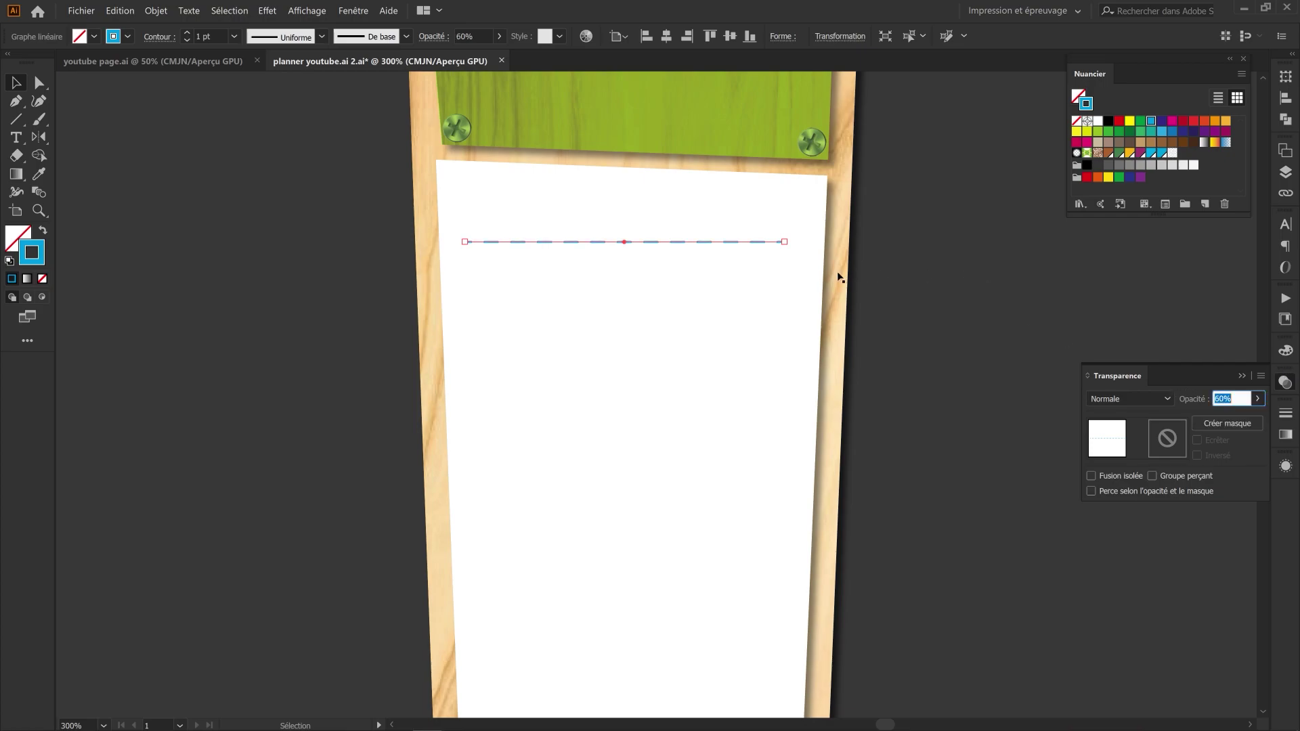
left_click(917, 235)
Step: Duplicate the dashed line downward and repeat the copy to get seven evenly spaced lines on the white panel
left_click_drag(711, 247, 711, 329)
key("ctrl+d")
key("ctrl+d")
key("ctrl+d")
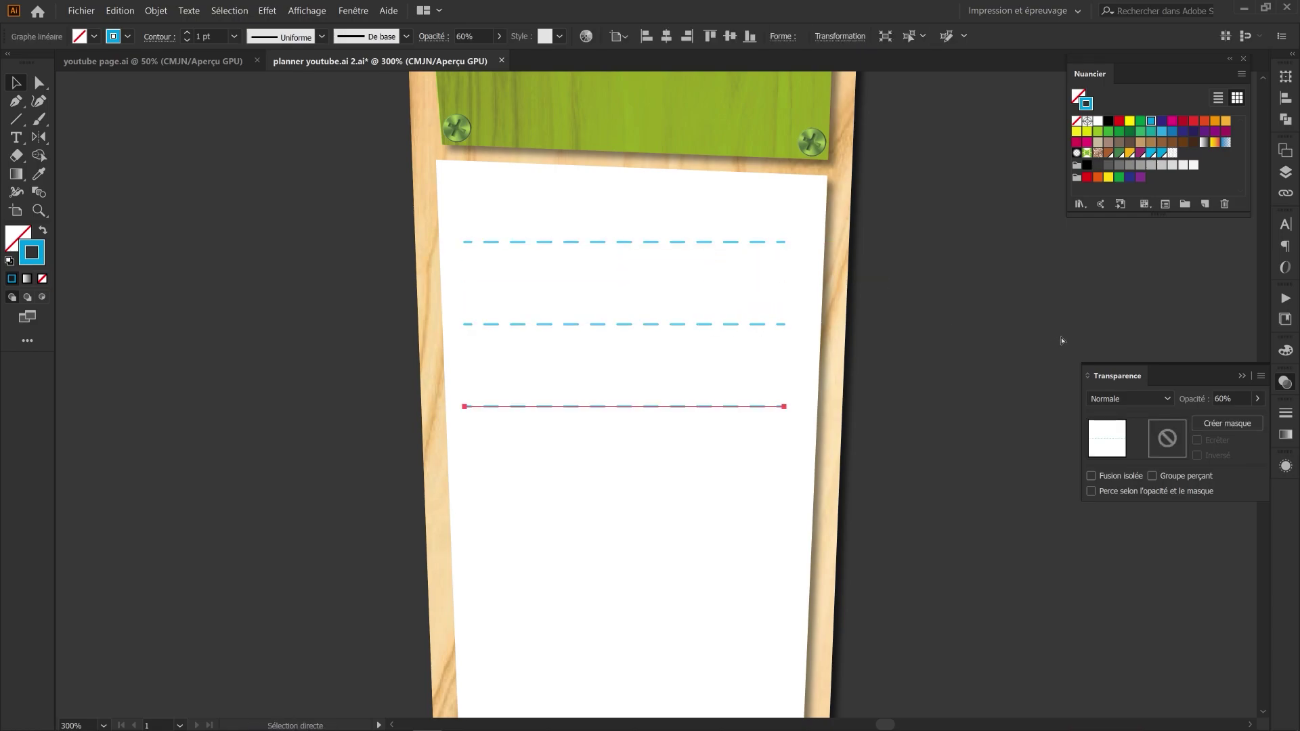
scroll(973, 315, "down", 2)
key("ctrl+d")
key("ctrl+d")
Step: Select all seven dashed lines together and shift them to the right within the white panel
left_click(740, 459, "shift")
left_click(718, 376, "shift")
left_click(717, 294, "shift")
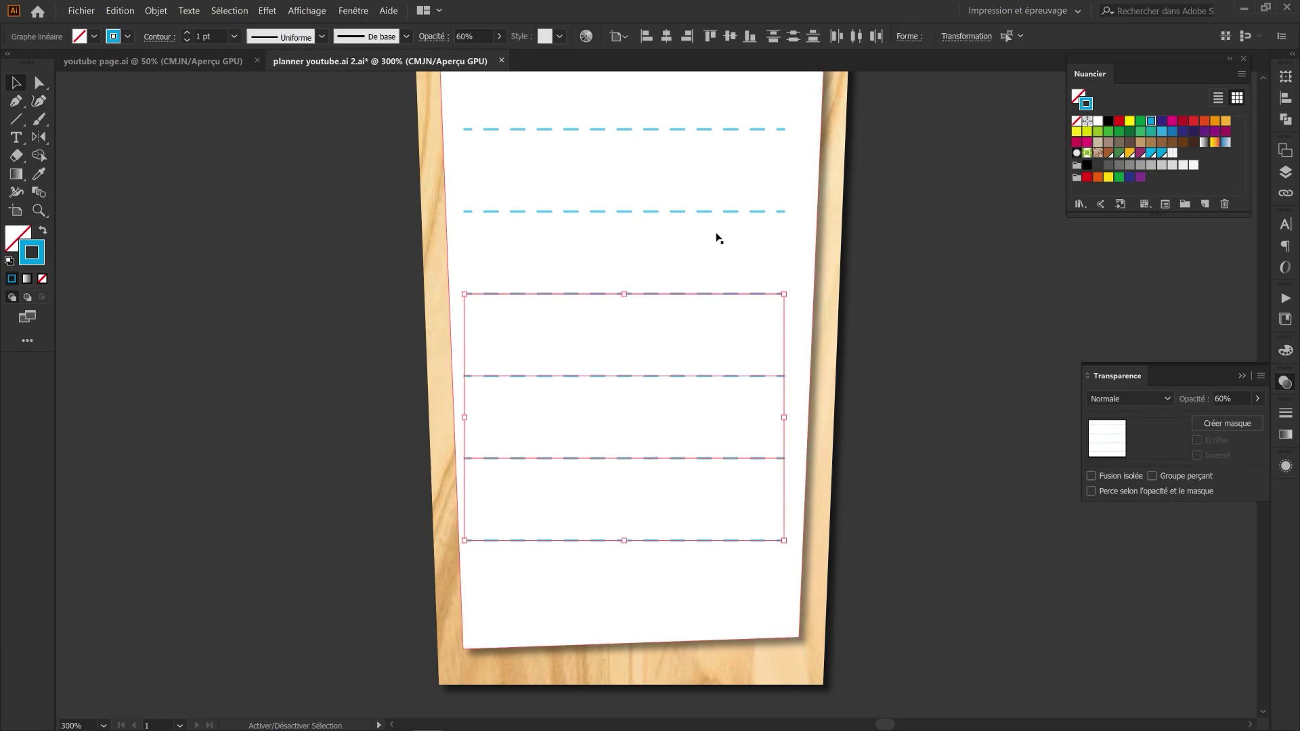
left_click(704, 211, "shift")
scroll(684, 201, "up", 4)
left_click(705, 195, "shift")
left_click(705, 275, "shift")
scroll(717, 324, "down", 1)
left_click_drag(654, 476, 678, 504)
key("Right")
key("Right")
key("Right")
key("Right")
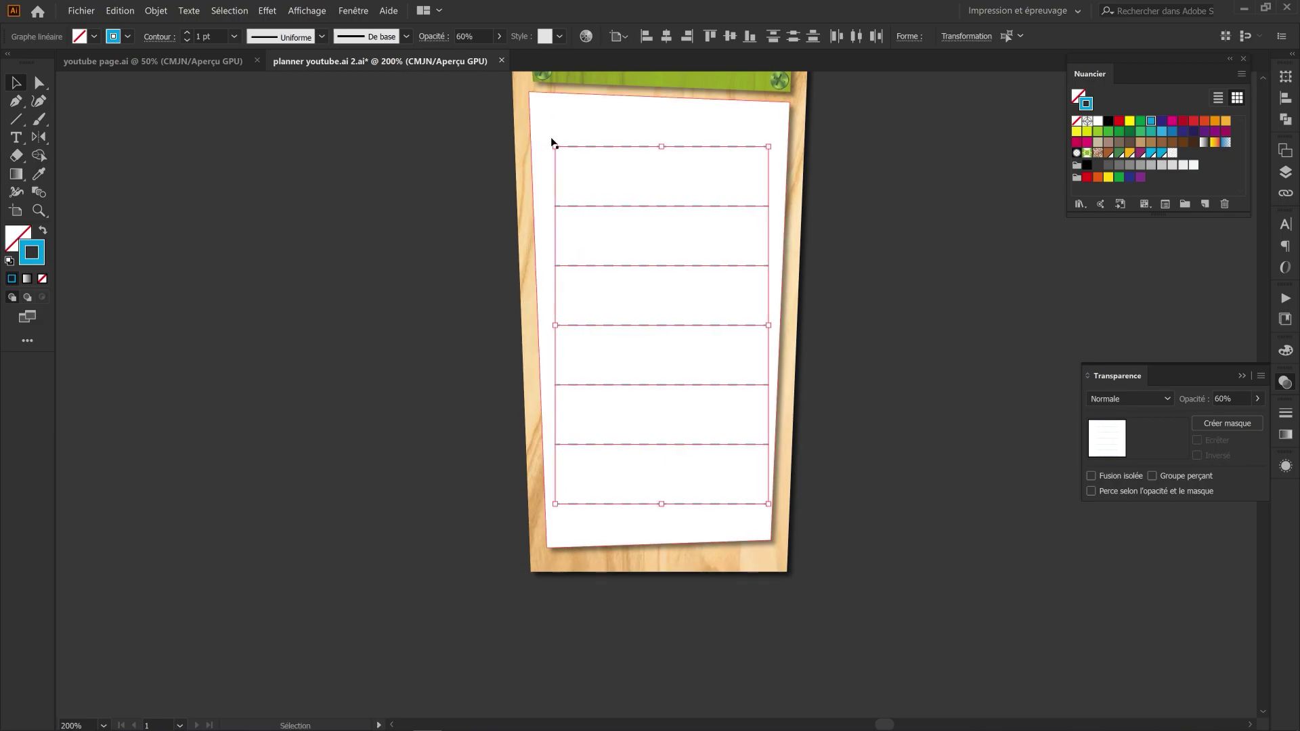
Step: Move the set of dashed lines slightly up so they sit balanced inside the white panel
key("a")
left_click_drag(554, 147, 552, 136)
key("v")
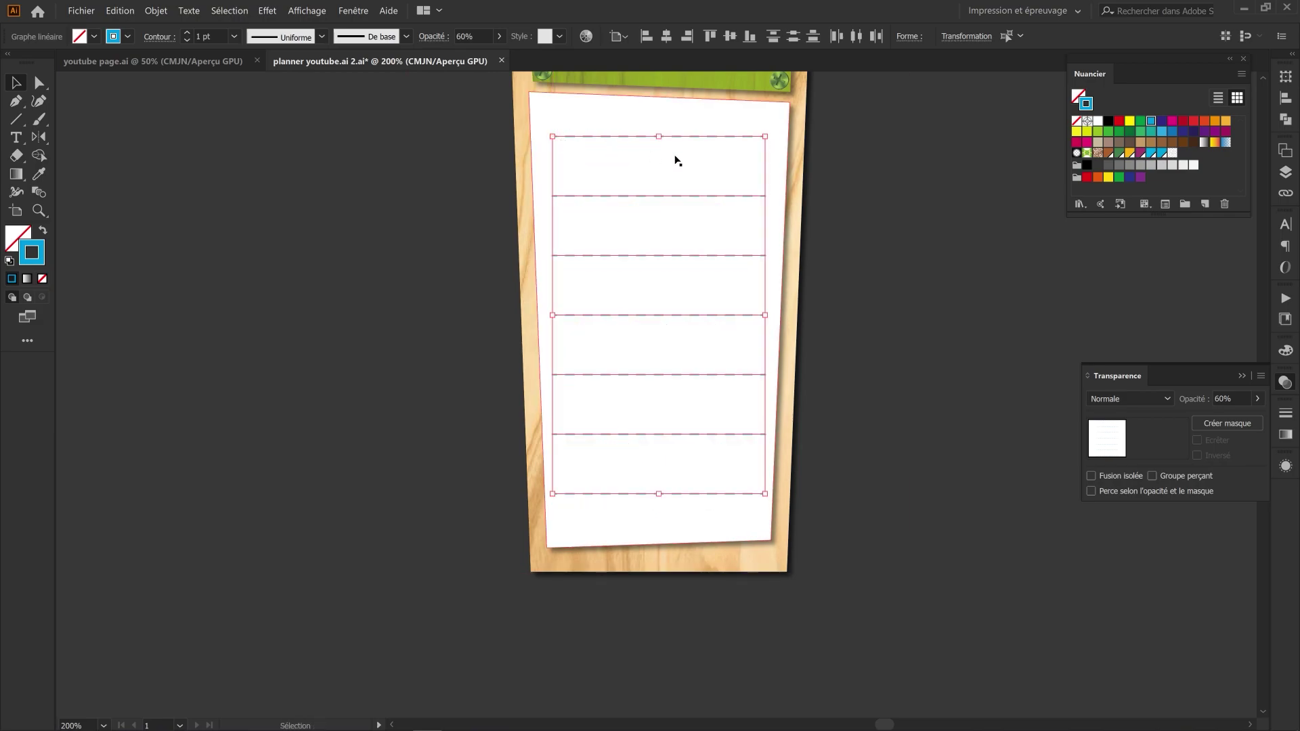
left_click(905, 198)
scroll(889, 220, "down", 3)
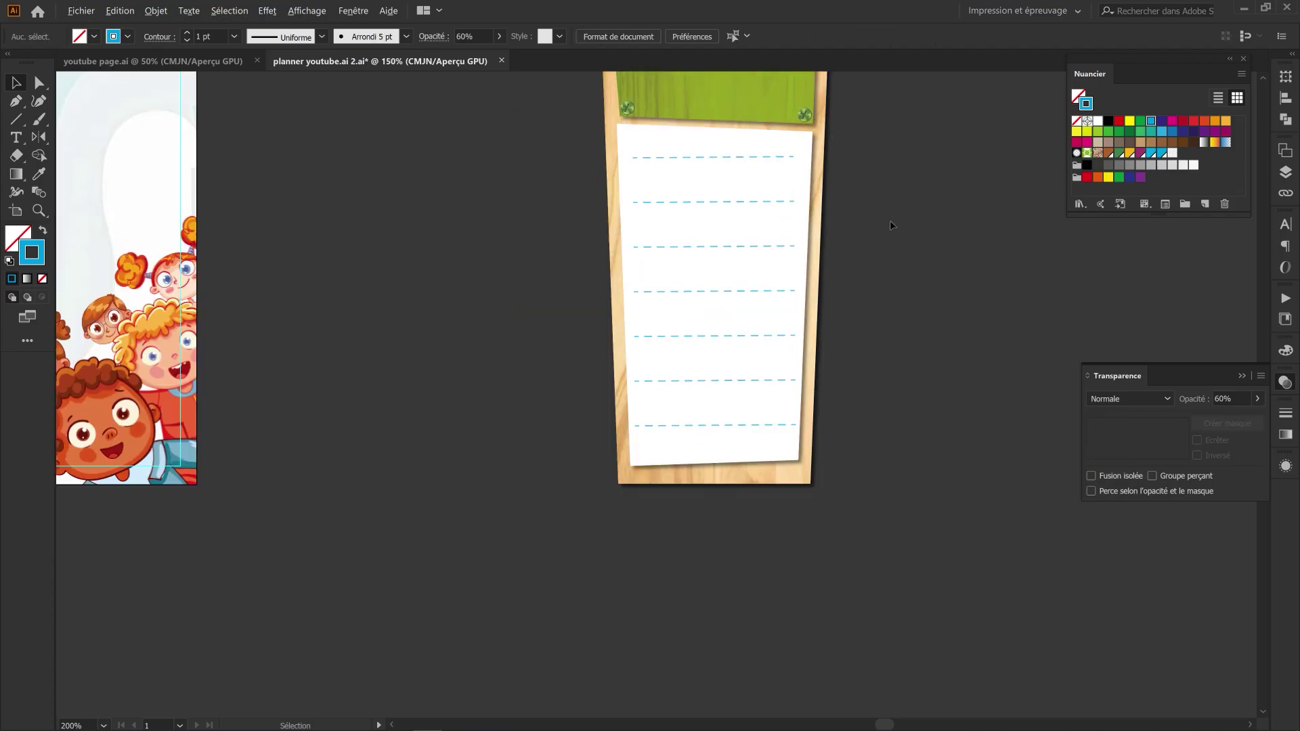
Step: Add the text "JANUARY" on the empty area beside the cover and set its font to Bangers Regular
left_click_drag(905, 216, 920, 280)
left_click(16, 137)
left_click(660, 240)
scroll(664, 241, "up", 2)
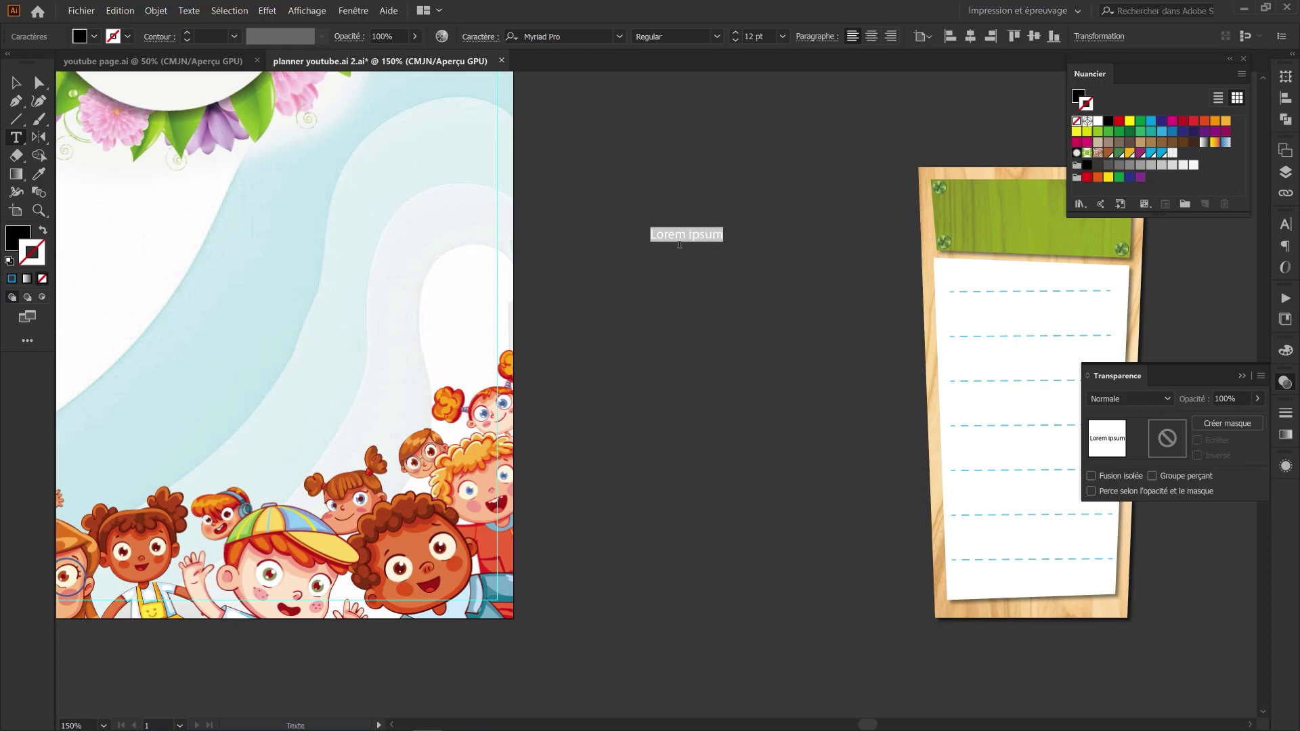
type("JANU")
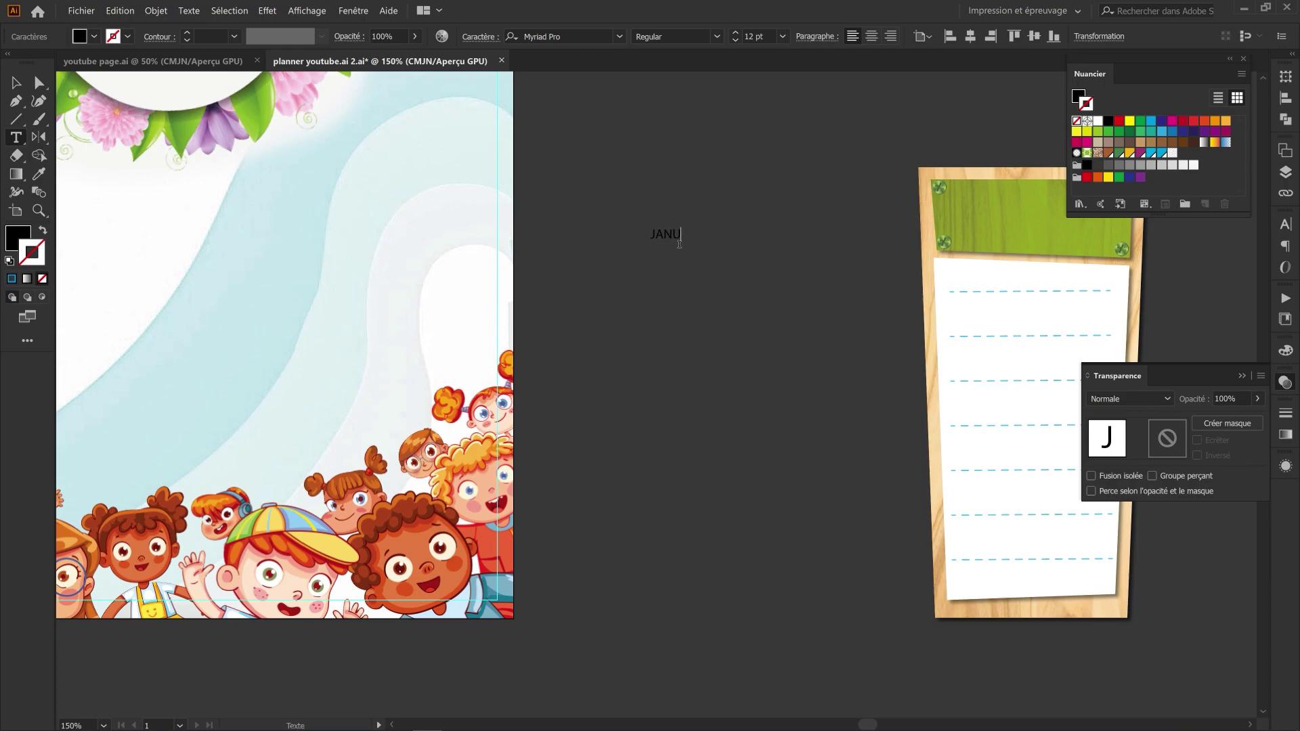
key("Escape")
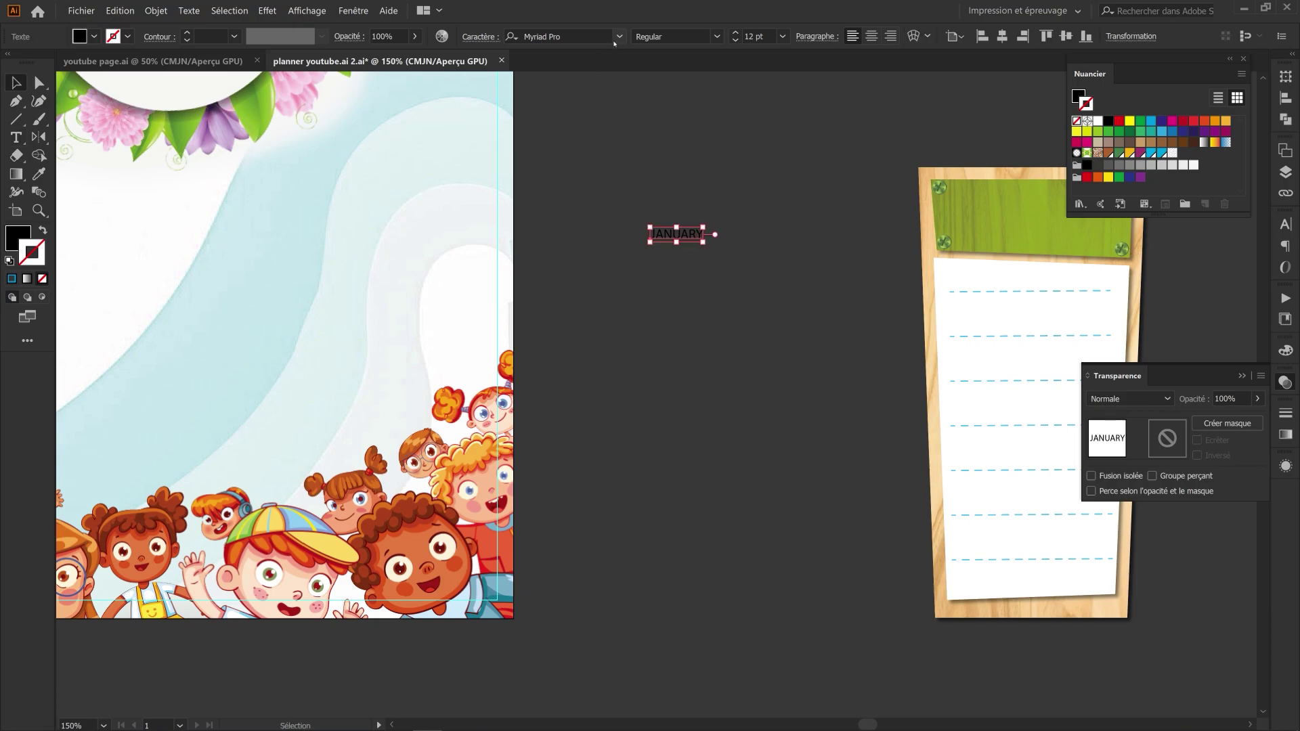
left_click(619, 36)
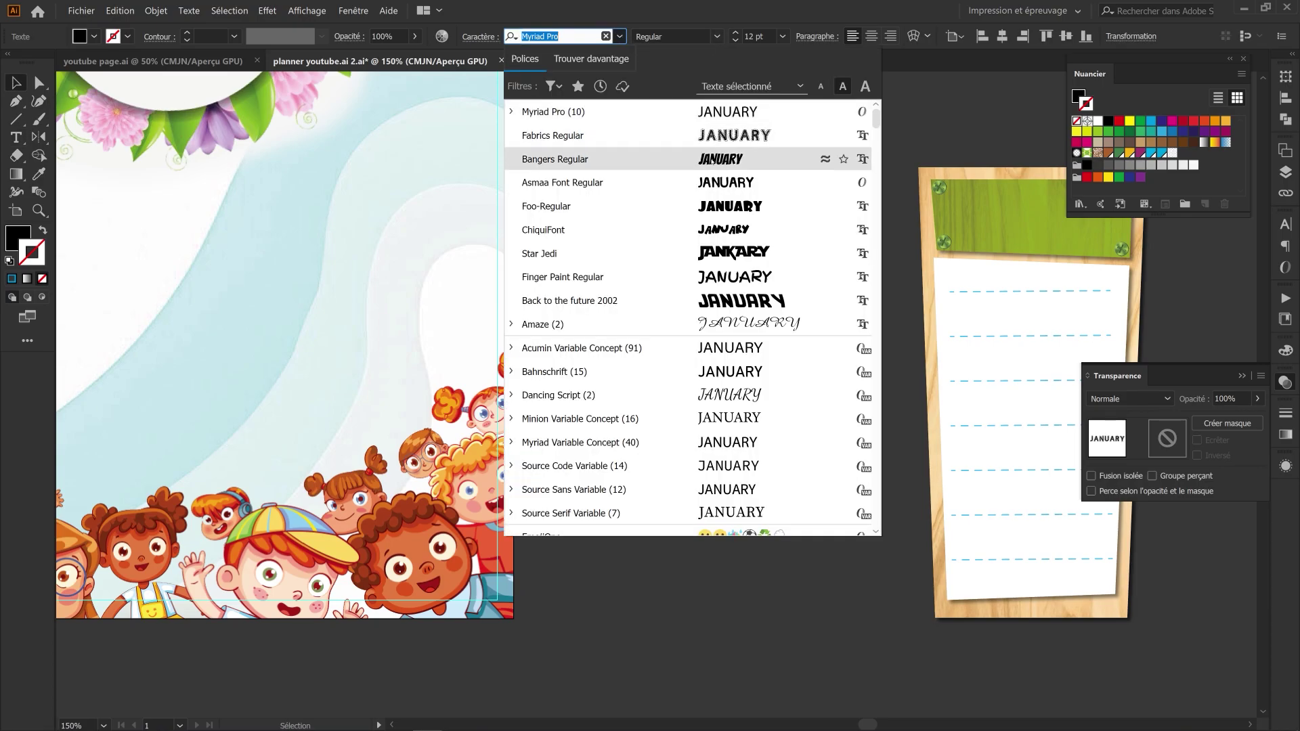
left_click(711, 159)
left_click(671, 236)
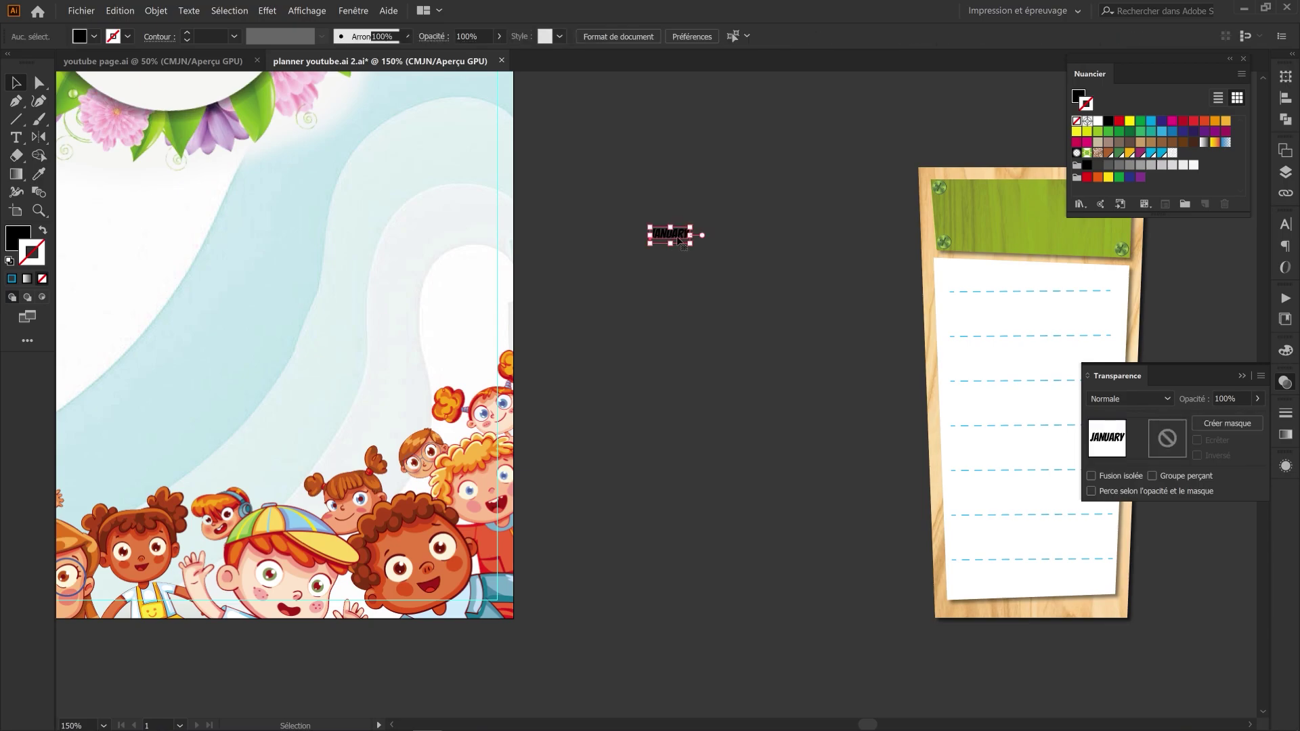
Step: Place the JANUARY text on the green panel, enlarge it to about 47.32 pt and tilt it to match the panel
left_click_drag(775, 244, 844, 235)
scroll(826, 232, "up", 2)
left_click_drag(769, 236, 780, 235)
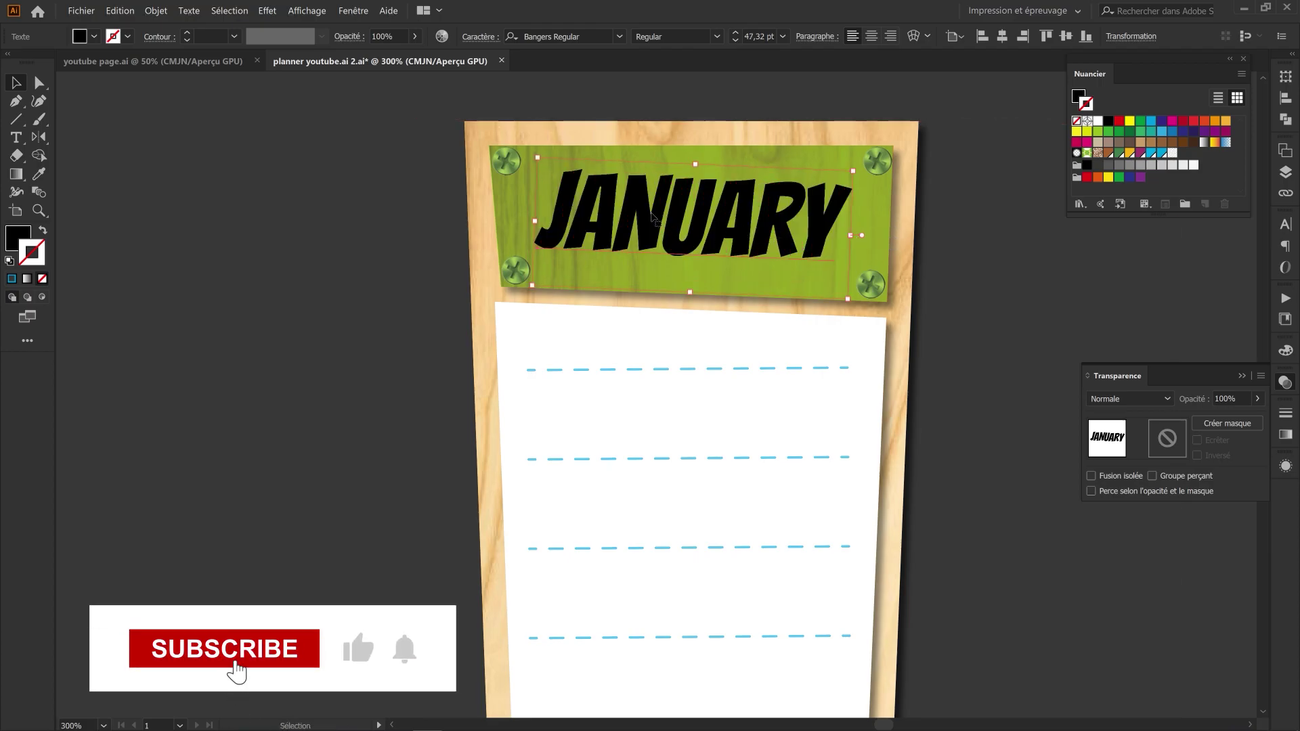
Step: Fill the JANUARY text with white
scroll(671, 220, "down", 1)
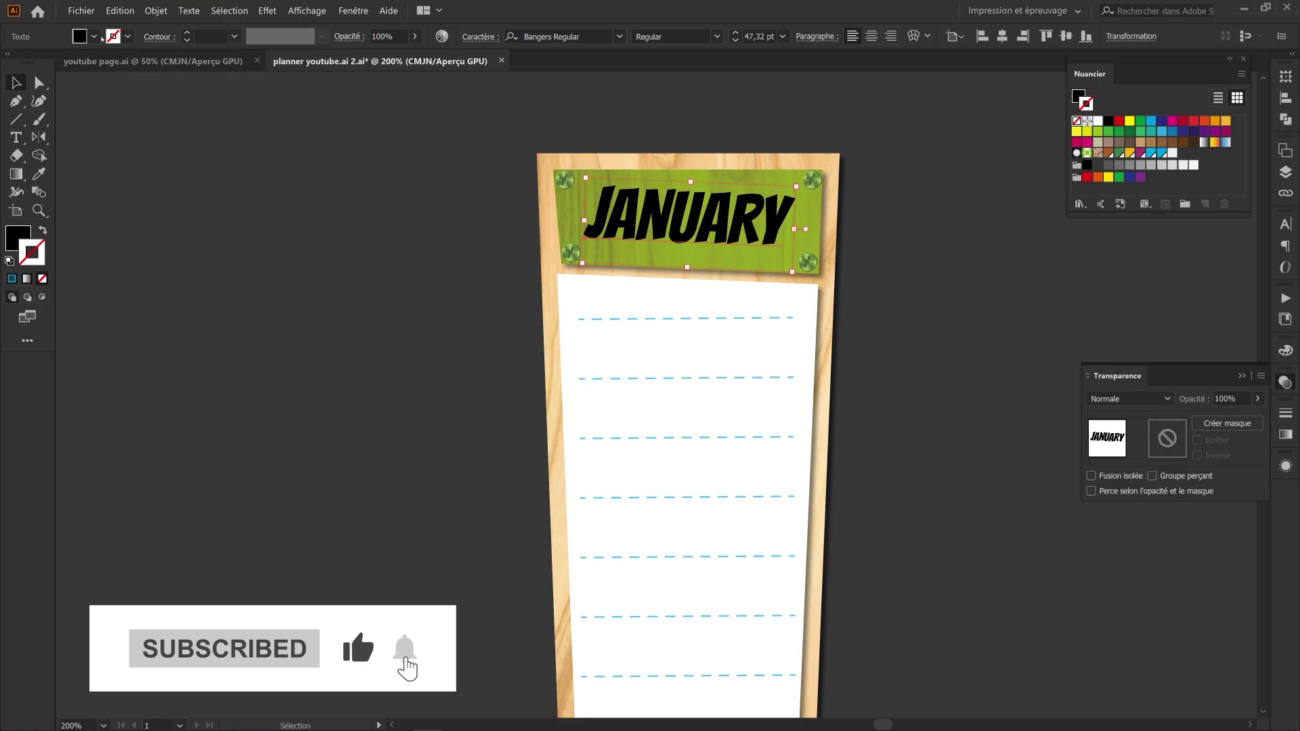
left_click(94, 37)
left_click(27, 62)
left_click(321, 173)
Step: Recolour the JANUARY text dark grey and offset a white copy slightly up and left over it as a shadow effect
left_click(627, 215)
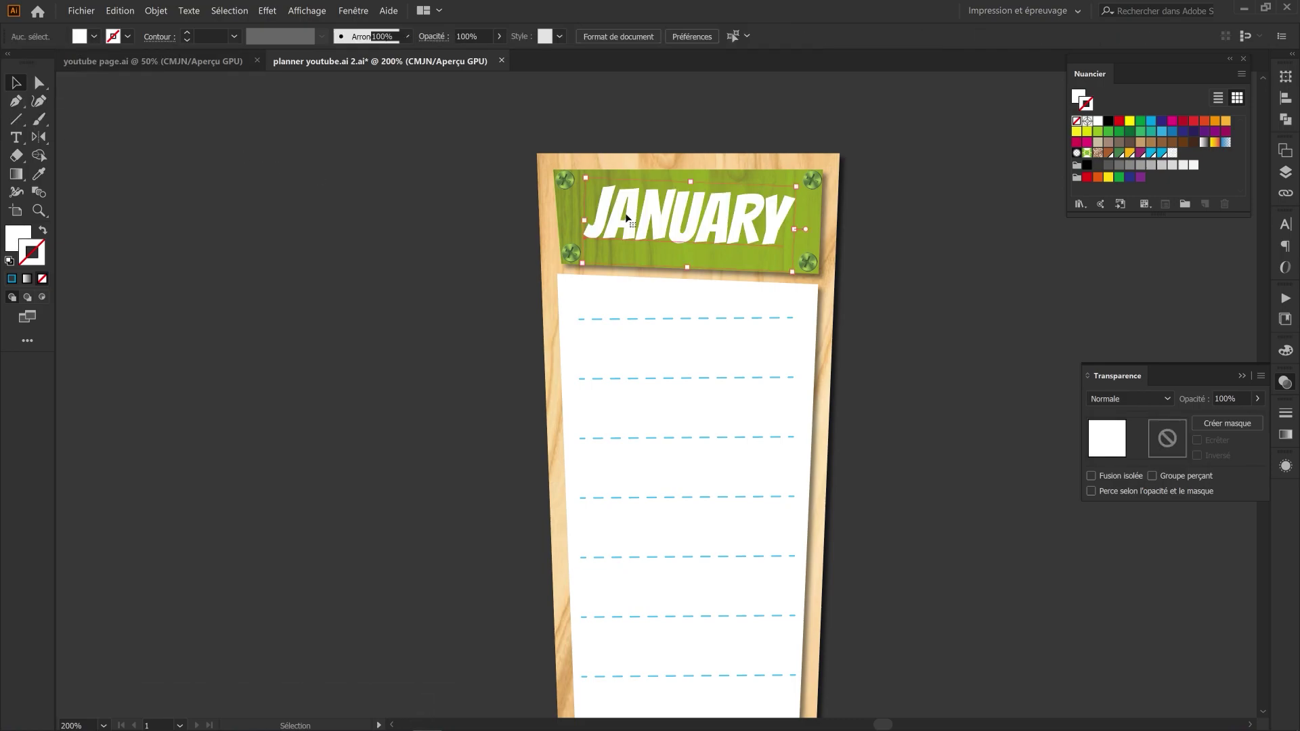
left_click(95, 36)
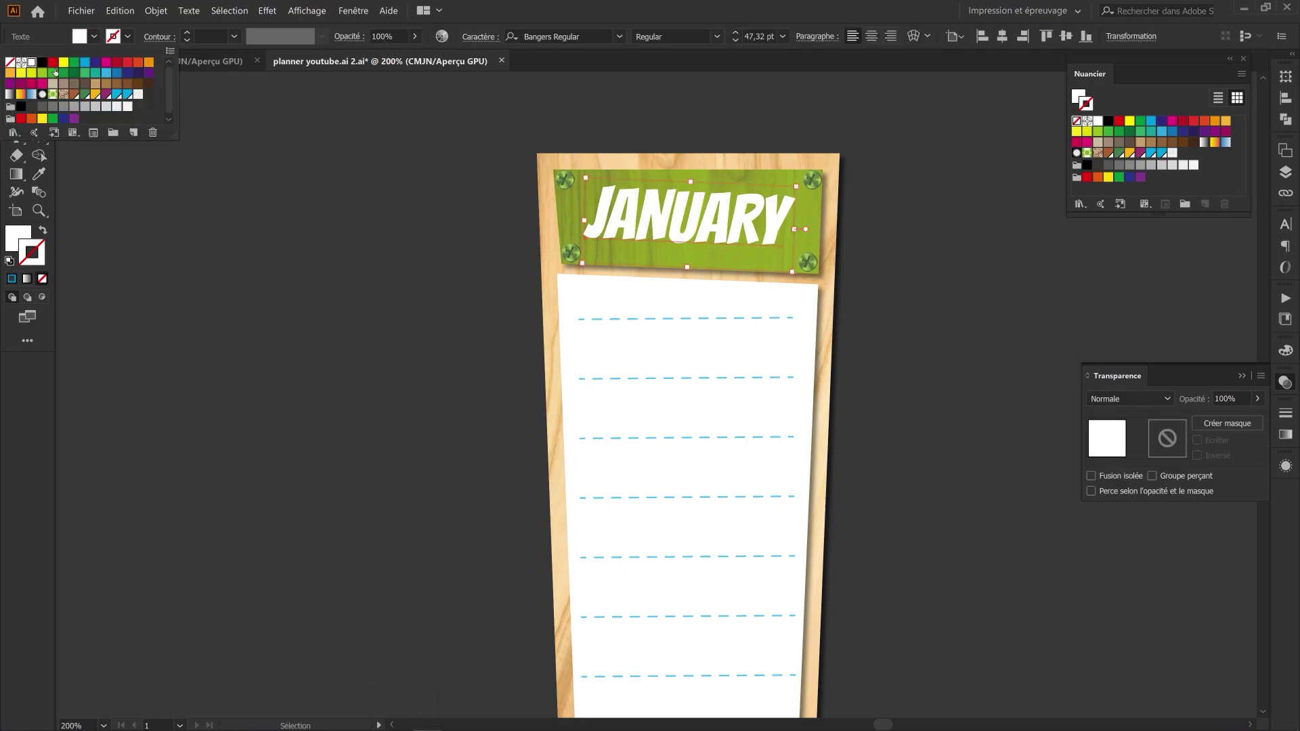
left_click(43, 107)
left_click(316, 184)
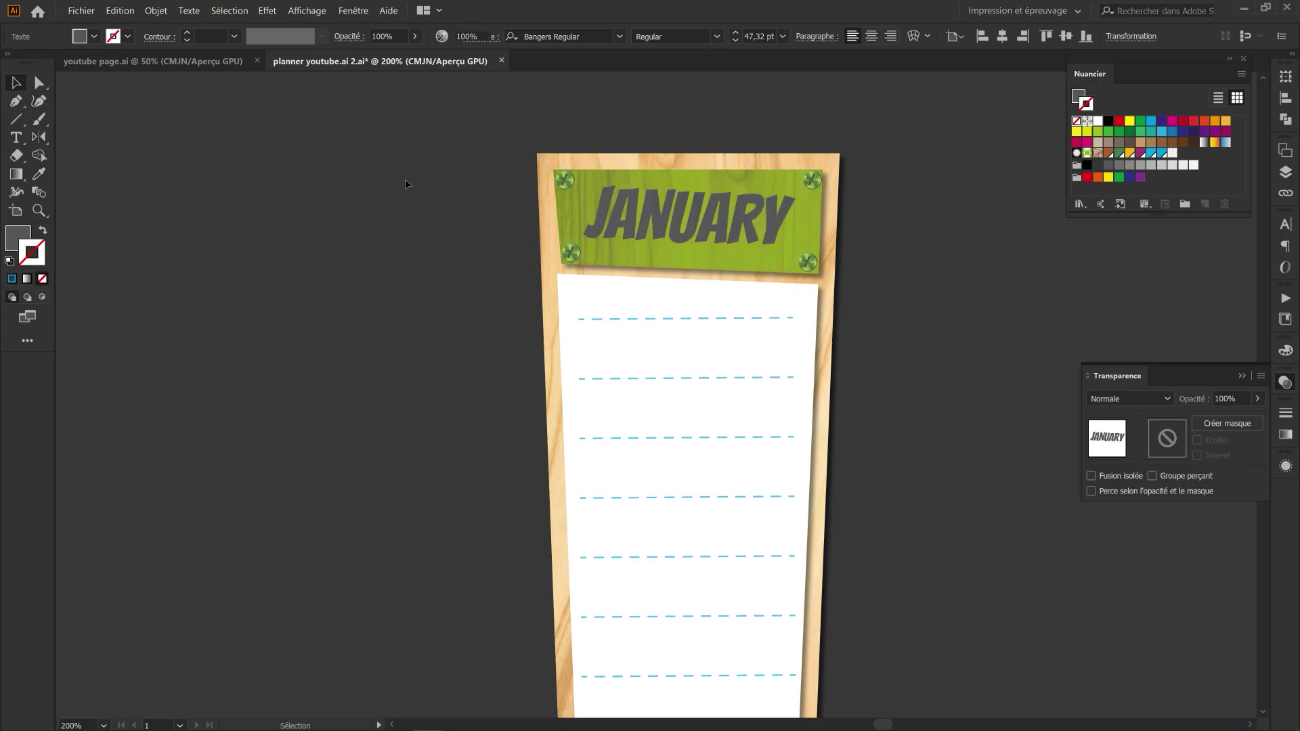
key("ctrl+z")
key("ctrl+z")
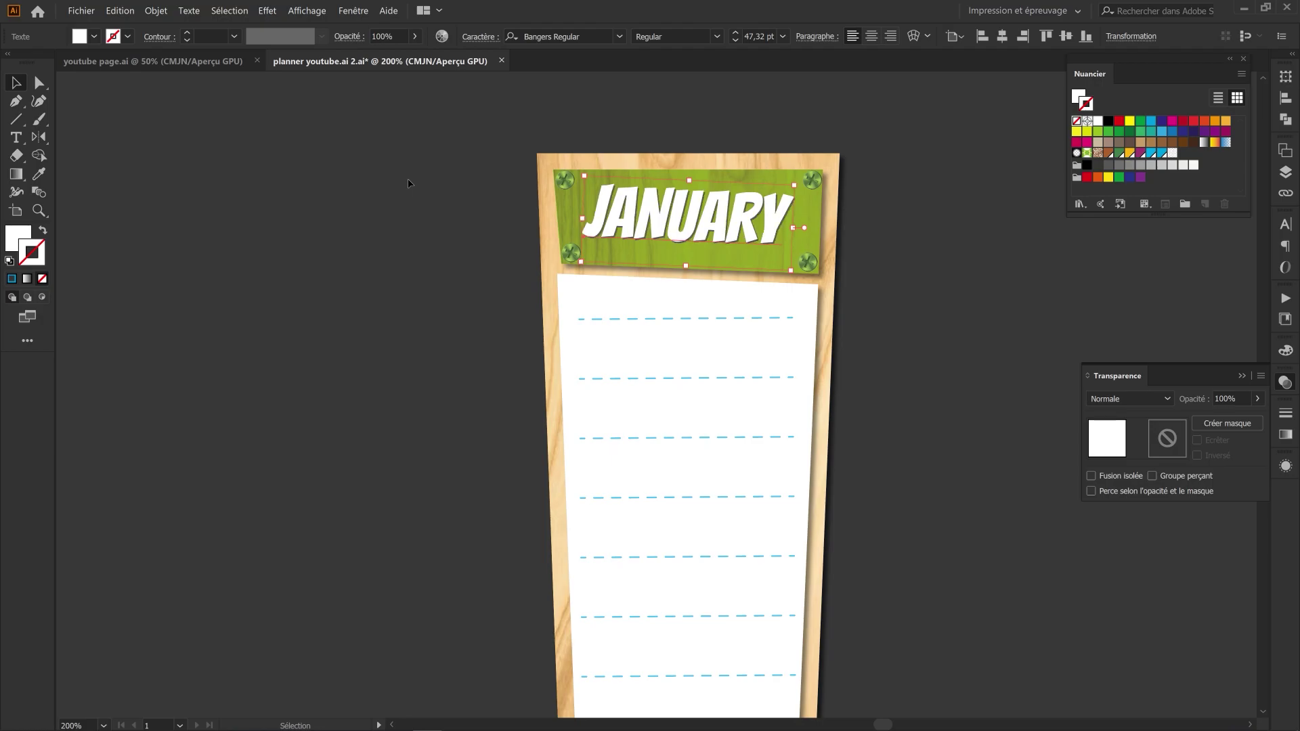
left_click(458, 182)
Step: Select the whole January sign with its panels, lines, screws and text, and group it
scroll(458, 181, "down", 2)
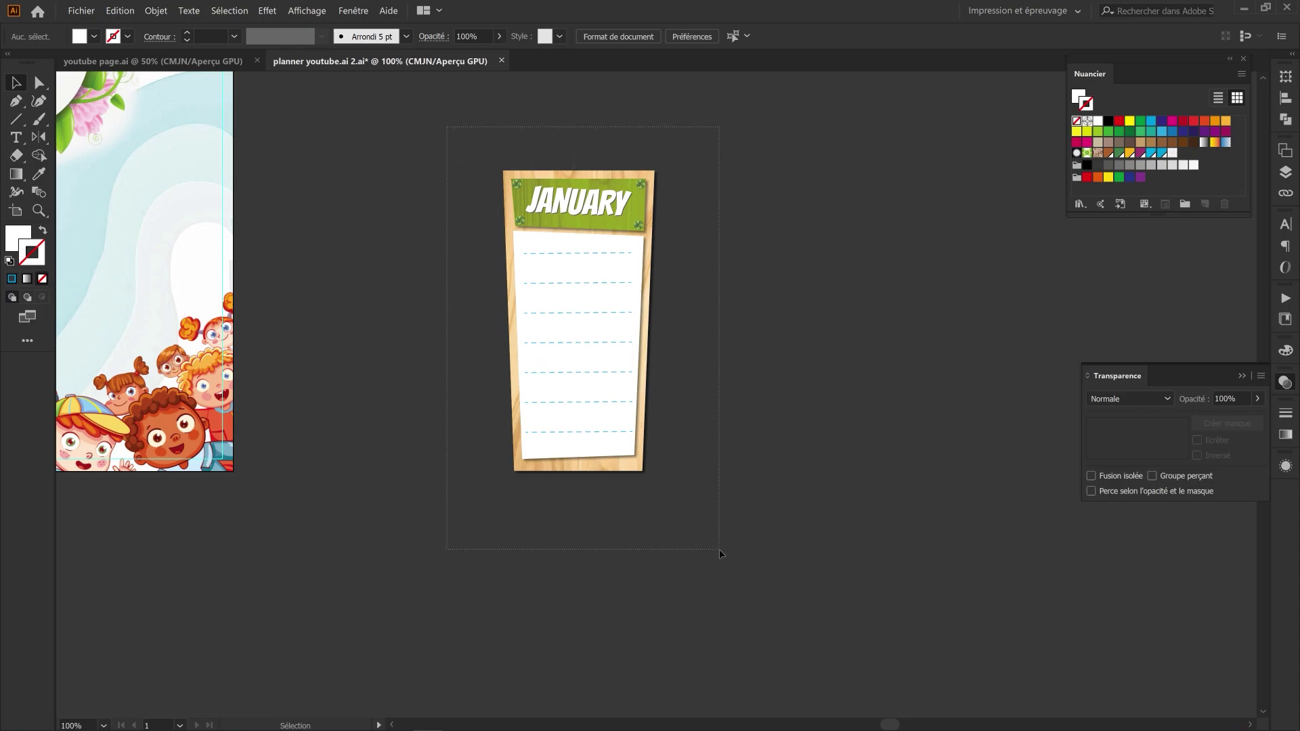
left_click_drag(719, 550, 719, 549)
key("ctrl+x")
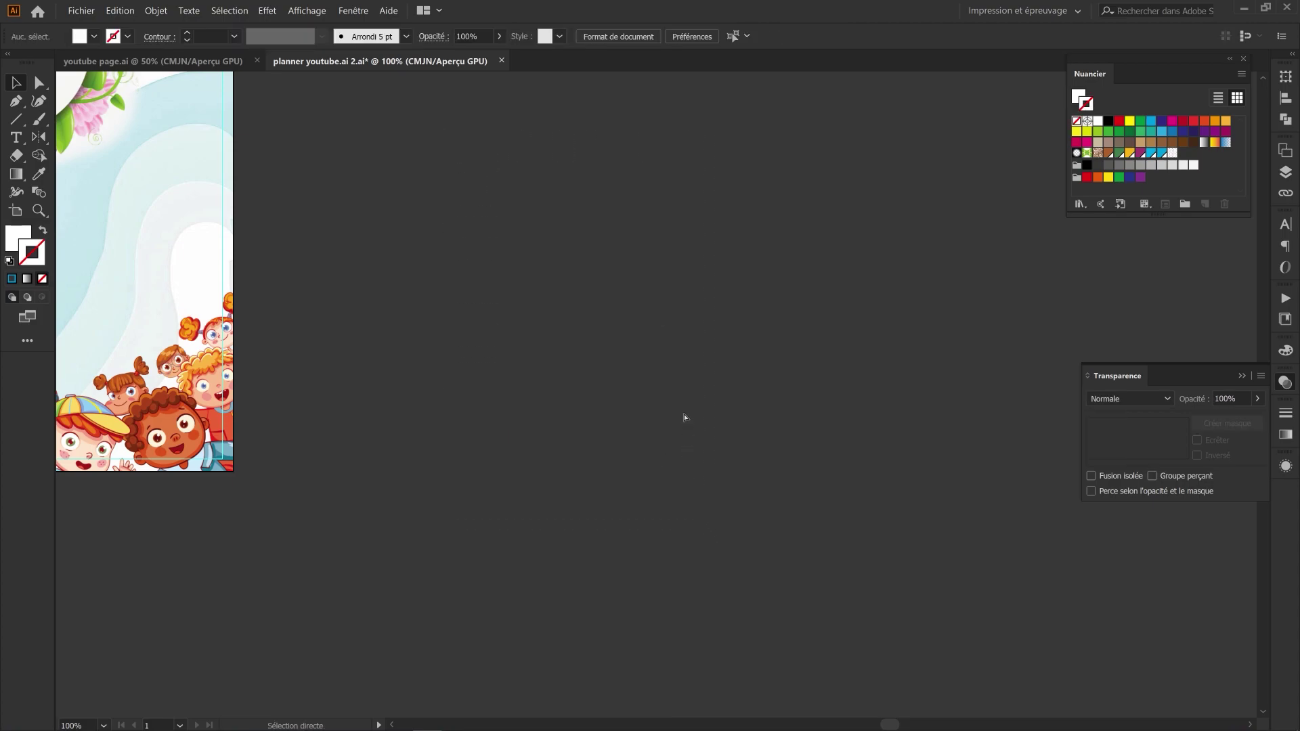
key("ctrl+z")
left_click(578, 256)
right_click(578, 254)
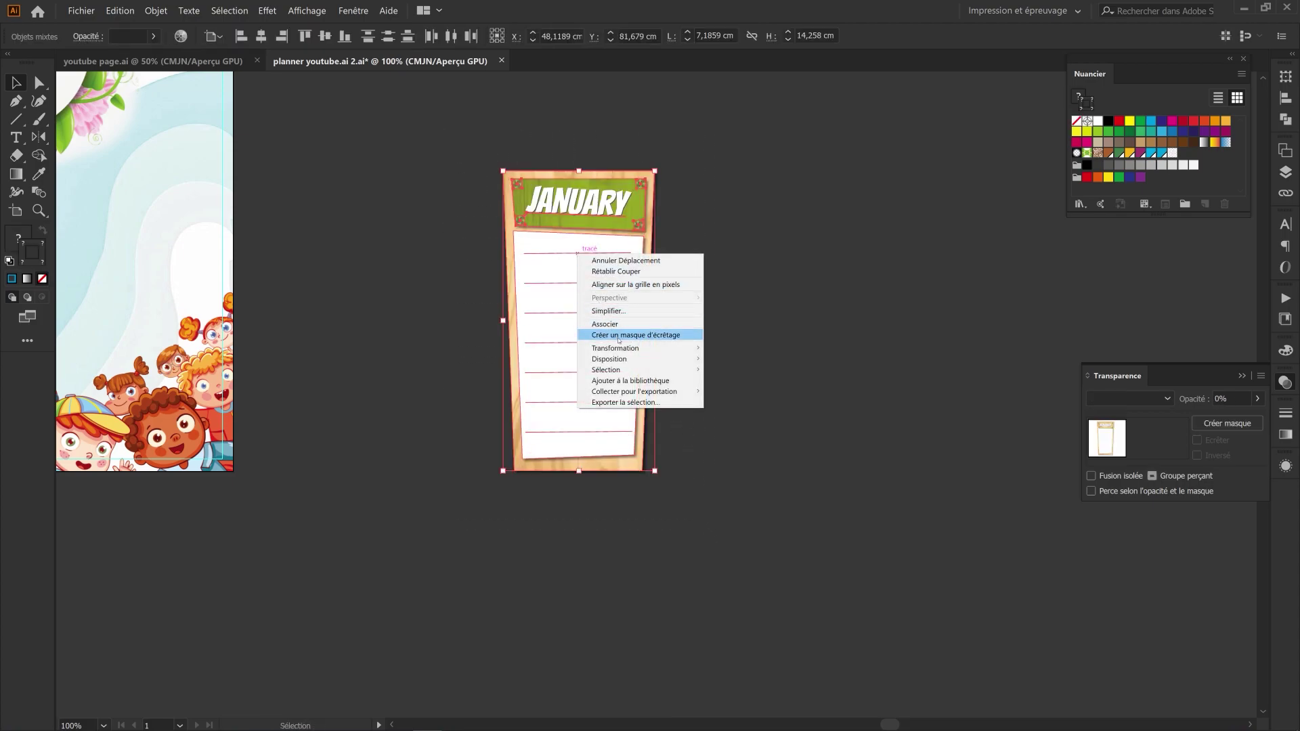
left_click(633, 325)
Step: Move the January sign onto the cover below the floral frame and add a copy beside it, tilted clockwise
left_click(558, 294)
mouse_move(566, 275)
left_mouse_down()
mouse_move(504, 251)
mouse_move(562, 252)
left_mouse_up()
left_click_drag(569, 285, 432, 318)
left_click_drag(423, 314, 680, 249)
left_click_drag(641, 299, 545, 299)
left_click(570, 296)
left_click(636, 308)
left_click(557, 300, "shift")
key("ctrl+shift+a")
Step: Scale down the tilted sign on the cover's right side and adjust its rotation
left_click(684, 325)
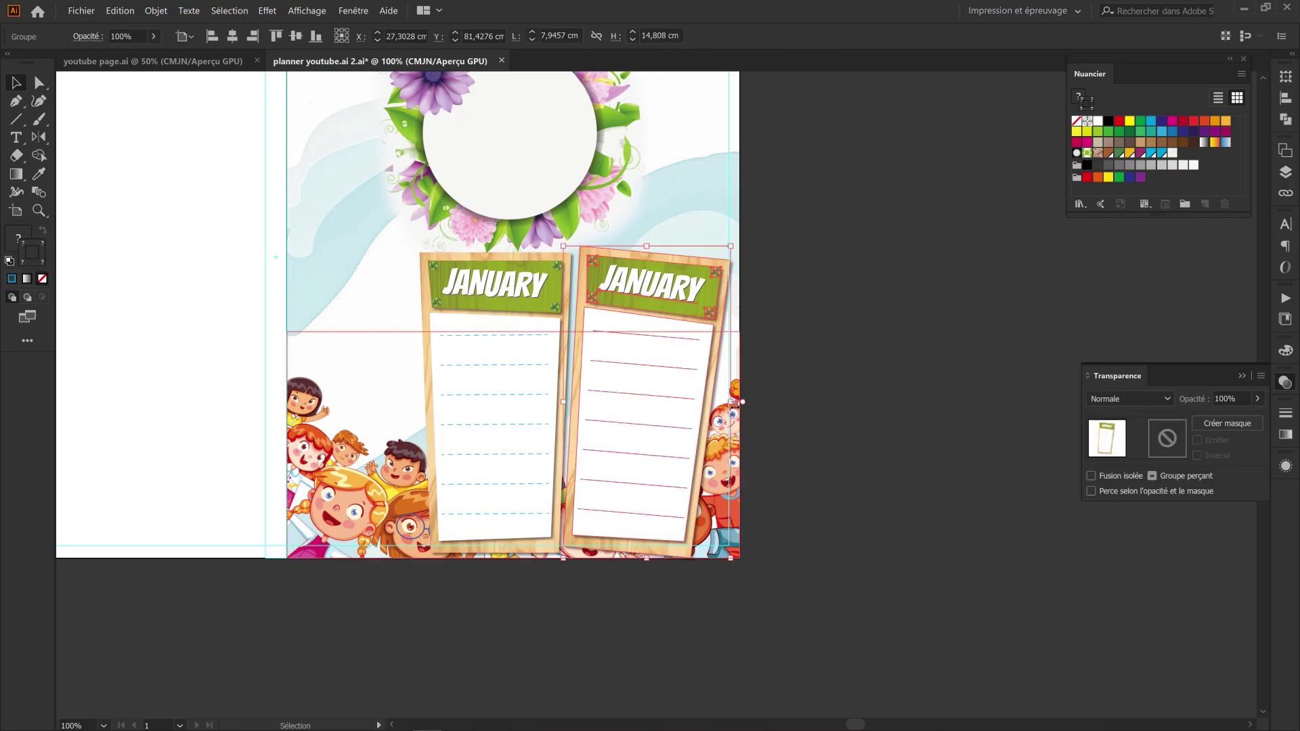
left_click_drag(730, 402, 718, 403)
left_click_drag(721, 243, 722, 241)
Step: Duplicate the January sign to the cover's left side and rotate it to lean the opposite way
left_click_drag(678, 295, 384, 285)
left_click_drag(442, 219, 410, 206)
left_click_drag(376, 281, 379, 274)
left_click_drag(439, 217, 421, 241)
left_click_drag(384, 270, 428, 269)
key("ctrl+z")
key("ctrl+z")
Step: Adjust the placement of the middle sign and set the left sign higher beside it
left_click(440, 264)
left_click_drag(477, 309, 477, 301)
left_click_drag(355, 259, 359, 230)
left_click_drag(358, 256, 361, 252)
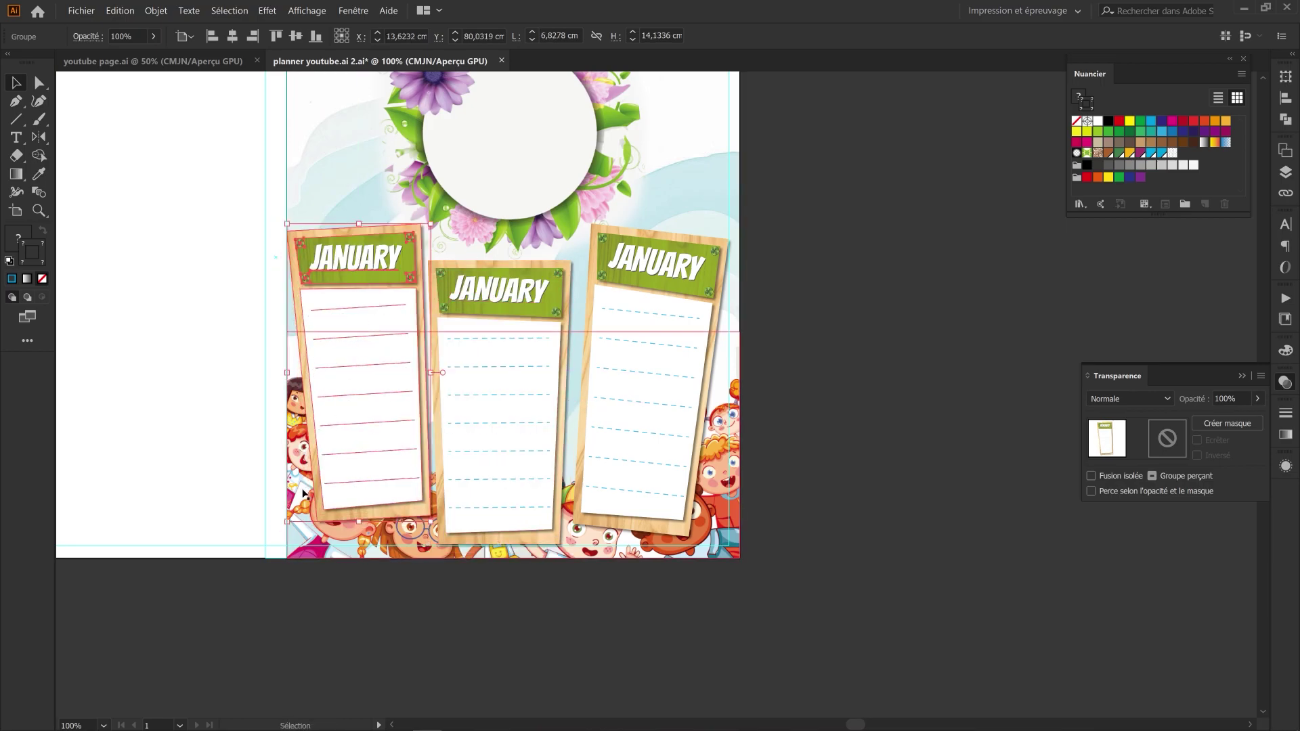
Step: Cut the children illustration and paste it in front so the children overlap the three signs
left_click(433, 373)
key("ctrl+x")
key("ctrl+f")
left_click(815, 348)
Step: Fine-tune the positions of the left and middle signs to even out the spacing between the three signs
left_click(526, 380)
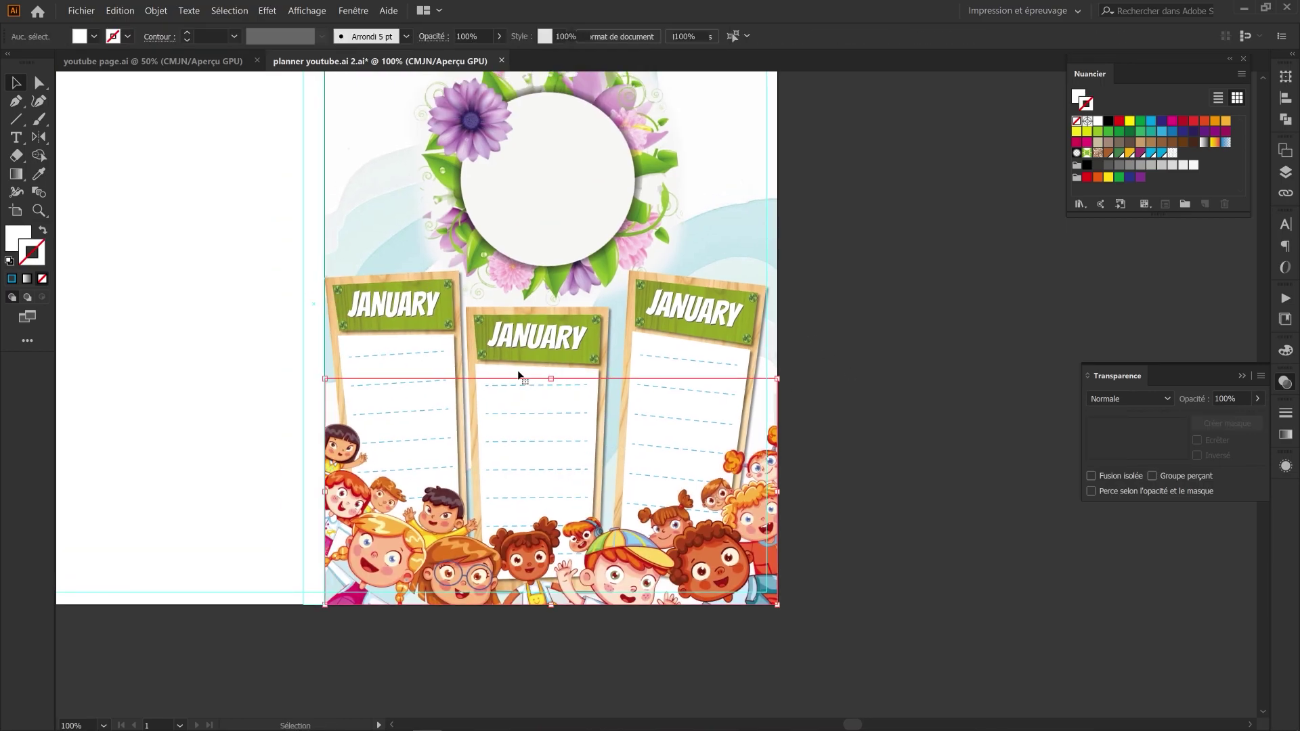
key("ctrl+plus")
left_click(335, 319)
key("ctrl+minus")
left_click(625, 361)
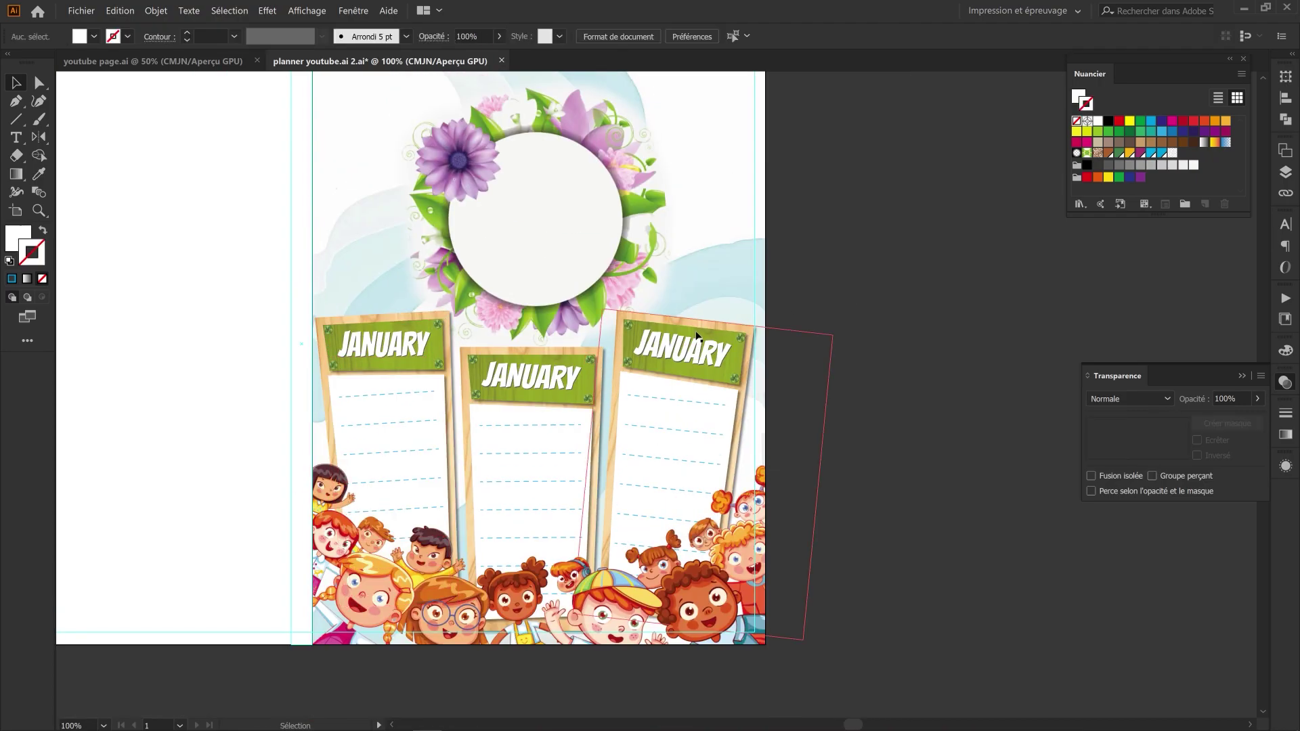
Step: Recolor the green header plate of the right January sign with the cyan blue swatch
key("ctrl+plus")
key("ctrl+plus")
key("ctrl+plus")
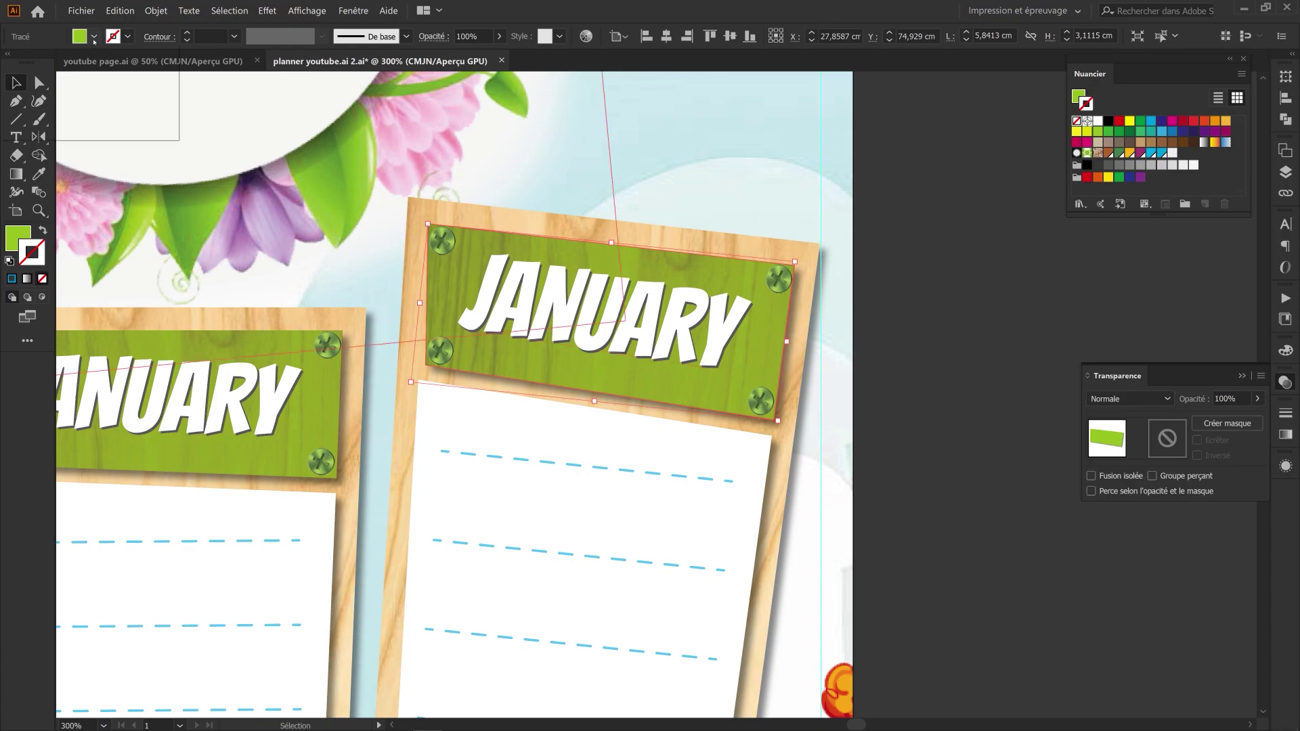
left_click(94, 36)
left_click(84, 62)
Step: Lower the opacity of the right sign's blue header plate to 75%
left_click(1258, 399)
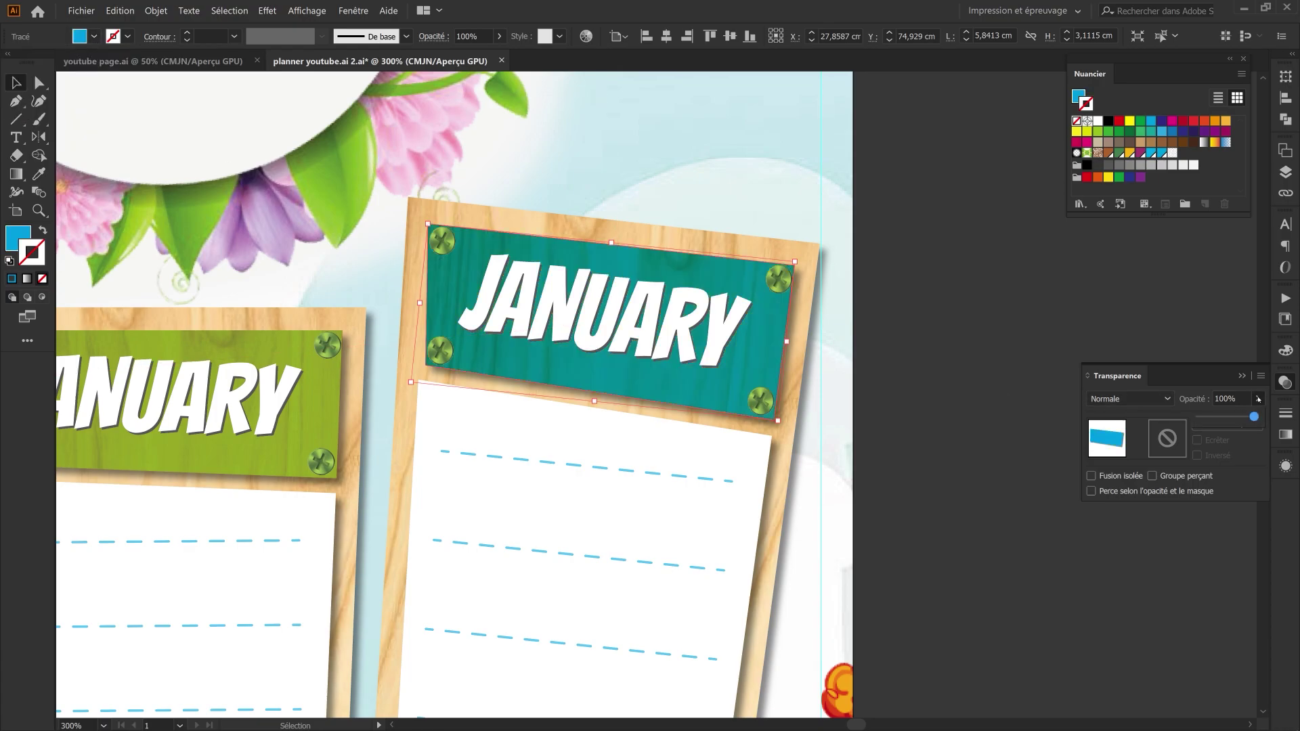
left_click(1130, 399)
left_click(1117, 435)
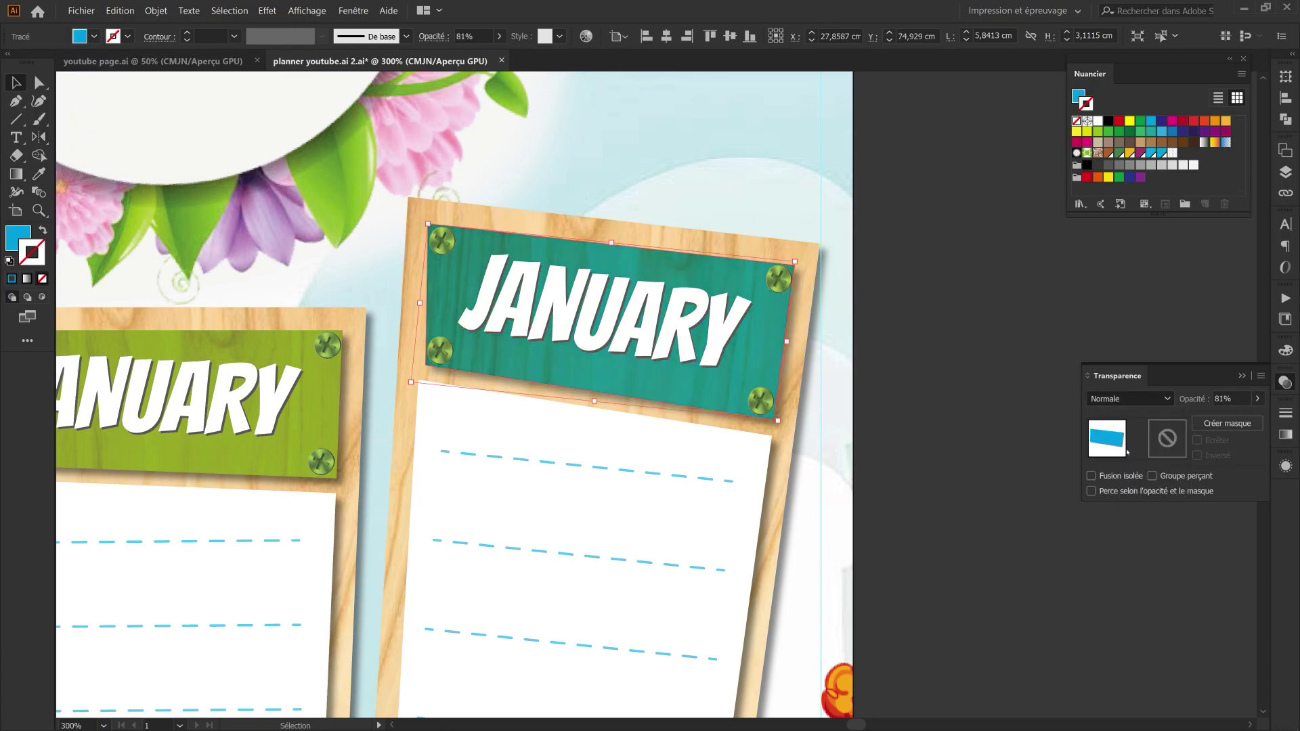
key("ctrl+z")
left_click(1258, 399)
left_click_drag(1245, 417, 1239, 416)
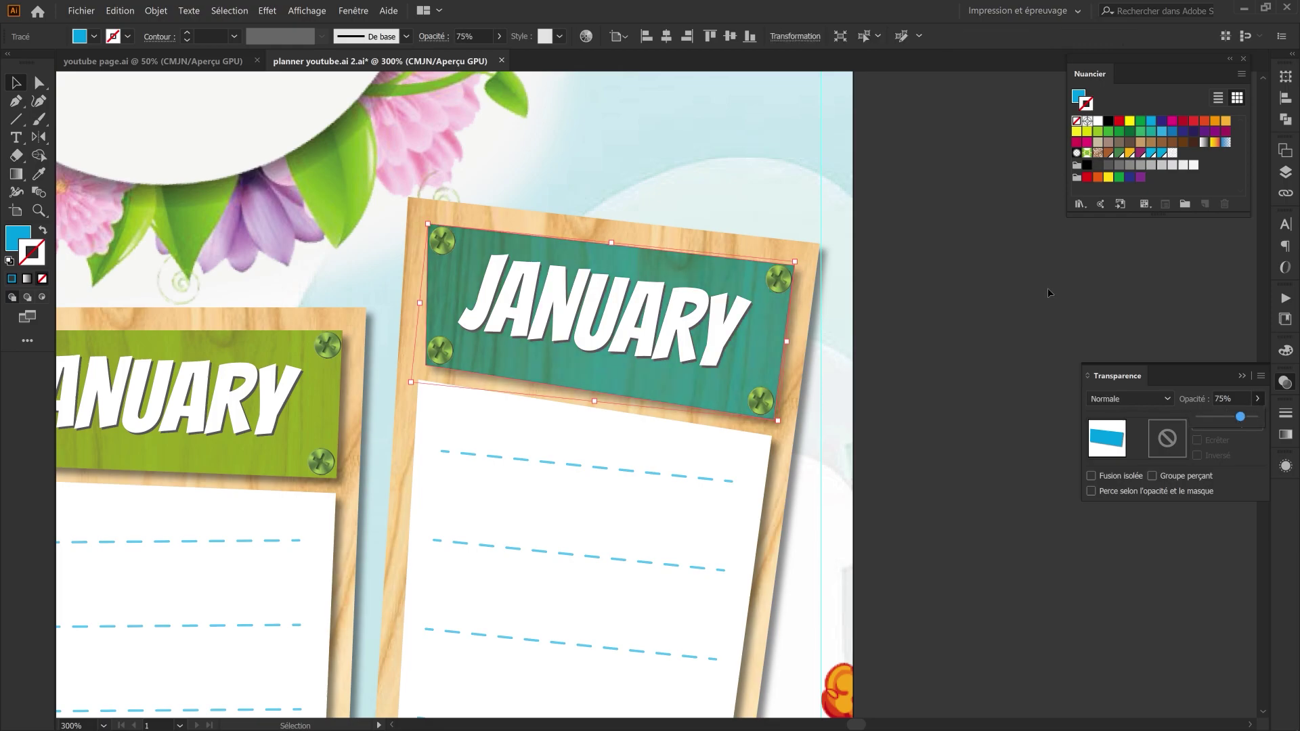
scroll(1021, 276, "down", 3)
left_click_drag(1013, 342, 983, 366)
left_click(1012, 298)
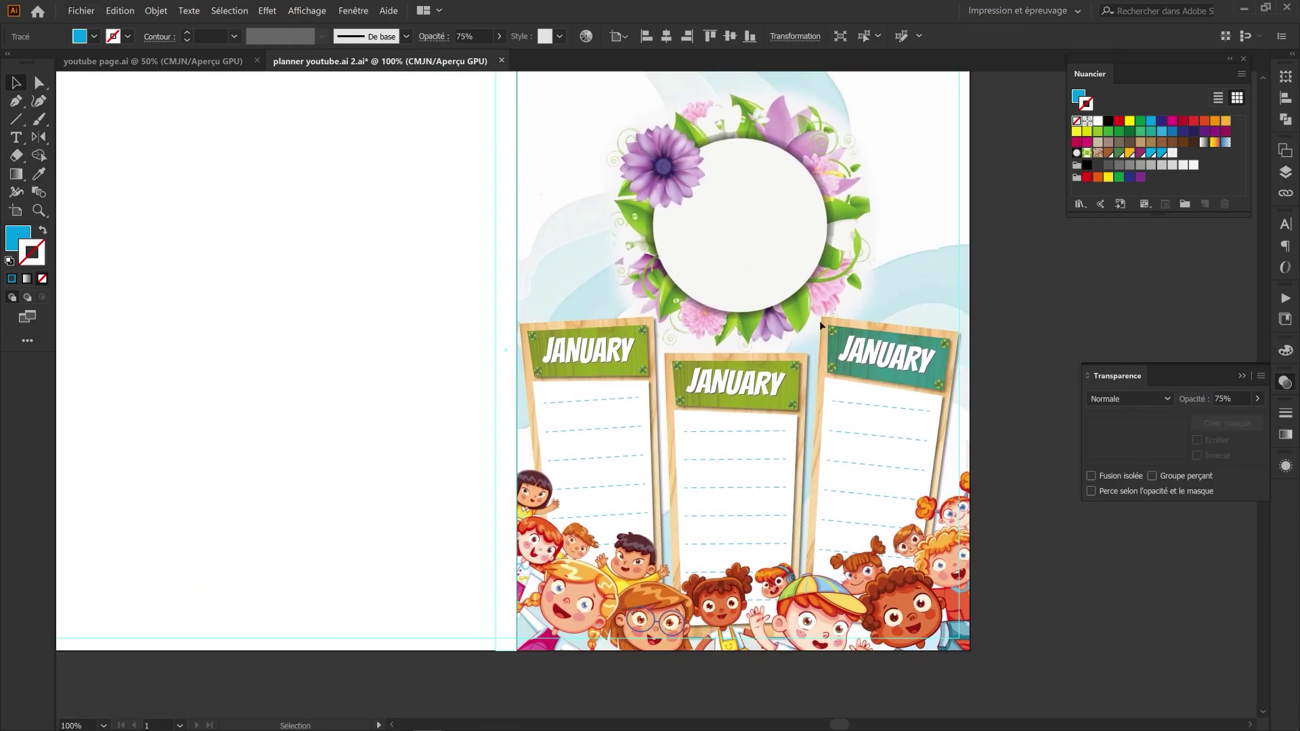
Step: Recolor the green header plate of the left January sign orange
left_click(638, 355)
key("ctrl+2")
left_click(642, 356)
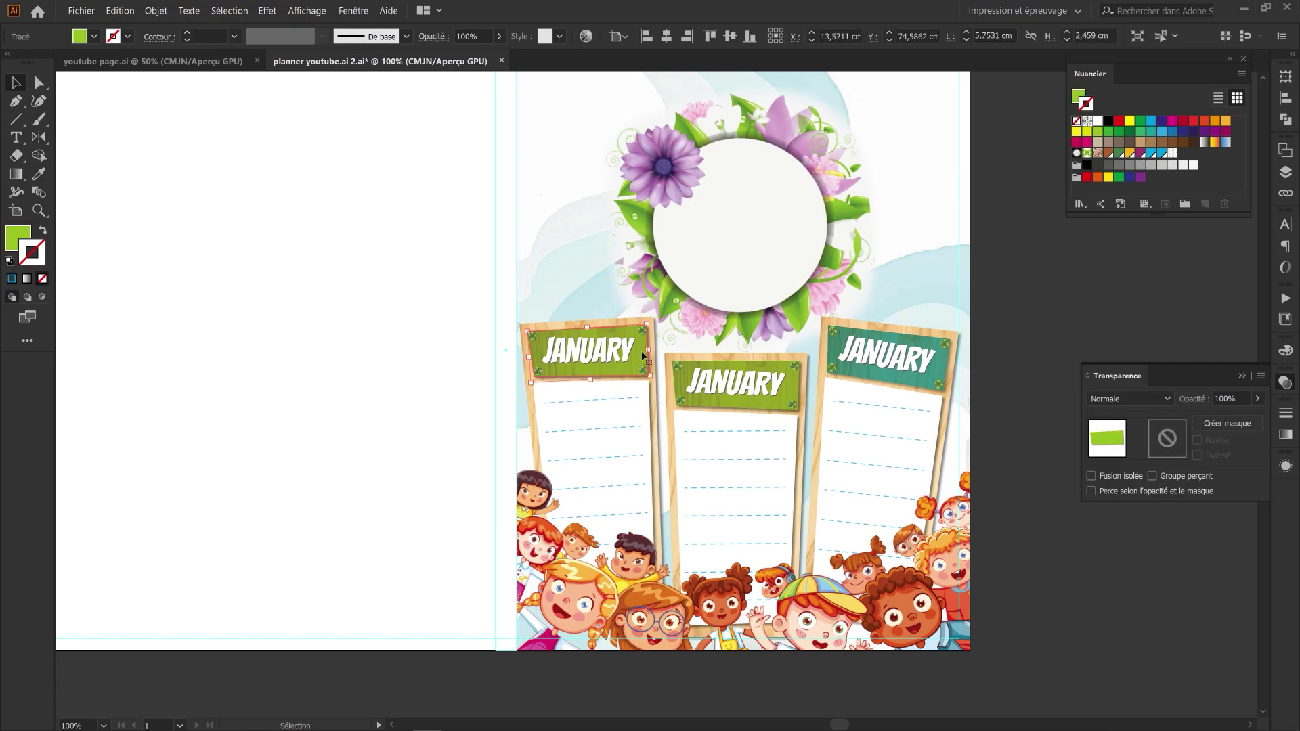
left_click(95, 36)
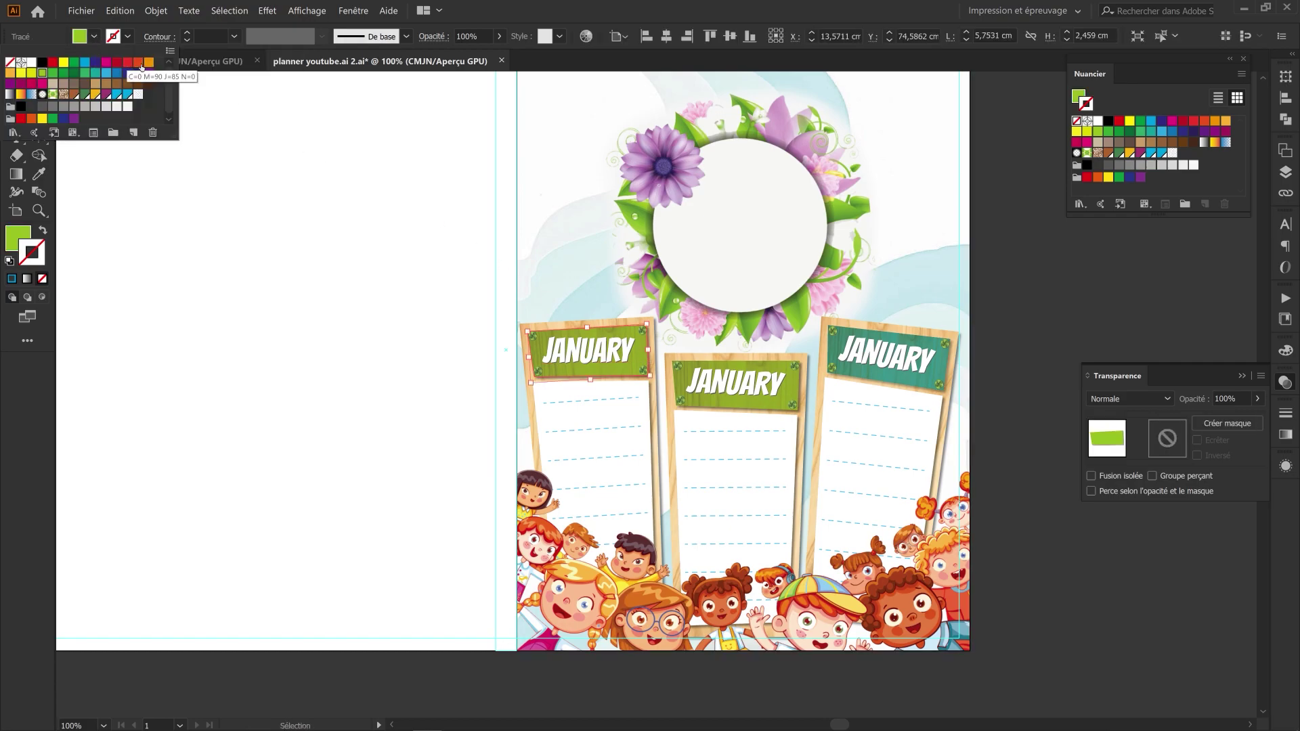
left_click(152, 65)
left_click(404, 246)
left_click_drag(551, 361, 493, 366)
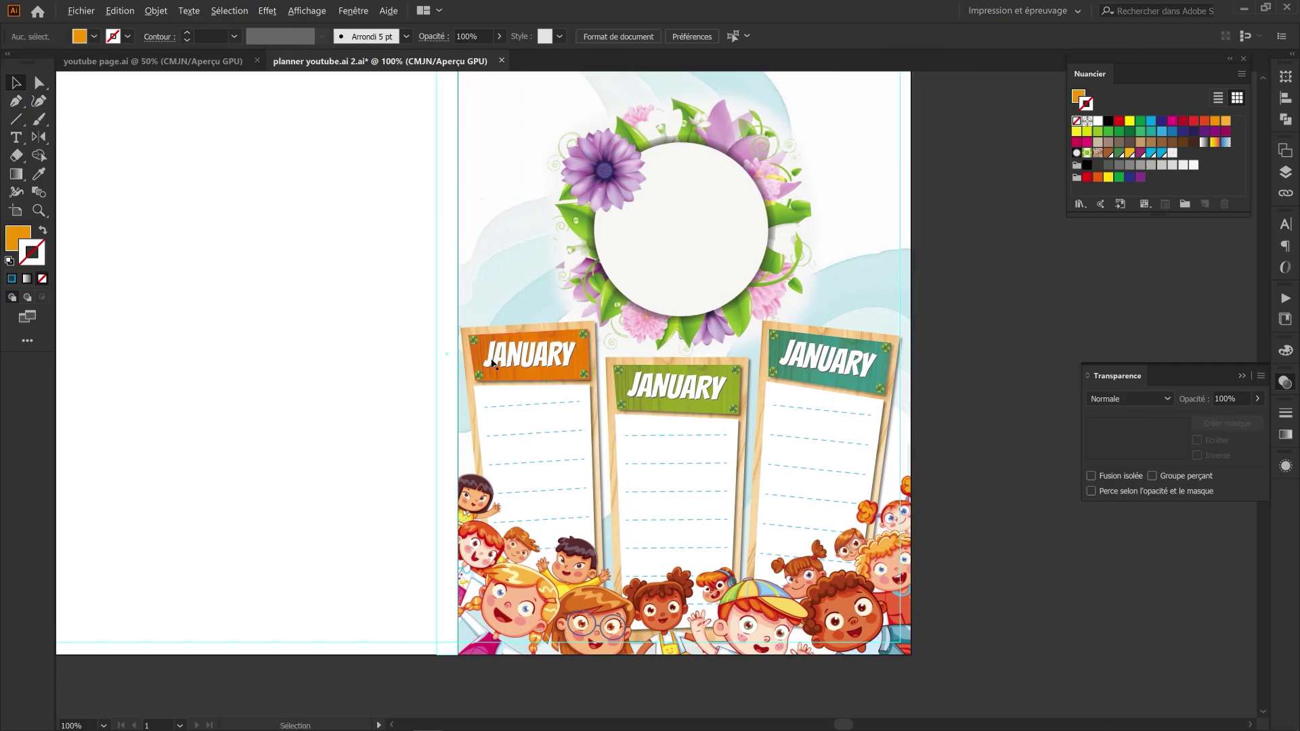
Step: Recolor the four screws on the left sign's orange header orange
scroll(492, 359, "up", 4)
left_click(424, 295, "shift")
left_click(863, 272, "shift")
left_click(862, 434, "shift")
left_click(443, 441)
left_click(95, 37)
left_click(139, 61)
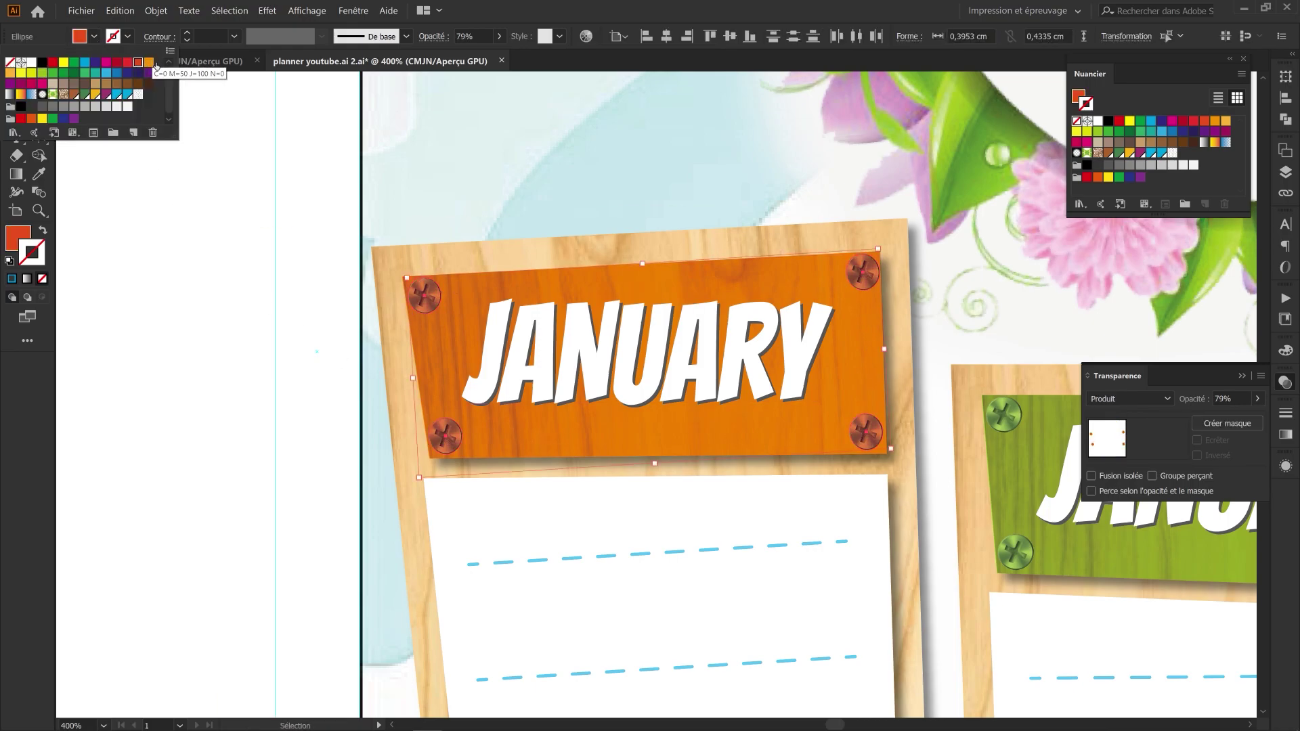
left_click(218, 197)
Step: Recolor the four screws on the right sign's header cyan blue
scroll(901, 260, "right", 15)
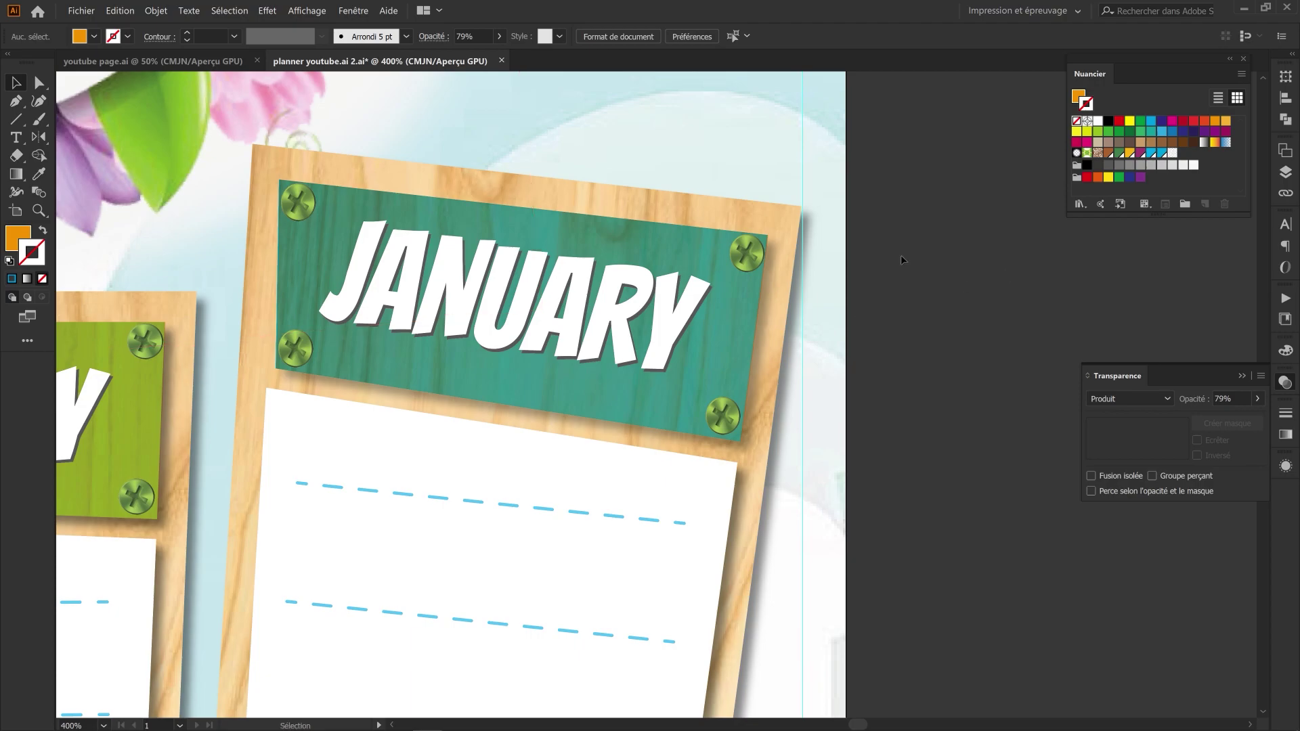
left_click(312, 198)
left_click(296, 214, "shift")
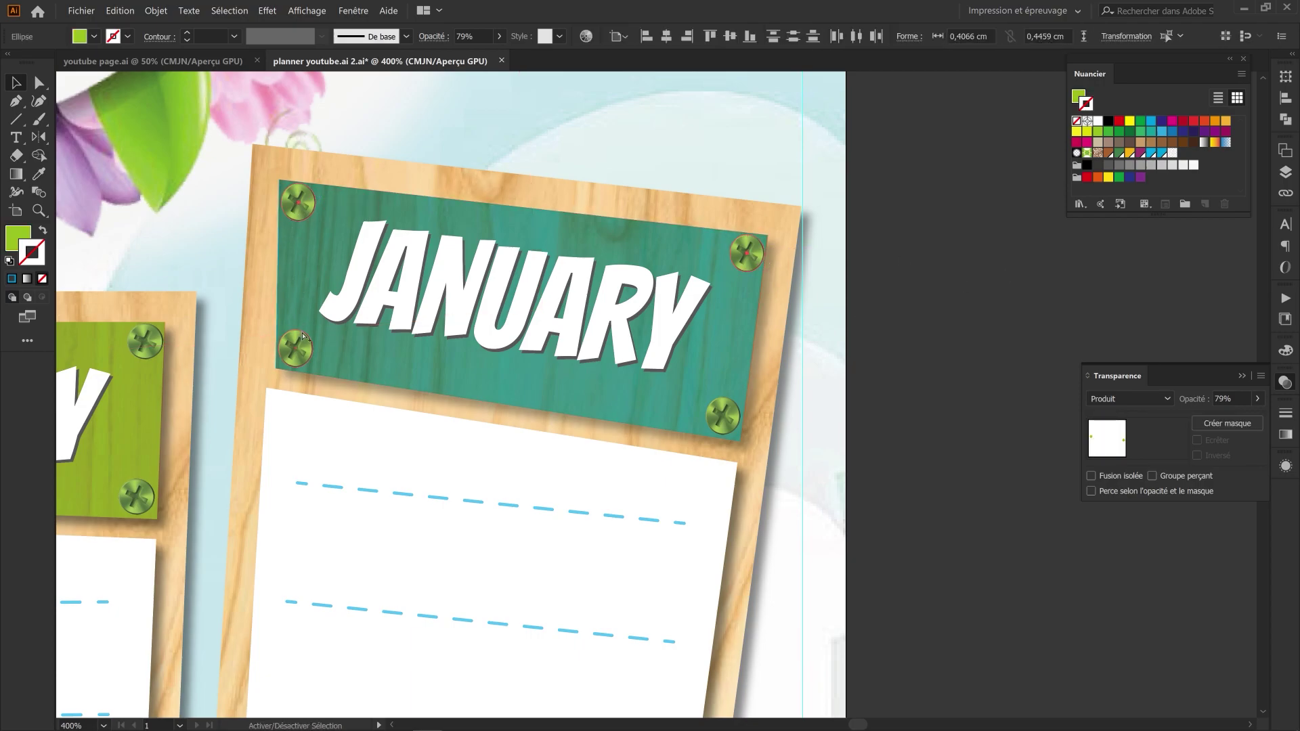
left_click(718, 421, "shift")
left_click(94, 36)
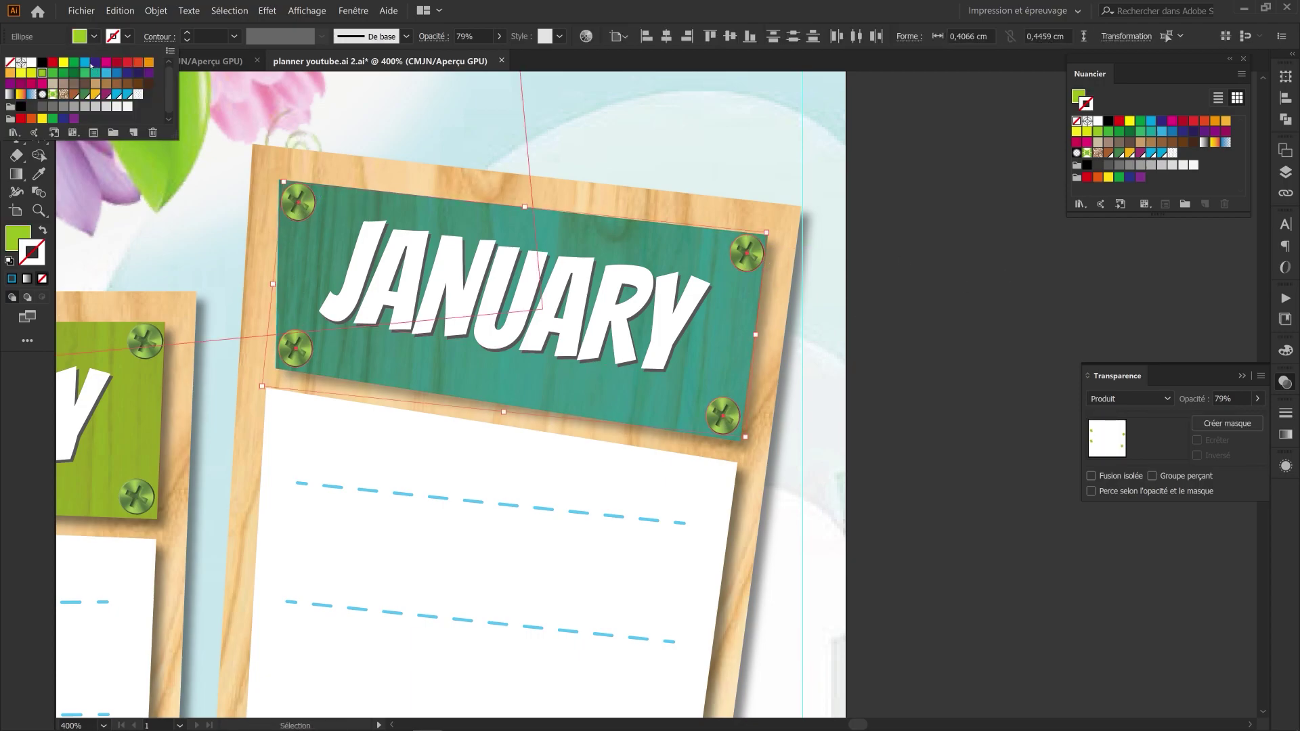
left_click(85, 61)
Step: Reduce the opacity of the right sign's four blue screws to 59%
left_click(1256, 402)
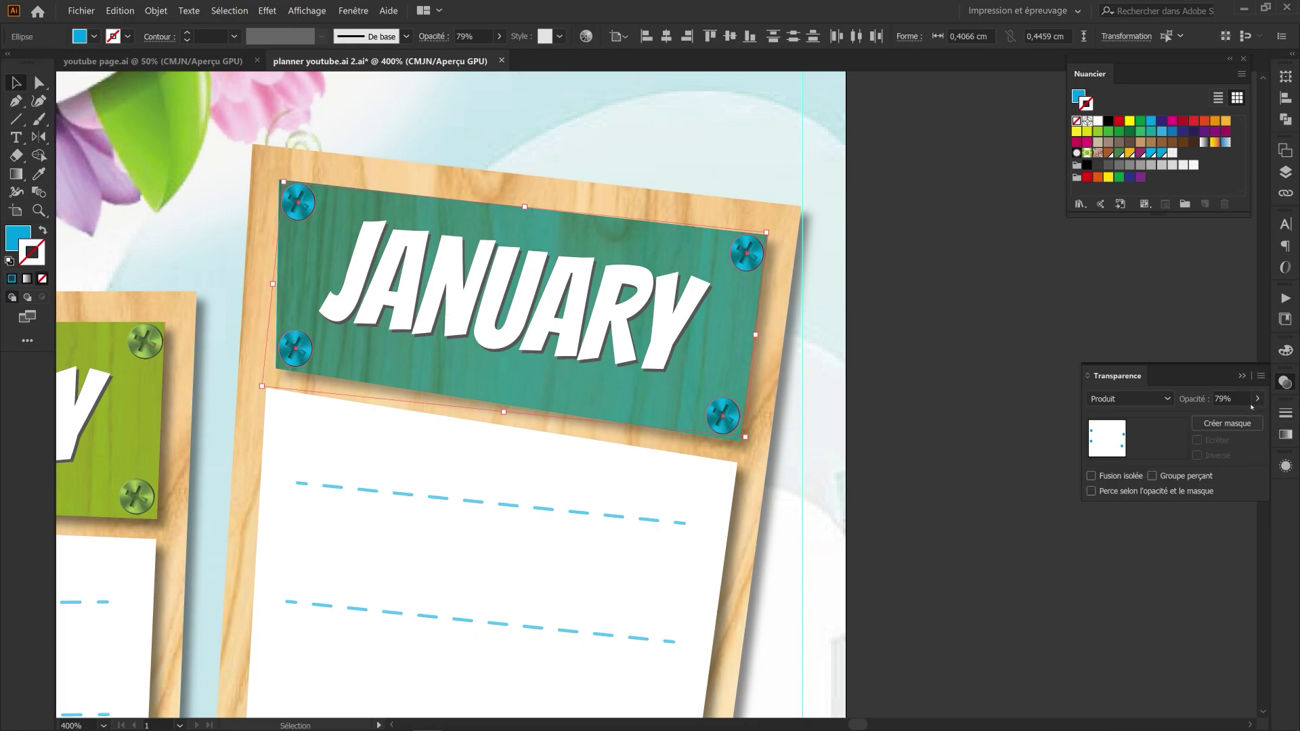
left_click_drag(1240, 417, 1234, 417)
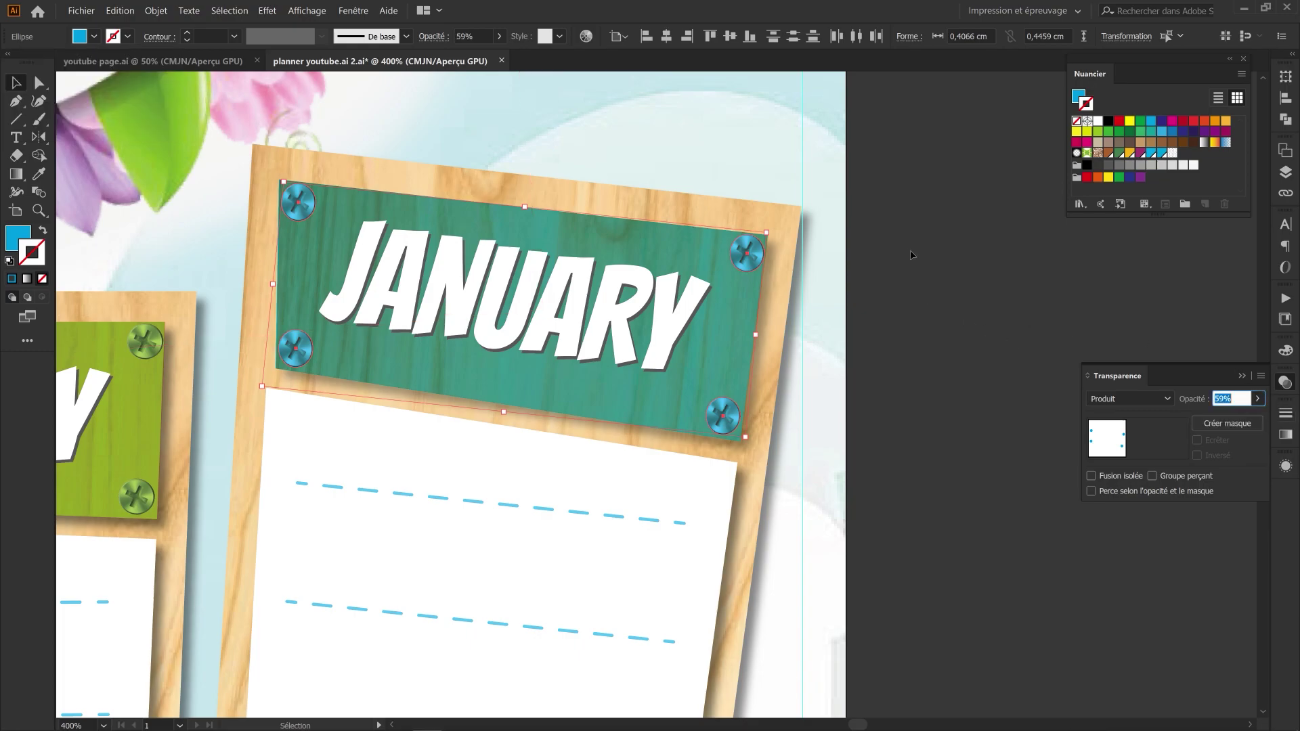
left_click(913, 281)
scroll(916, 257, "down", 4)
key("space")
left_click_drag(923, 272, 933, 361)
left_click(795, 301)
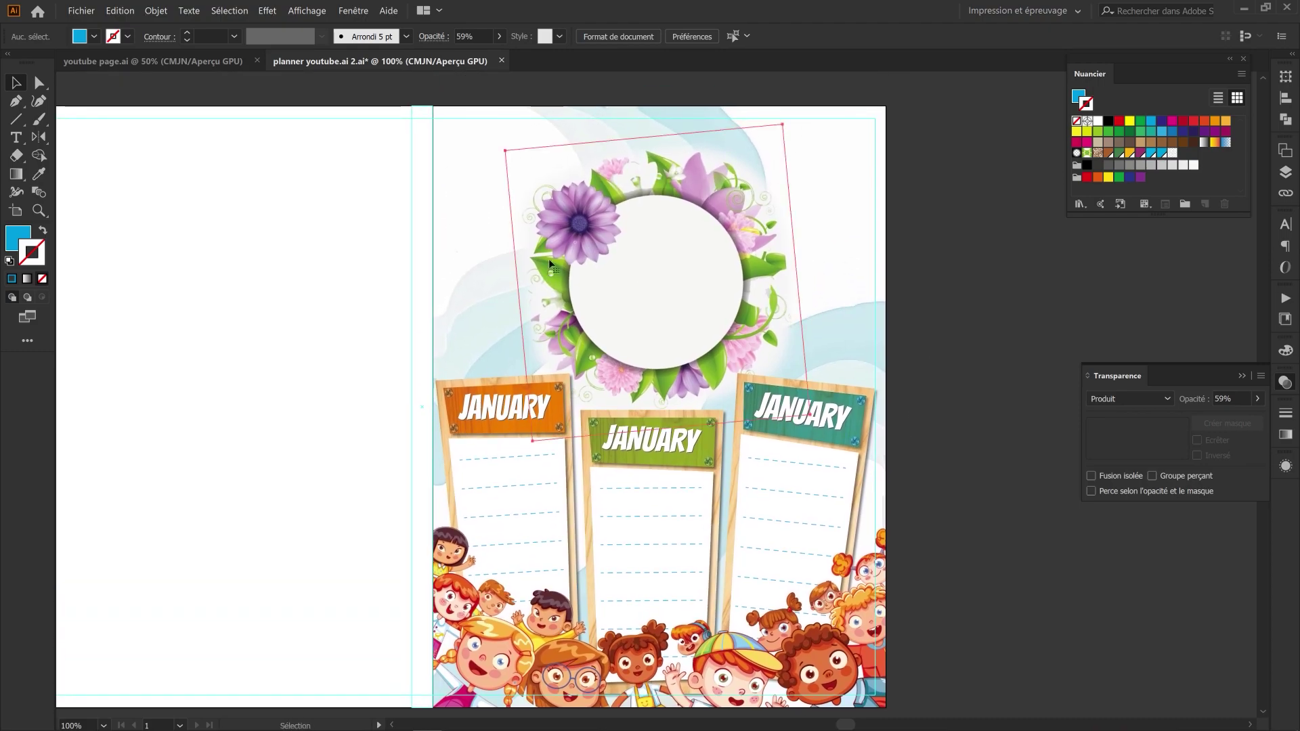
left_click_drag(649, 140, 649, 131)
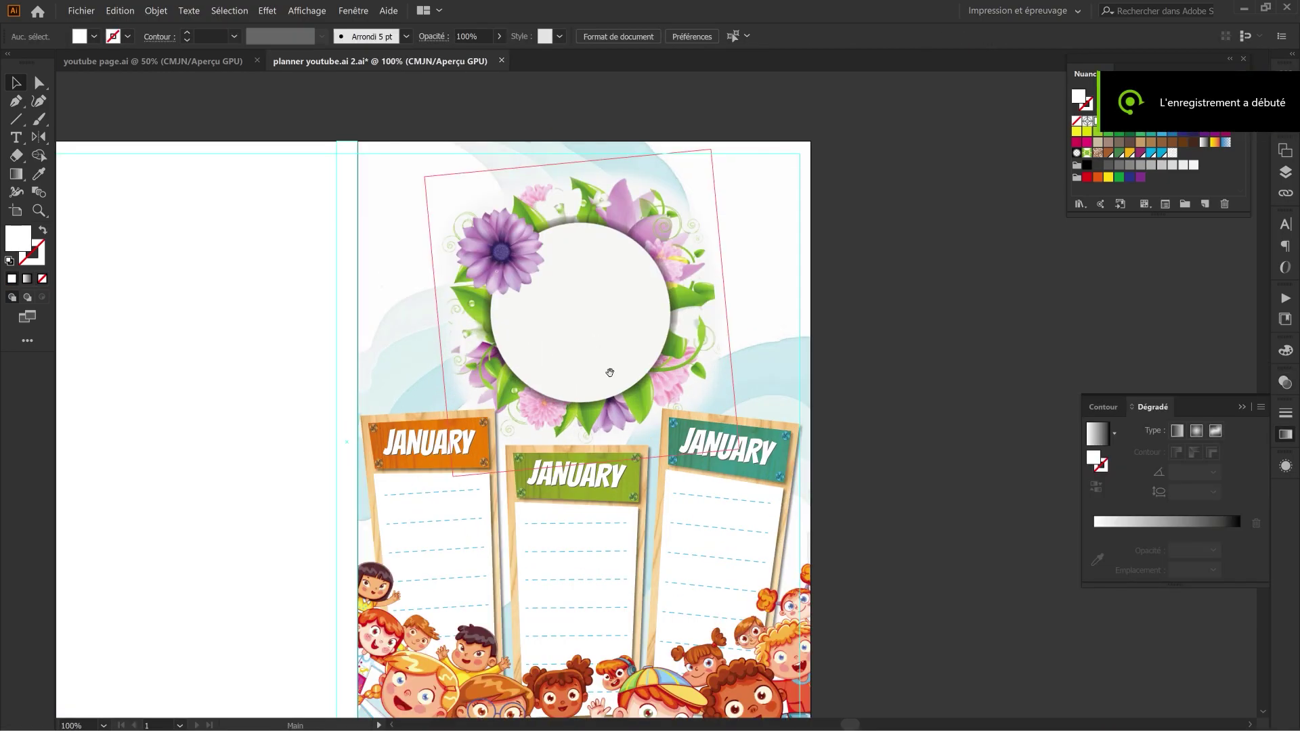
Step: Change the month title on the middle green sign, including its shadow copy, to FEBRUARY
left_click_drag(611, 372, 643, 378)
triple_click(603, 487)
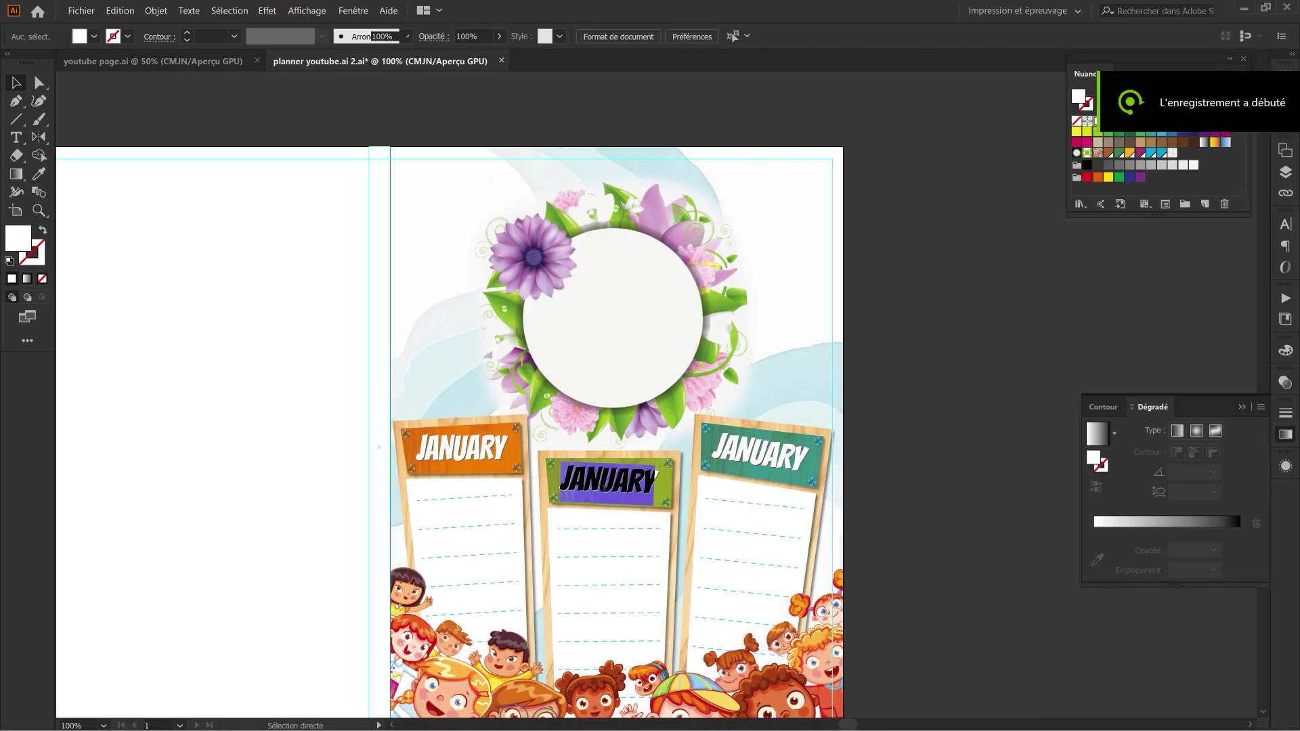
type("FEBR")
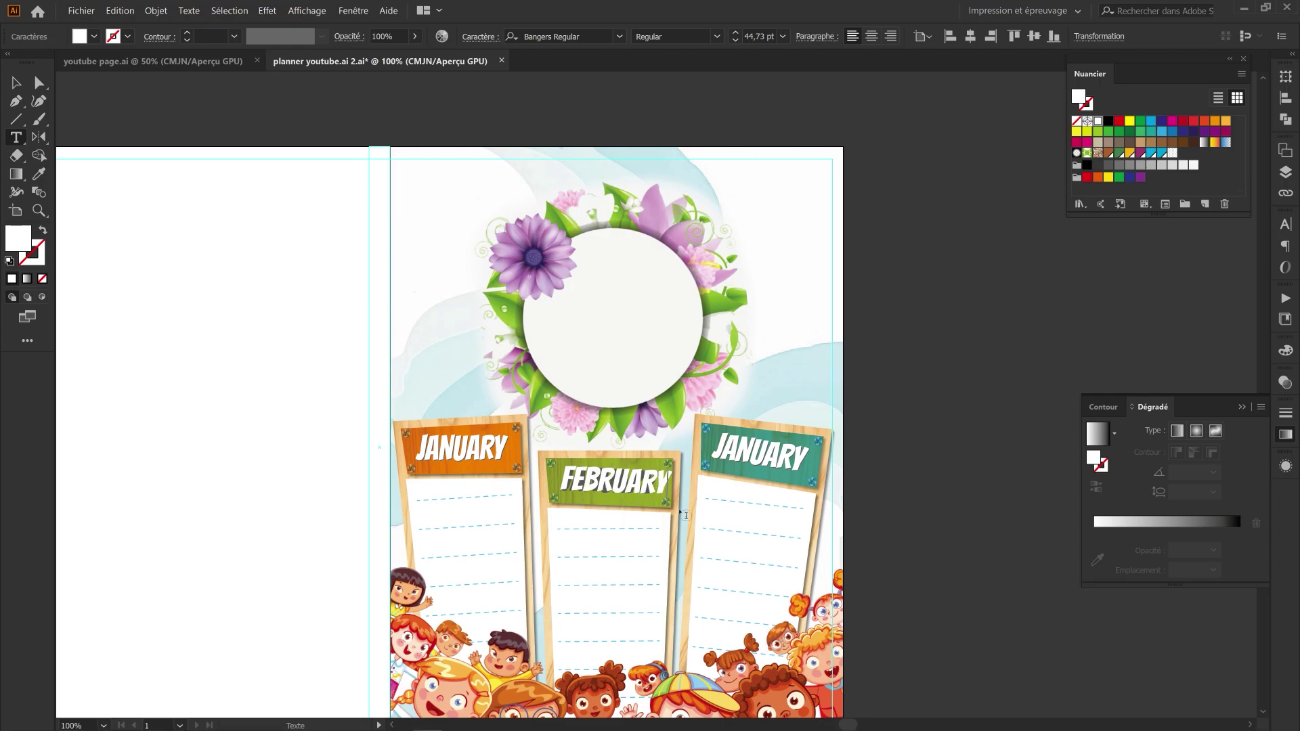
Step: Change the month title on the right sign and its grey shadow copy to MARCH
double_click(731, 456)
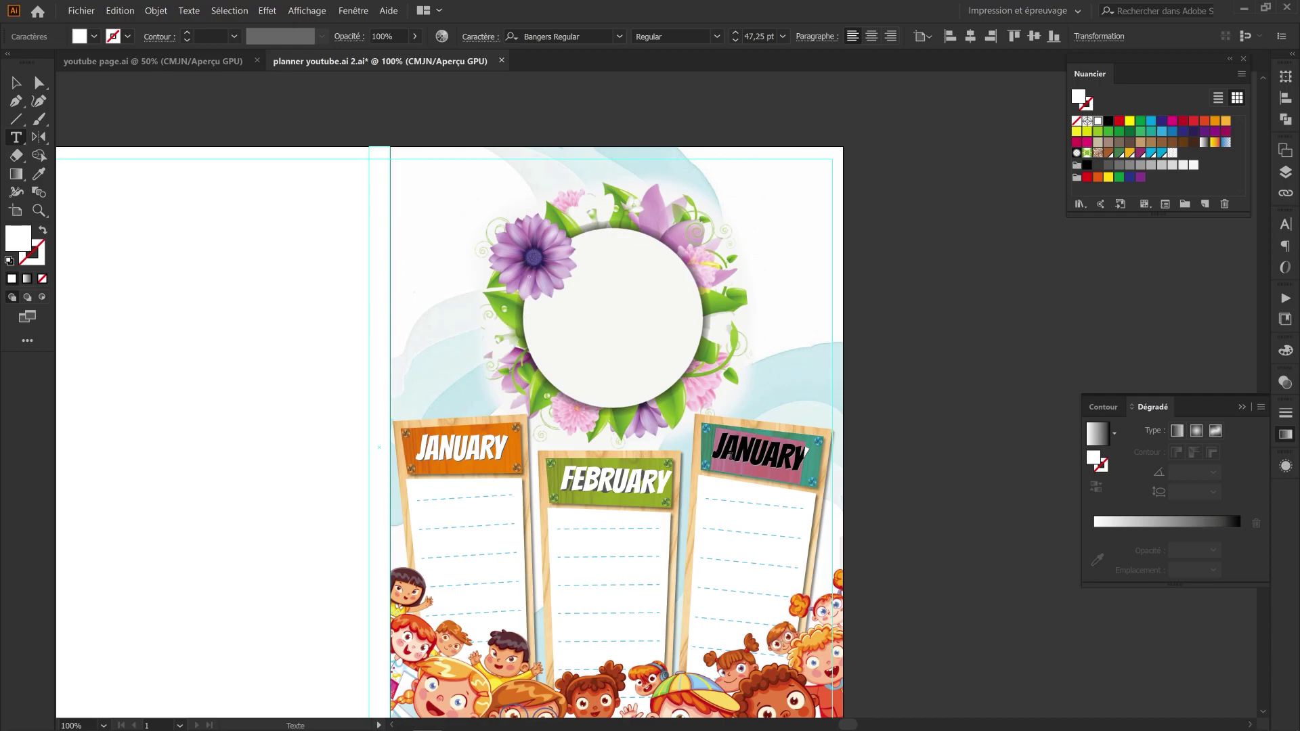
type("MARCHY")
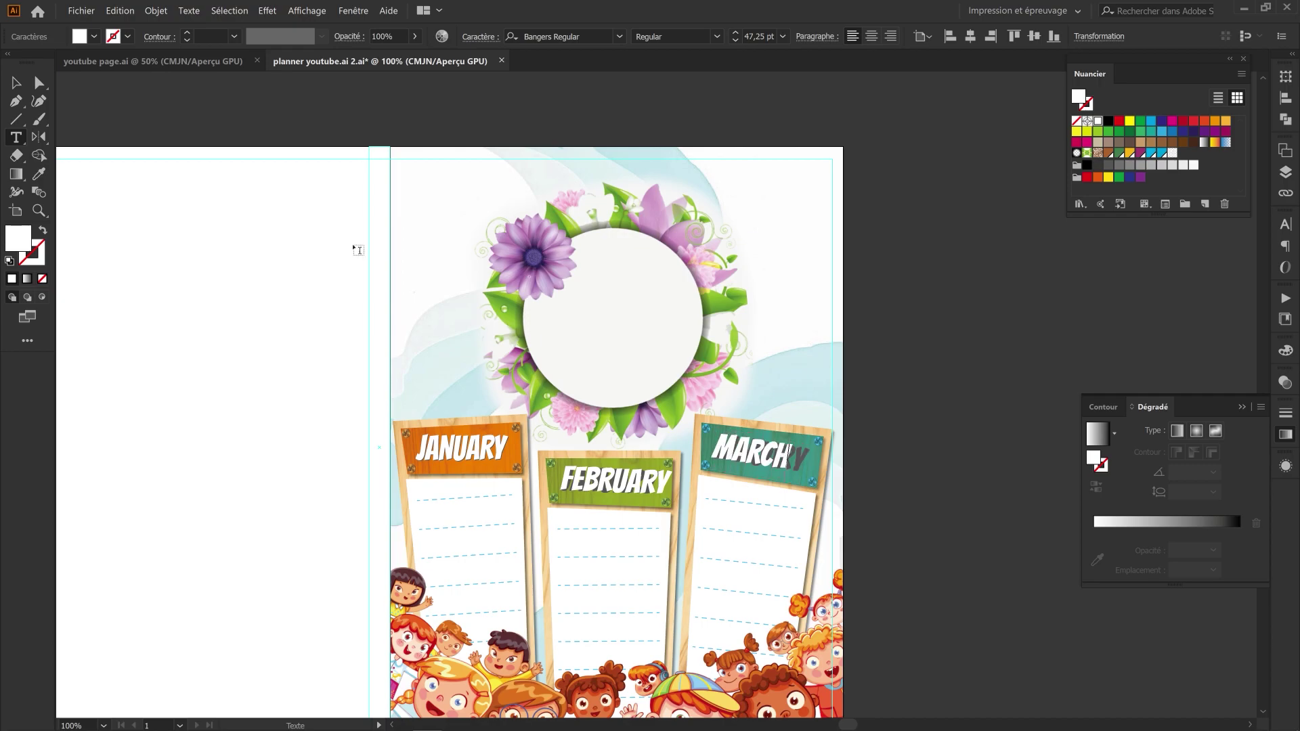
key("Escape")
double_click(801, 462)
triple_click(801, 460)
type("M")
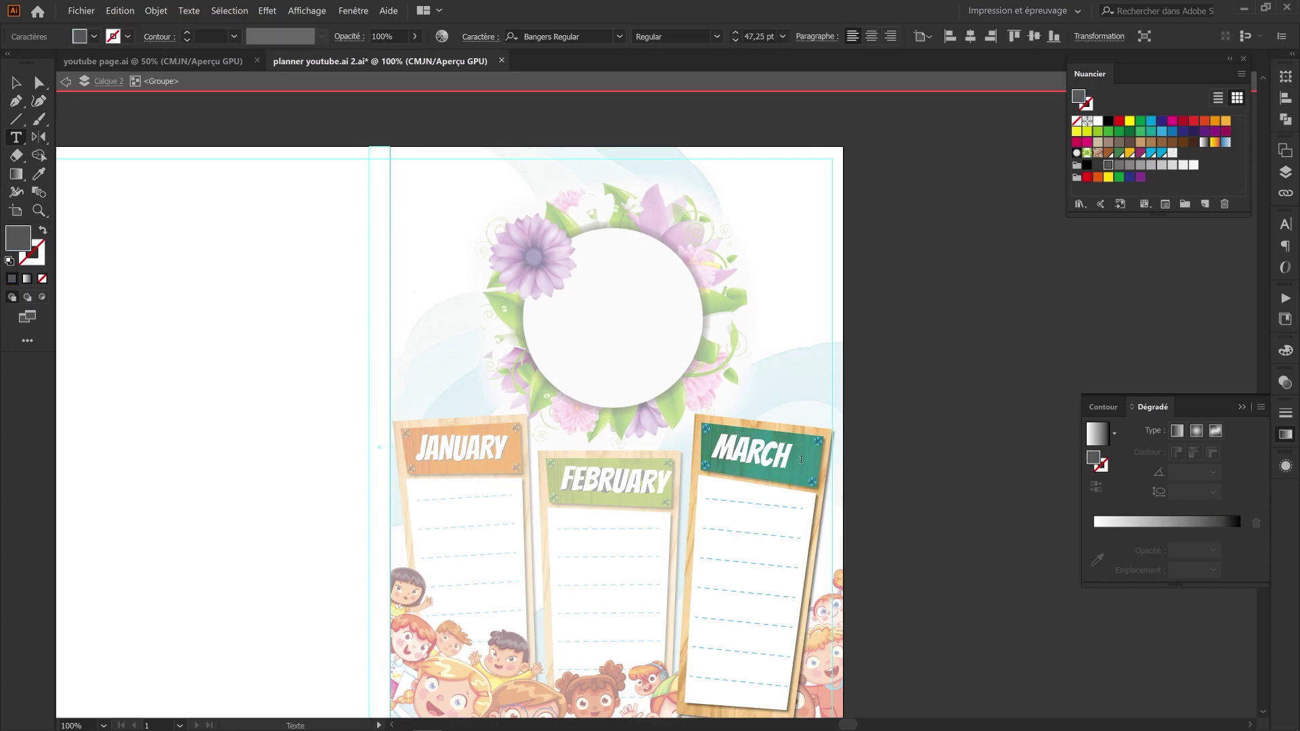
key("Escape")
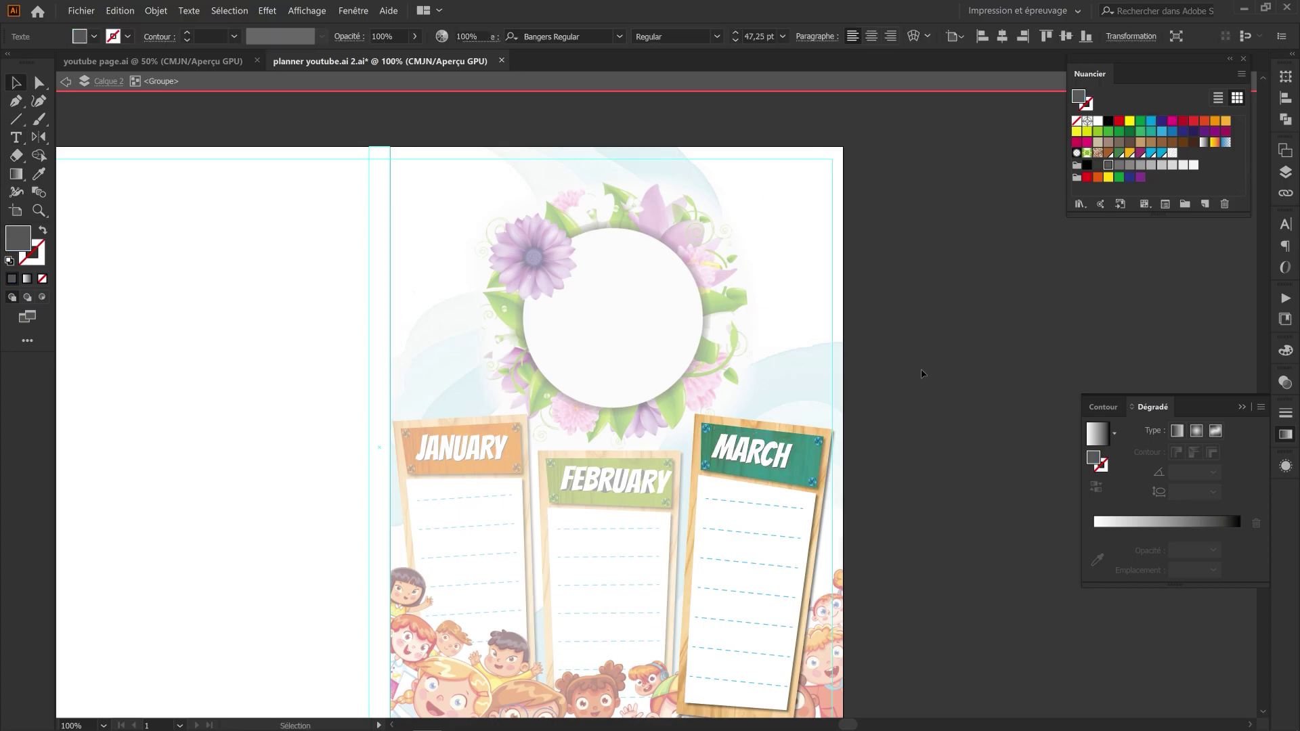
double_click(921, 373)
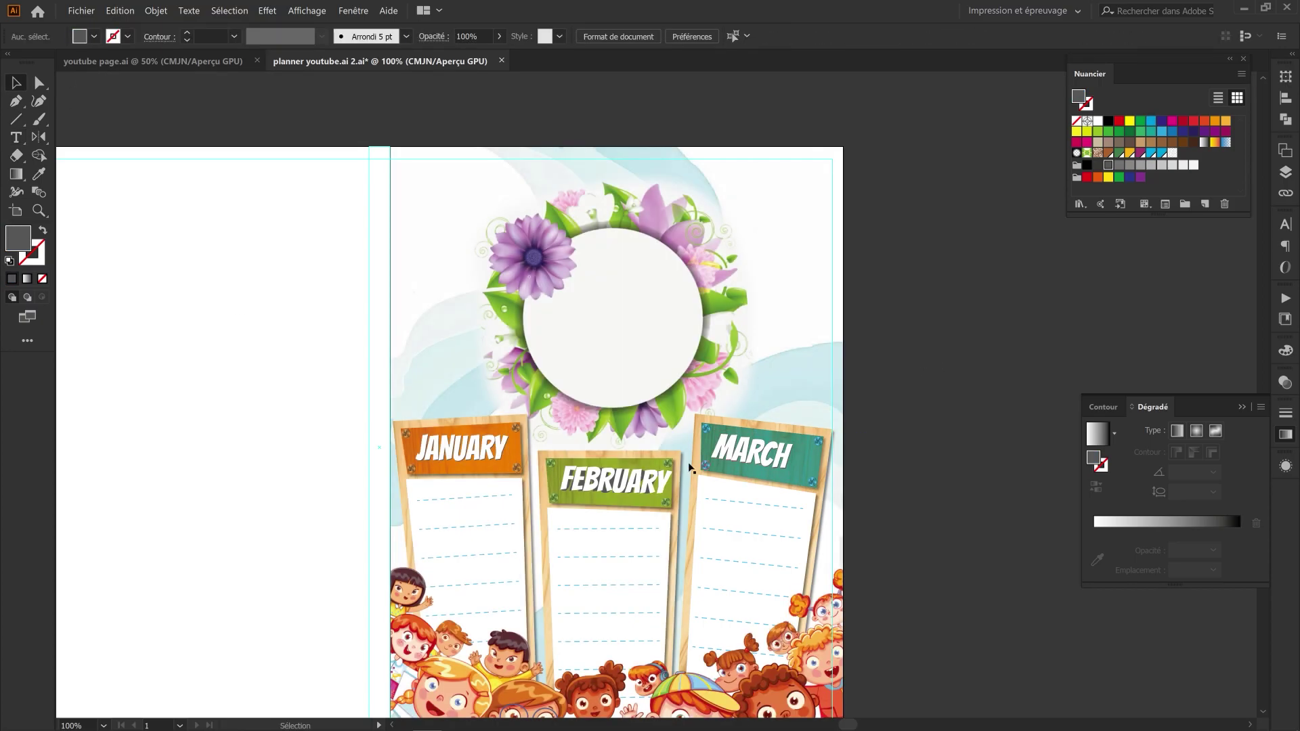
Step: Nudge the FEBRUARY title and its shadow to the left to center them on the green plate
double_click(635, 488)
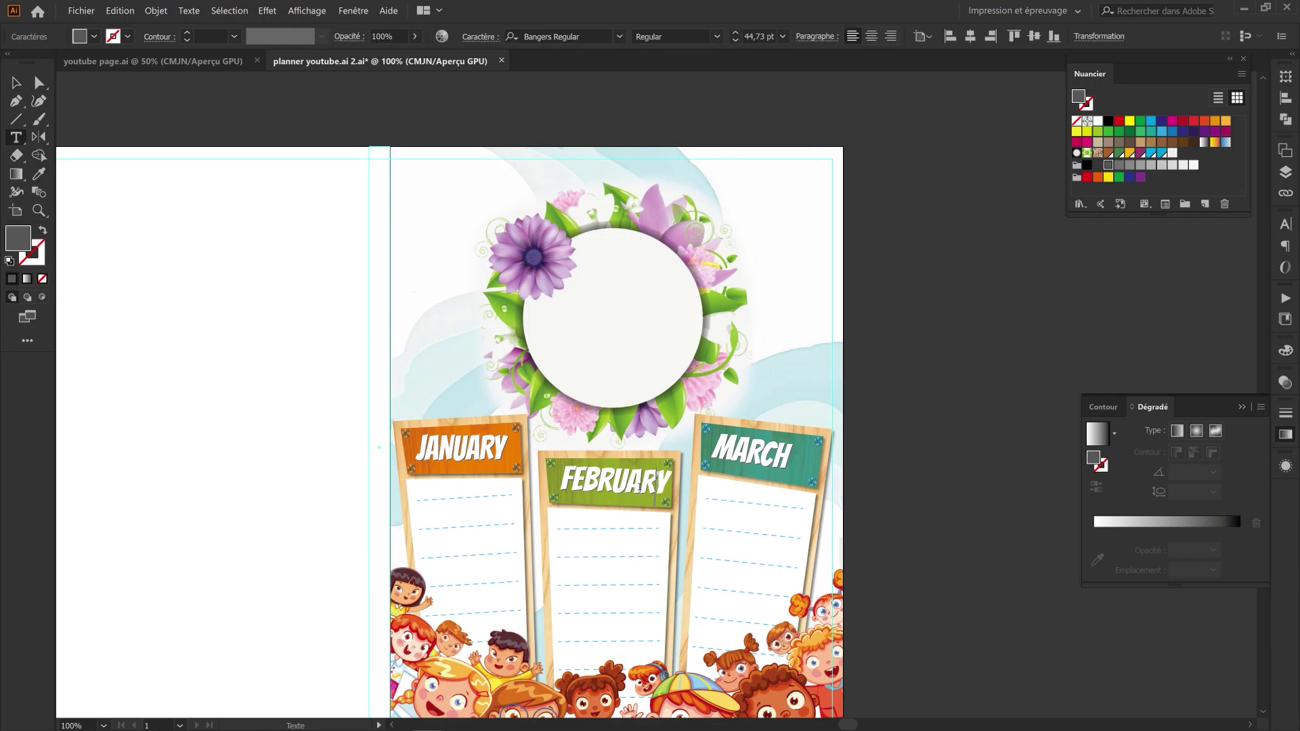
key("Escape")
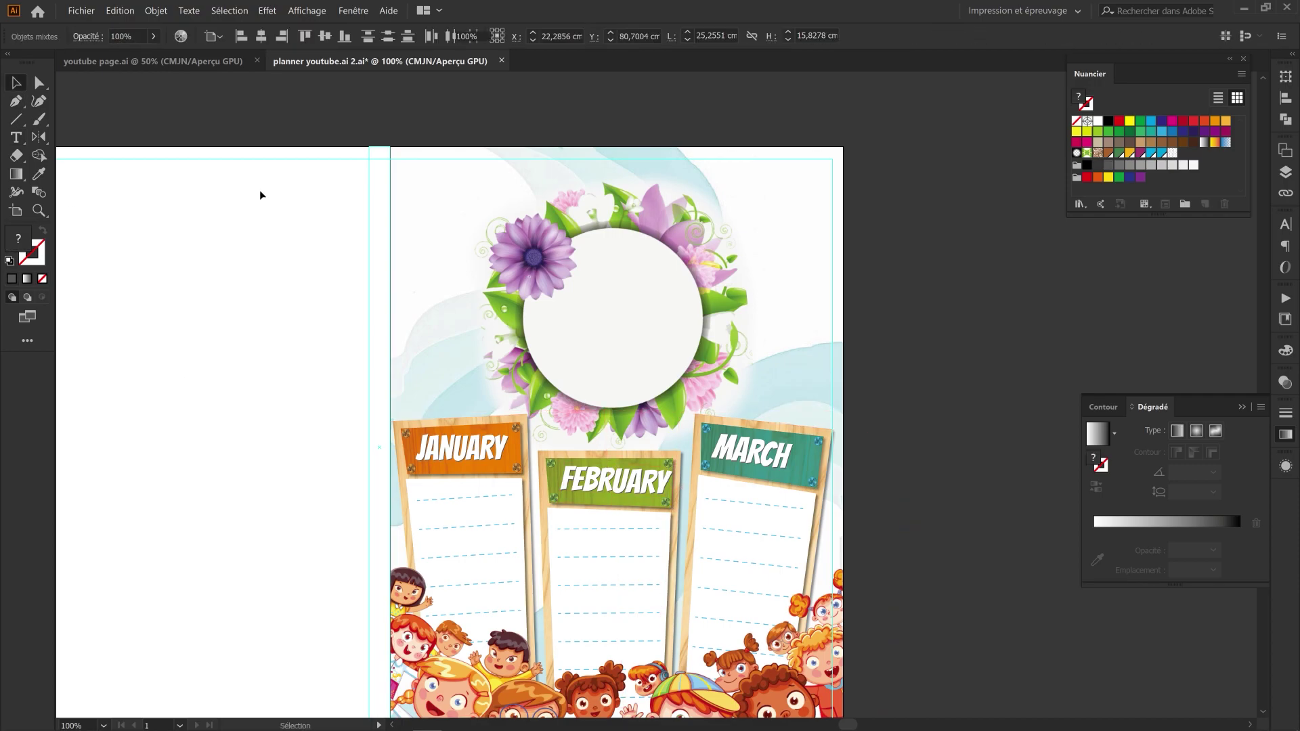
scroll(613, 481, "up", 5)
left_click(656, 480)
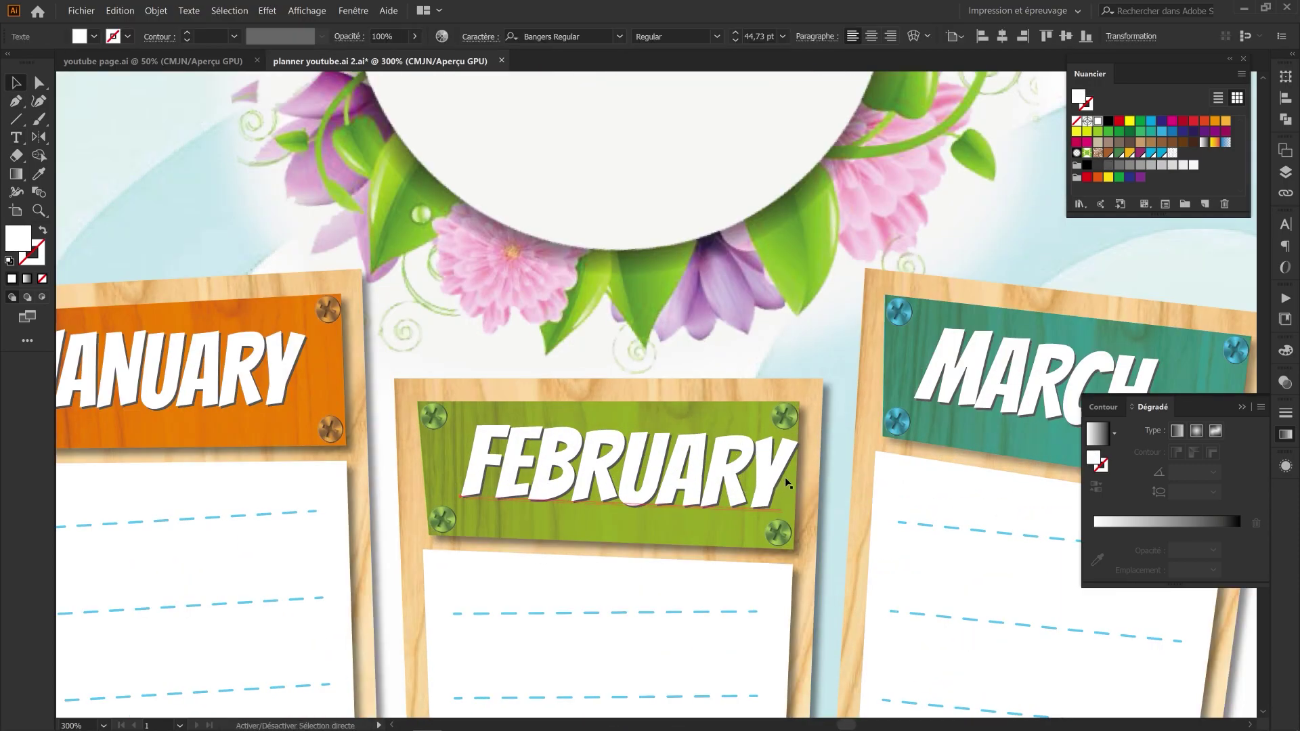
key("Left")
key("Left")
key("Left")
key("Left")
key("Left")
key("Left")
key("Left")
key("Left")
key("Left")
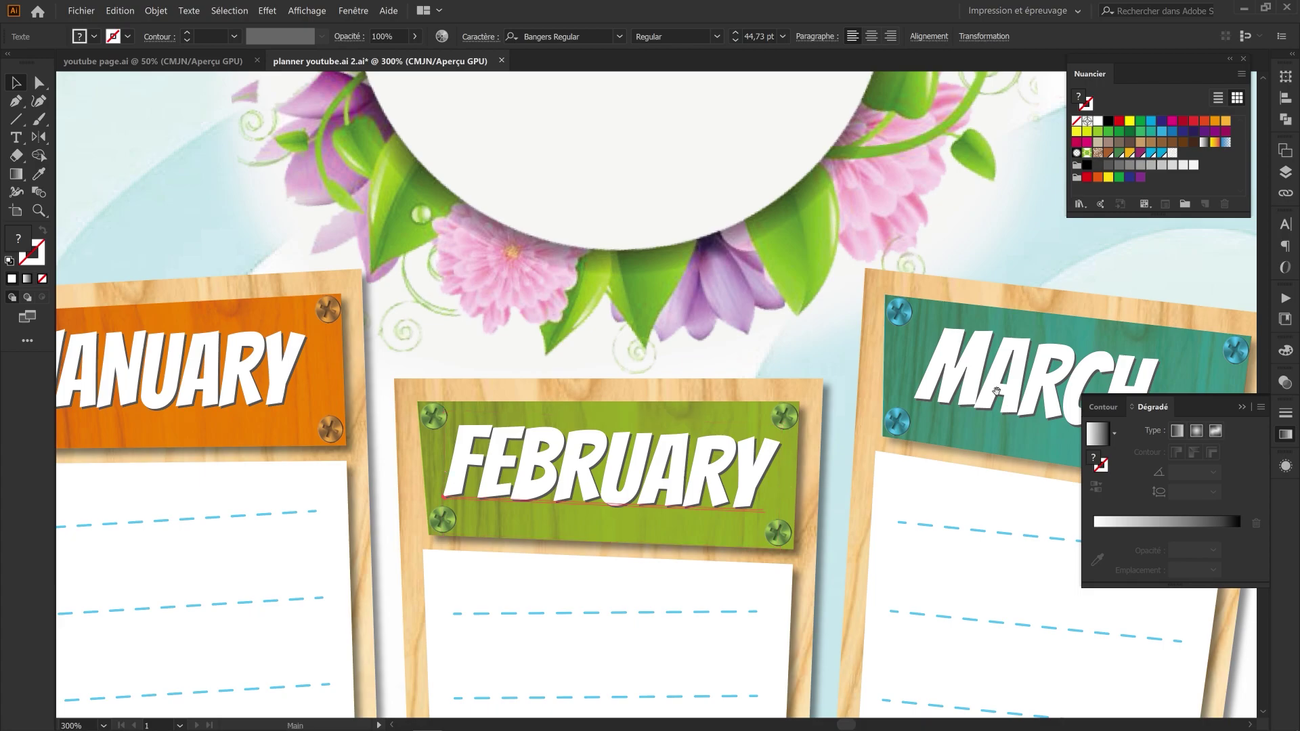
Step: Move the MARCH title together with its shadow to the right to center them on the blue plate
left_click_drag(997, 391, 509, 397)
left_click(599, 409)
key("ctrl+2")
left_click(636, 423)
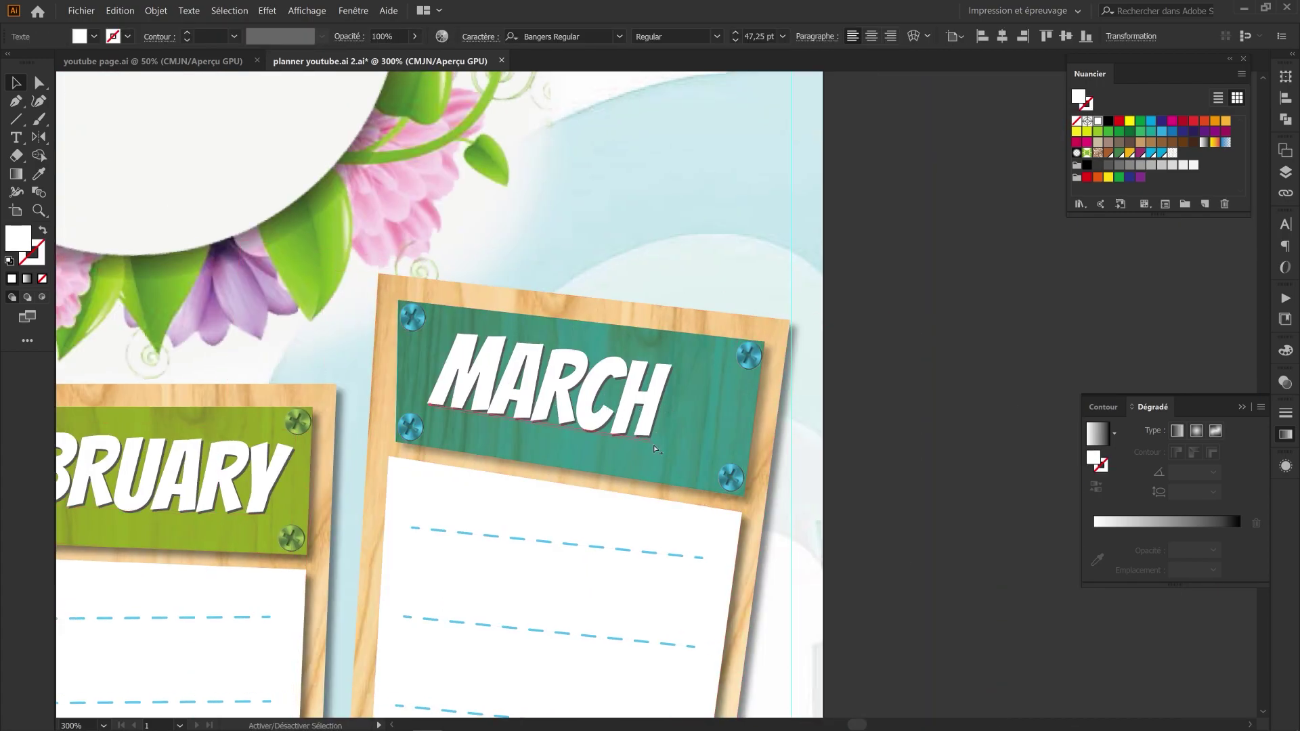
left_click(653, 447, "shift")
left_click_drag(668, 416, 687, 418)
left_click_drag(635, 410, 650, 409)
left_click_drag(645, 407, 705, 426)
left_click_drag(654, 410, 660, 409)
left_click(876, 284)
scroll(880, 281, "down", 3)
left_click_drag(880, 281, 895, 329)
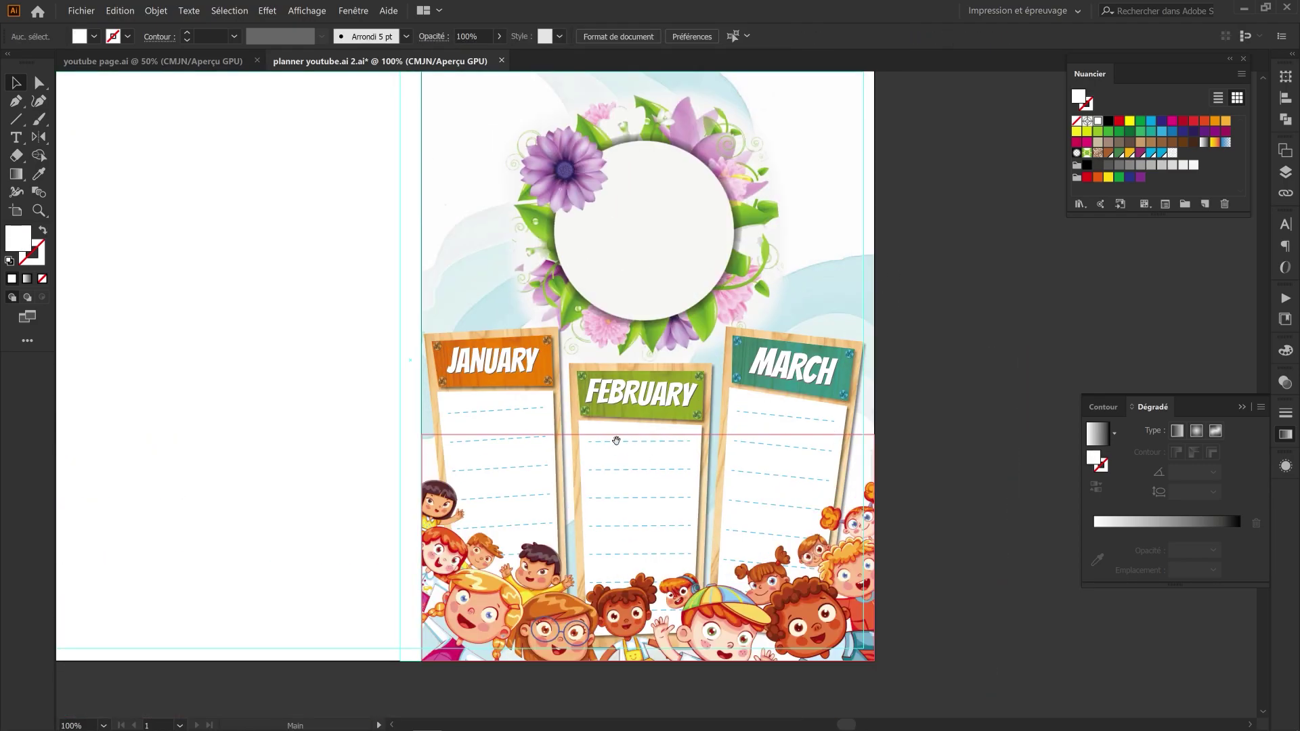
Step: Change the stroke color of all dashed writing lines on the February sign to light green
scroll(623, 433, "down", 3)
scroll(645, 334, "up", 1)
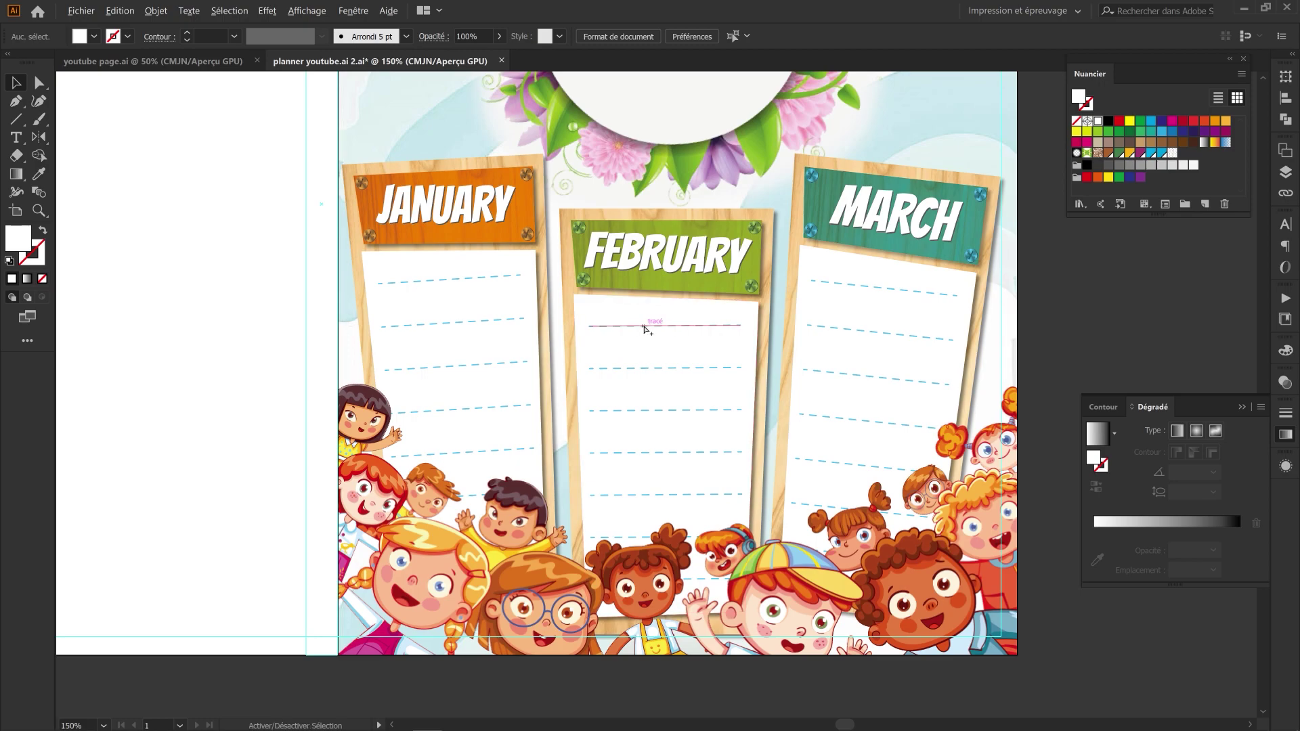
left_click(645, 330)
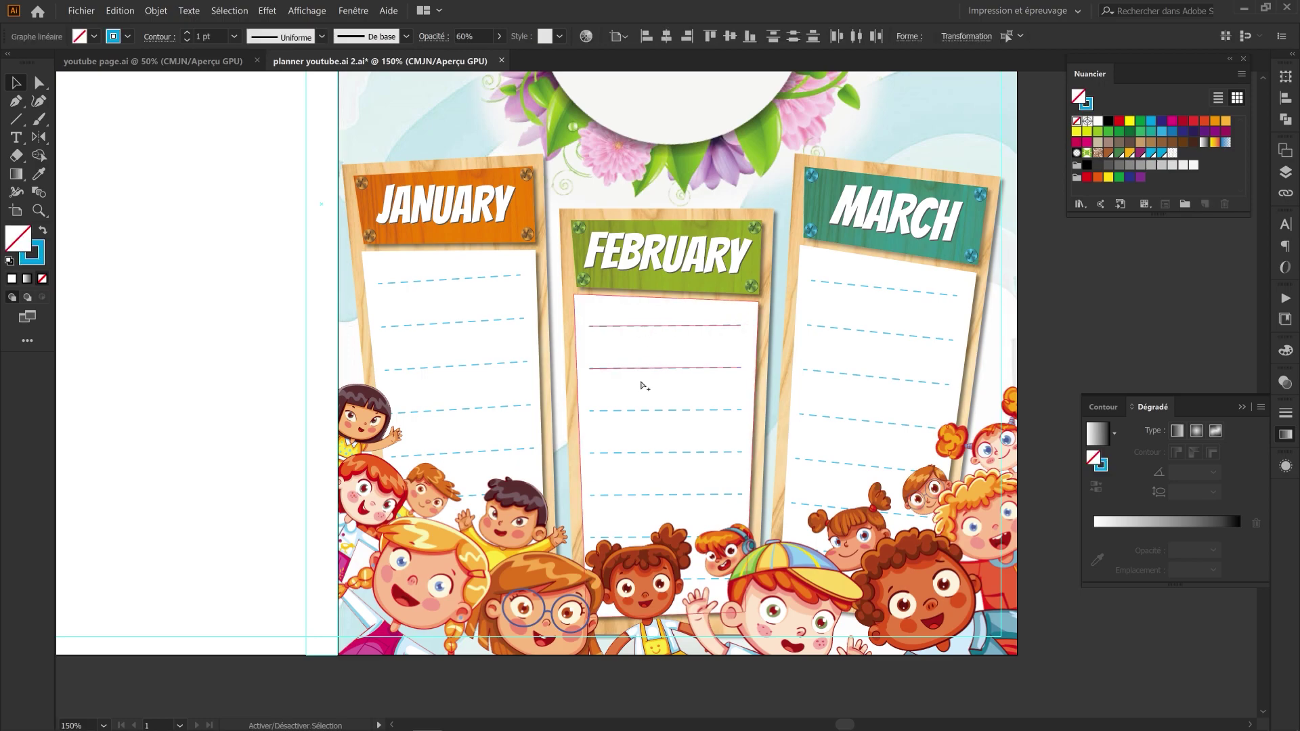
left_click(642, 535)
left_click(95, 36)
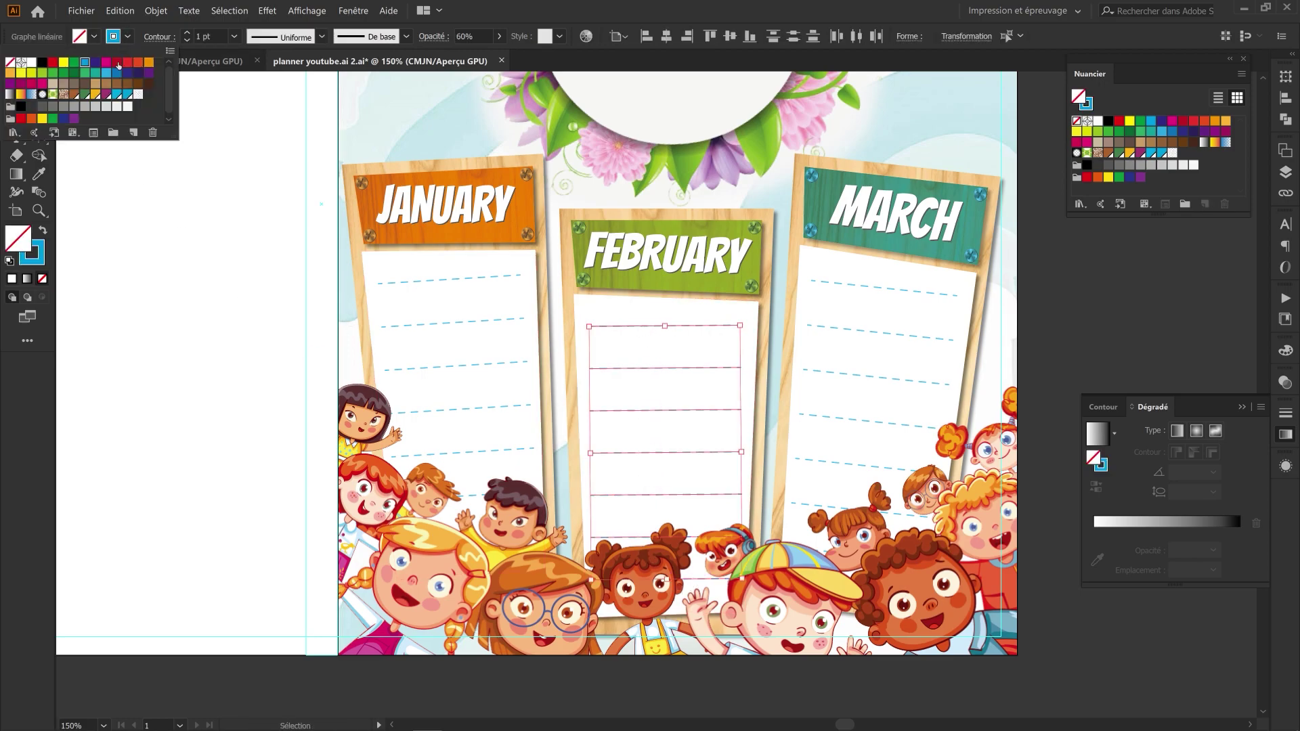
left_click(47, 82)
left_click(1041, 224)
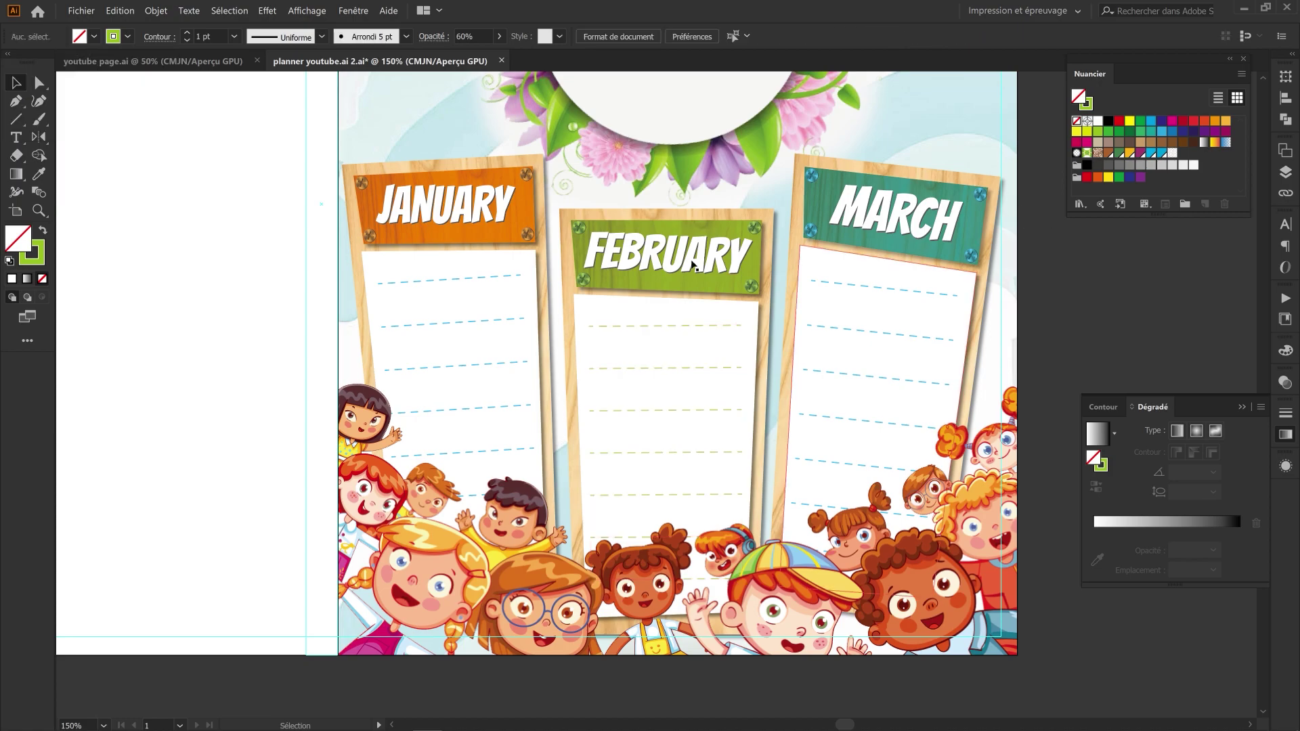
Step: Change the stroke color of all dashed writing lines on the January sign to orange
left_click(472, 276)
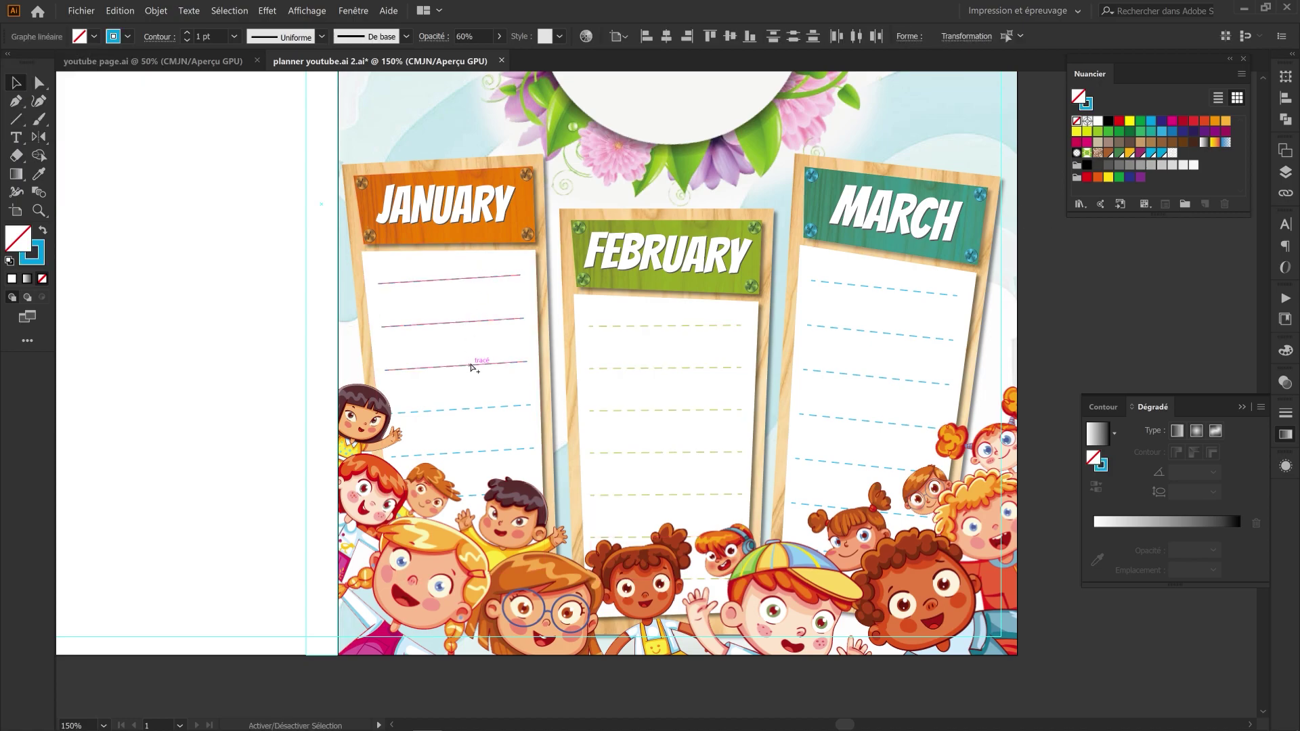
left_click(472, 495, "shift")
left_click(473, 540, "shift")
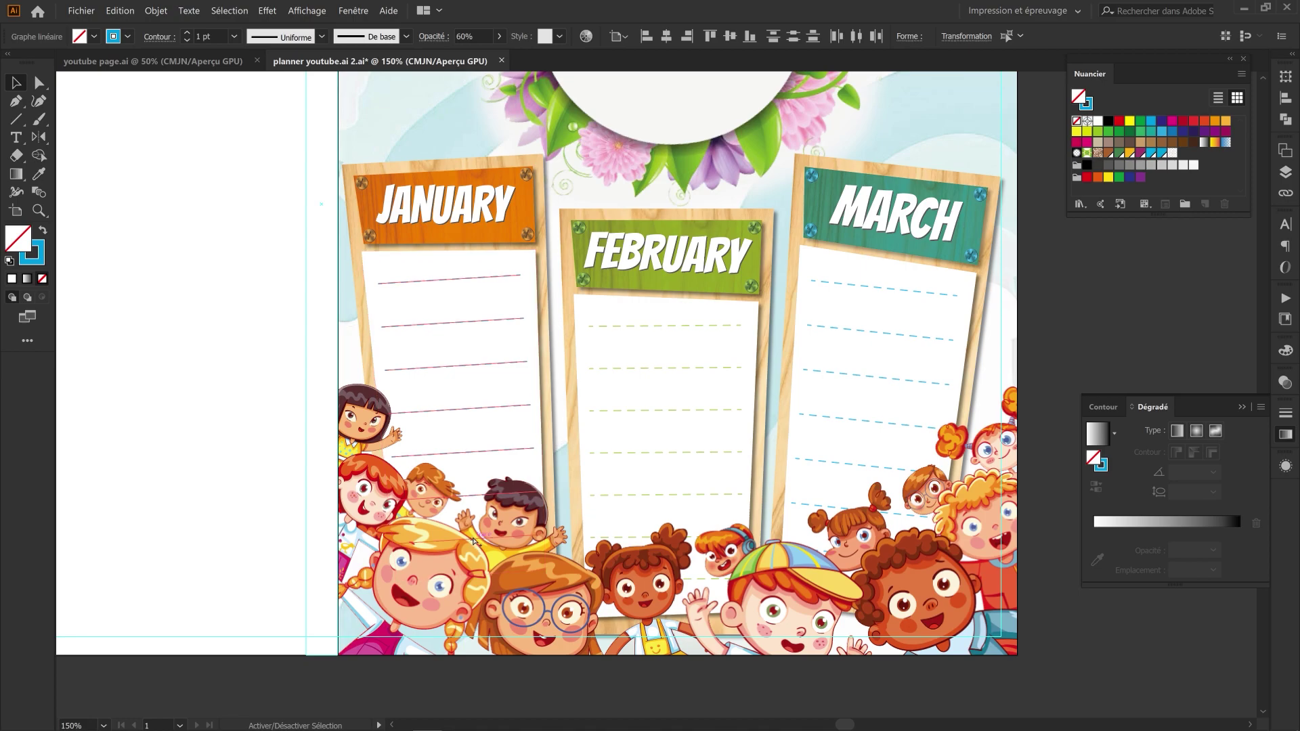
left_click(127, 37)
left_click(150, 59)
left_click(1045, 255)
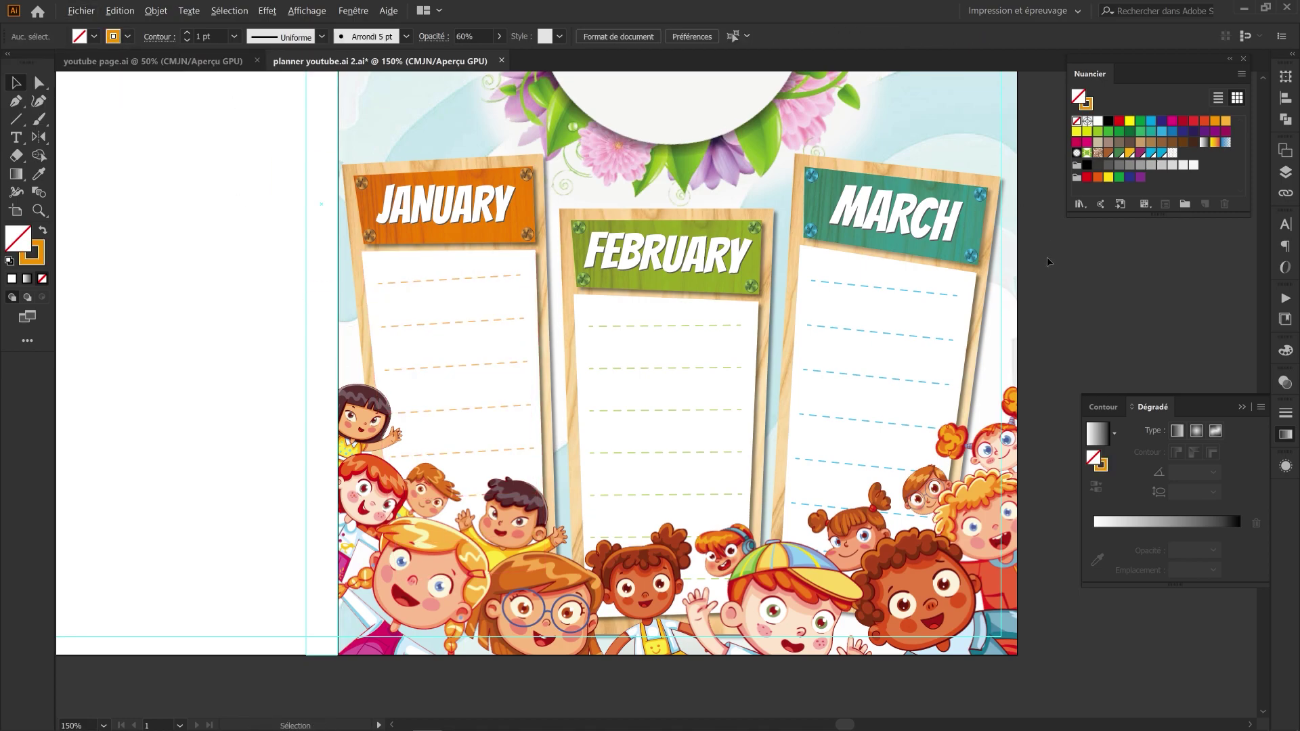
Step: Draw a circle about 8.53 cm wide over the white disc in the floral frame and fill it orange without an outline
scroll(1044, 256, "down", 1)
left_click_drag(955, 170, 824, 344)
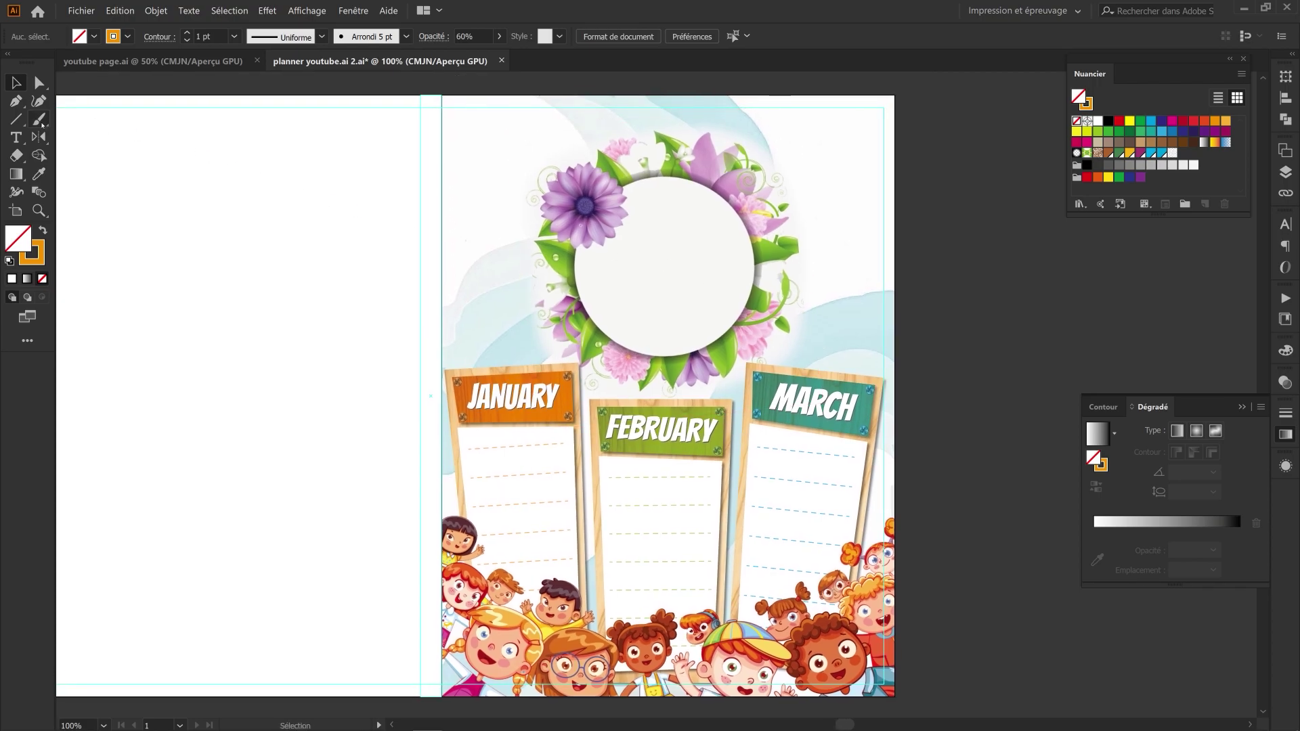
left_click(88, 136)
scroll(675, 269, "up", 1)
left_click_drag(666, 267, 760, 180)
left_click_drag(803, 136, 804, 137)
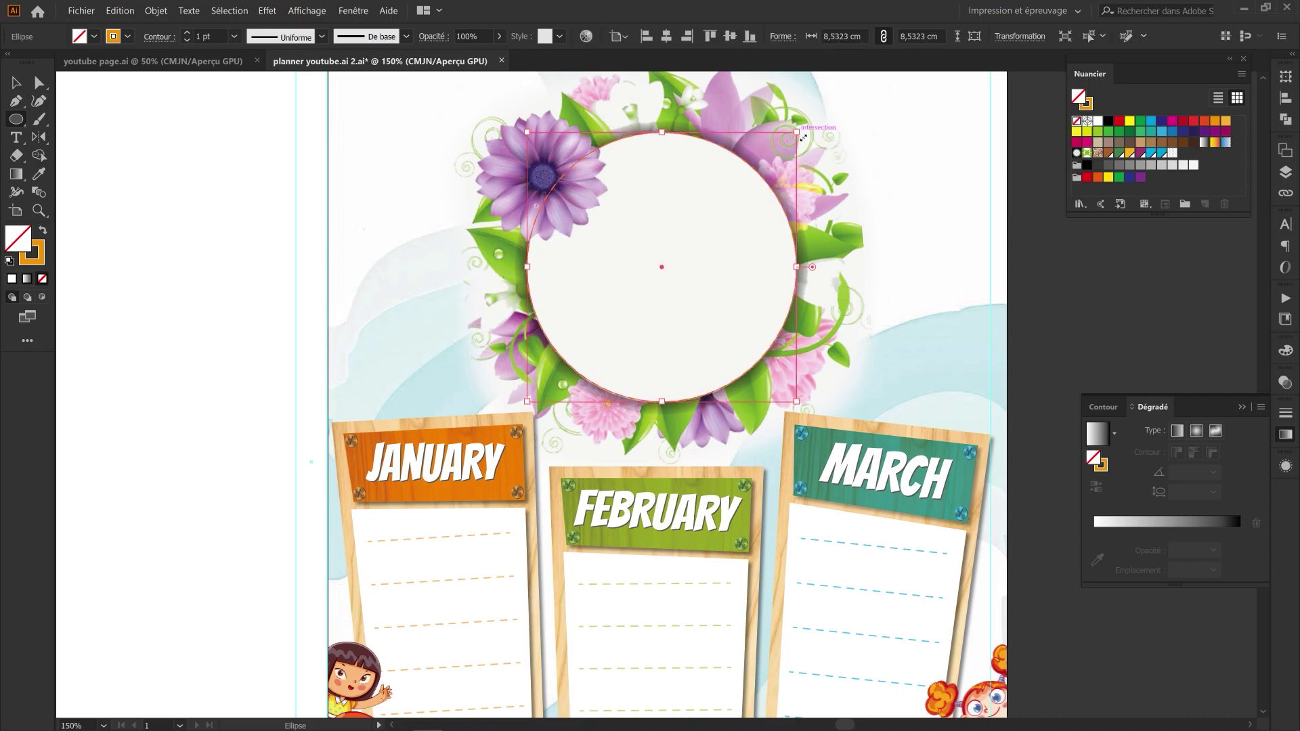
left_click(17, 84)
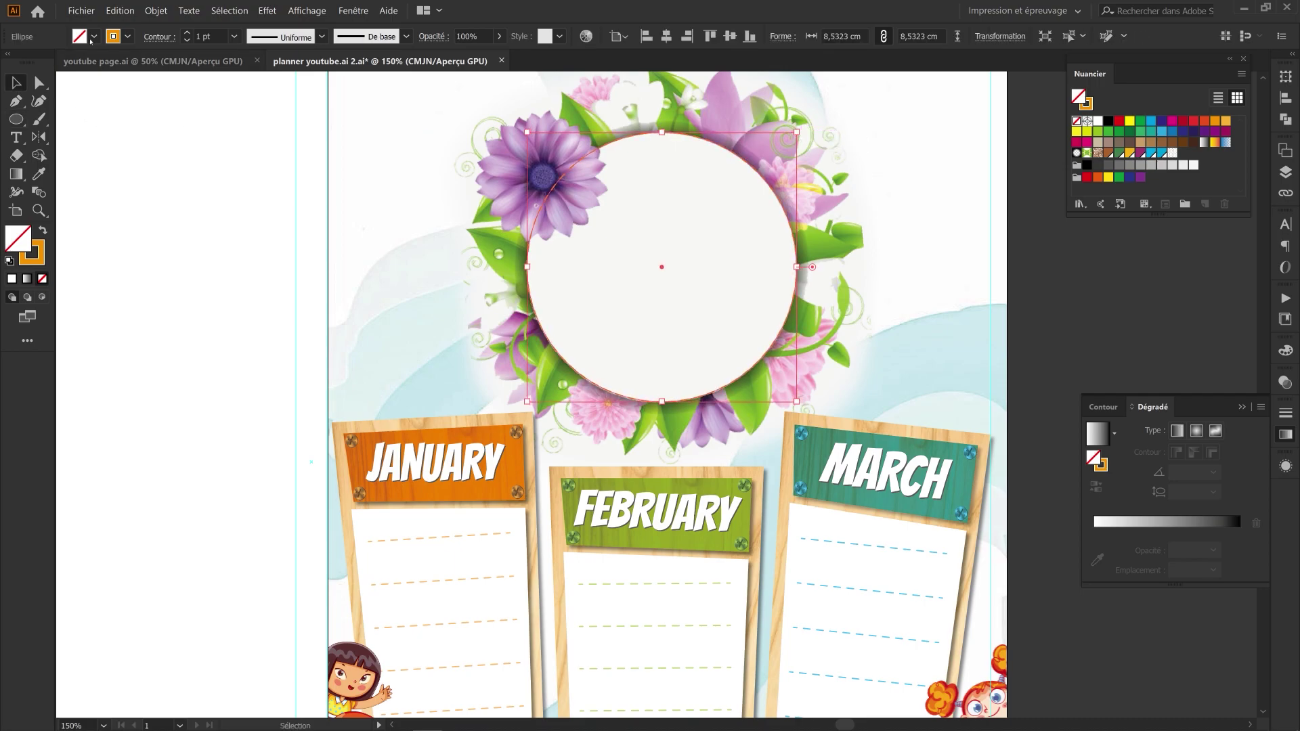
left_click(43, 231)
key("ctrl+shift+a")
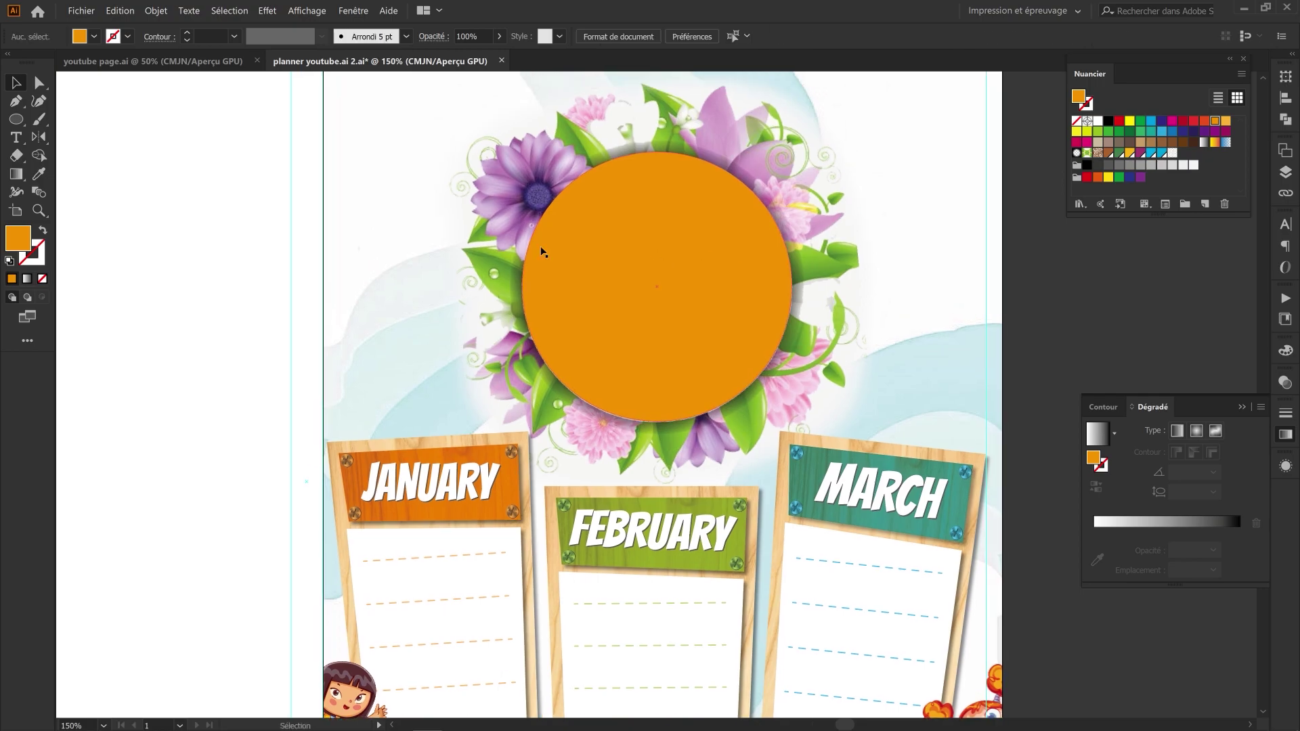
Step: Draw an orange rectangle across the circle, wider than it, and reshape it into a slanted banner rising to the right
left_click_drag(17, 122, 55, 121)
mouse_move(487, 263)
left_mouse_down()
mouse_move(840, 327)
mouse_move(821, 338)
mouse_move(837, 289)
mouse_move(769, 298)
mouse_move(830, 285)
left_mouse_up()
key("v")
left_click_drag(761, 297, 754, 296)
scroll(501, 284, "up", 2)
left_click_drag(530, 253, 530, 264)
left_click_drag(909, 273, 615, 325)
left_click_drag(922, 261, 911, 244)
scroll(766, 275, "down", 2)
left_click_drag(766, 275, 699, 325)
Step: Select the slanted banner and the circle, and unite them into a single shape with Pathfinder
left_click(711, 352)
left_click(636, 266, "shift")
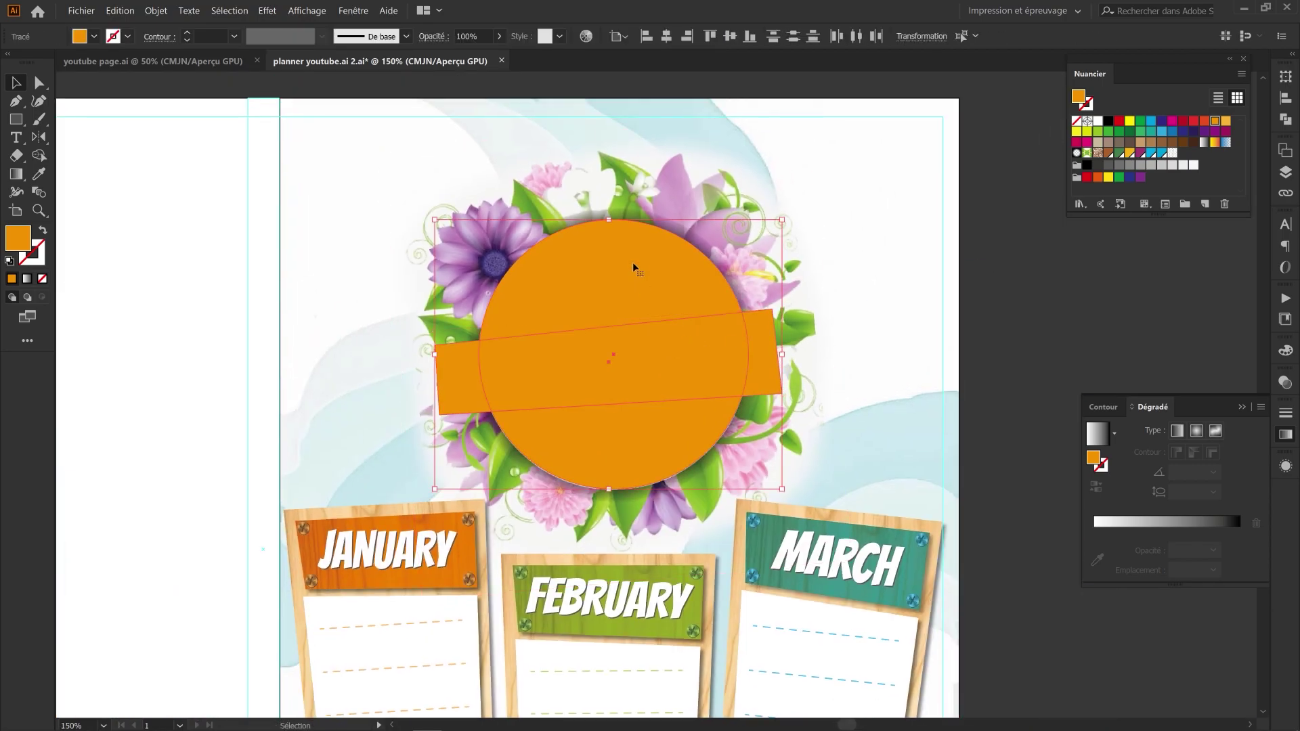
scroll(638, 267, "down", 1)
left_click_drag(639, 264, 615, 273)
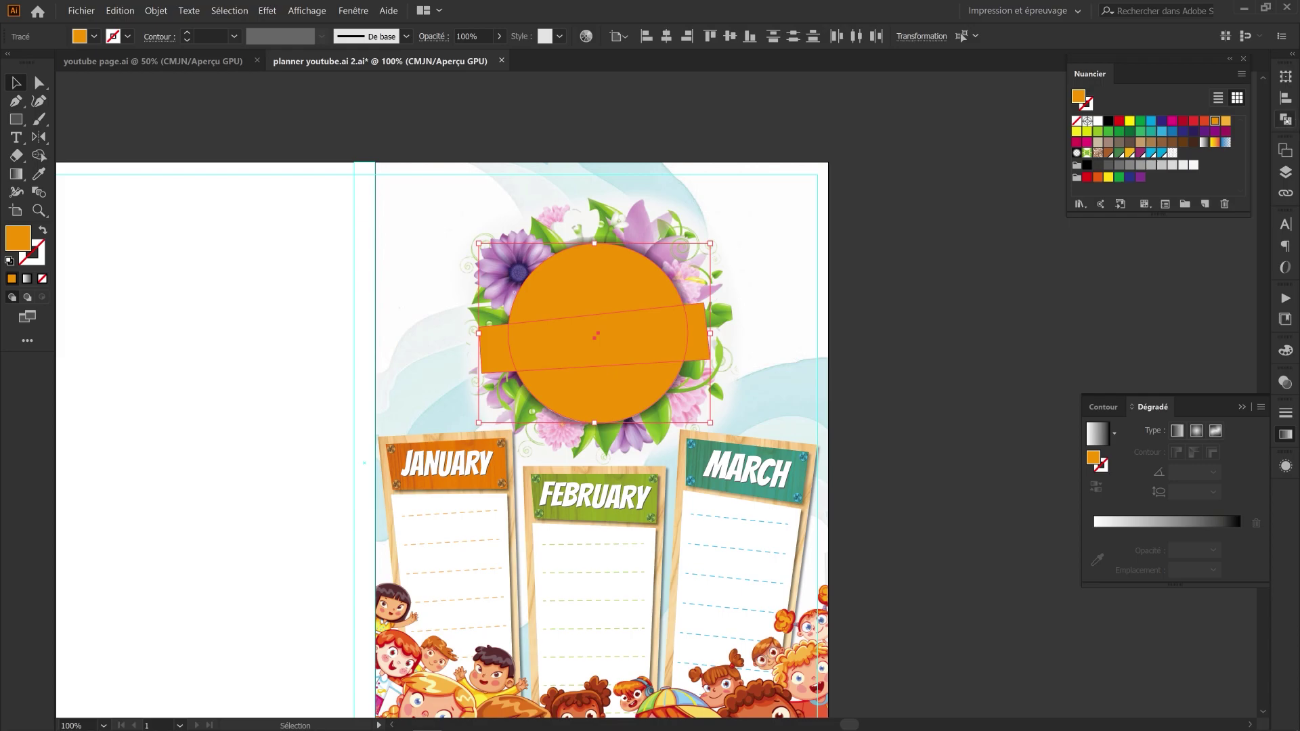
left_click(1286, 120)
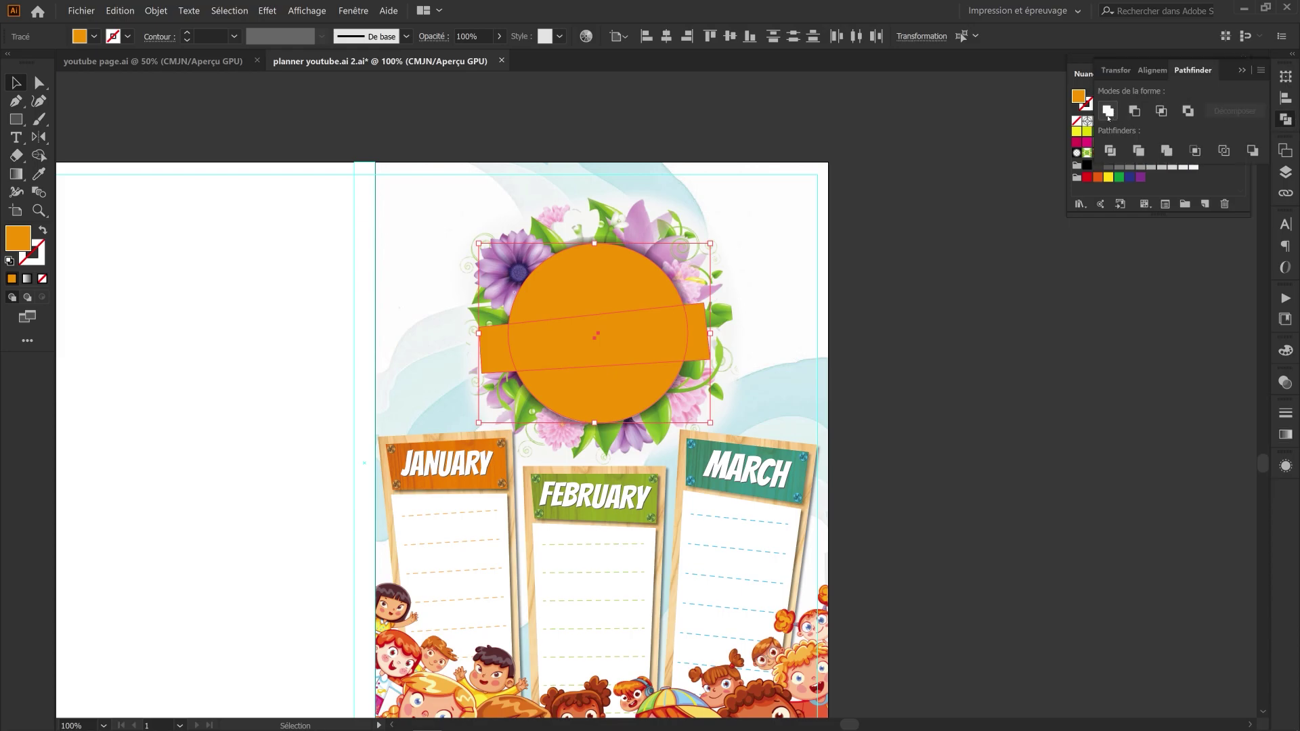
left_click(1108, 112)
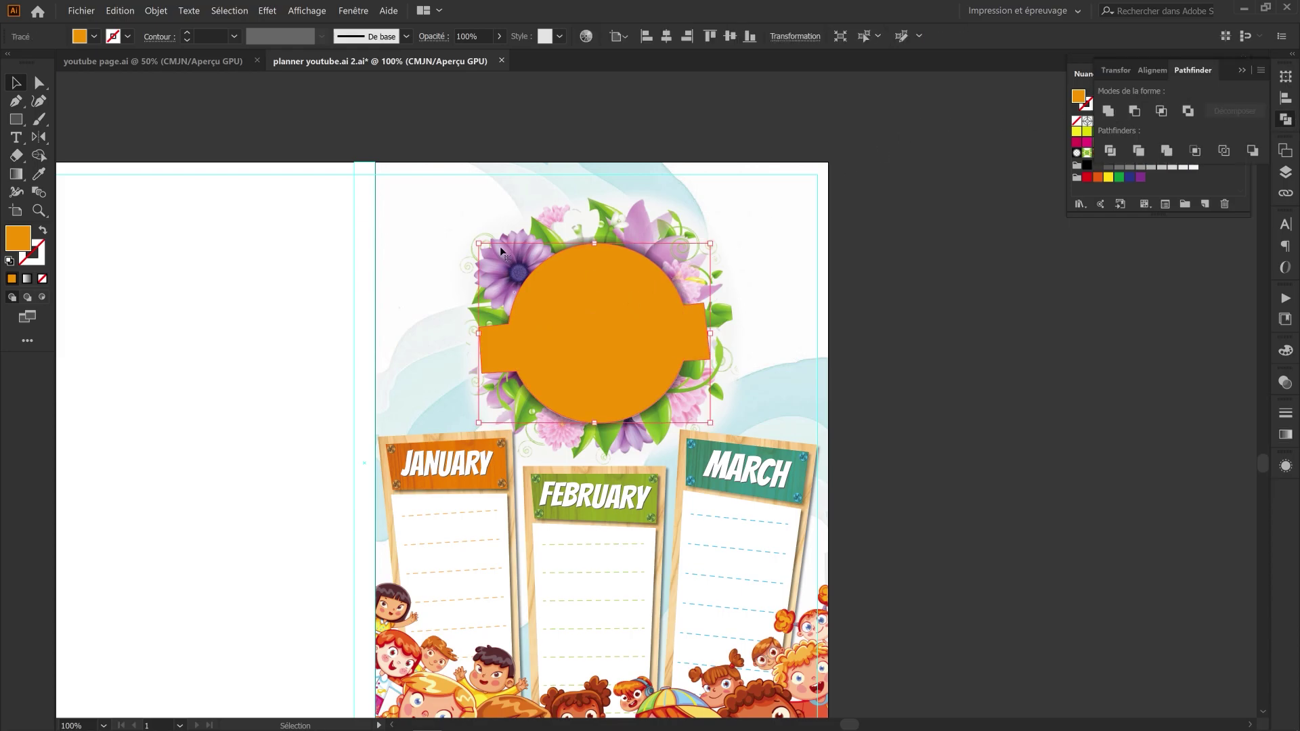
Step: Apply an Offset Path effect of 0.3 cm with a pointed join and a limit of 4 to the united shape
left_click(268, 10)
mouse_move(301, 138)
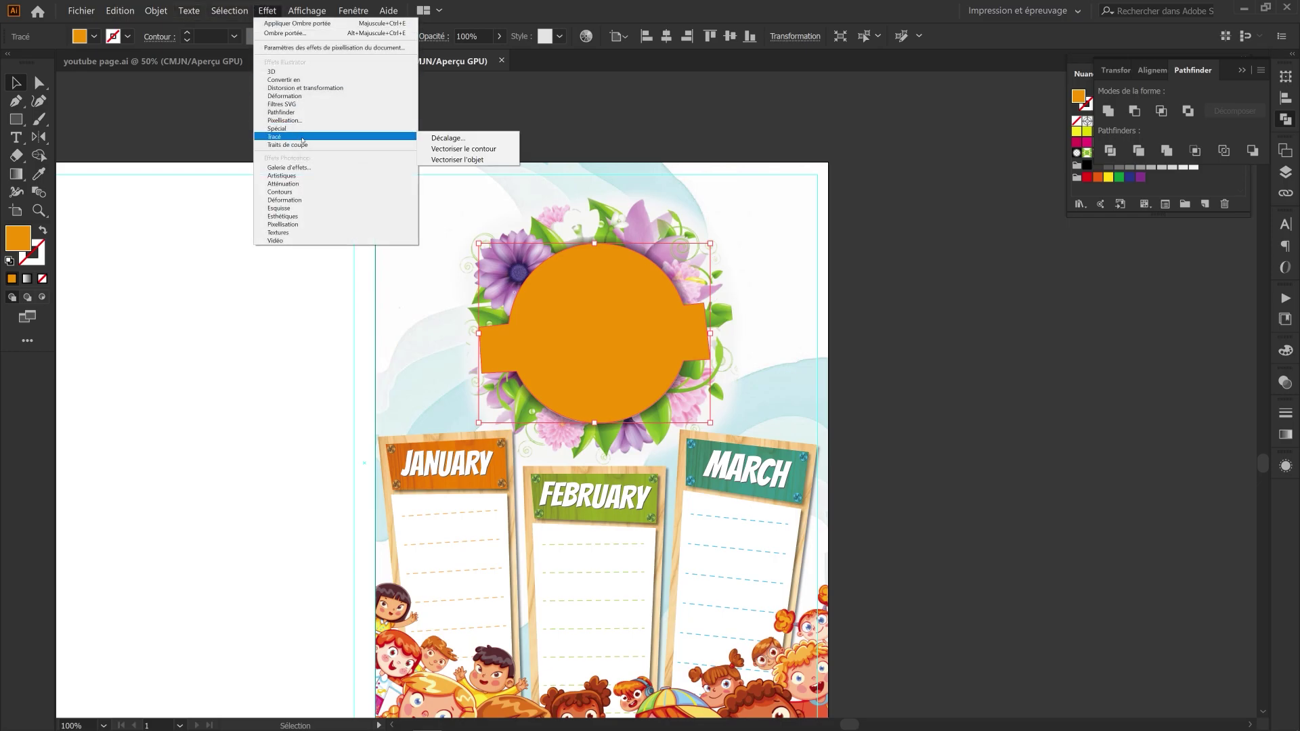
left_click(448, 139)
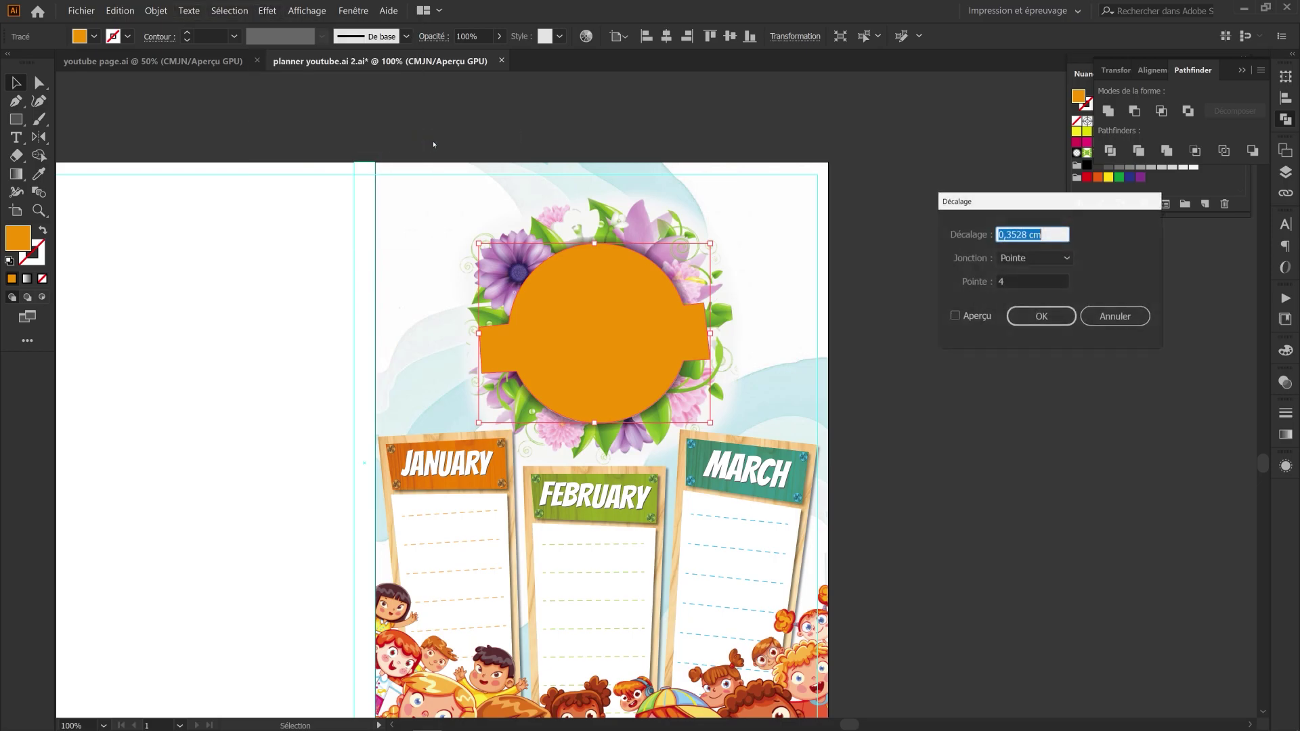
left_click(955, 315)
left_click(1033, 287)
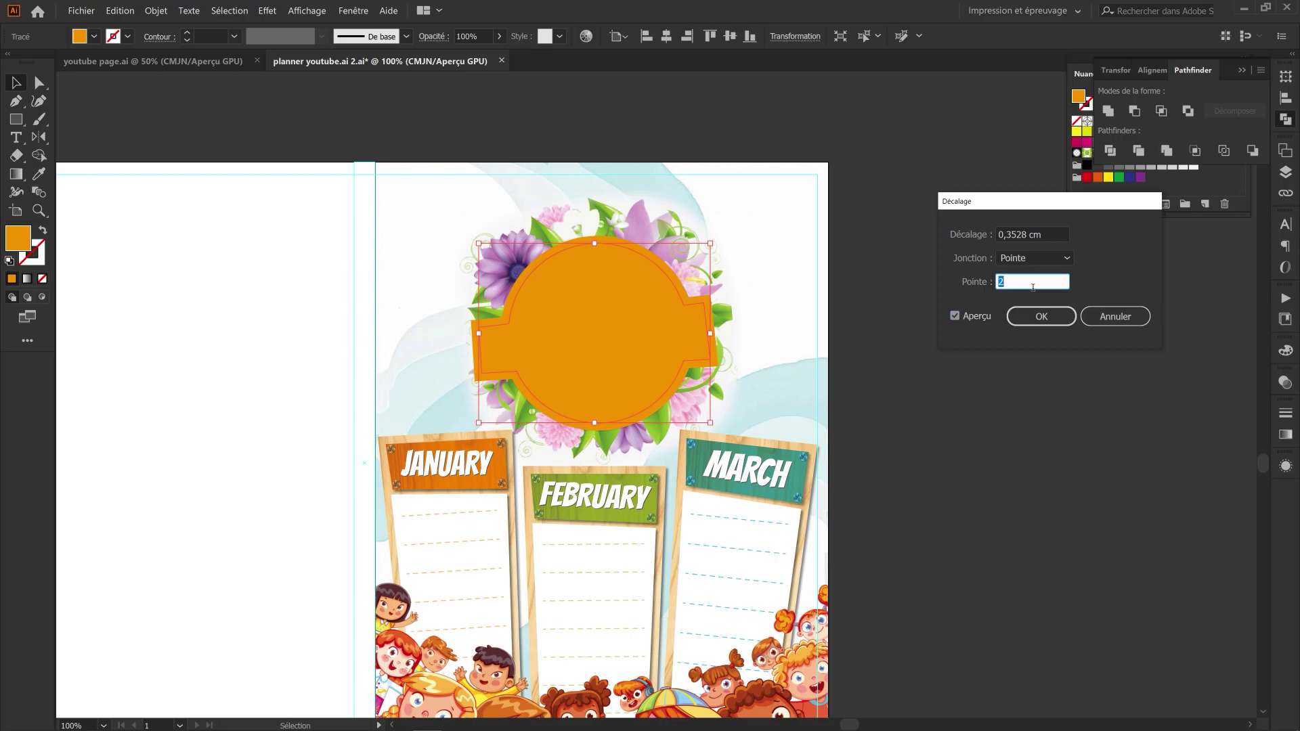
key("Up")
left_click(1029, 235)
key("Down")
key("Down")
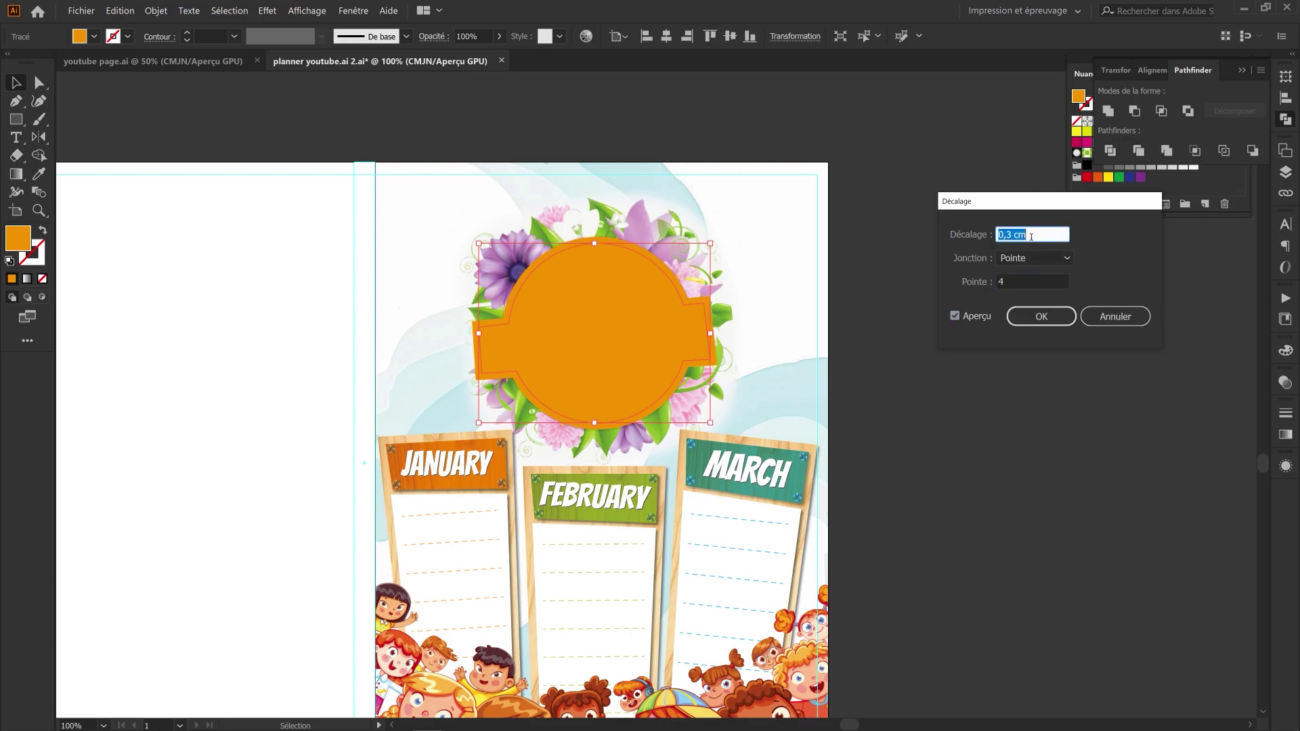
scroll(1031, 235, "up", 1)
left_click(1023, 319)
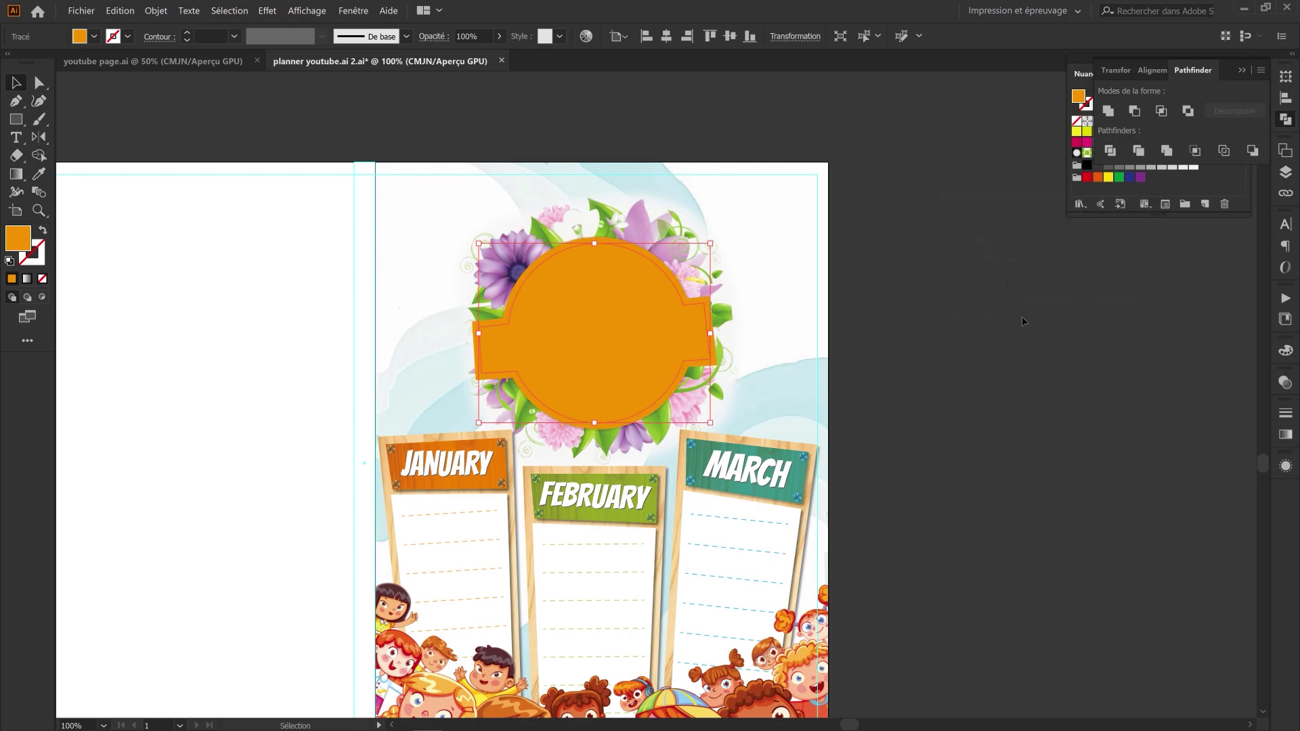
left_click(956, 248)
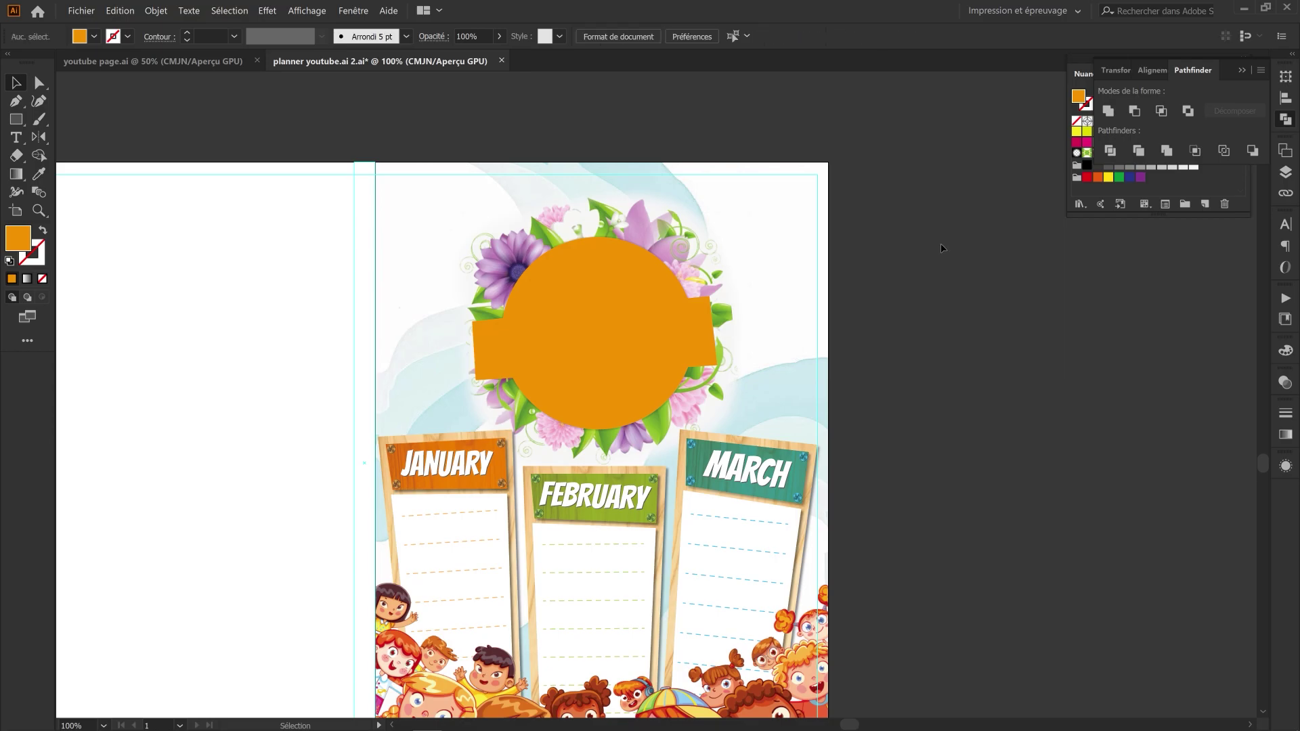
Step: Paste the original separate circle and banner in front and move them onto the empty canvas beside the cover
key("ctrl+f")
left_click_drag(641, 318, 1023, 281)
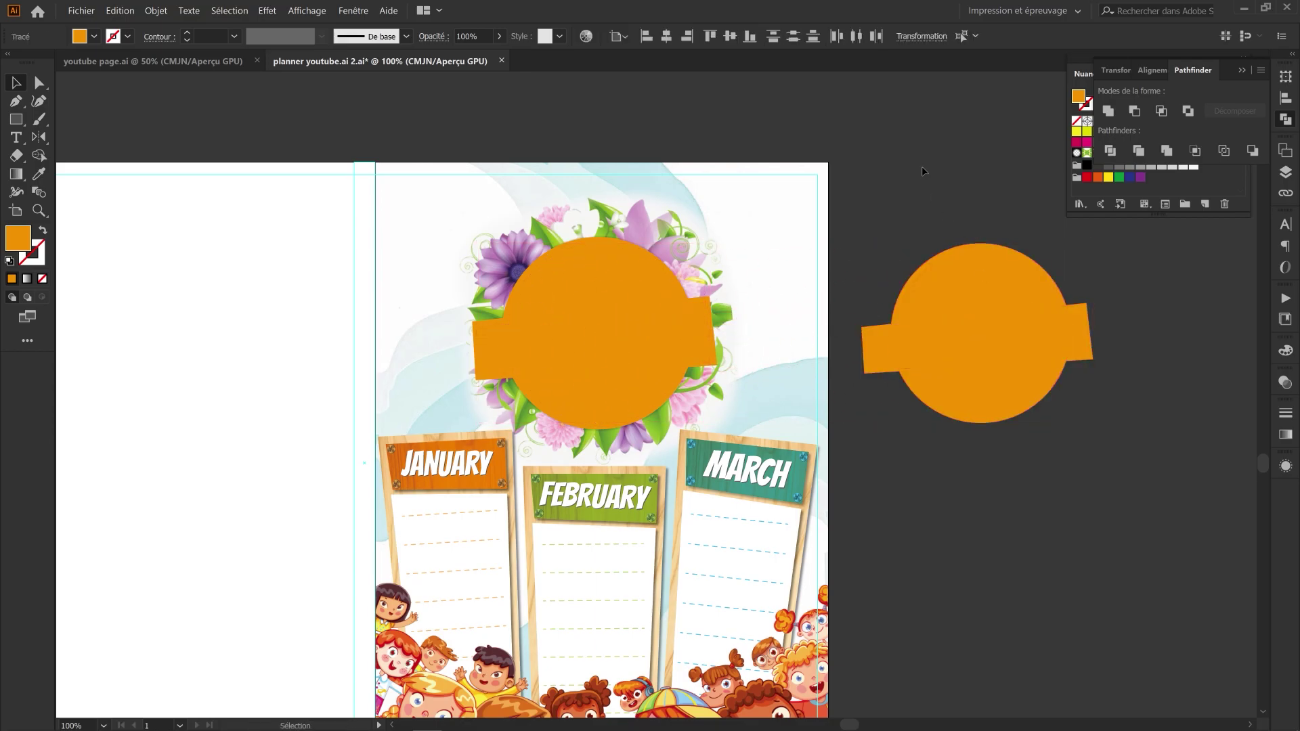
left_click(912, 331)
Step: Expand the appearance of the offset united shape in the floral frame
left_click(589, 300)
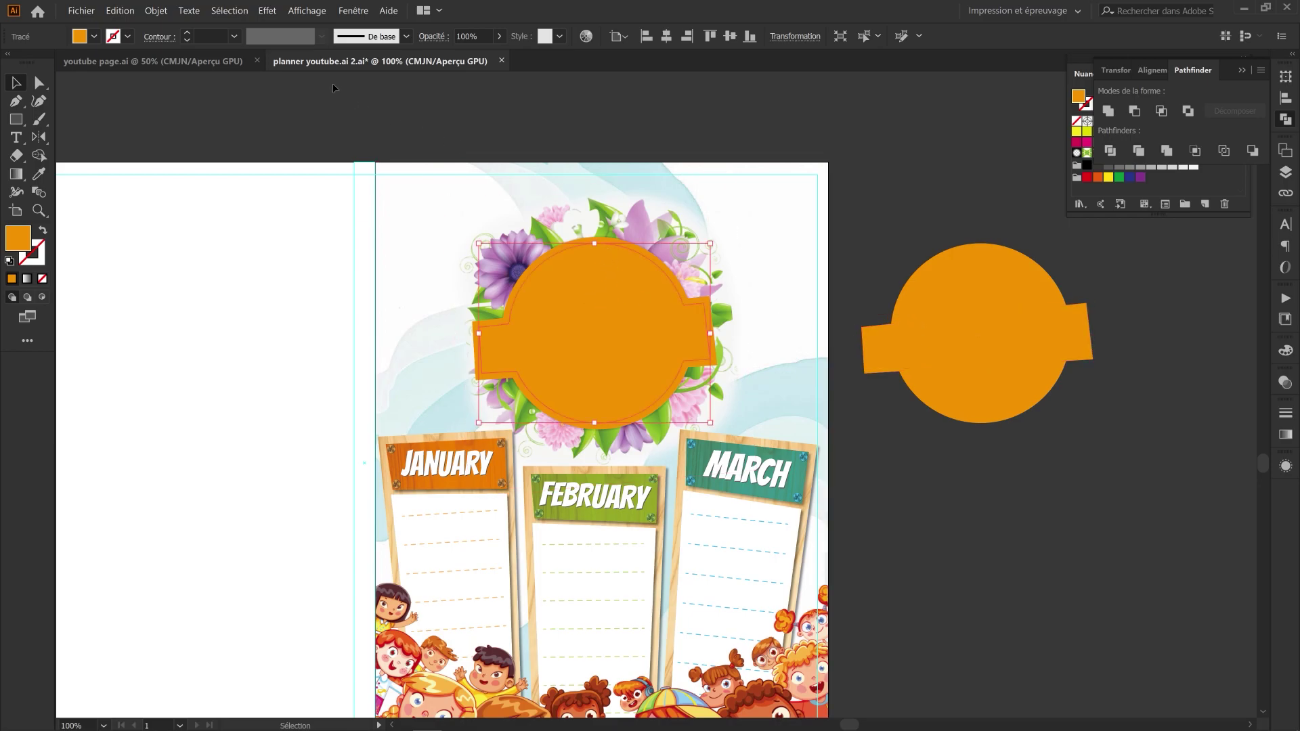
left_click(161, 11)
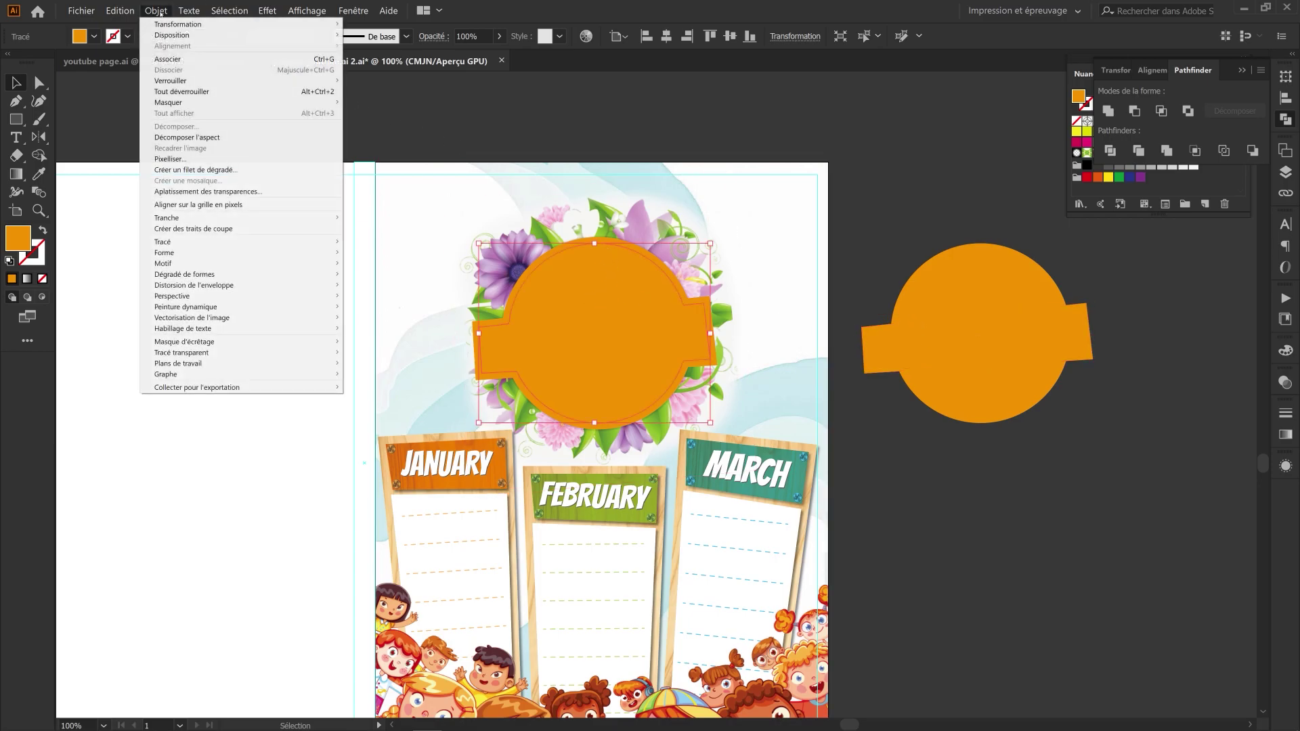
left_click(195, 138)
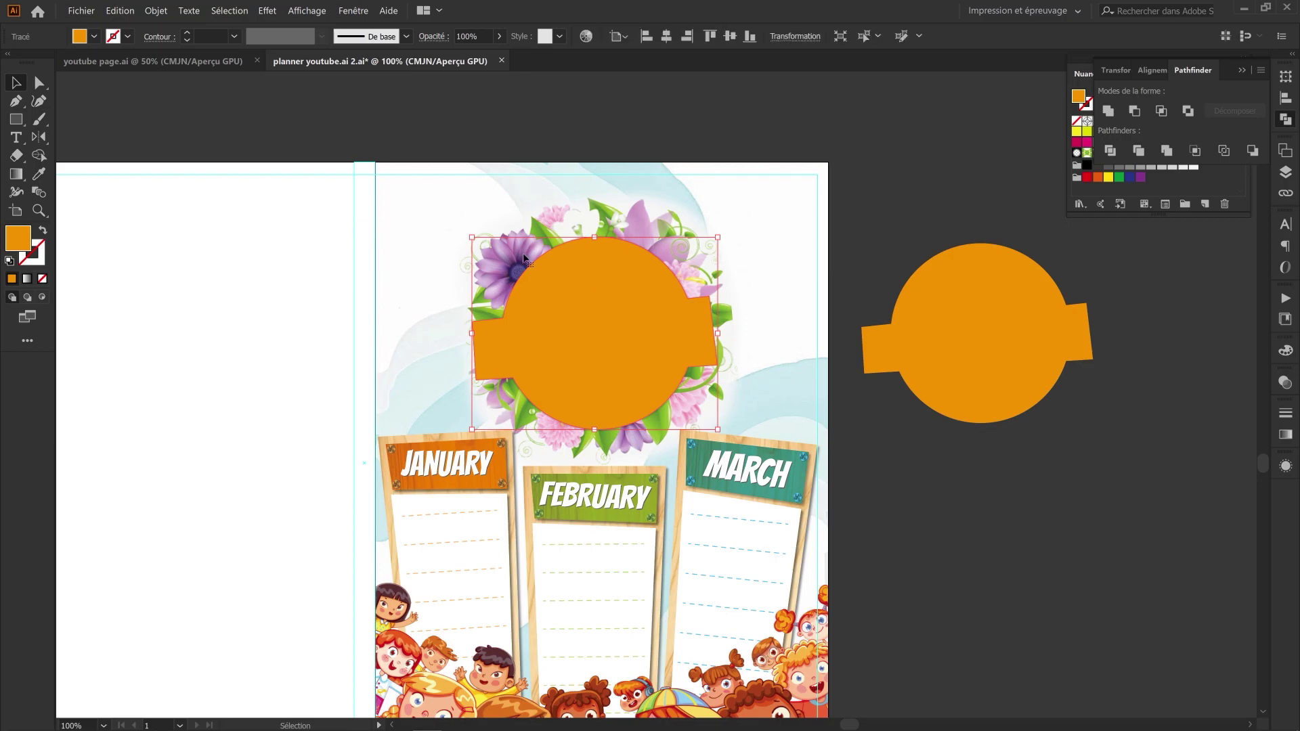
Step: Fill the expanded shape with the tan swatch C=25 M=40 J=65 N=0
left_click(94, 37)
left_click(95, 84)
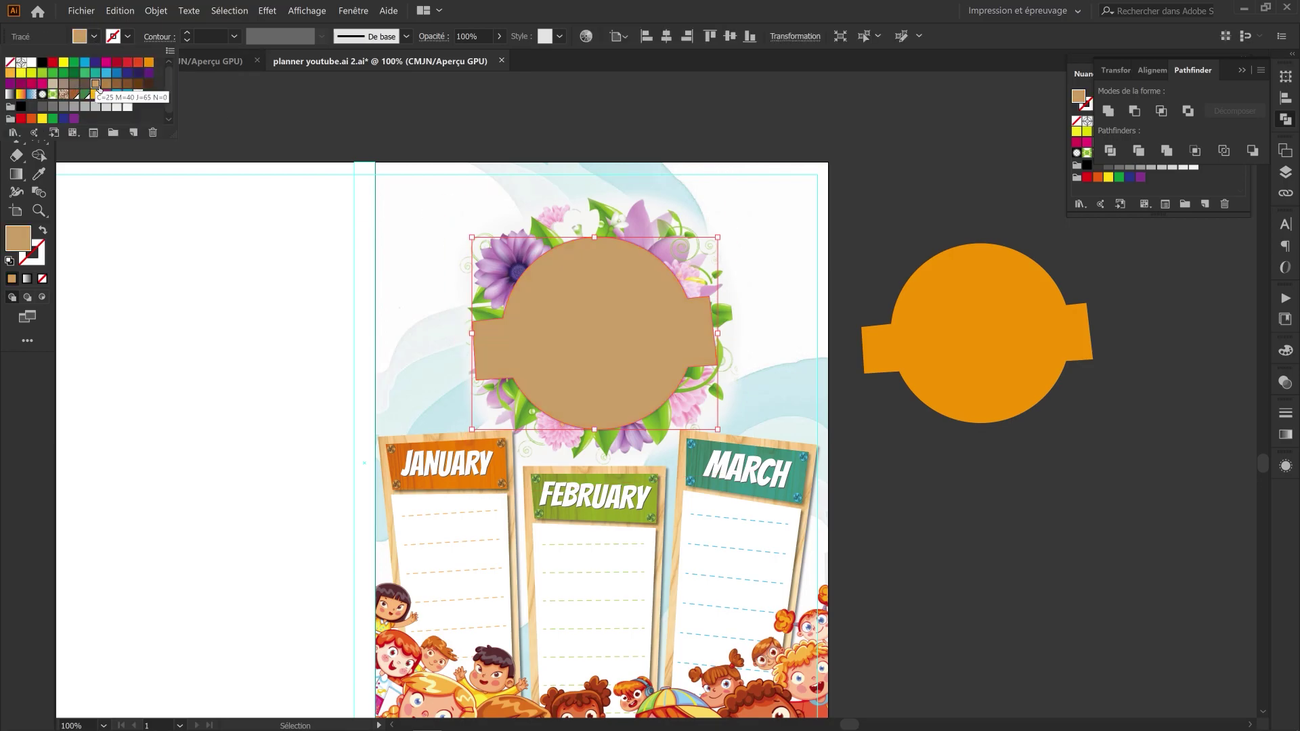
left_click(53, 84)
left_click(95, 85)
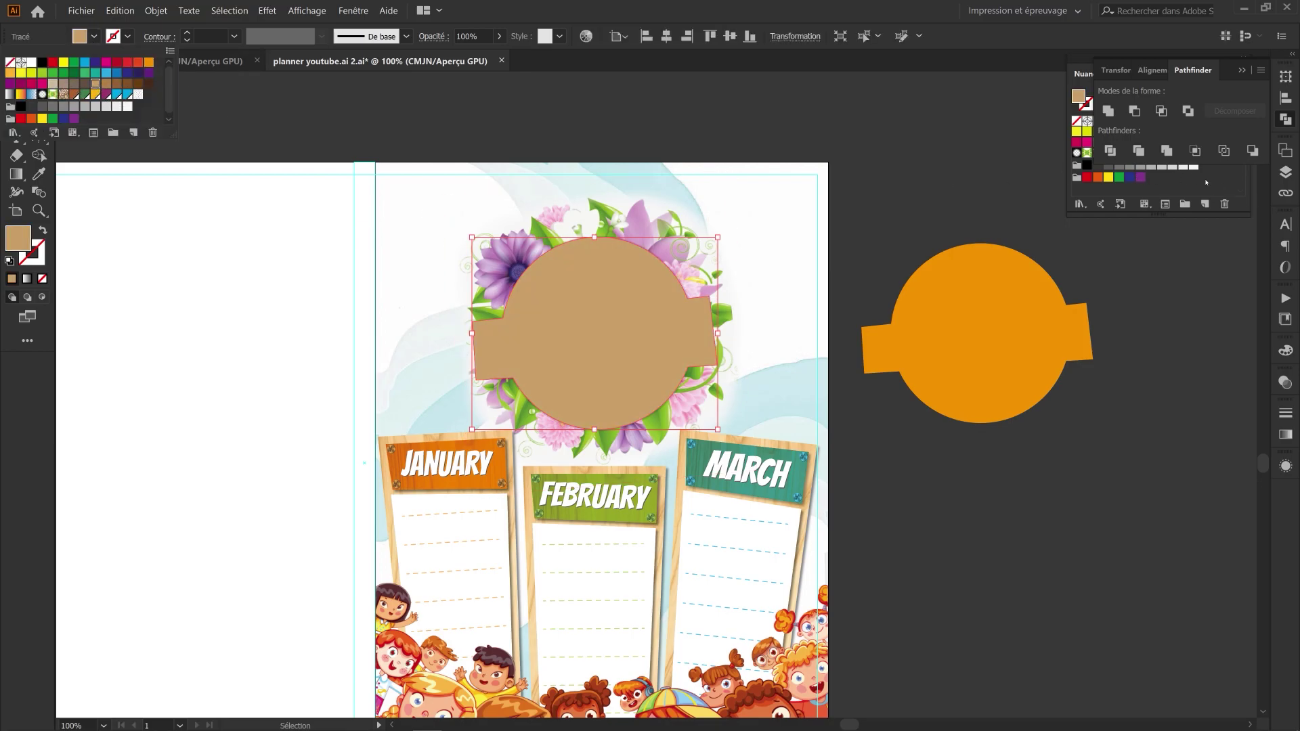
Step: Lighten the shape's tan fill to C 10, M 23, J 55, N 0
left_click(1286, 351)
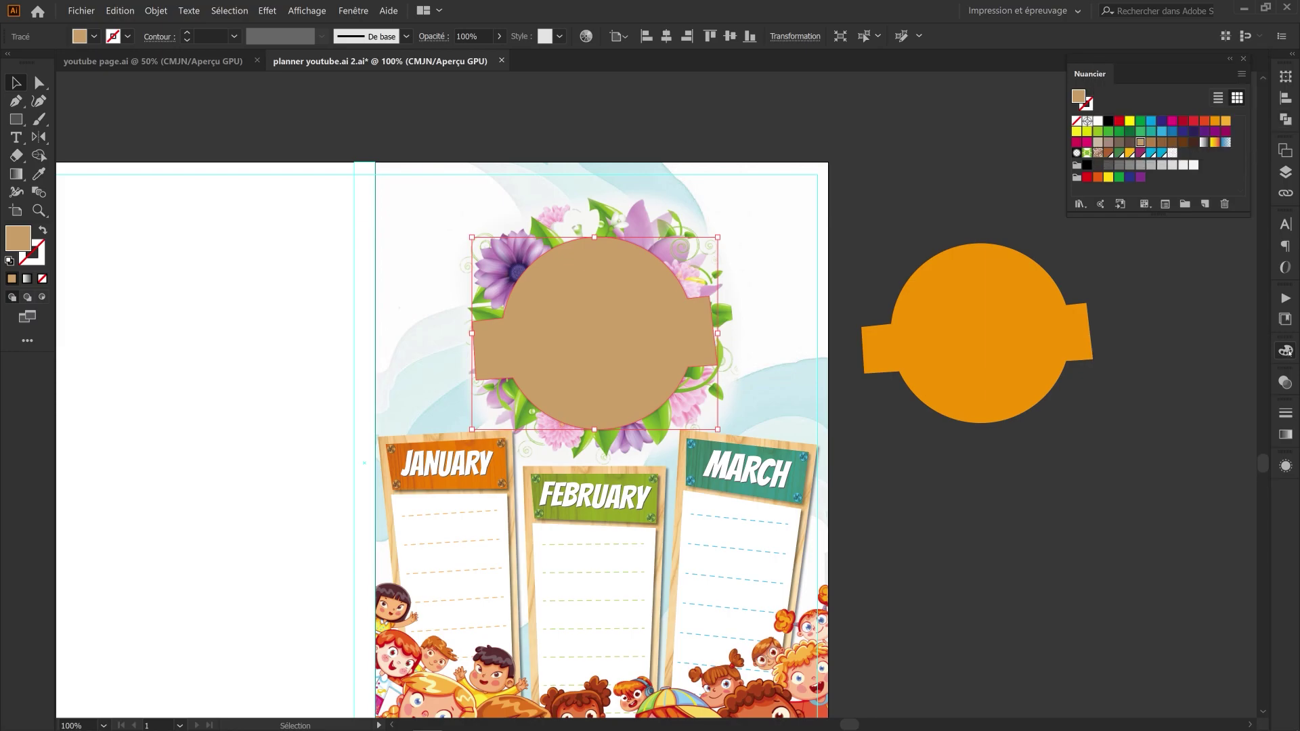
left_click(1287, 351)
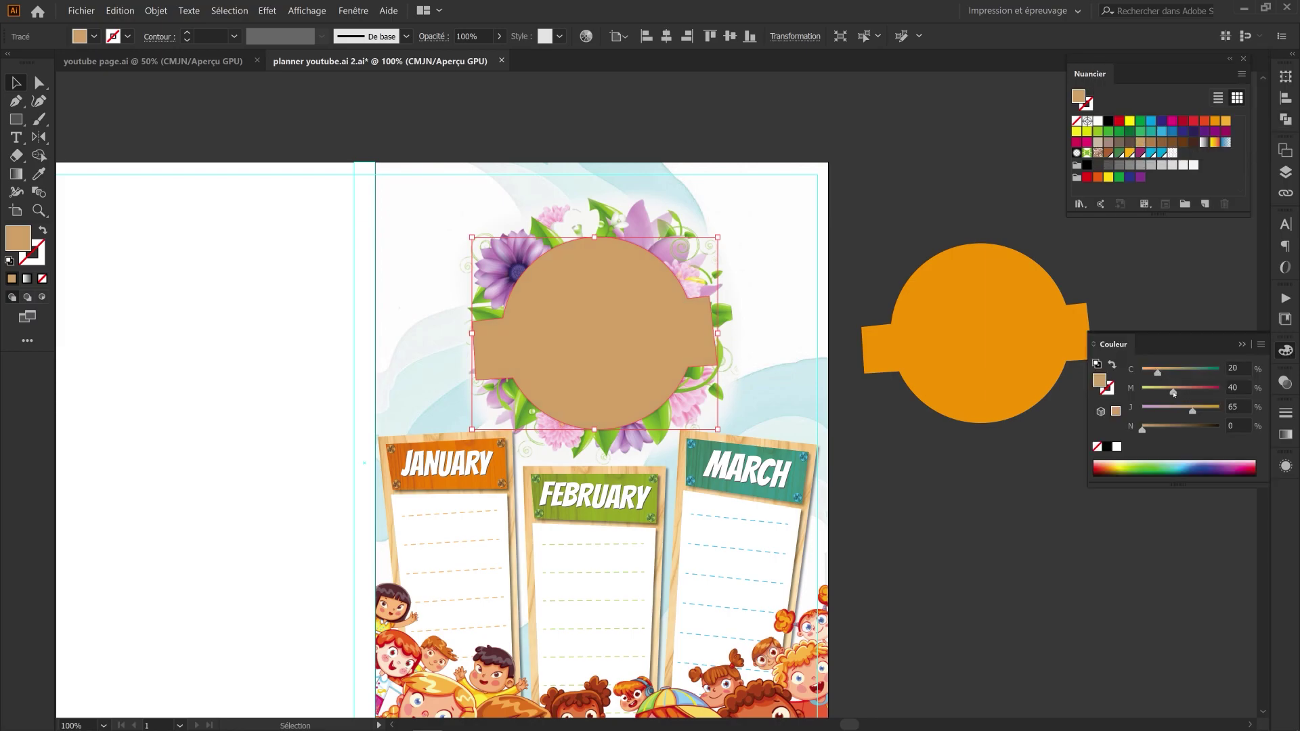
left_click_drag(1174, 395, 1170, 397)
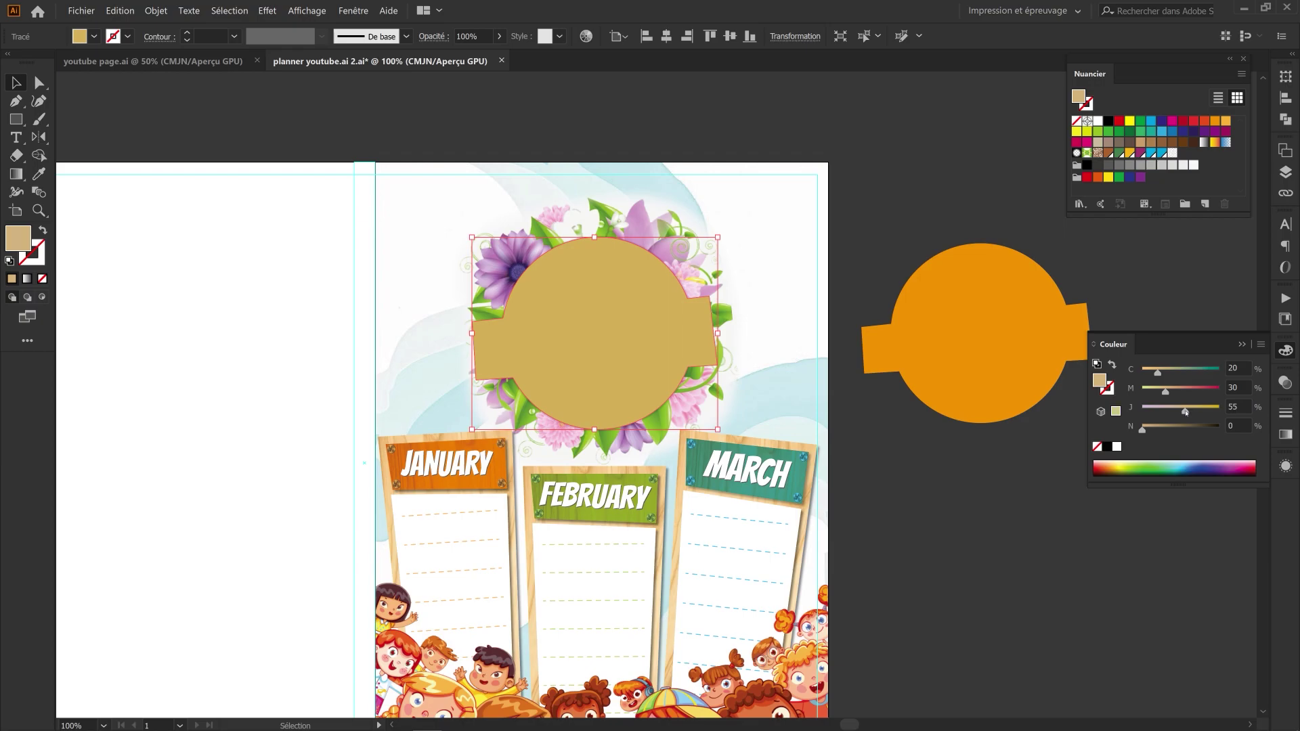
left_click_drag(1165, 392, 1152, 373)
left_click(923, 209)
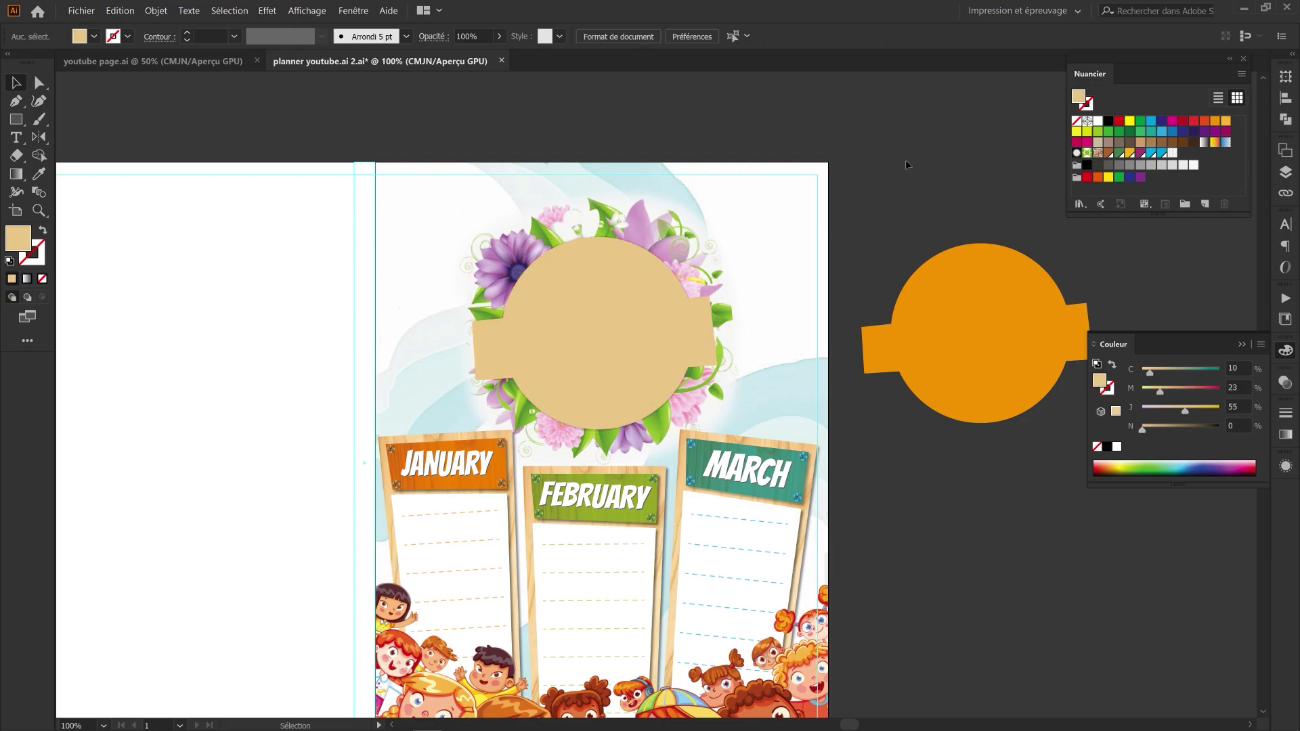
Step: Move the spare slanted banner back onto the tan shape, centered within its band, and fill it magenta
scroll(891, 305, "down", 1)
left_click(887, 325)
left_click_drag(885, 320, 502, 320)
left_click(94, 36)
left_click(109, 65)
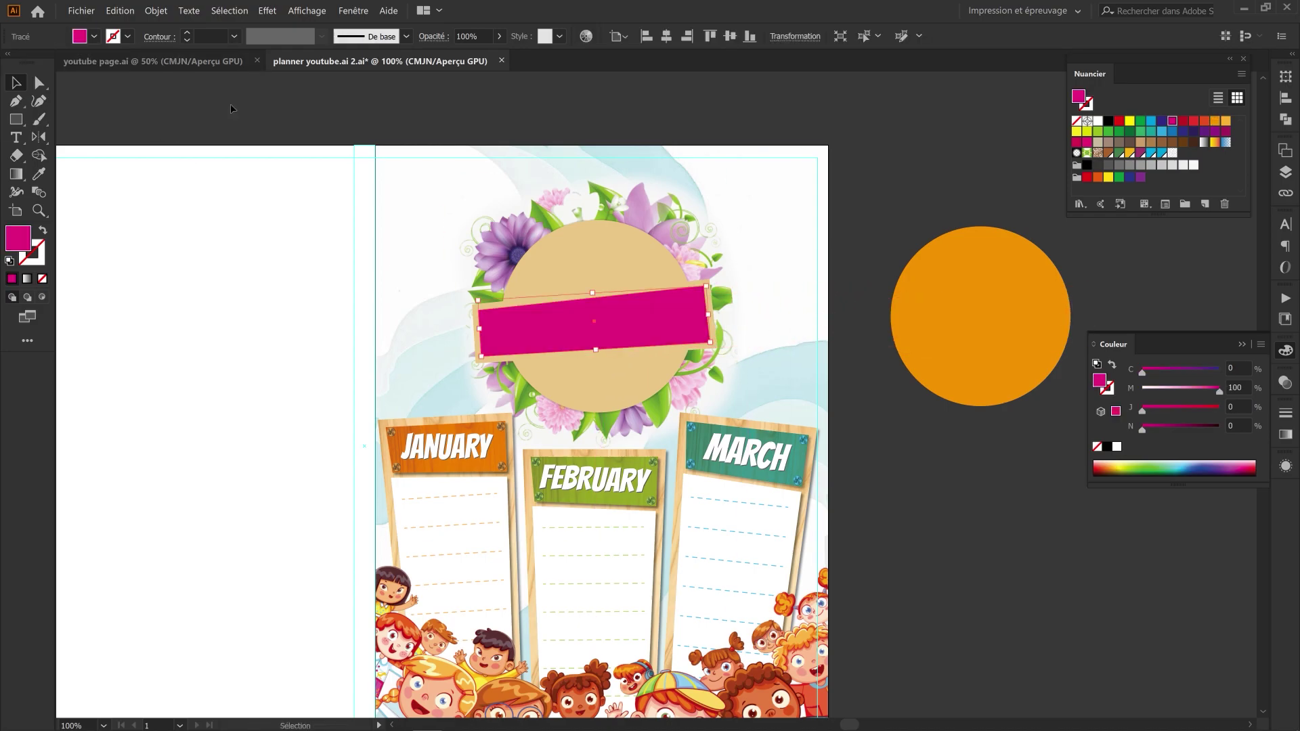
left_click(231, 107)
Step: Move the spare orange circle back onto the tan disc behind the banner and turn it into an unfilled magenta outline
mouse_move(487, 125)
left_mouse_down()
mouse_move(555, 131)
mouse_move(470, 127)
left_mouse_up()
left_click_drag(956, 297, 575, 298)
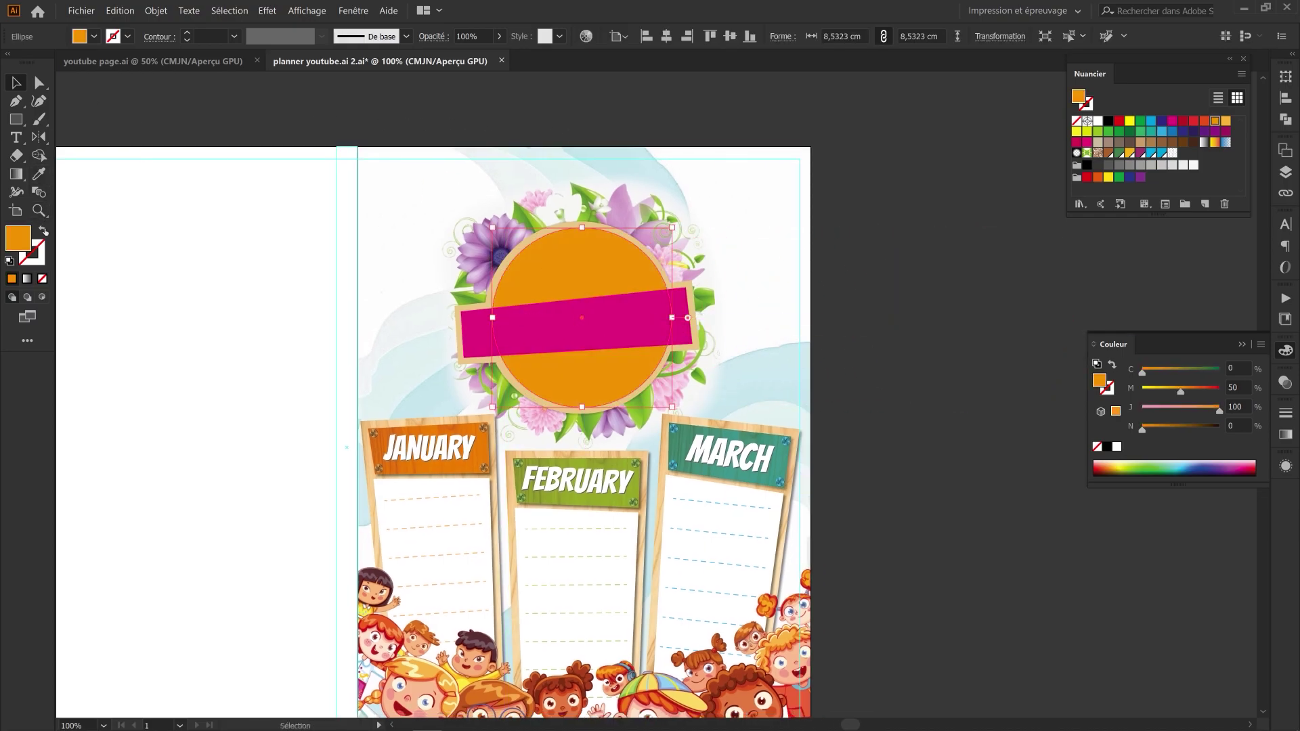
left_click(43, 231)
left_click(128, 36)
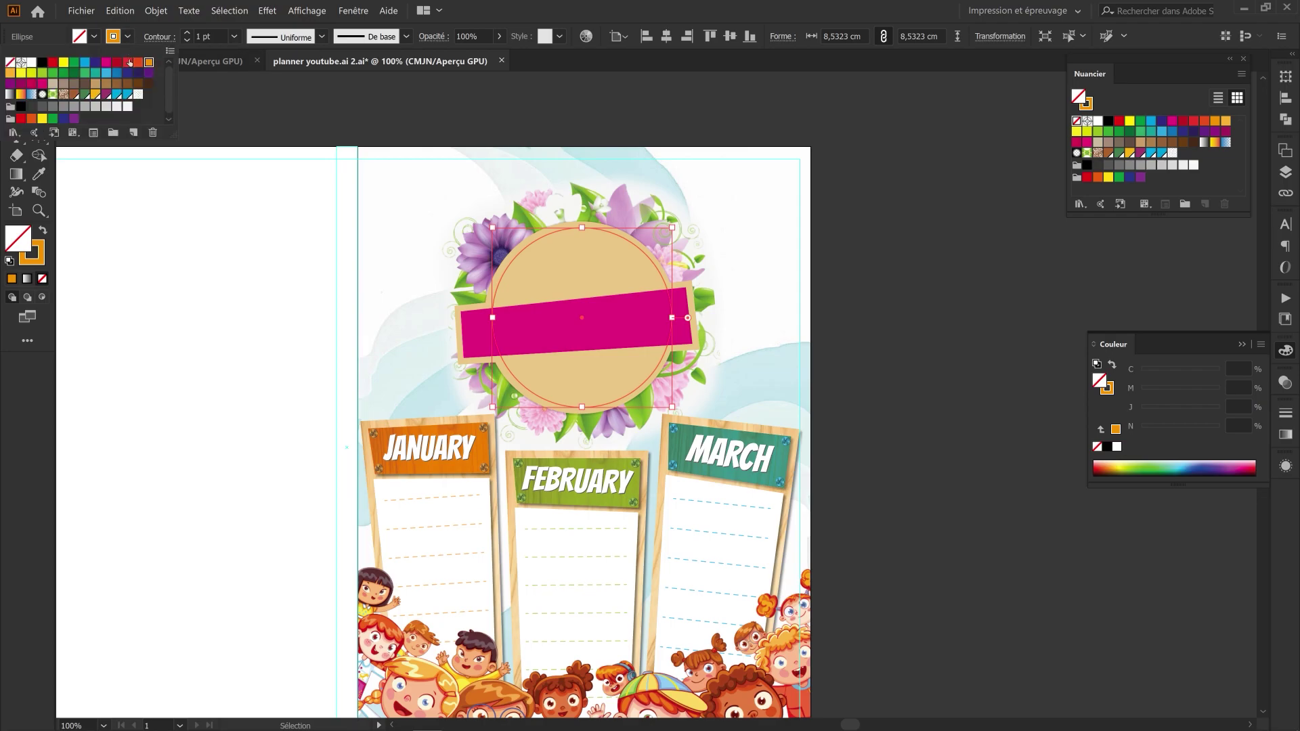
left_click(225, 97)
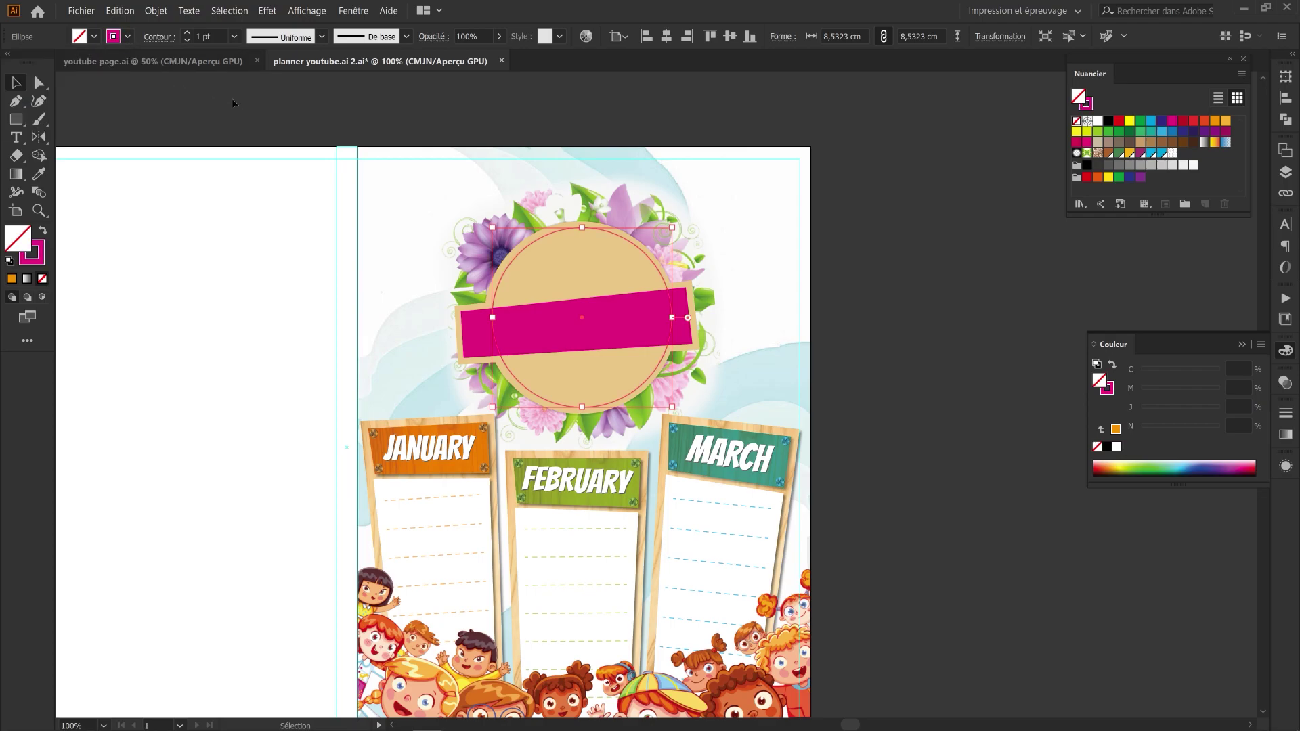
left_click(424, 153)
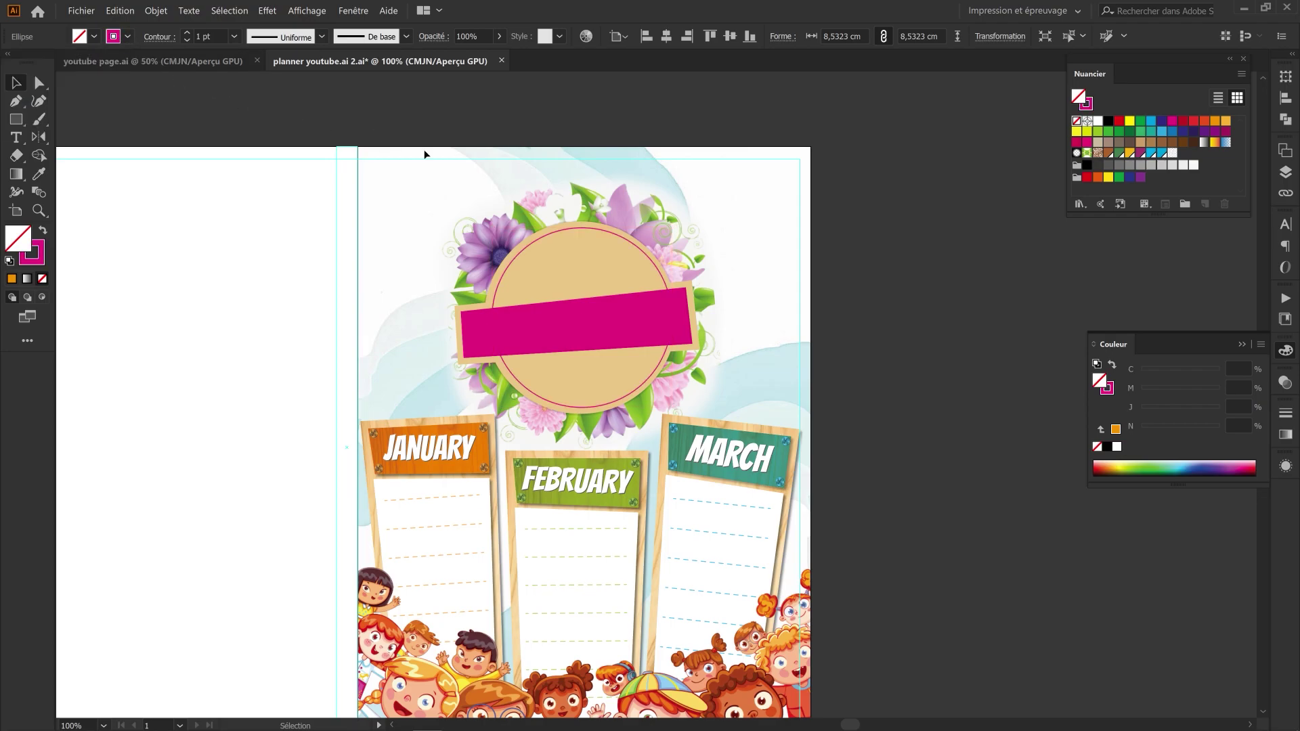
Step: Give the magenta circle outline a dashed stroke
left_click(542, 238)
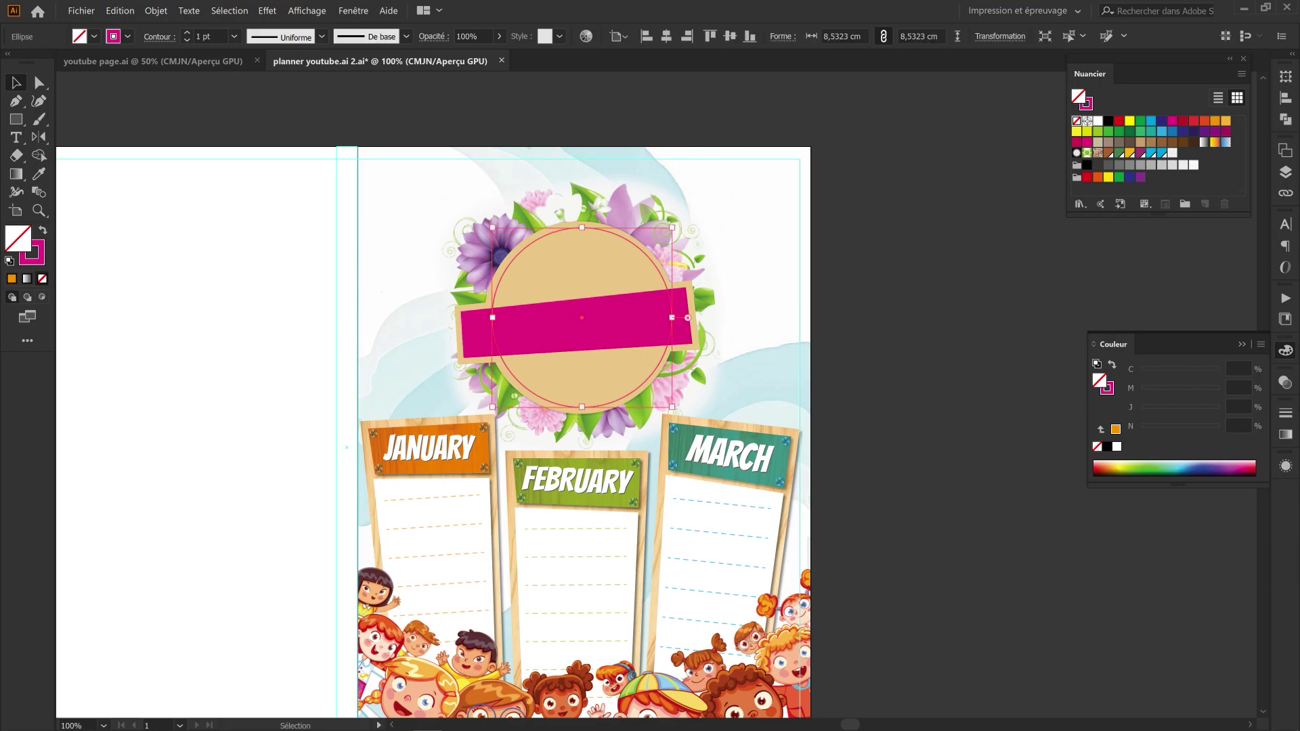
left_click(1288, 420)
left_click(1285, 414)
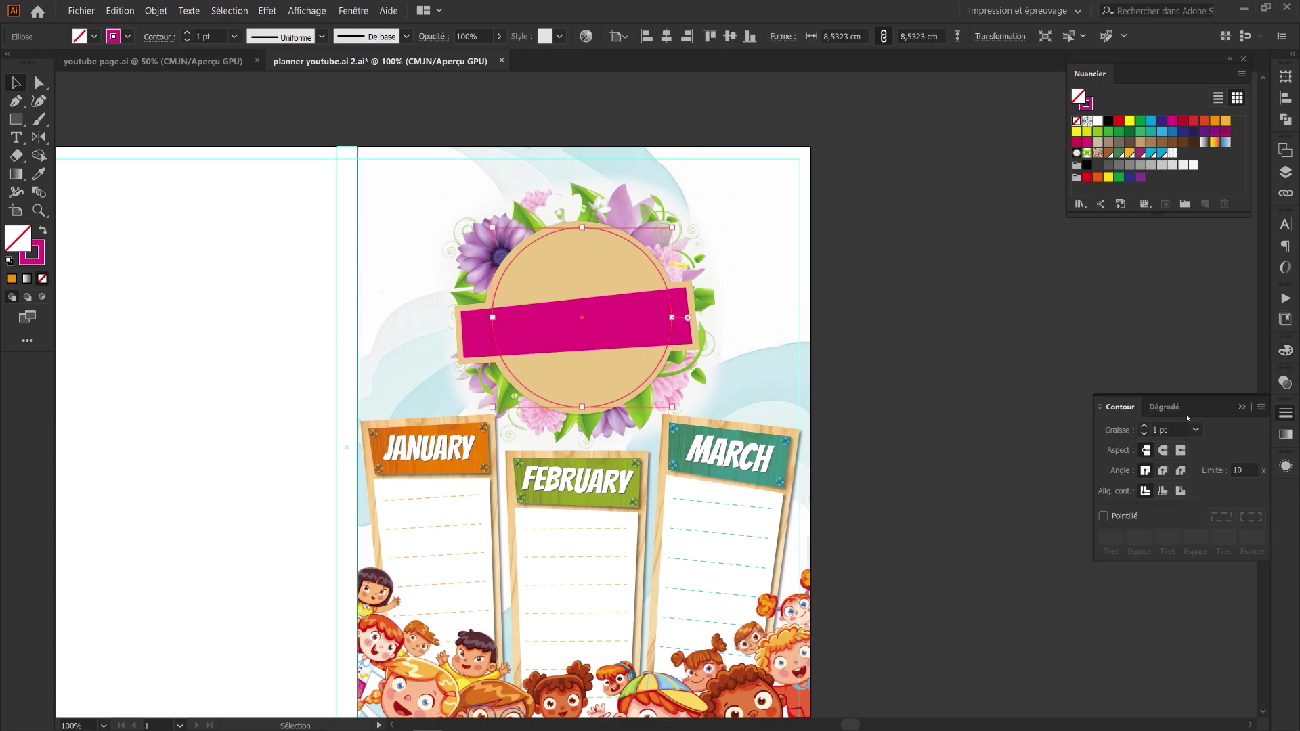
left_click(1120, 516)
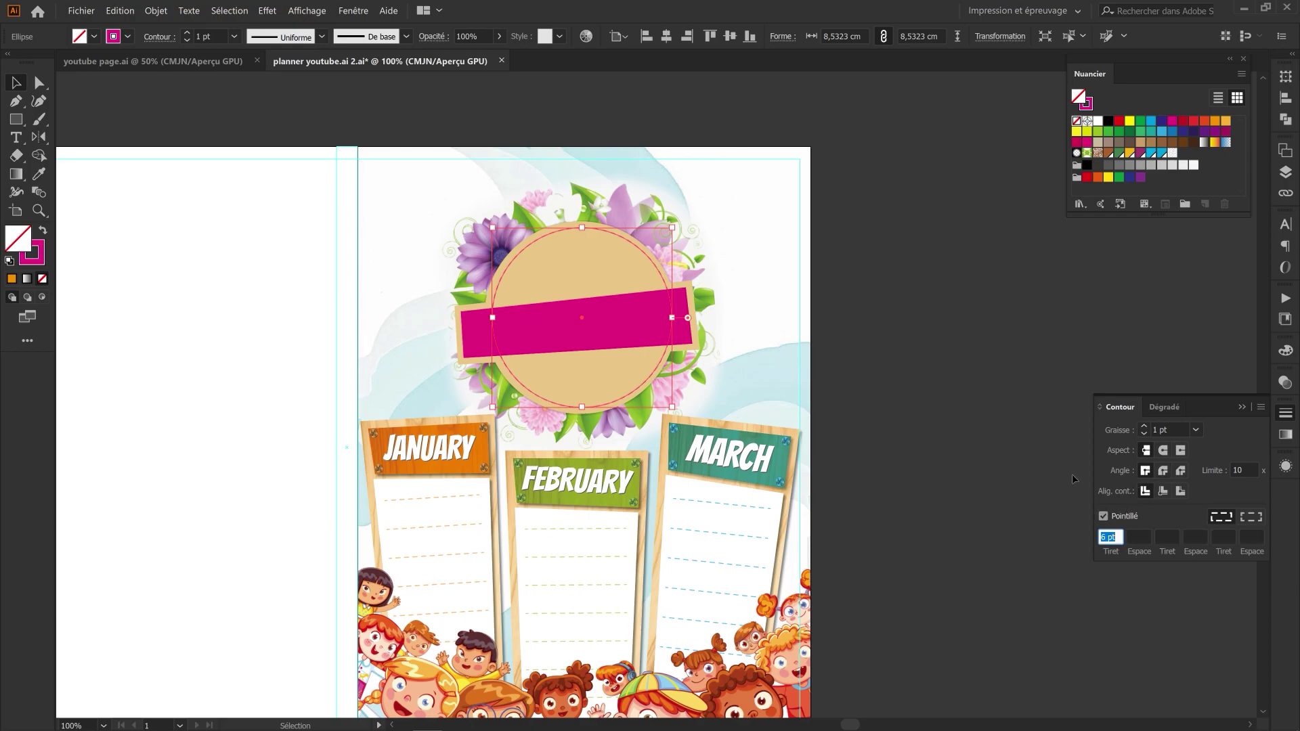
Step: Set the dashed magenta circle outline's weight to 1.5 pt with round caps
left_click(980, 318)
left_click(918, 302)
left_click(936, 312)
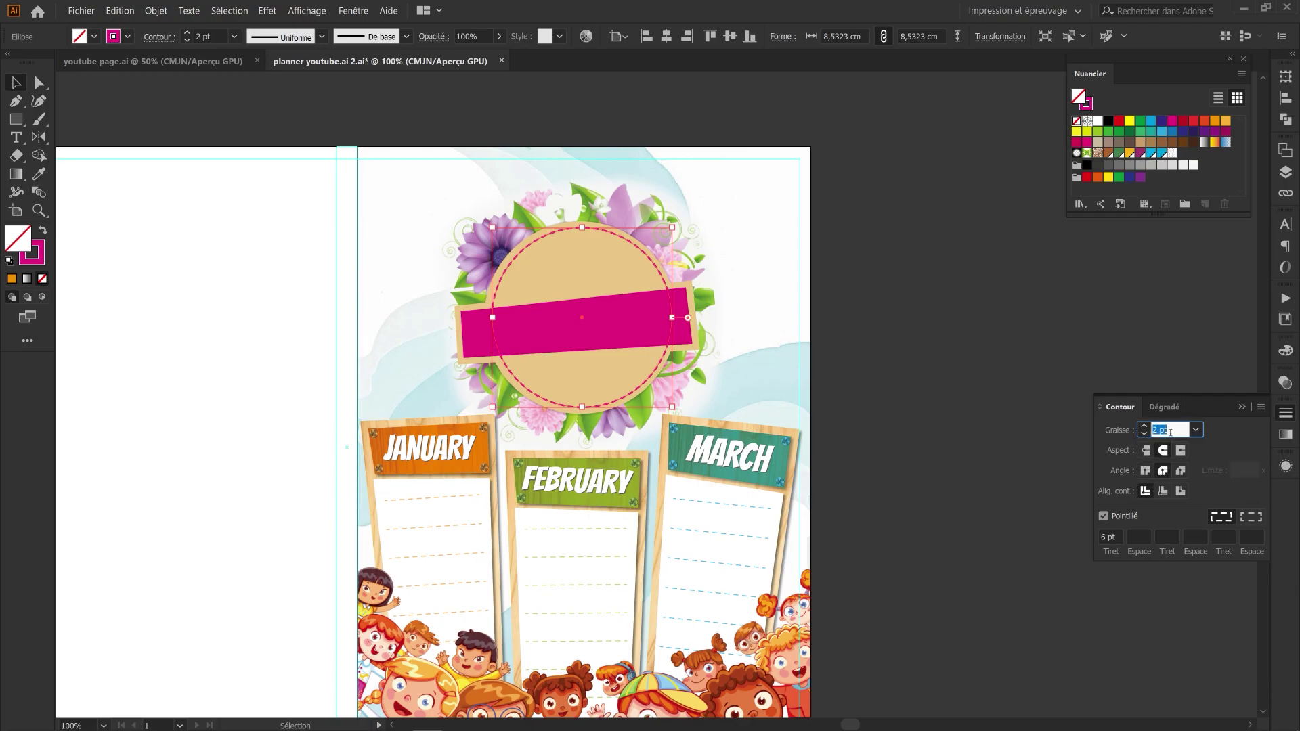
left_click(1007, 283)
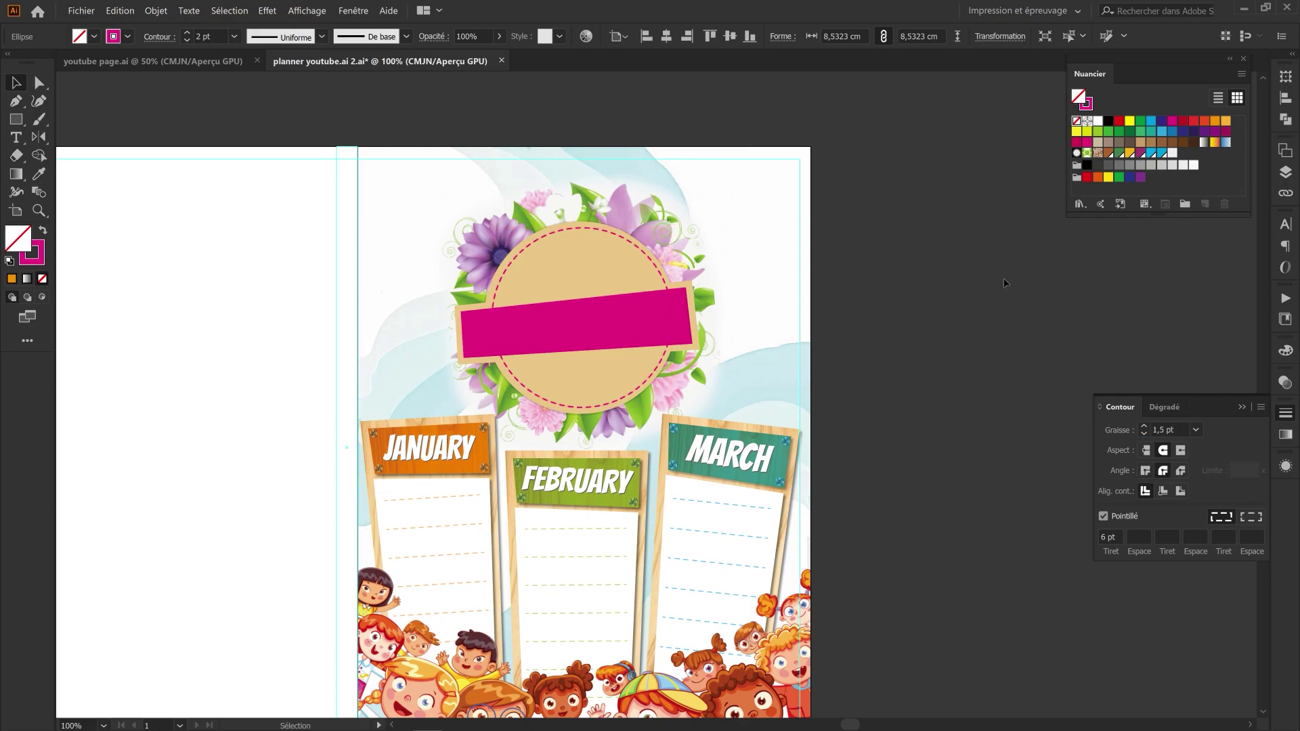
Step: Add a Multiply drop shadow to the tan shape with 60% opacity, X offset 0 cm, a reduced Y offset and 0.05 cm blur
left_click_drag(604, 273, 676, 307)
left_click(676, 307)
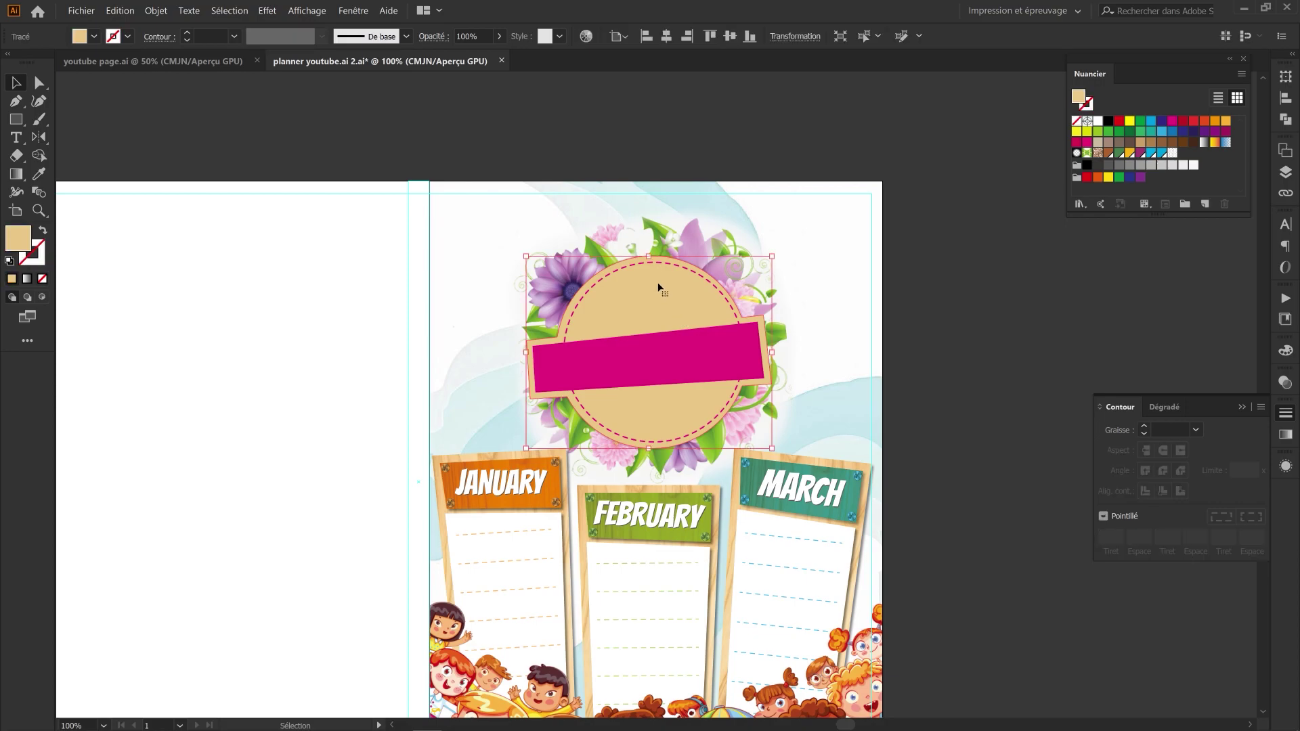
left_click(265, 12)
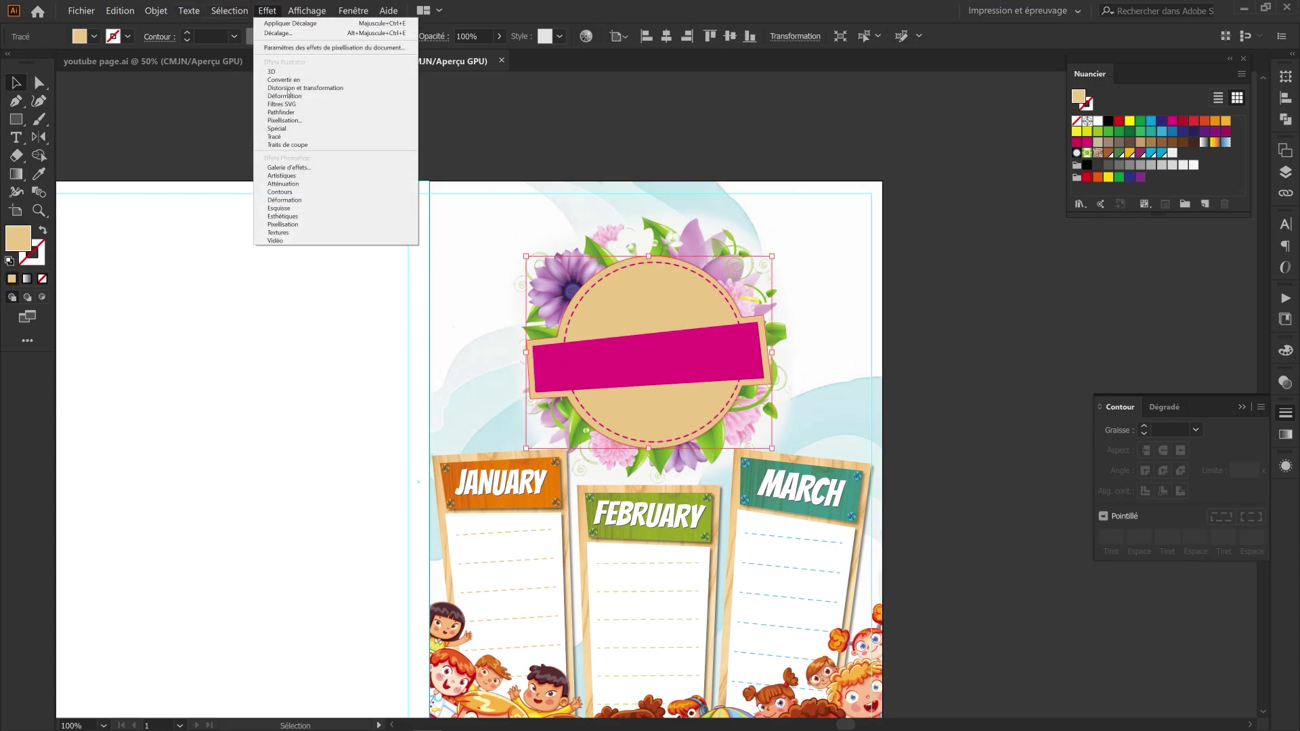
mouse_move(311, 129)
left_click(455, 184)
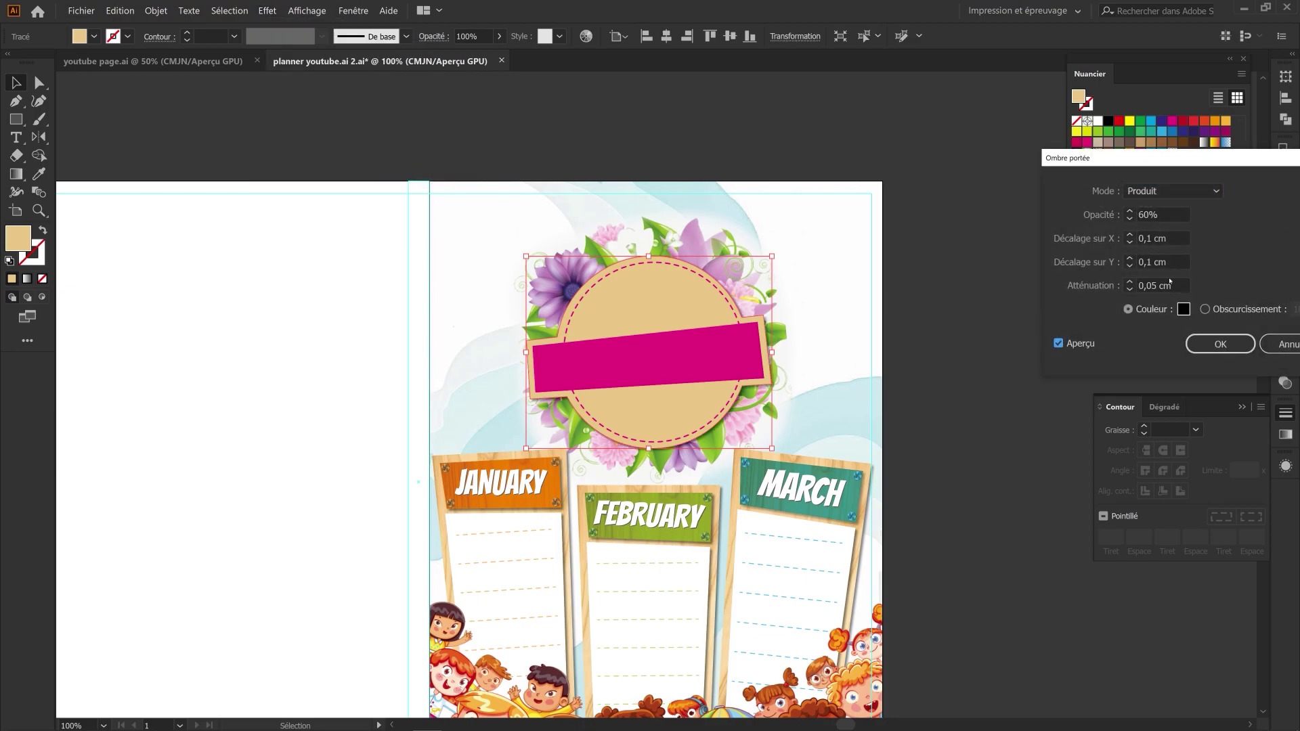
left_click(1130, 243)
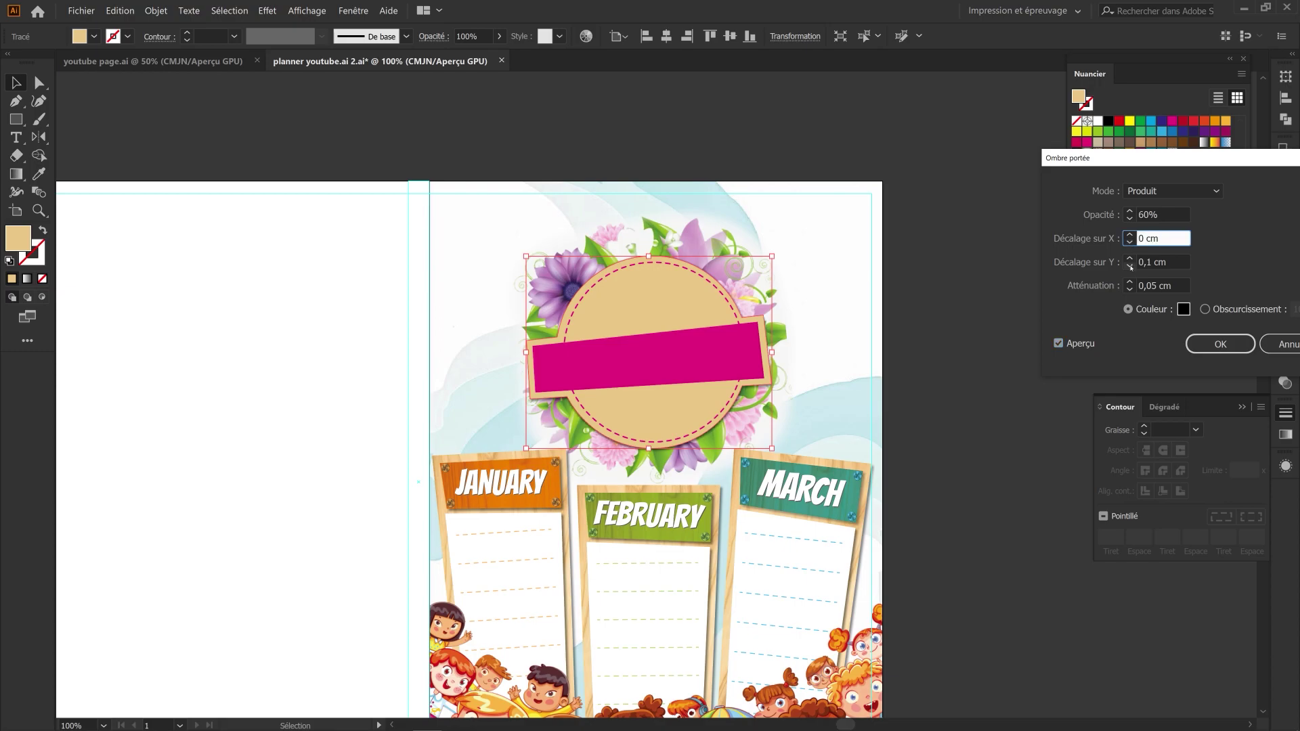
left_click(1130, 267)
left_click(1220, 344)
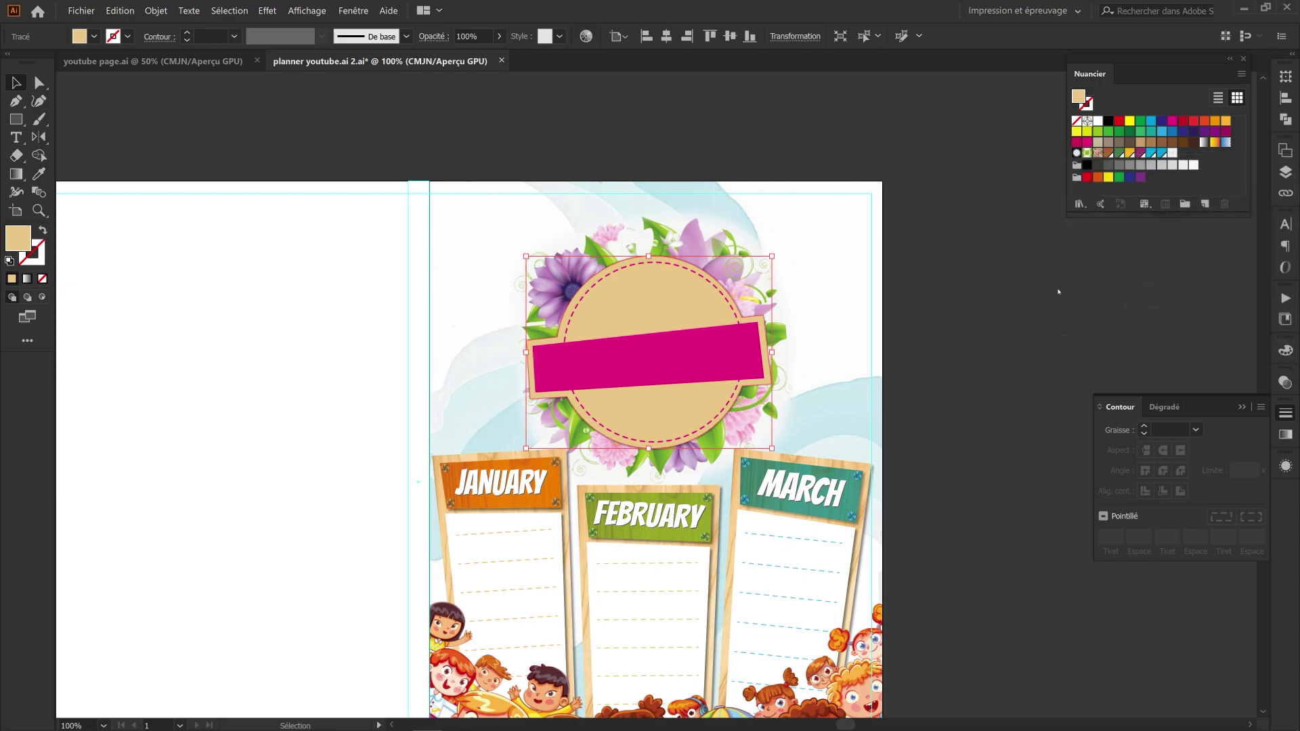
Step: Bring the "Kids planner 2021 - 2022" text from youtube page.ai into the planner document, beside the cover
left_click(283, 163)
left_click(216, 64)
left_click_drag(816, 217, 309, 64)
left_click_drag(589, 237, 406, 239)
left_click_drag(366, 195, 869, 215)
left_click(877, 207)
Step: Set the title text's font to Needlework Good Regular
left_click(527, 40)
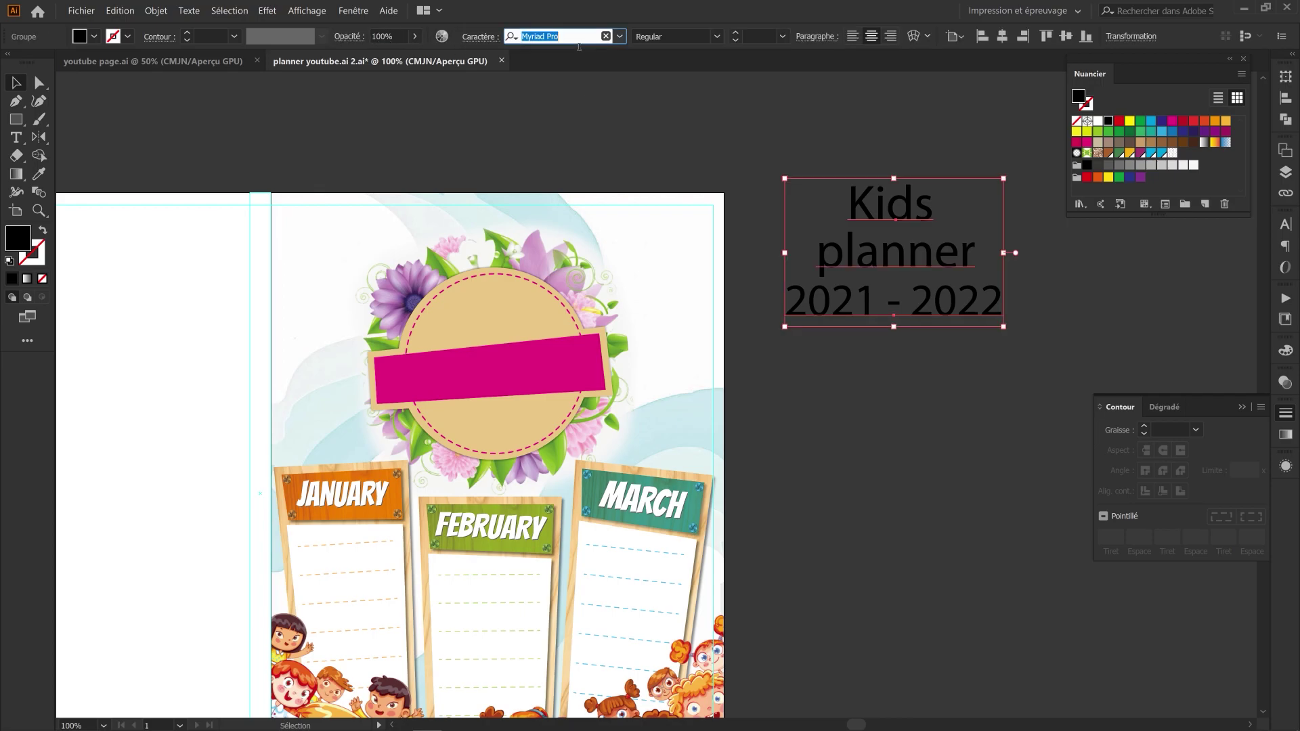
type("NEE")
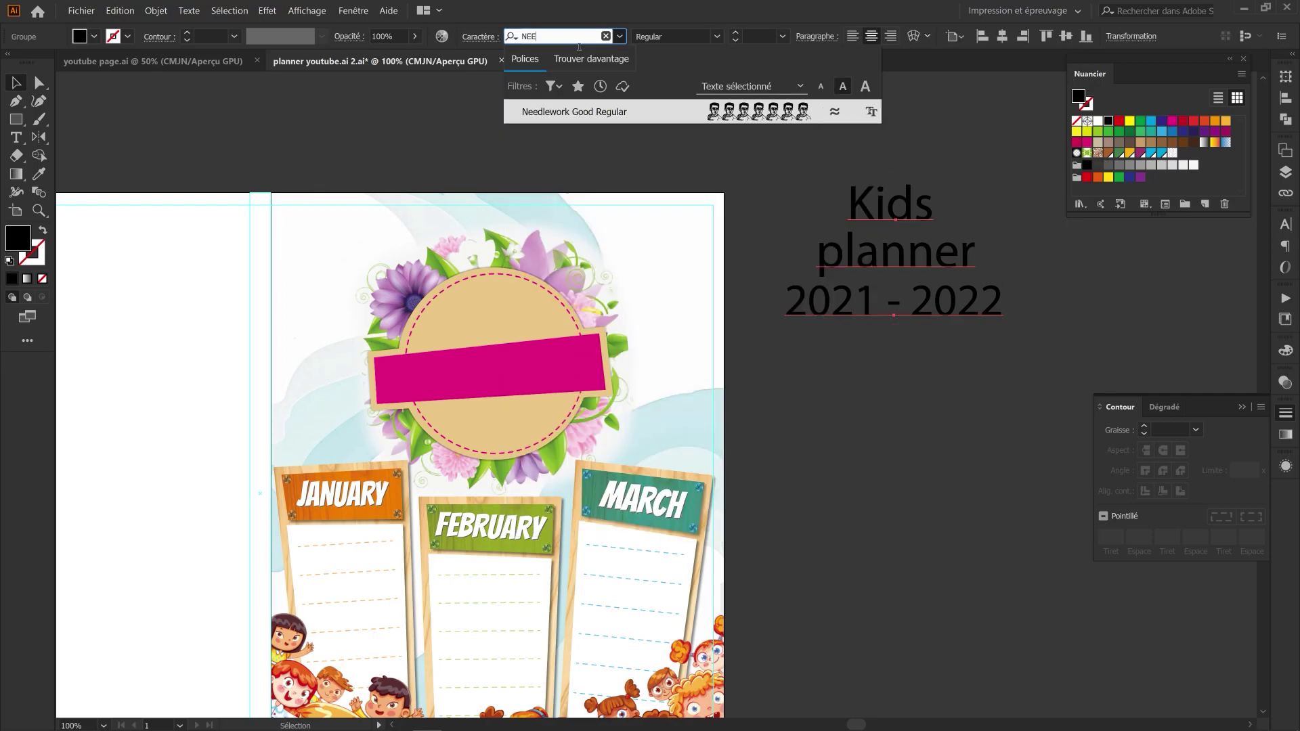
left_click(609, 113)
left_click_drag(824, 197, 836, 203)
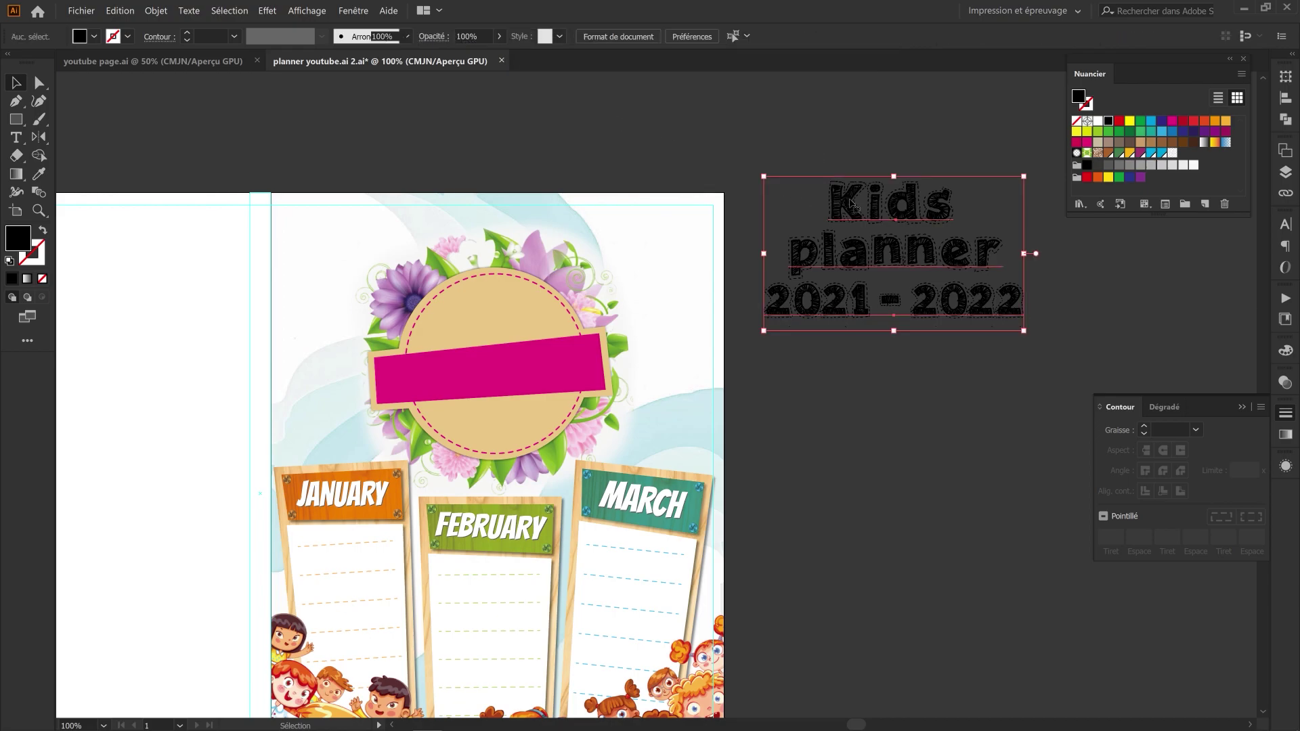
Step: Cut the word "Kids" out of the title text block beside the cover
double_click(862, 195)
double_click(861, 196)
left_click_drag(829, 208, 953, 211)
key("ctrl+c")
key("BackSpace")
key("Escape")
double_click(175, 136)
Step: Paste "Kids" as its own text, tilt it to match the banner and fit it in the tan circle above the magenta band
key("ctrl+v")
left_click_drag(681, 401, 539, 331)
scroll(535, 328, "up", 2)
left_click_drag(594, 252, 586, 238)
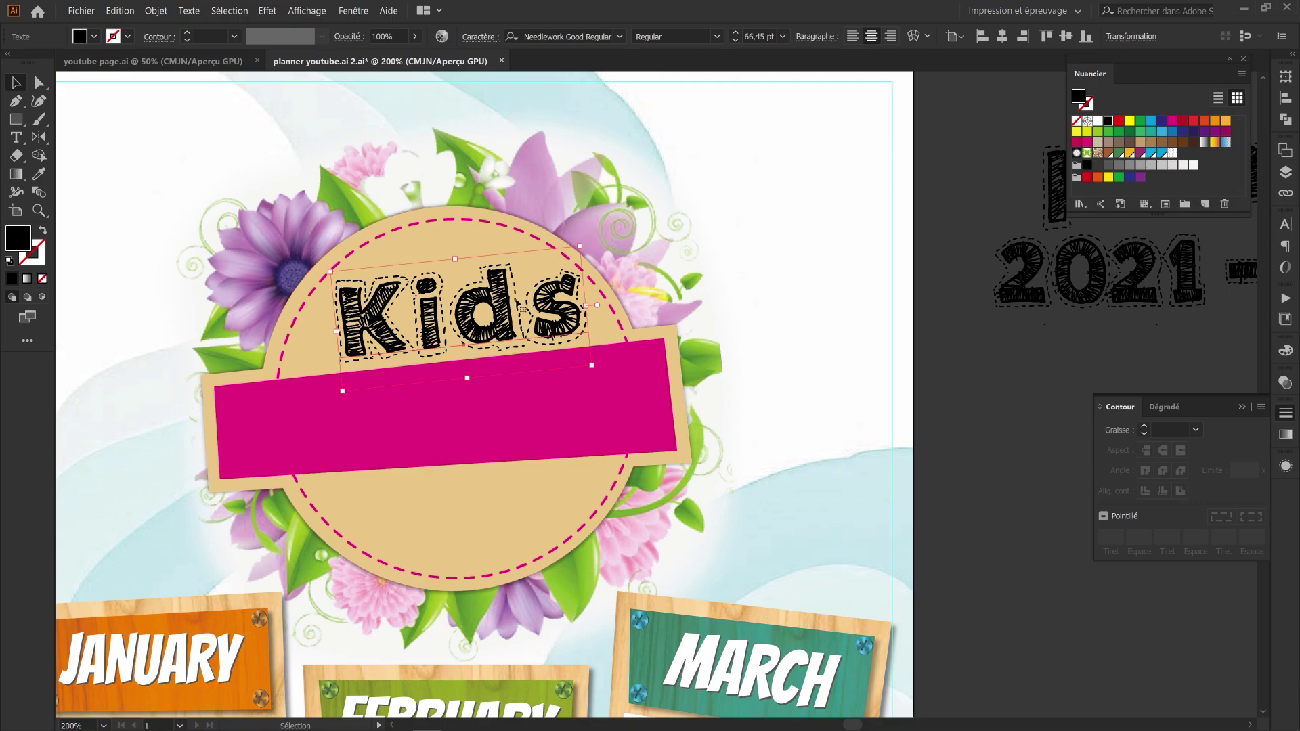
left_click_drag(502, 303, 495, 304)
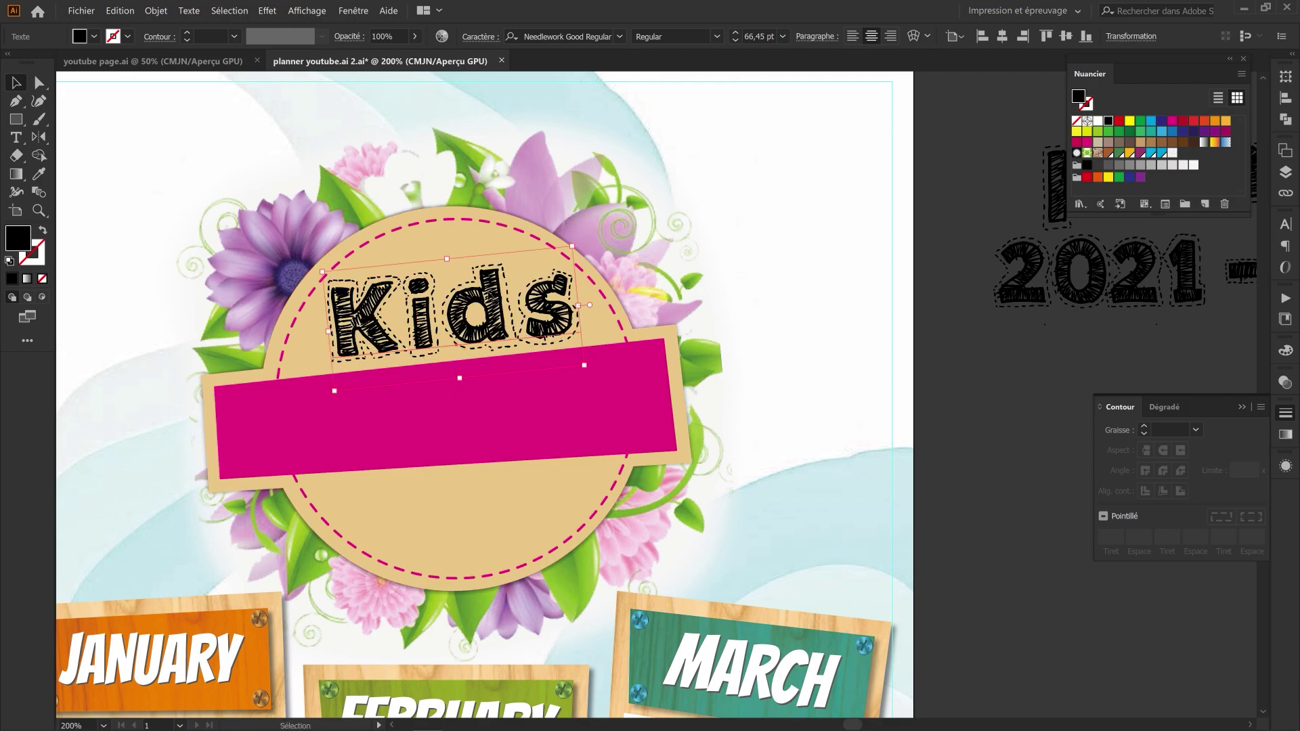
left_click(963, 251)
left_click_drag(963, 251, 1084, 267)
left_click(667, 319)
left_click_drag(704, 261, 703, 257)
Step: Fill the "Kids" text with medium blue
left_click(94, 37)
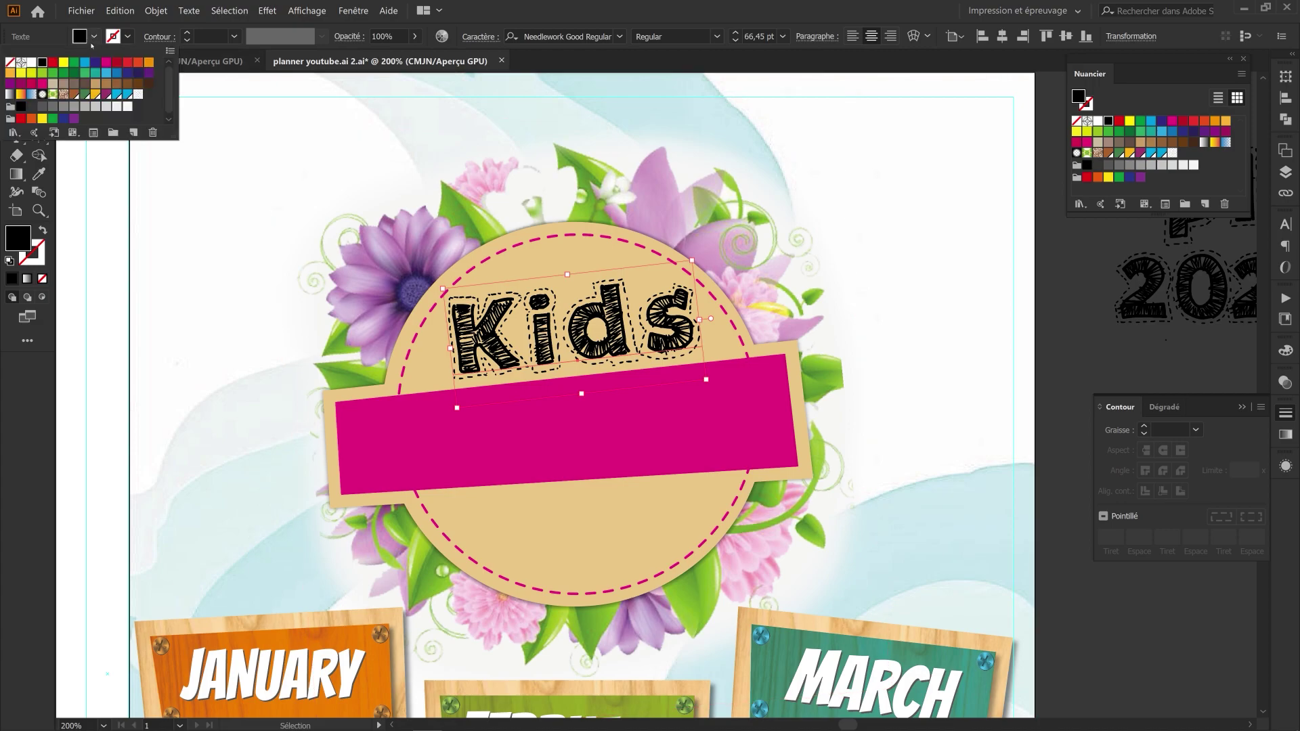
left_click(117, 73)
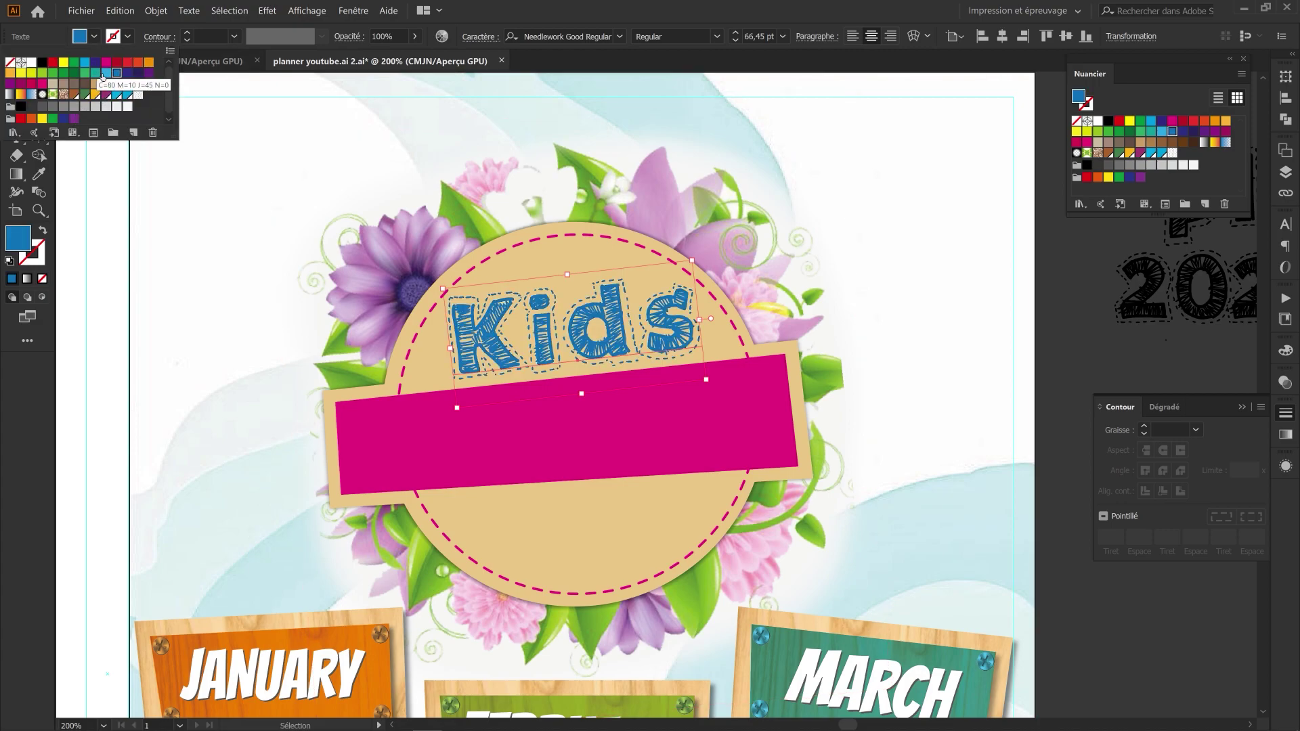
left_click(249, 142)
Step: Cut the word "planner" out of the remaining title text beside the cover
left_click_drag(676, 301, 319, 275)
left_click(771, 377)
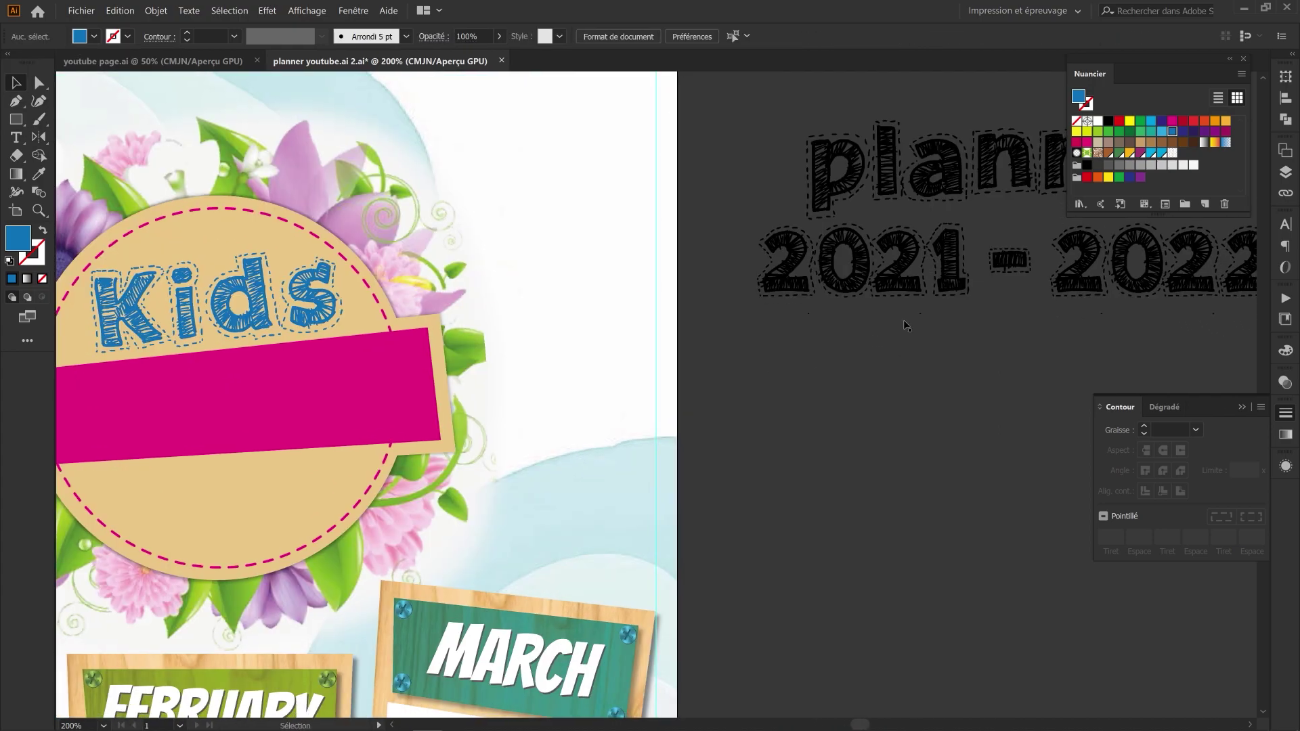
scroll(904, 324, "up", 2)
scroll(904, 324, "right", 1)
left_click(912, 232)
double_click(813, 232)
left_click(802, 231)
double_click(793, 231)
left_click_drag(793, 230, 1194, 230)
key("ctrl+c")
key("BackSpace")
key("Escape")
double_click(693, 214)
Step: Paste "planner" as its own text, then scale, tilt and center it on the magenta banner
scroll(693, 214, "down", 4)
scroll(694, 214, "left", 6)
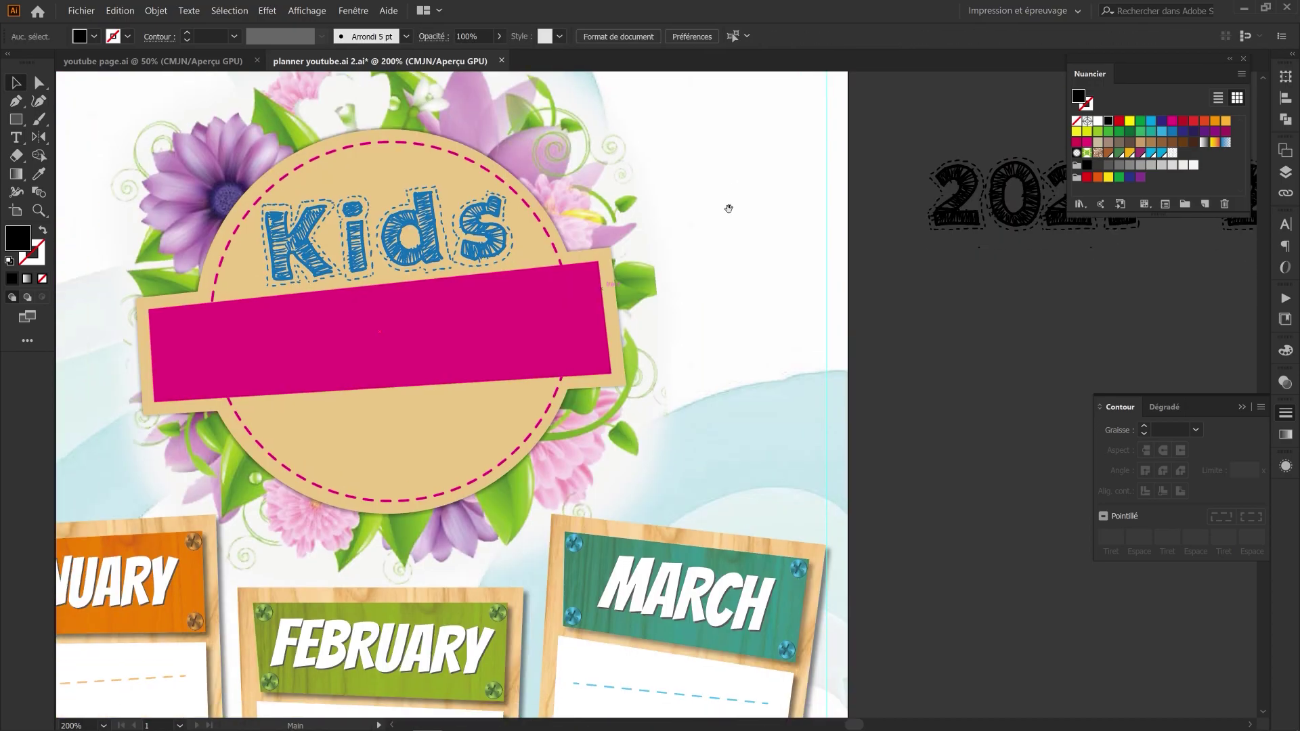
key("ctrl+v")
left_click_drag(798, 392, 605, 334)
left_click_drag(594, 330, 579, 332)
left_click_drag(466, 353, 464, 340)
left_click_drag(577, 316, 564, 322)
left_click_drag(531, 327, 585, 319)
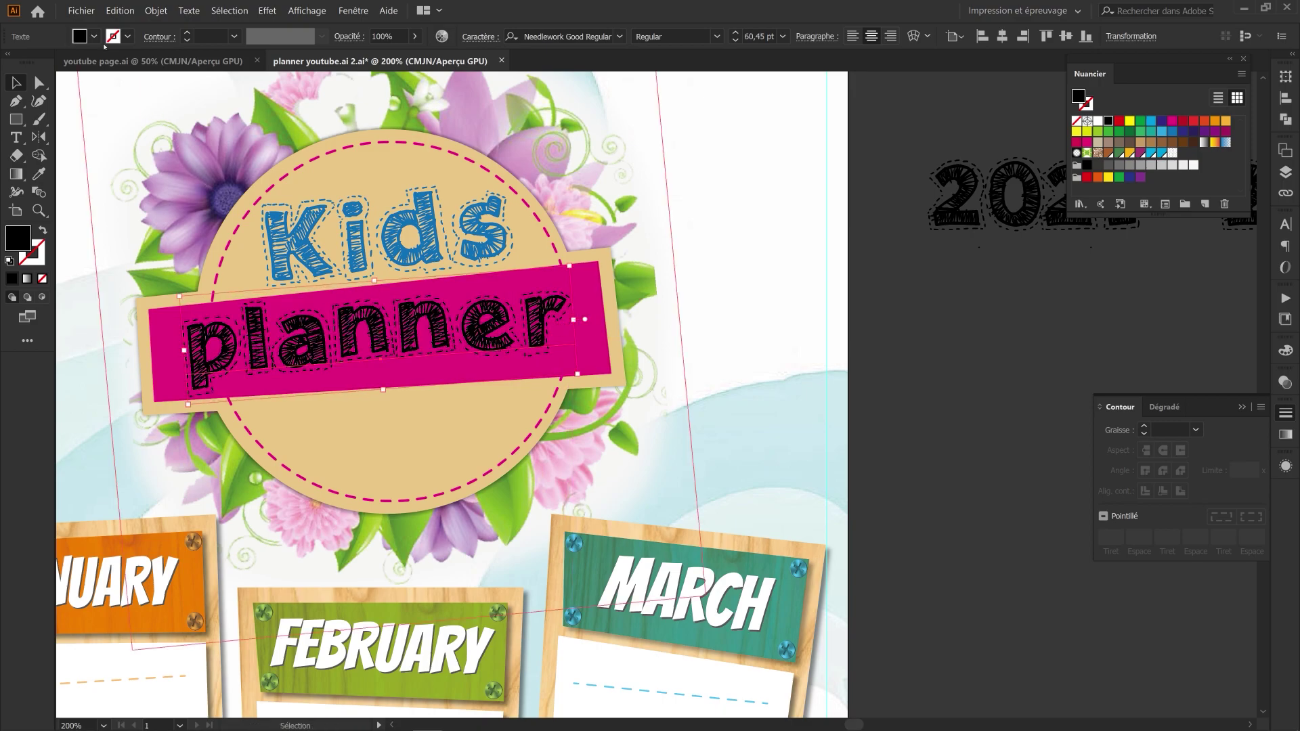
Step: Fill the "planner" text with white
left_click(93, 39)
left_click(32, 63)
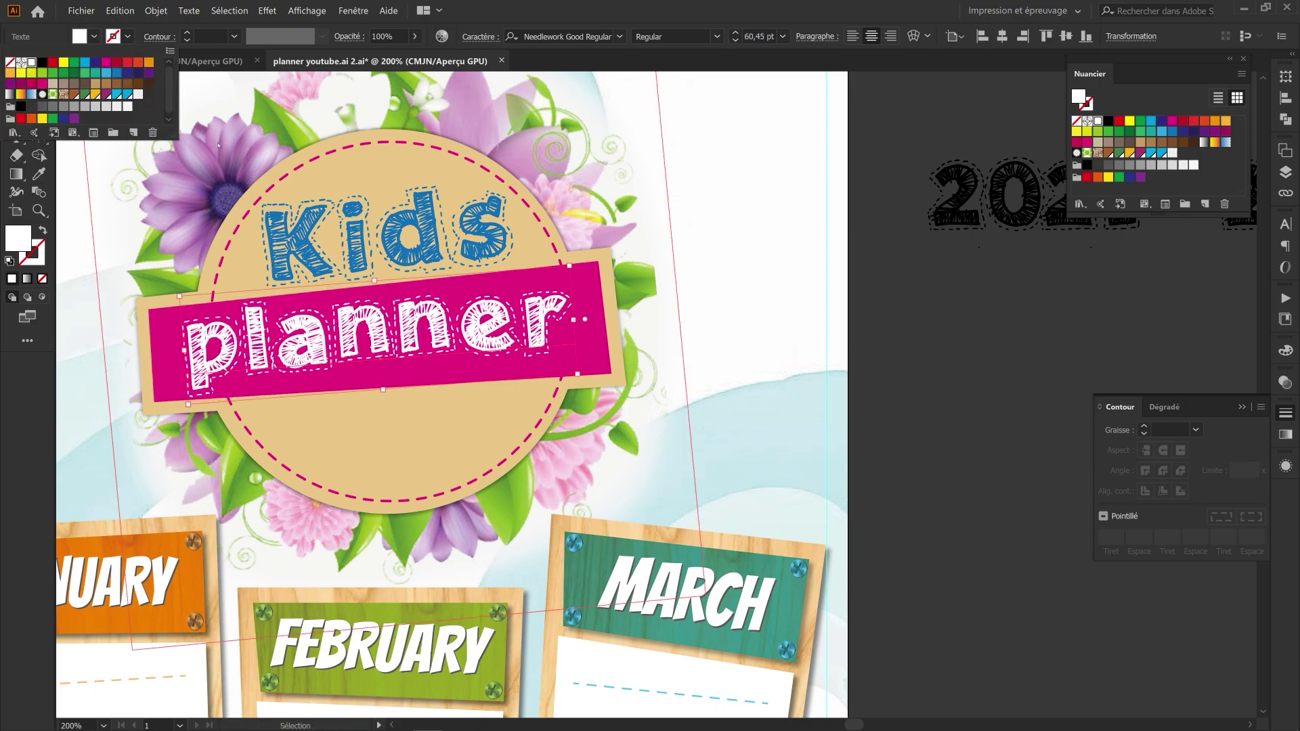
left_click(925, 274)
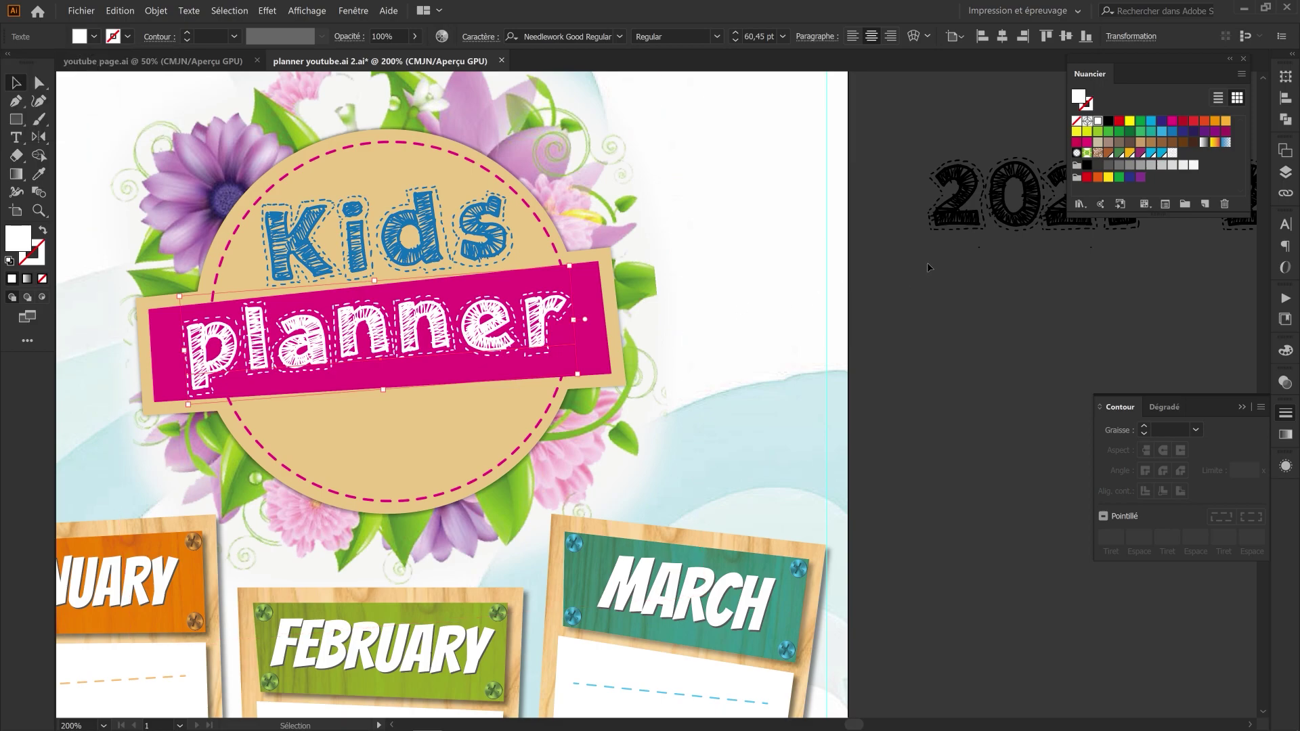
Step: Cut "2021" out of the remaining year text beside the cover
left_click(994, 294)
left_click_drag(994, 294, 874, 326)
double_click(905, 235)
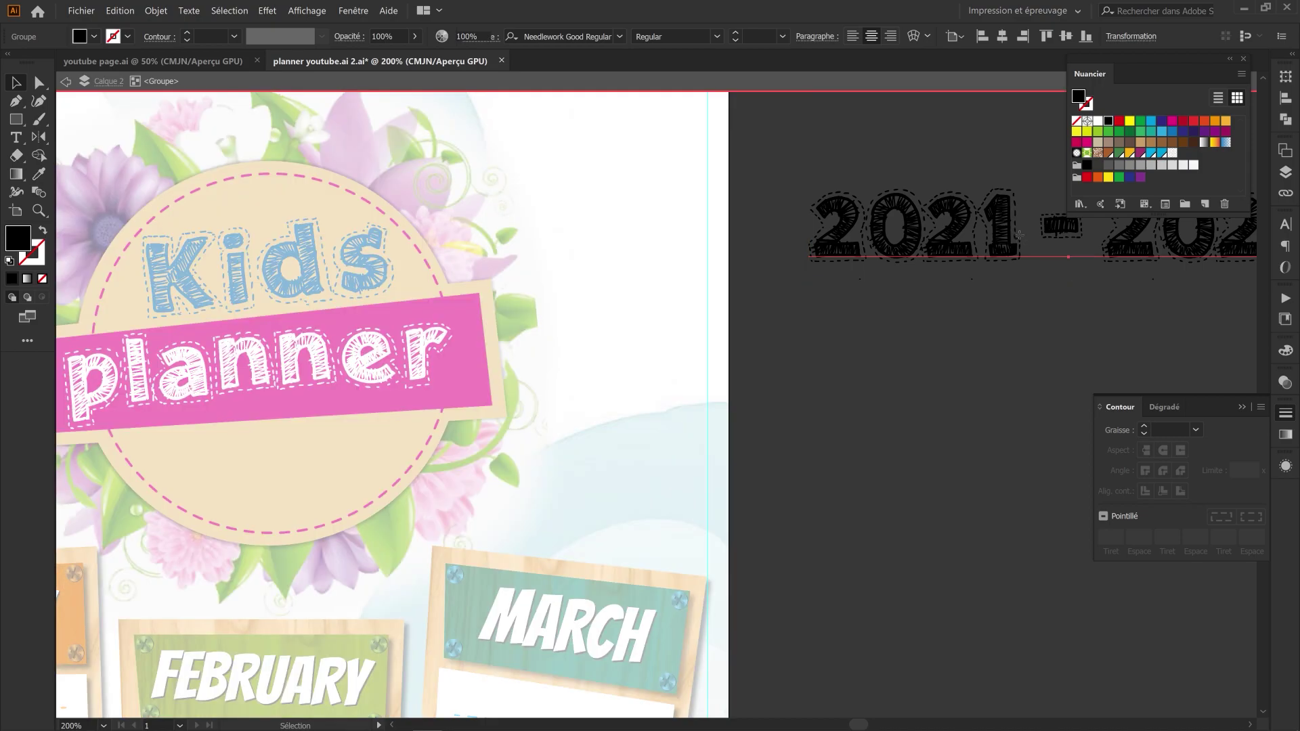
double_click(1020, 235)
left_click_drag(1021, 235, 810, 235)
key("ctrl+c")
key("BackSpace")
left_click(16, 82)
double_click(835, 232)
Step: Paste "2021" as its own text and fit it, slightly tilted, in the tan circle below the banner
left_click_drag(1032, 285, 757, 393)
left_click_drag(274, 437, 591, 333)
key("ctrl+v")
left_click_drag(609, 390, 577, 358)
left_click_drag(709, 368, 680, 359)
left_click_drag(630, 361, 619, 350)
Step: Duplicate the "2021" text directly below itself and change the copy to "2022"
left_click_drag(629, 352, 691, 393)
double_click(628, 403)
type("2")
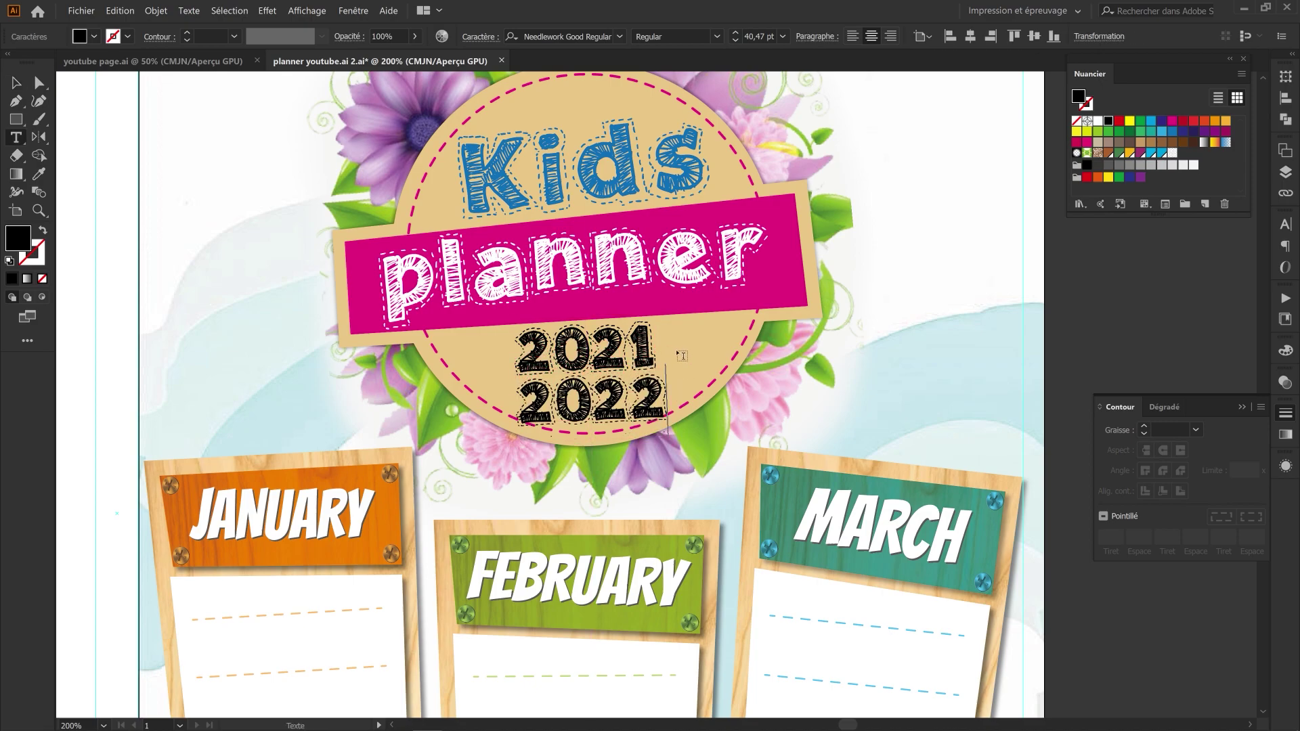
left_click(17, 83)
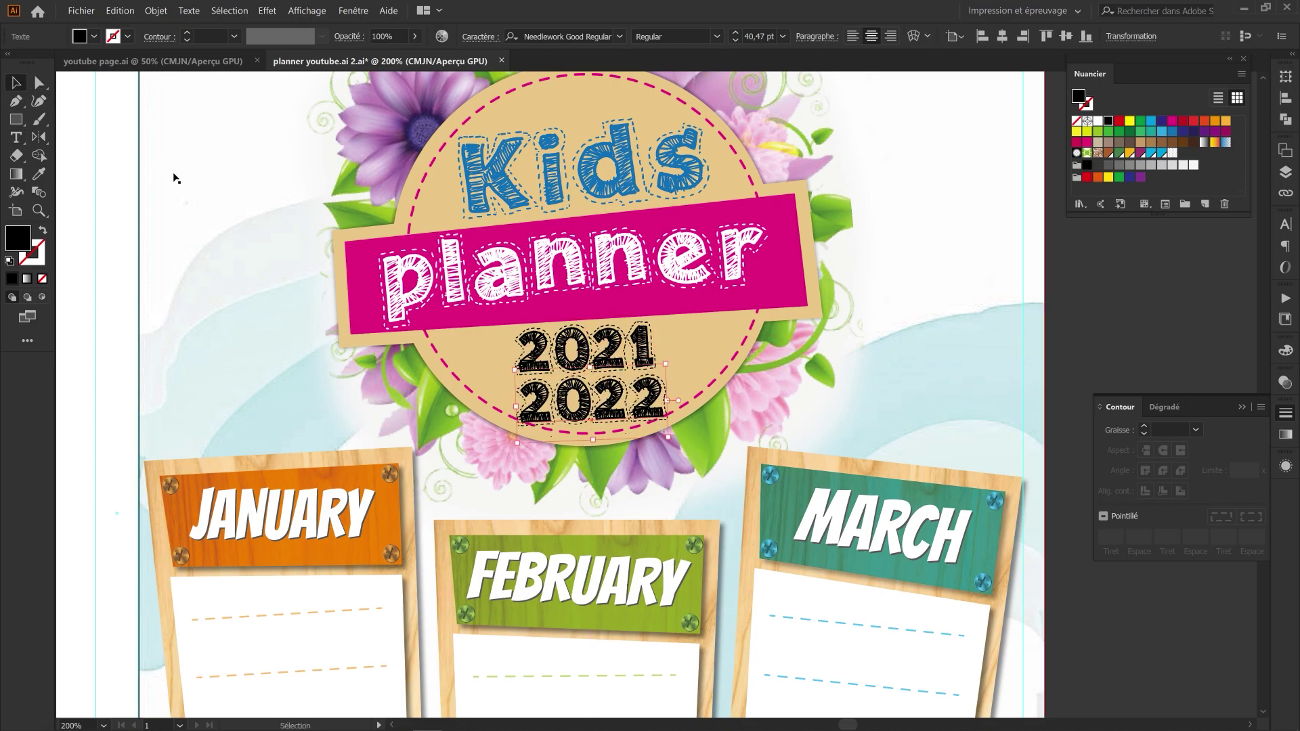
Step: Scale the "2021" and "2022" texts together to 36.29 pt and fill both with medium blue
left_click(609, 353, "shift")
left_click_drag(667, 375, 612, 388)
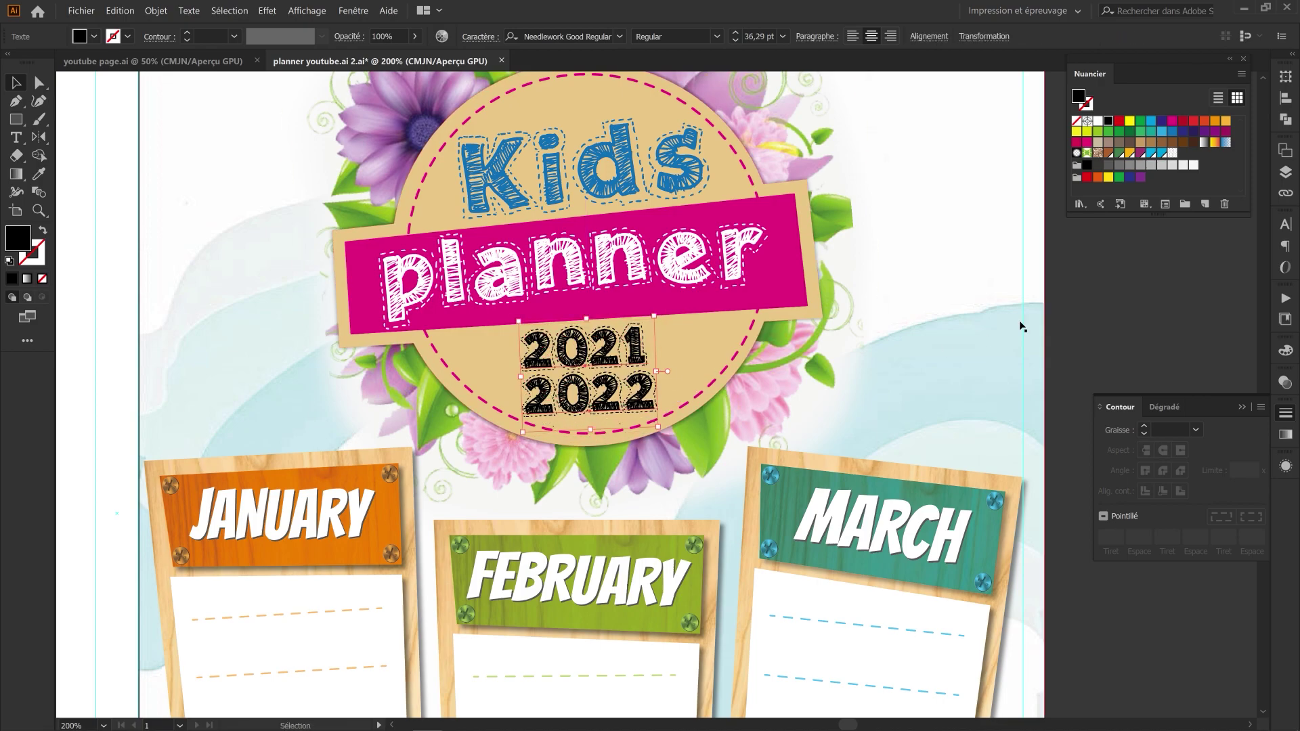
left_click(94, 37)
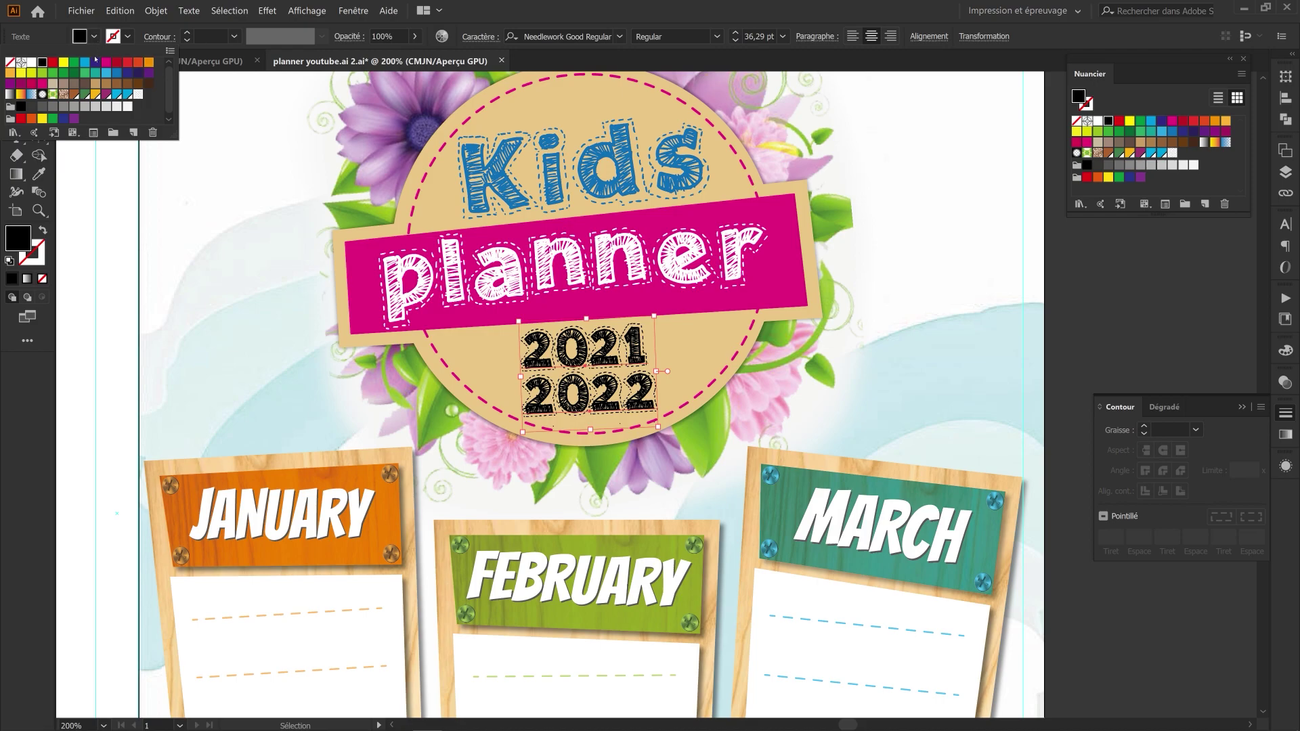
left_click(119, 78)
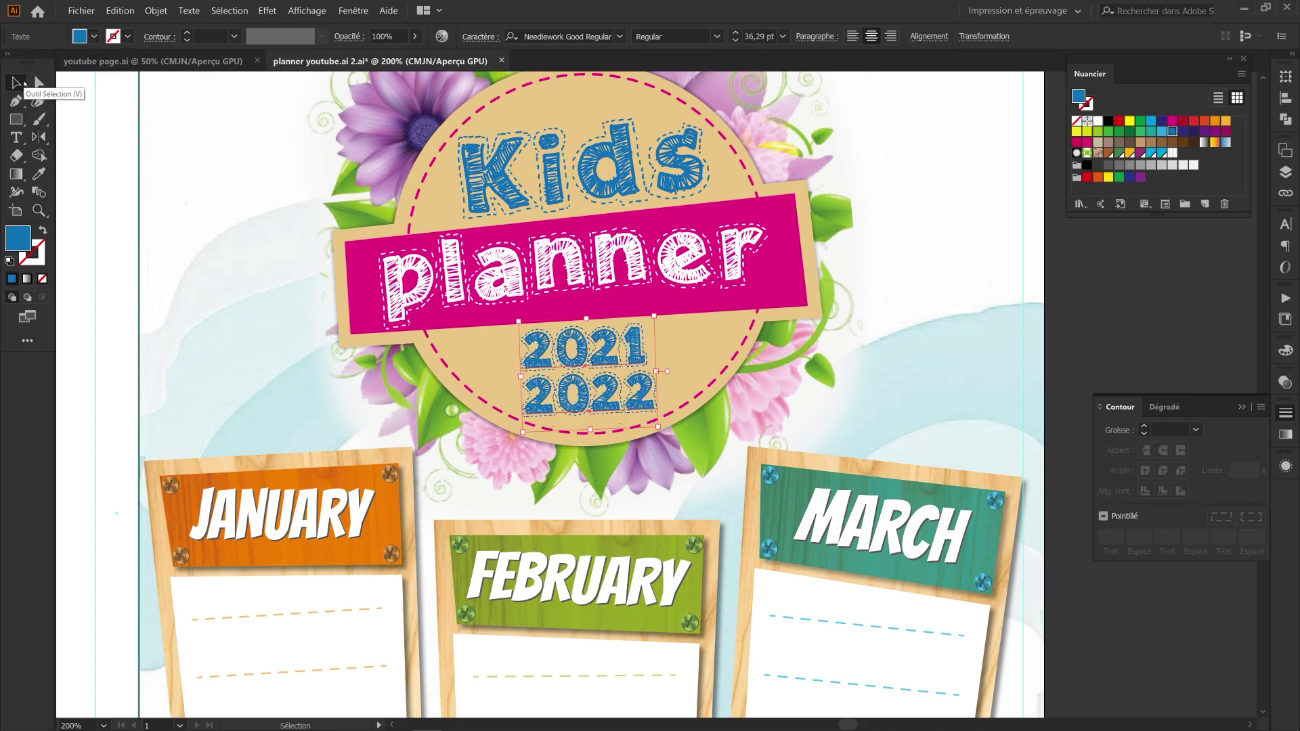
left_click_drag(626, 354, 538, 343)
Step: Fine-tune the positions of "2021" and "2022" so the two lines sit evenly below the magenta banner
key("ctrl+shift+a")
left_click(537, 343)
scroll(531, 340, "up", 2)
key("Up")
left_click(579, 390)
key("Down")
left_click_drag(578, 390, 573, 394)
left_click(567, 336)
left_click_drag(595, 326, 544, 321)
scroll(543, 321, "down", 2)
left_click(1020, 259)
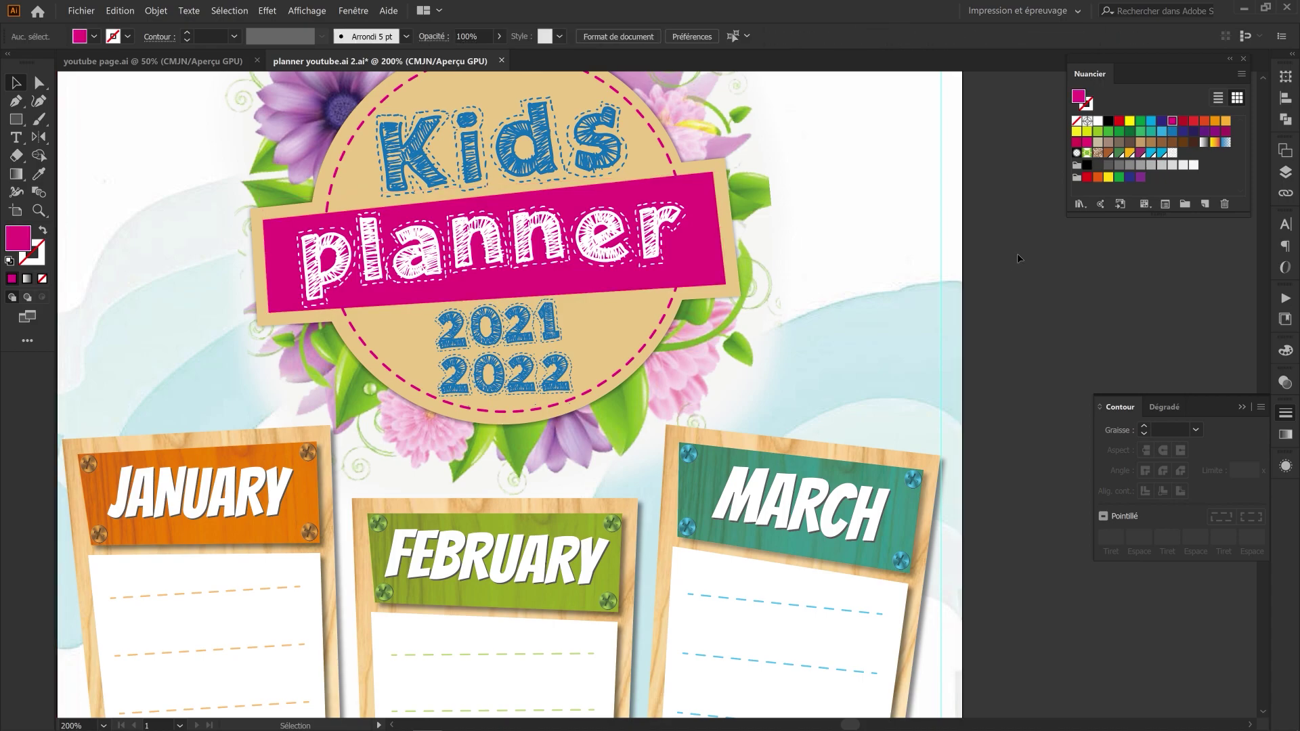
Step: Bring in the pink flower from youtube page.ai, shrink it and place two copies above and below the banner's right part, the lower about 2 cm wide
left_click_drag(656, 365, 453, 237)
left_click(153, 61)
left_click(725, 364)
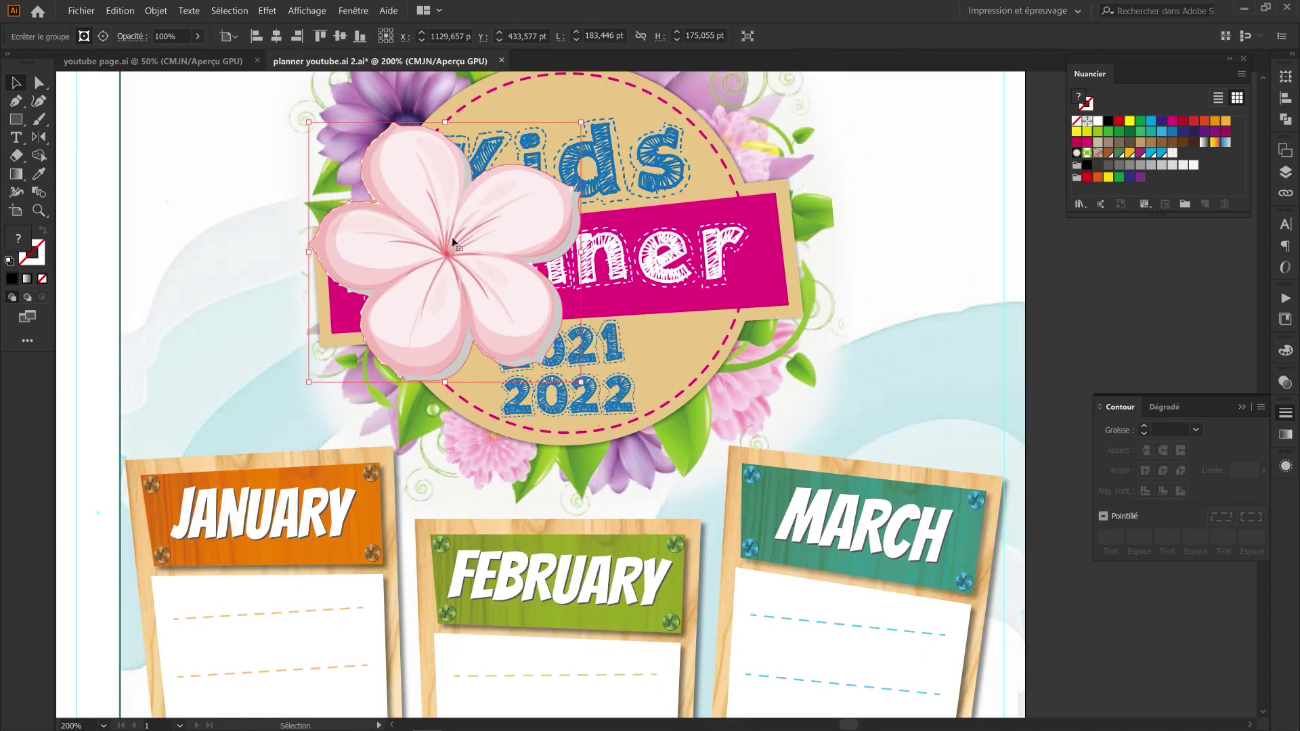
left_click_drag(582, 124, 497, 201)
left_click_drag(448, 256, 697, 310)
scroll(816, 174, "up", 1)
scroll(664, 210, "down", 1)
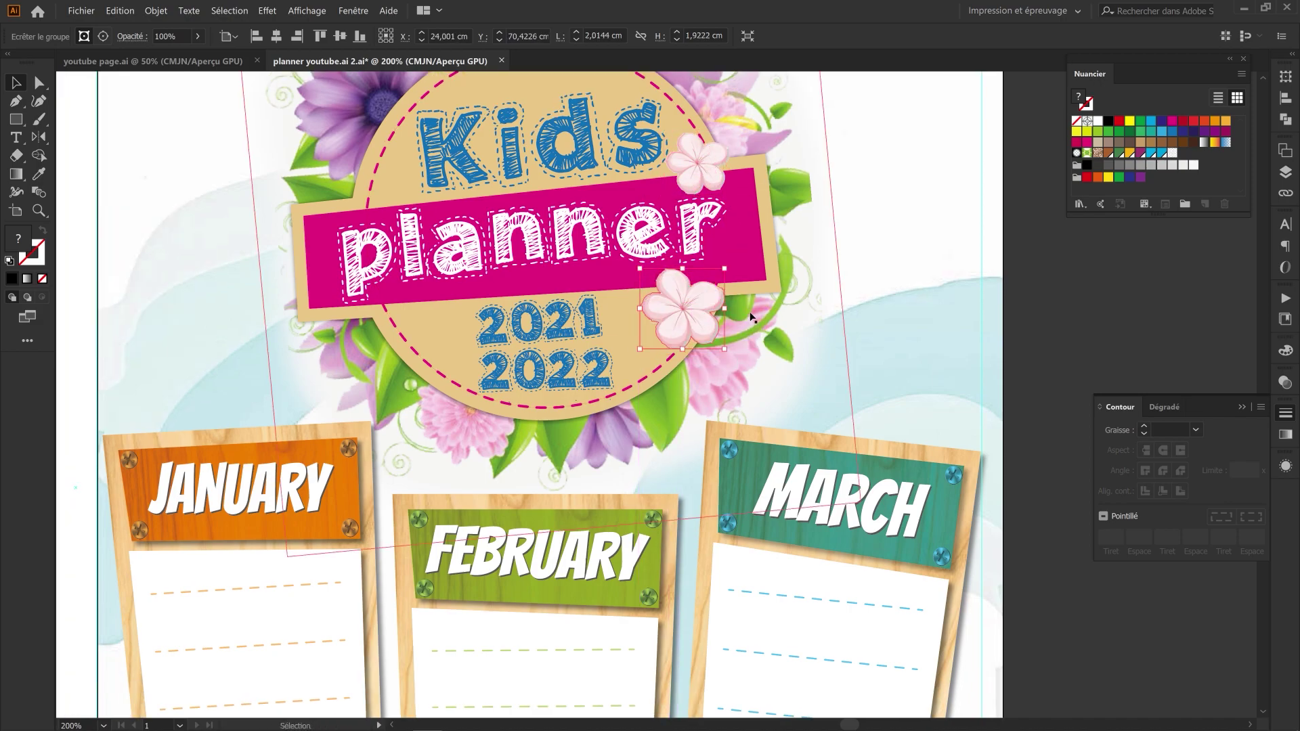
left_click(935, 264)
left_click(1036, 249)
scroll(1042, 261, "down", 2)
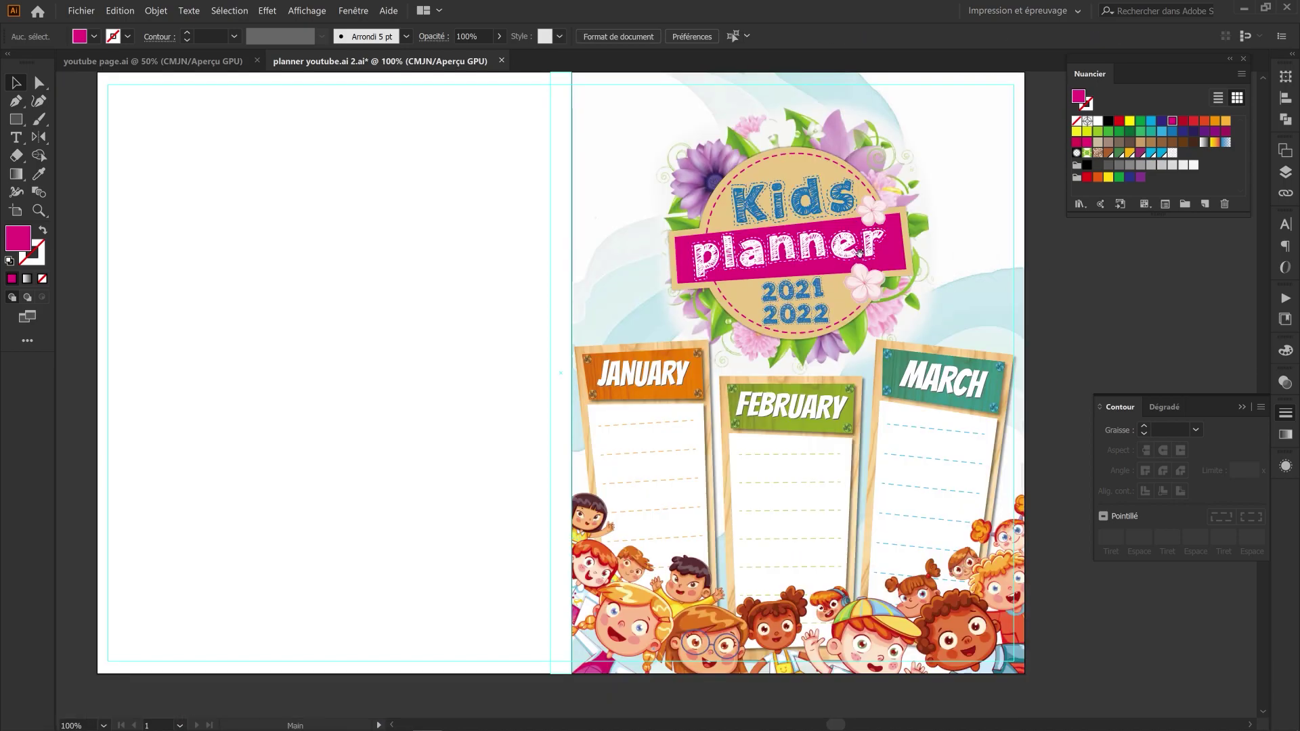
Step: Bring the screw image from youtube page.ai into the planner, shrink it and place it on the banner's upper-left corner
left_click_drag(1041, 262, 848, 270)
left_click(224, 61)
left_click(379, 61)
left_click_drag(656, 366, 367, 76)
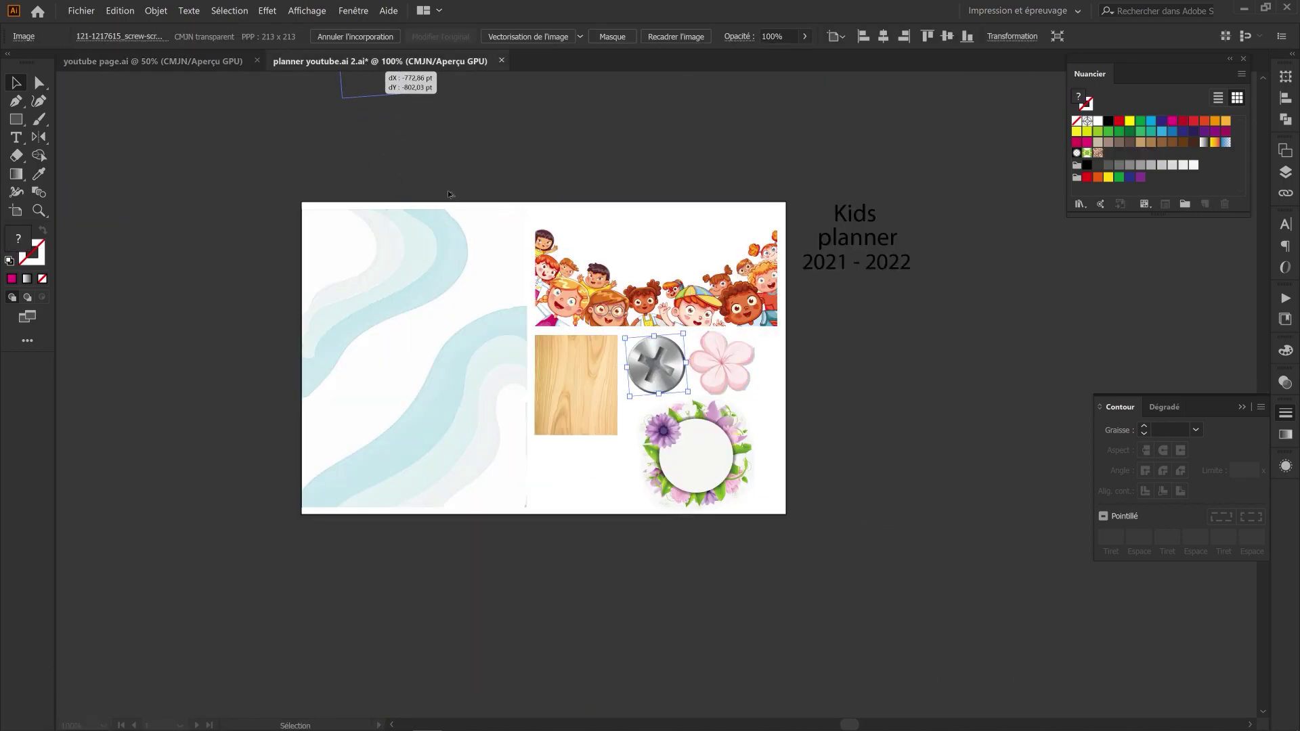
left_click_drag(448, 195, 565, 383)
scroll(448, 184, "up", 3)
scroll(535, 346, "up", 2)
left_click(305, 261)
Step: Draw a circle about 0.93 cm in diameter exactly over the screw and fill it lime green
left_click_drag(17, 120, 74, 136)
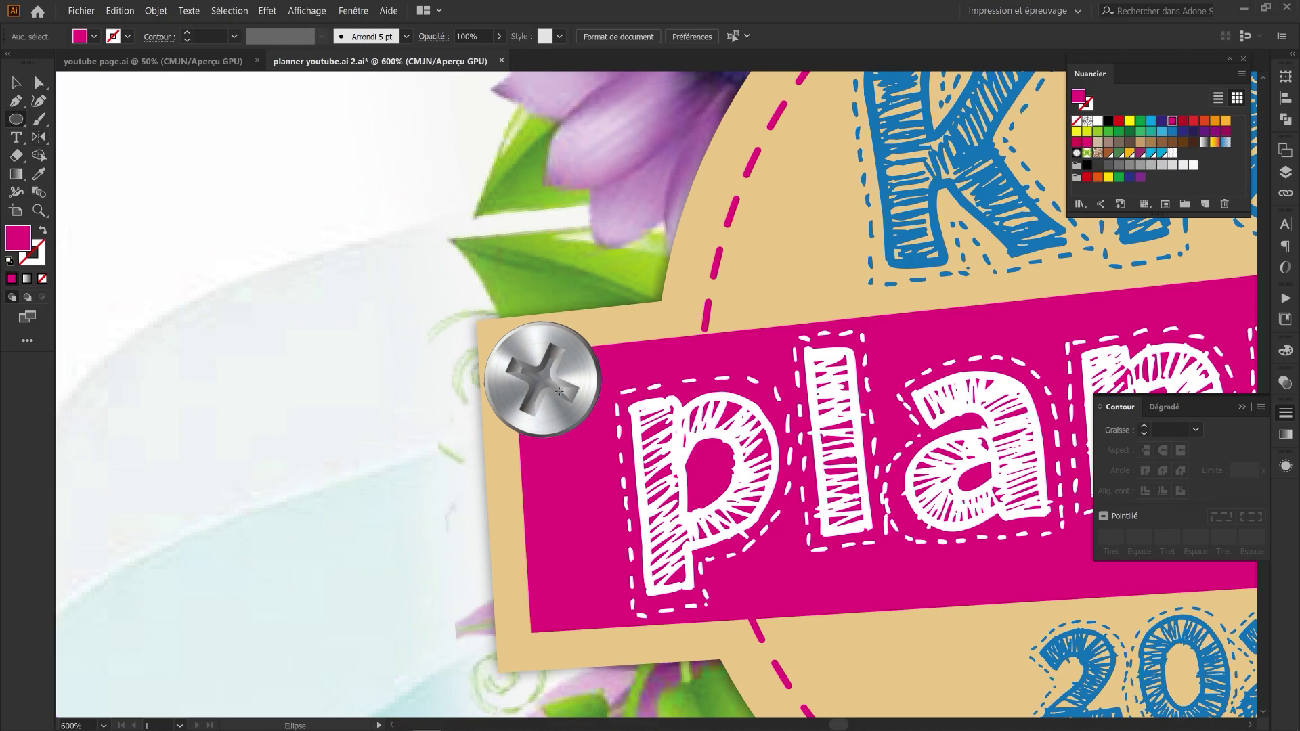
left_click_drag(542, 379, 587, 326)
left_click(15, 84)
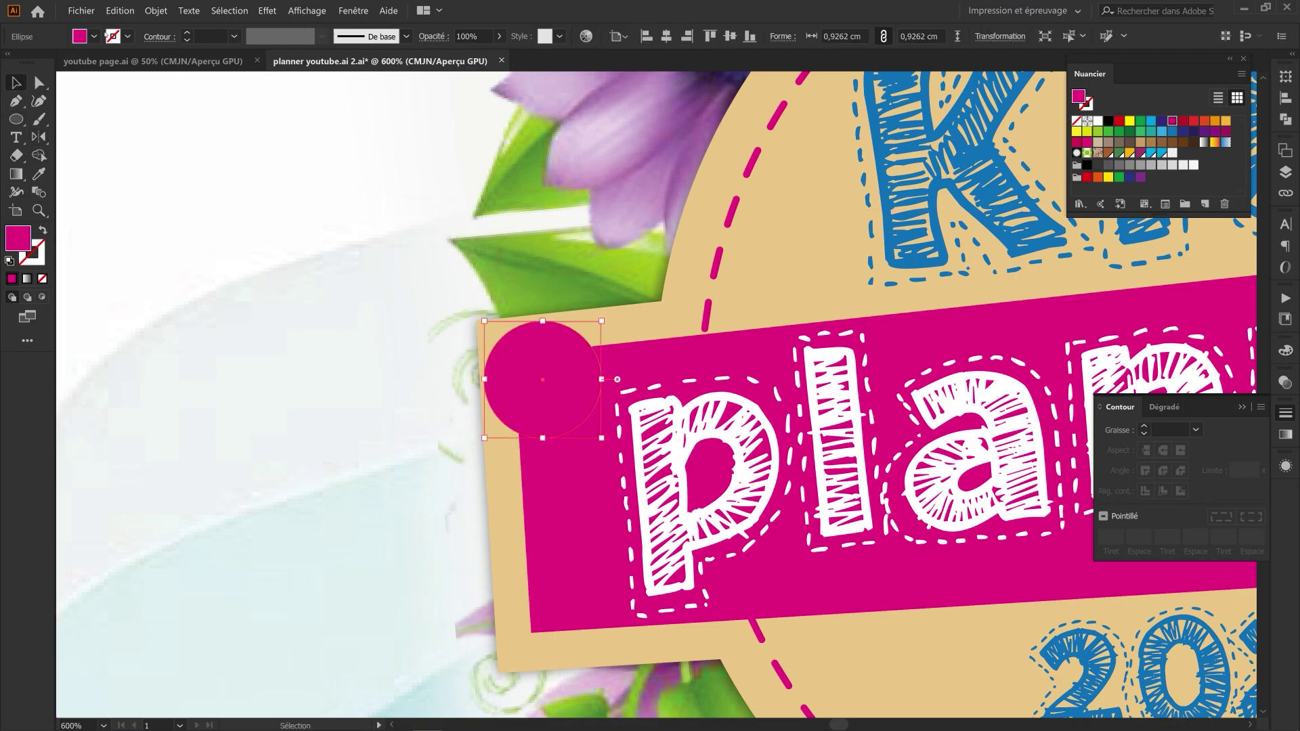
left_click(95, 37)
left_click(44, 73)
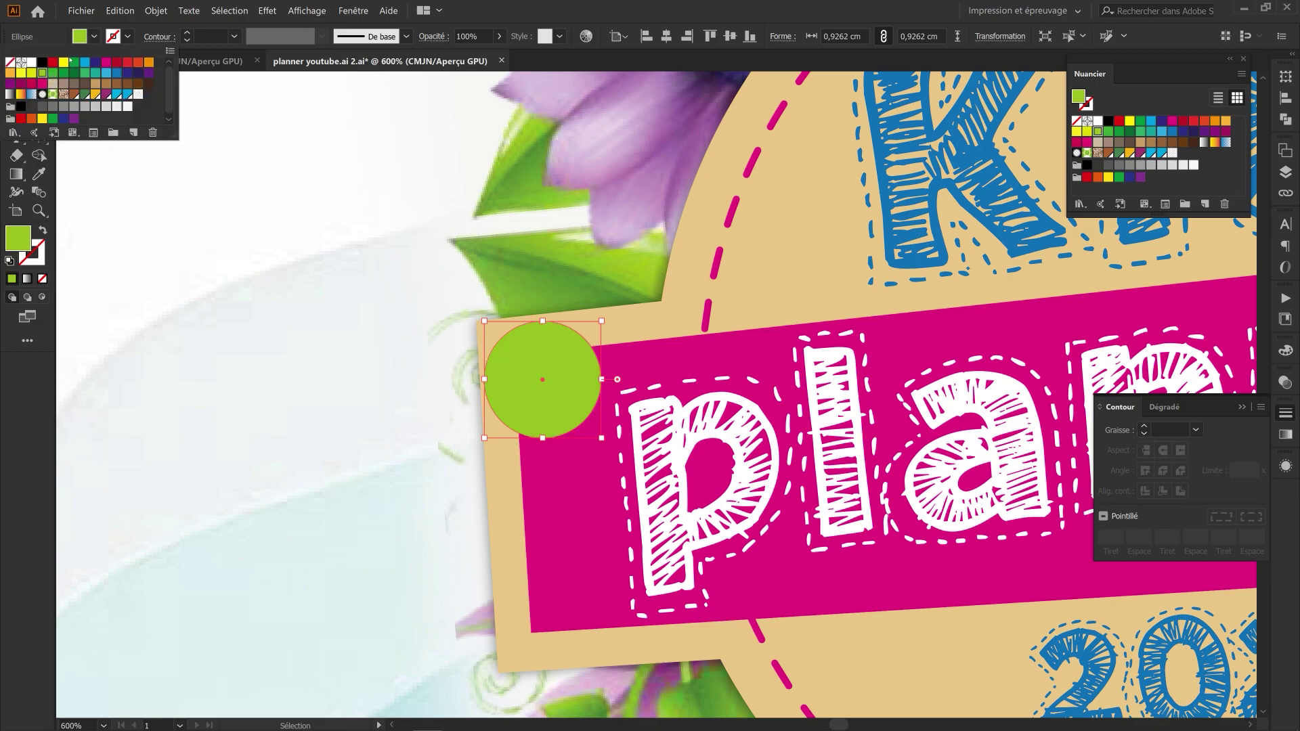
Step: Set the green circle's blend mode to Multiply (Produit) to tint the screw underneath
left_click(1285, 385)
left_click(1140, 402)
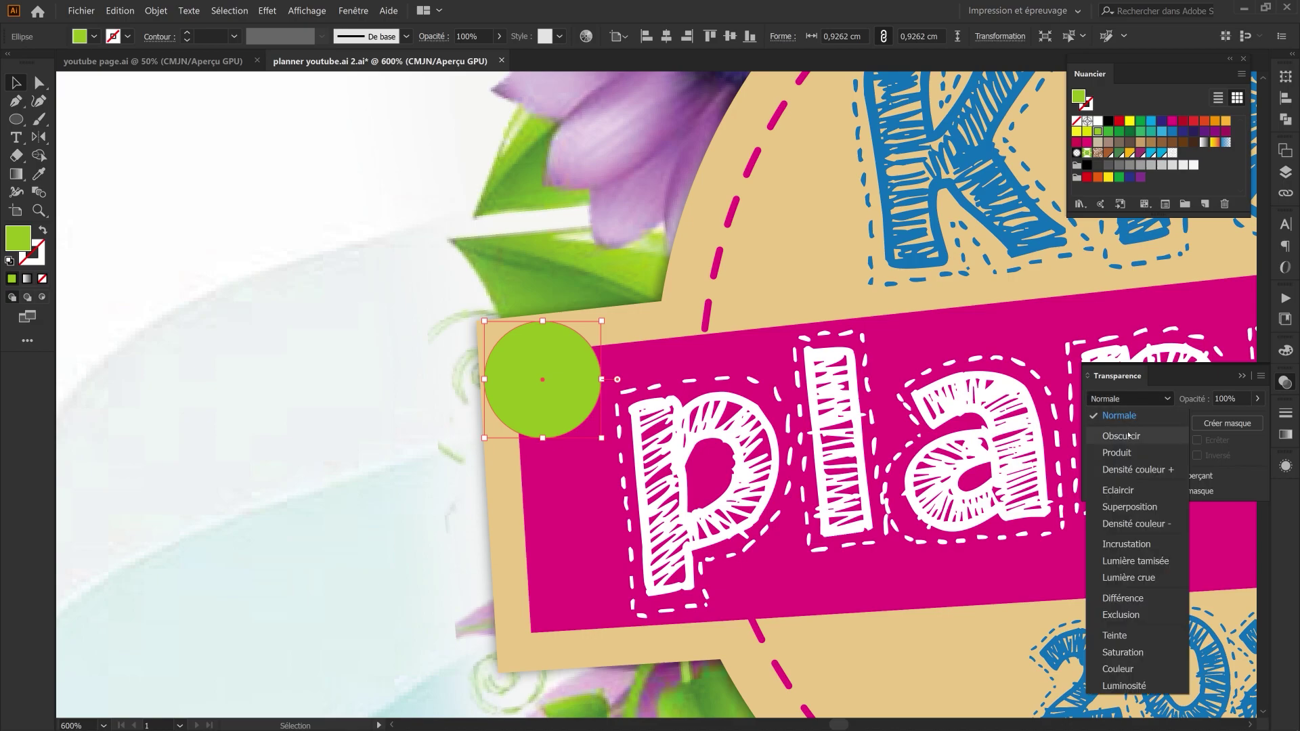
left_click(1128, 453)
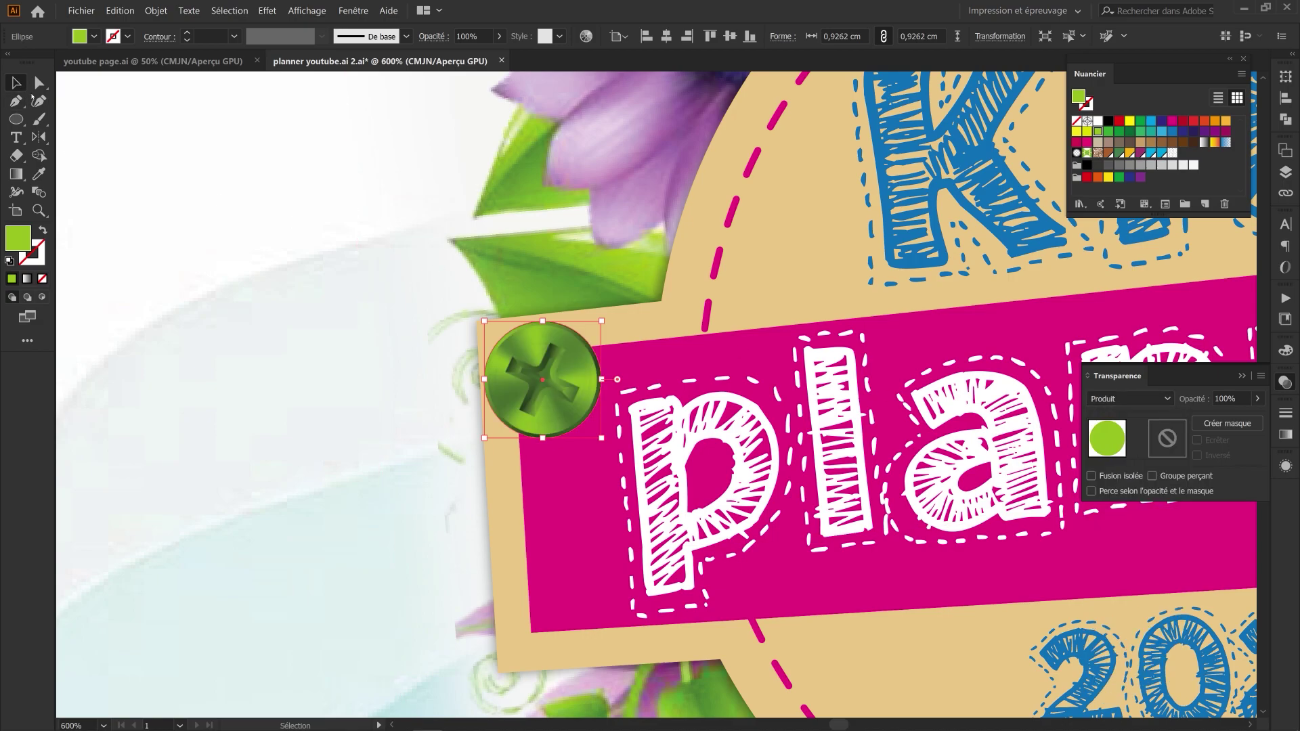
Step: Shift the screw and its green circle outward over the banner's upper-left corner and group the two
left_click_drag(542, 379, 476, 378)
left_click(476, 378)
left_click(262, 37)
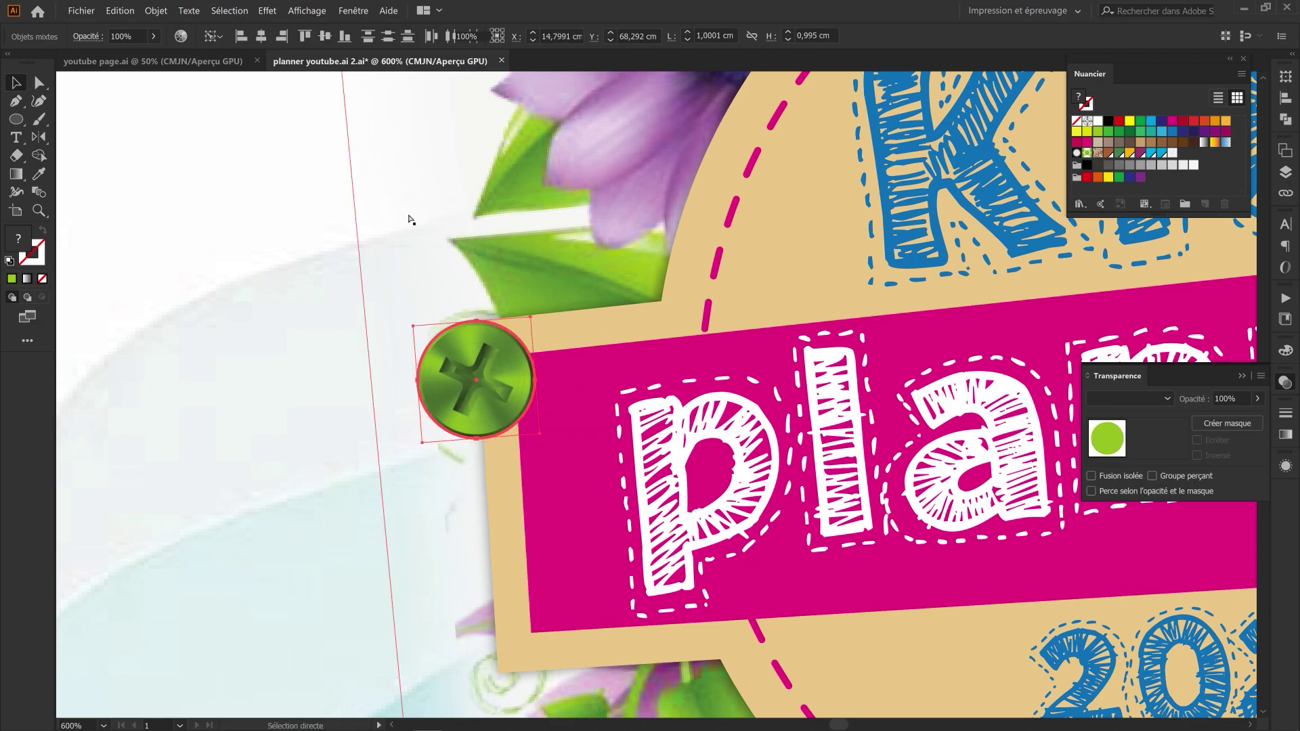
key("ctrl+g")
left_click(15, 82)
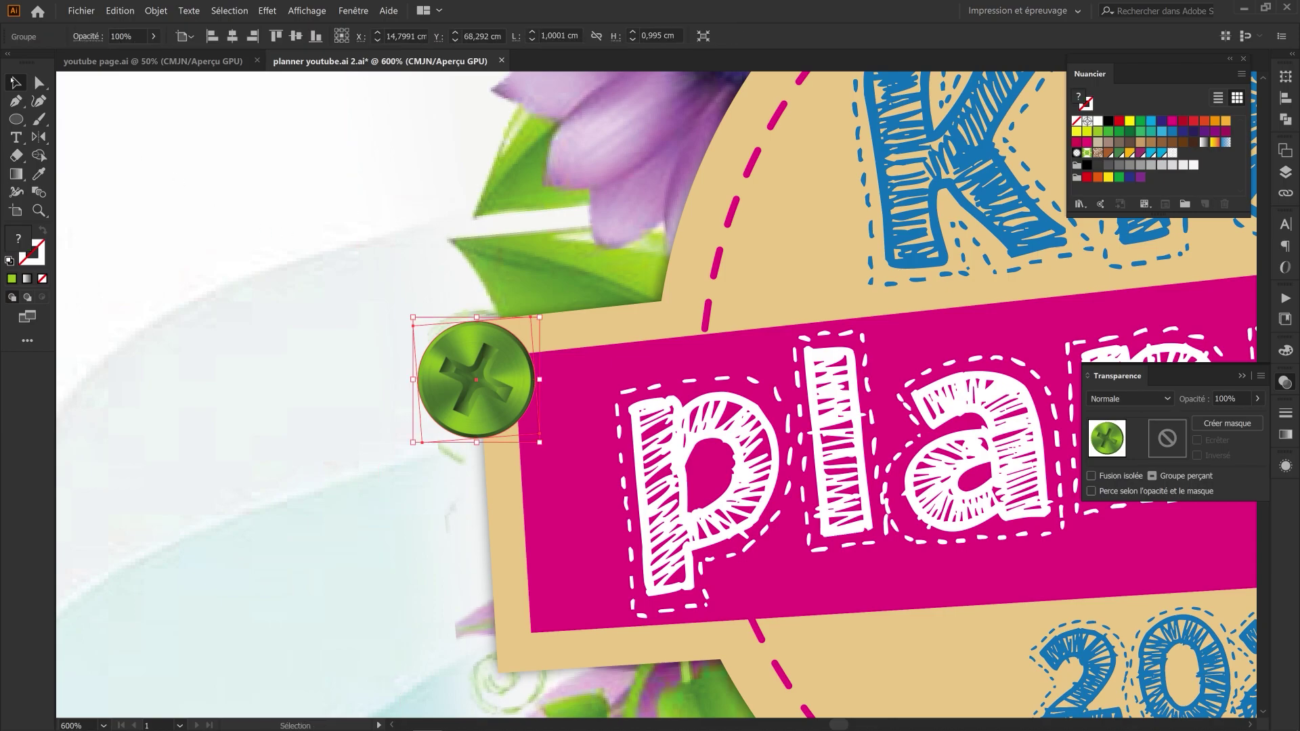
left_click_drag(465, 371, 823, 454)
scroll(548, 590, "down", 2)
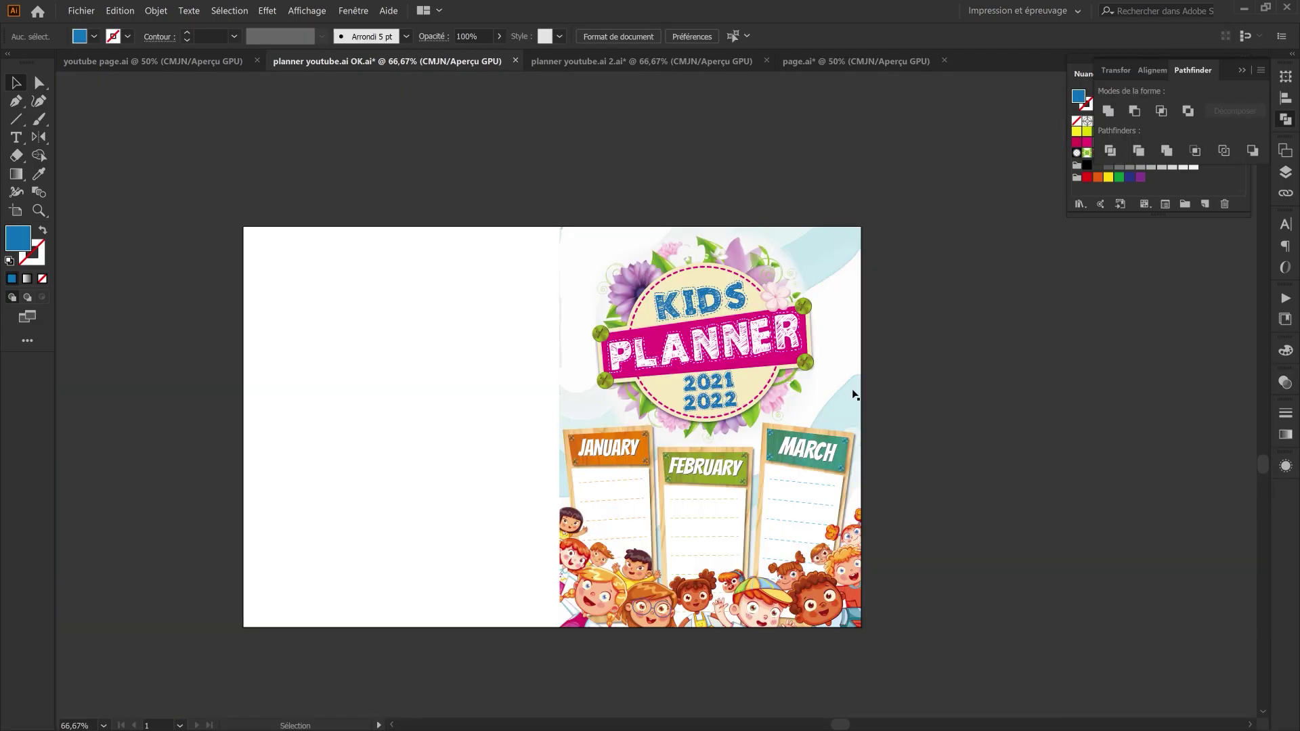
Step: Examine the finished cover in planner youtube.ai OK.ai with the panels hidden, checking the title badge, month signs and children up close and as a whole
scroll(815, 390, "up", 1)
left_click_drag(815, 386, 895, 336)
scroll(1005, 353, "down", 2)
scroll(1005, 353, "up", 2)
key("Tab")
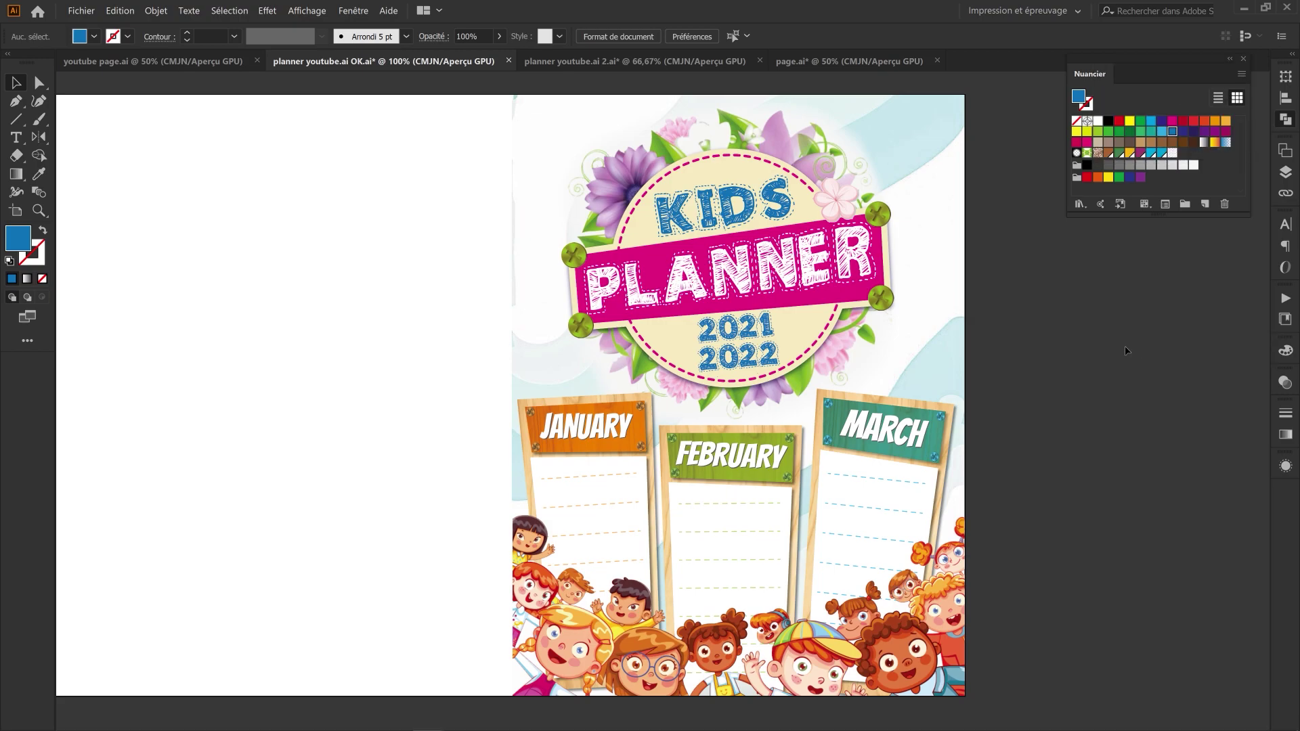
key("ctrl+0")
key("v")
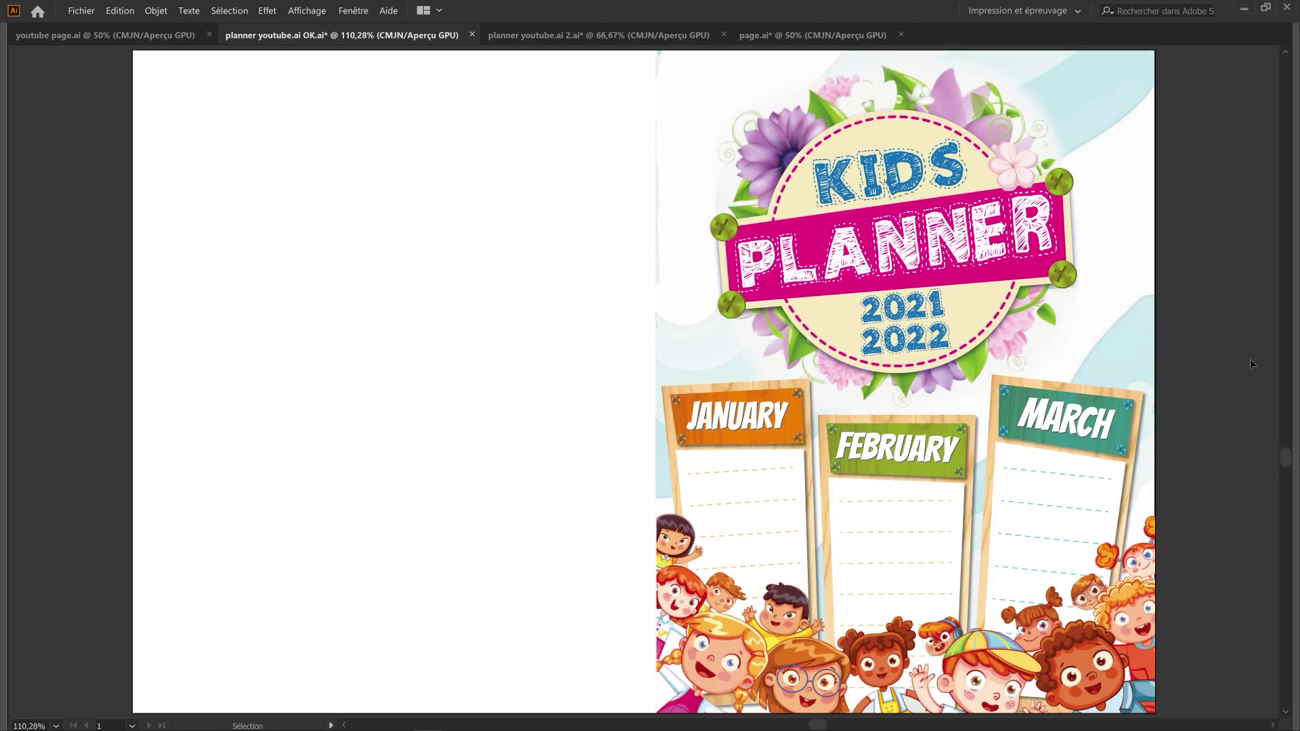
scroll(1246, 355, "down", 2)
scroll(1186, 292, "up", 3)
scroll(1135, 231, "up", 2)
left_click_drag(1135, 231, 1028, 327)
left_click_drag(977, 554, 980, 250)
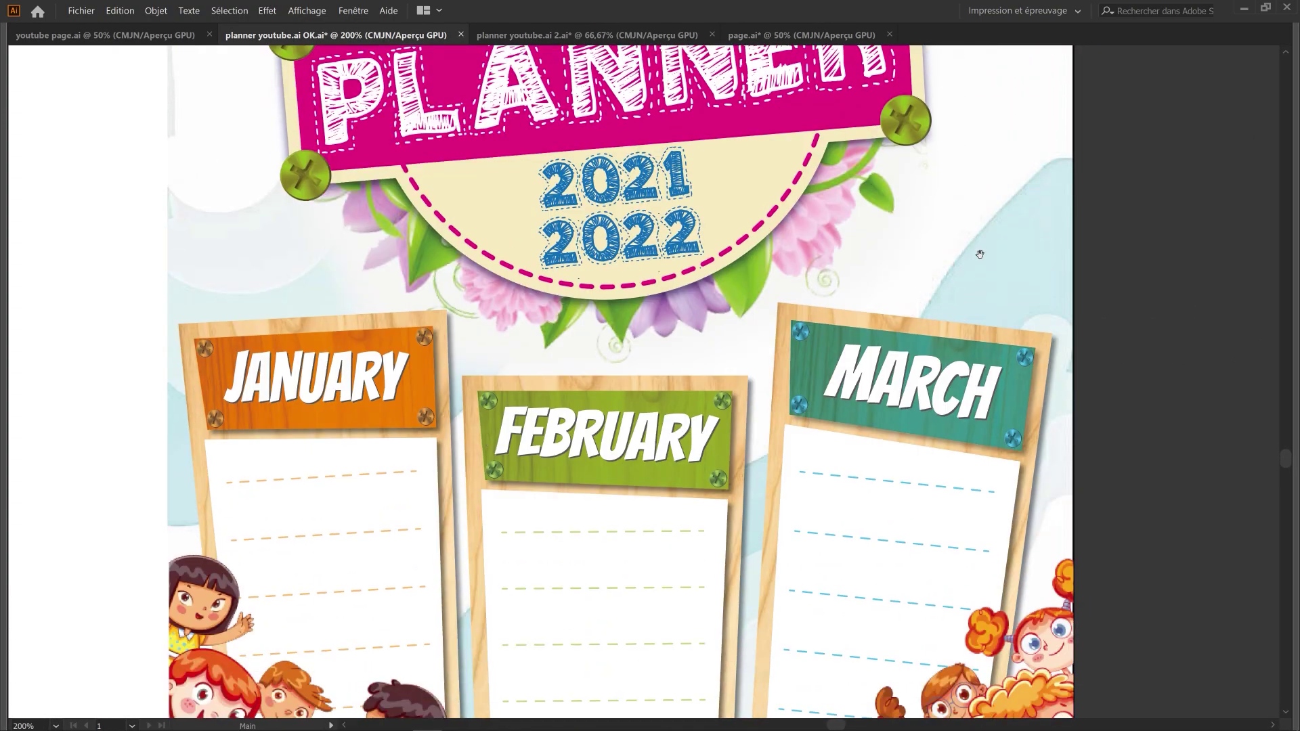
scroll(980, 250, "down", 3)
scroll(1025, 249, "down", 4, "alt")
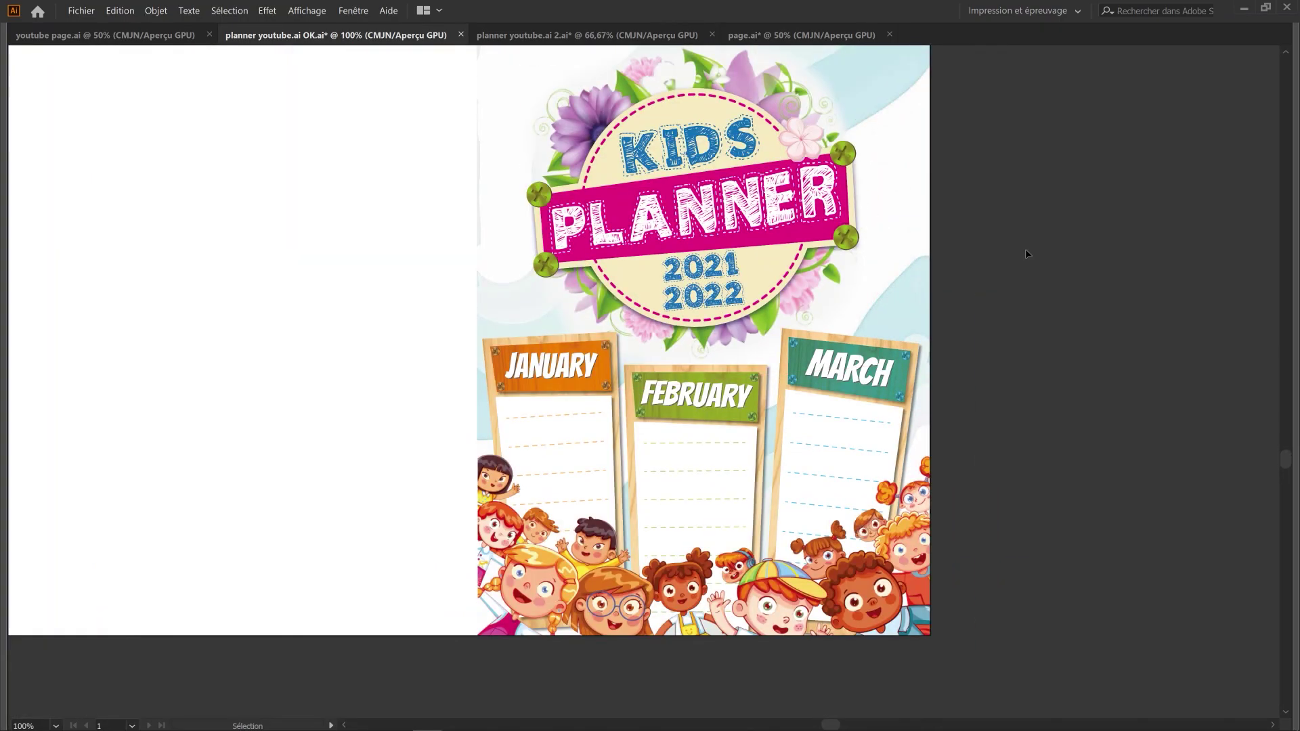